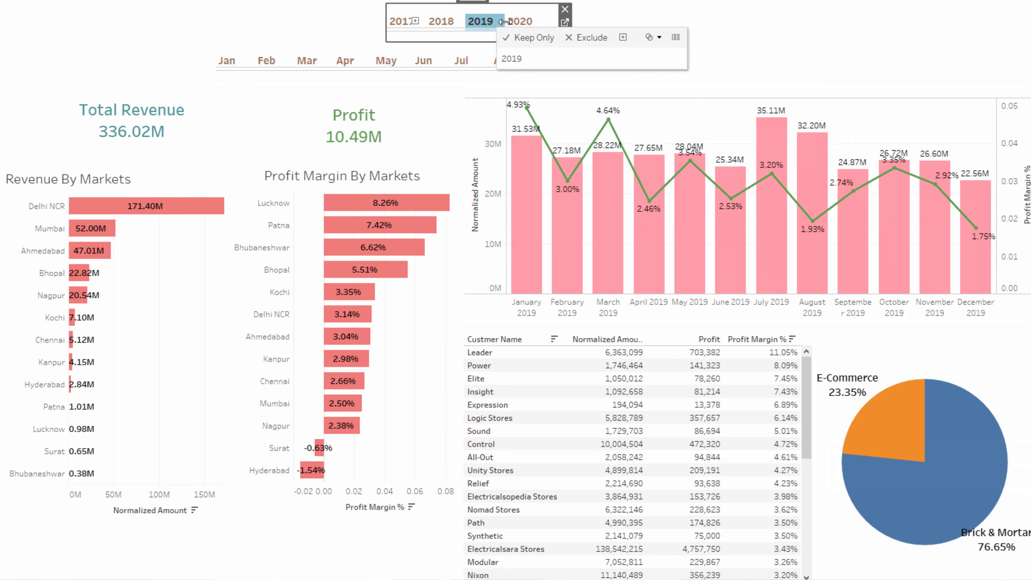
# Filter the dashboard to the year 2020, then select and deselect the Delhi NCR market bar to inspect its effect.
pyautogui.click(520, 22)
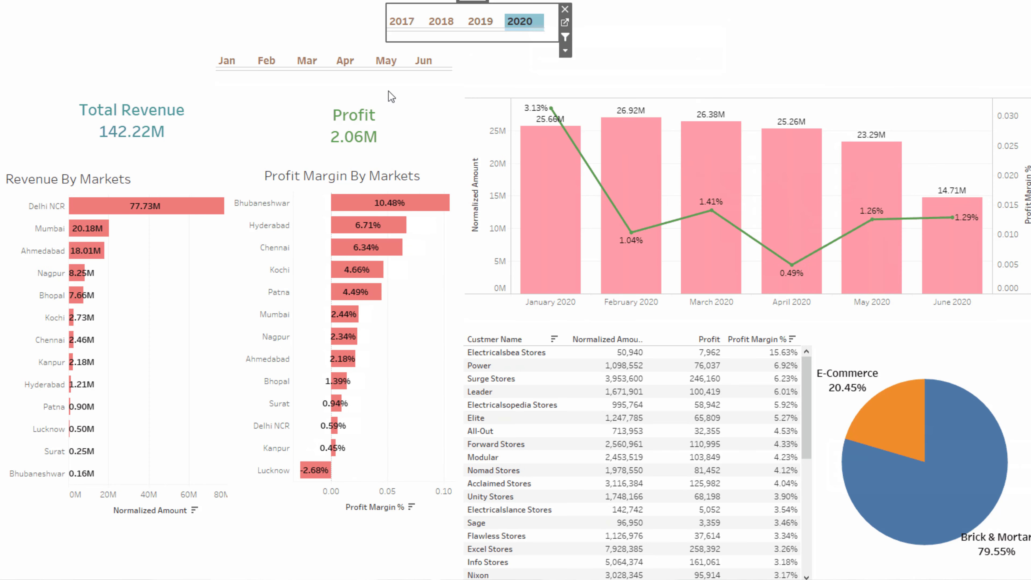
pyautogui.click(174, 211)
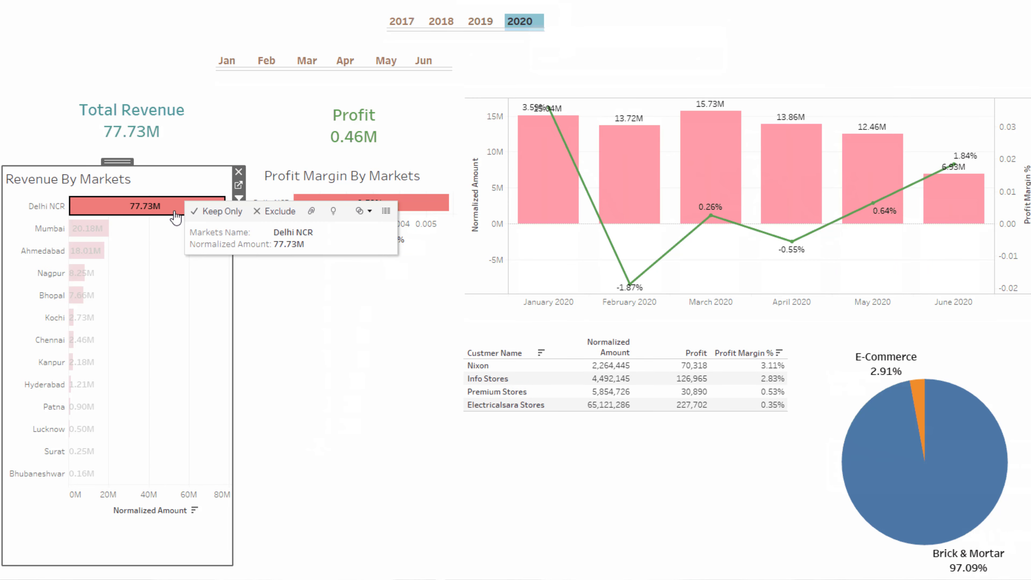
pyautogui.click(176, 215)
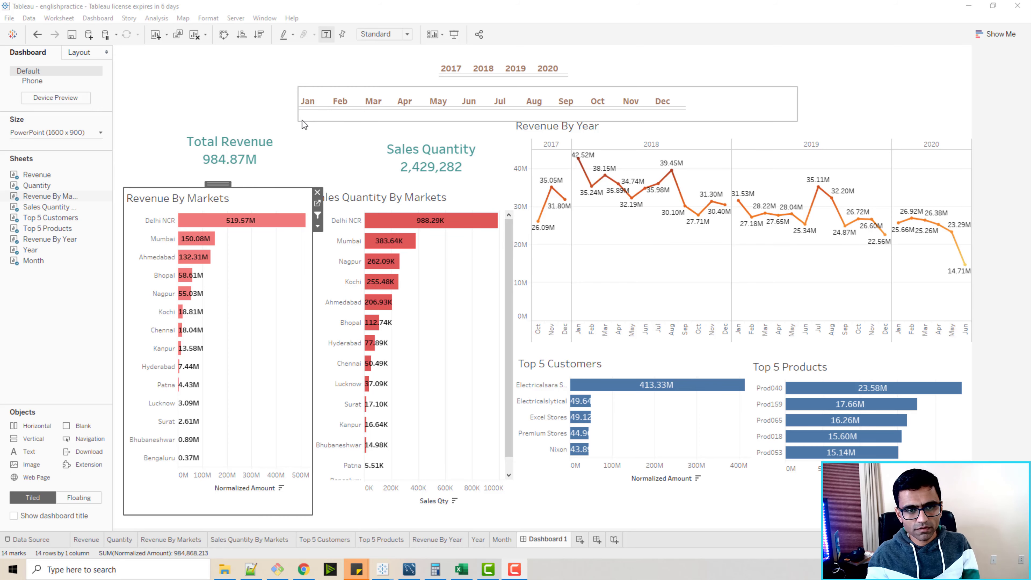
# Switch to the YouTube Studio comments to read the viewer feedback about contextual filters, then return to the dashboard.
pyautogui.hotkey('alt', 'Tab')
pyautogui.hotkey('alt', 'Tab')
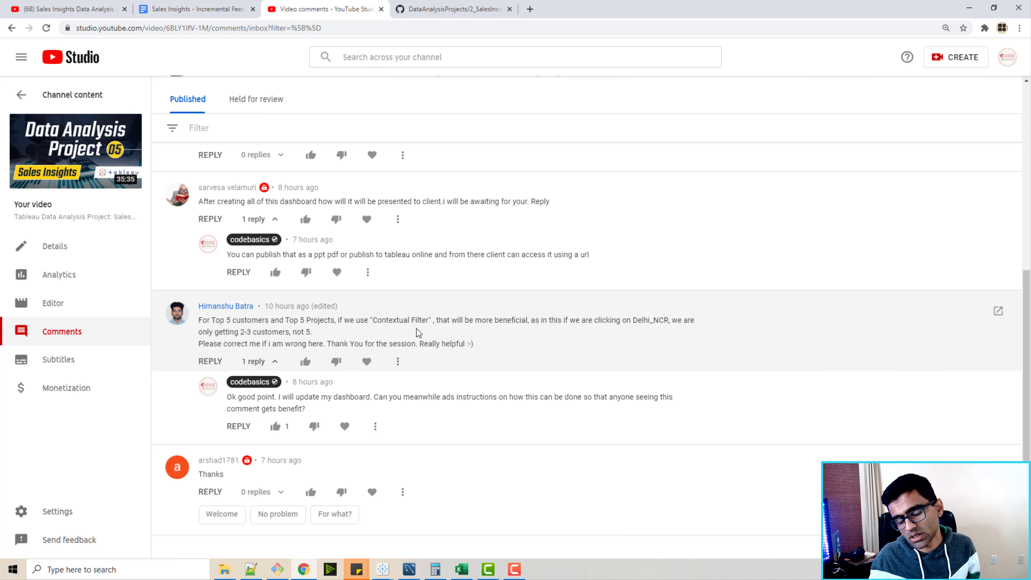
pyautogui.hotkey('alt', 'Tab')
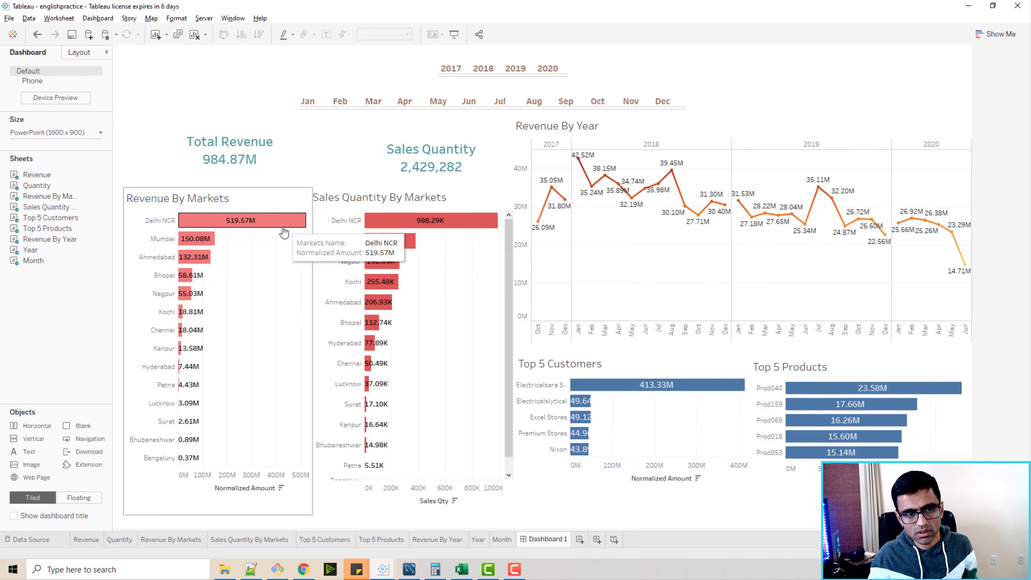
# Toggle the Delhi NCR market selection in Revenue By Markets to examine how the Top 5 Customers chart responds.
pyautogui.click(246, 224)
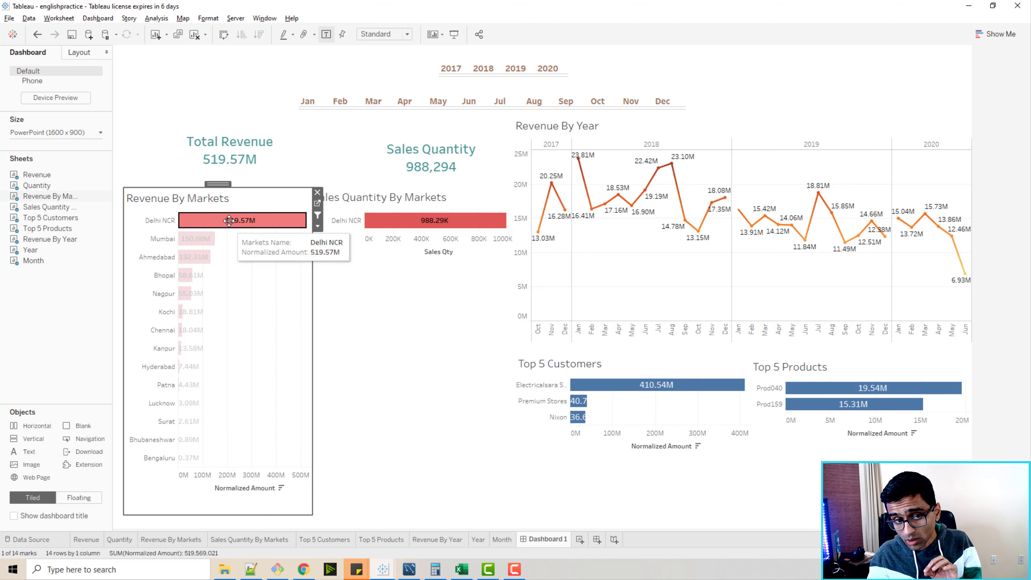
pyautogui.click(239, 228)
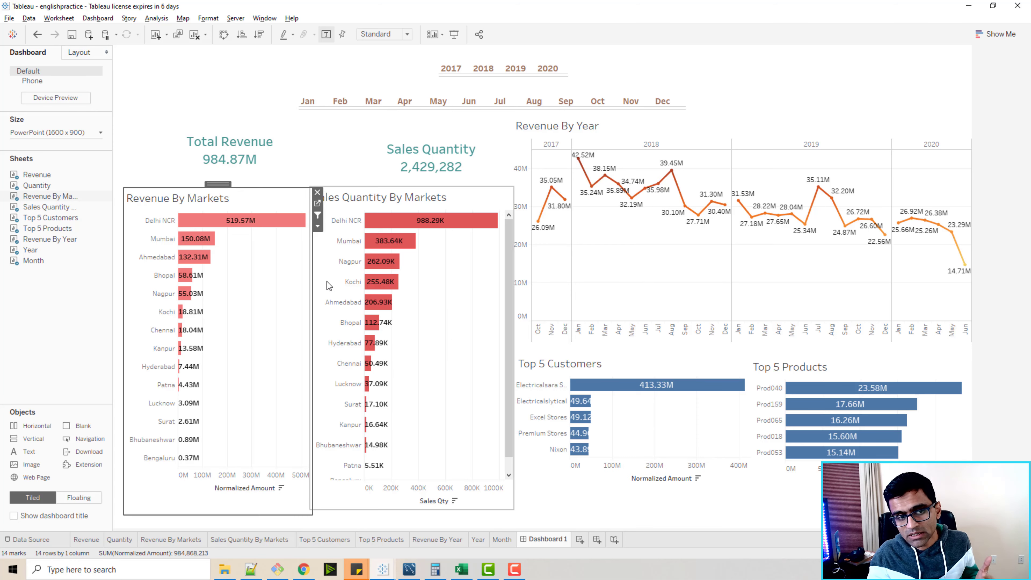
pyautogui.click(259, 227)
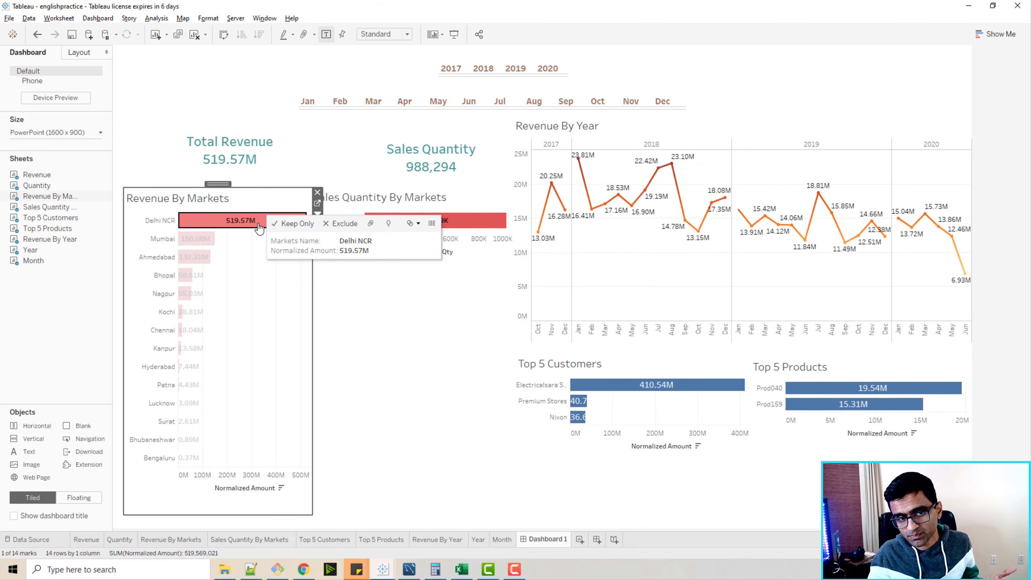
pyautogui.click(259, 228)
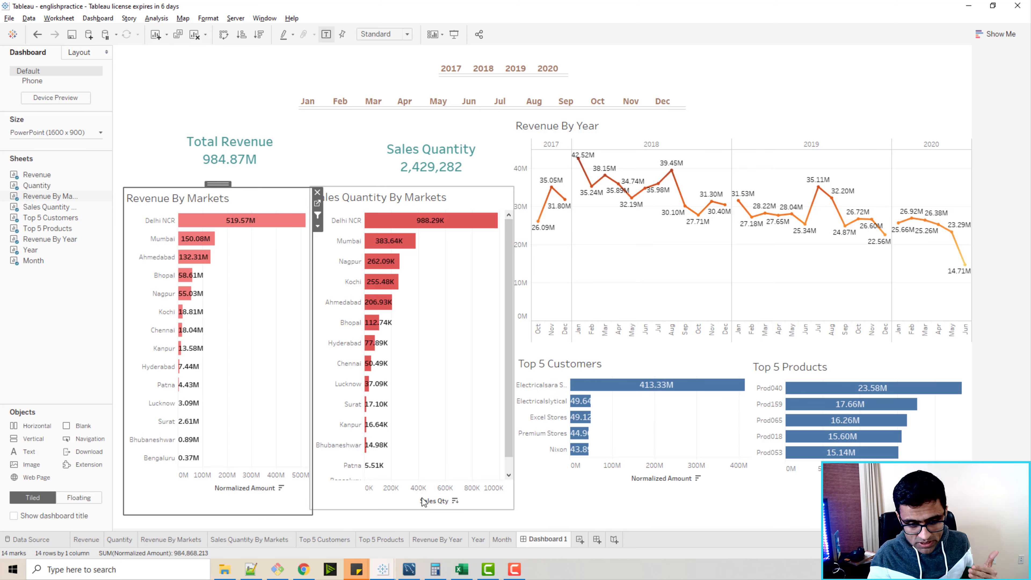
# On the Top 5 Customers sheet, add both the year and markets action filters to context.
pyautogui.click(332, 540)
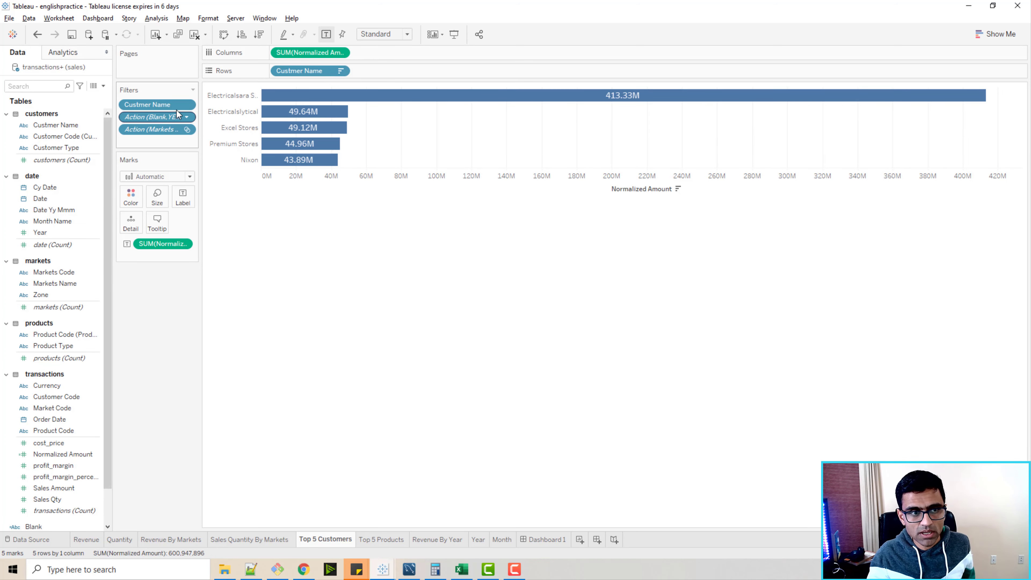
pyautogui.click(187, 118)
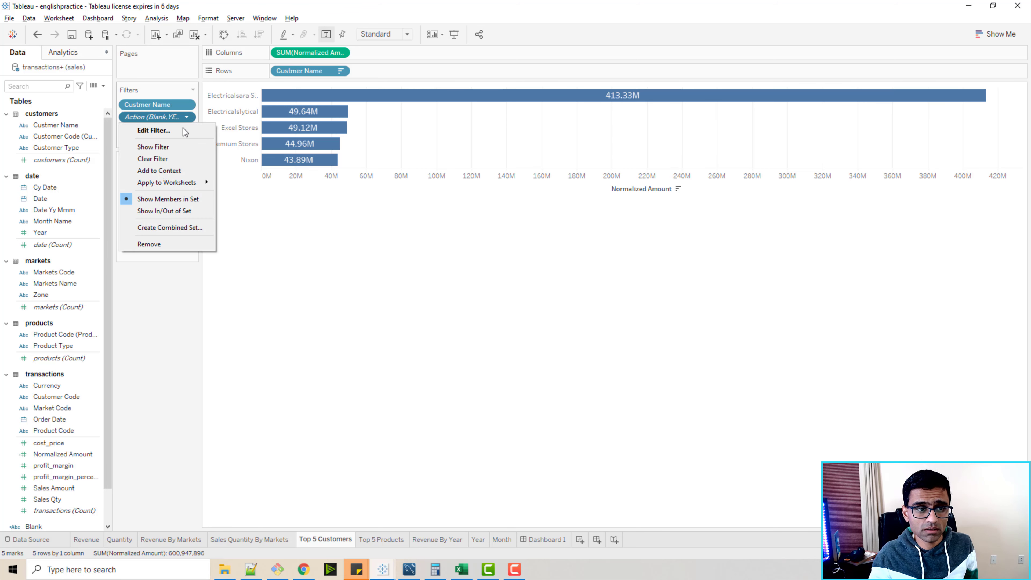
pyautogui.click(177, 170)
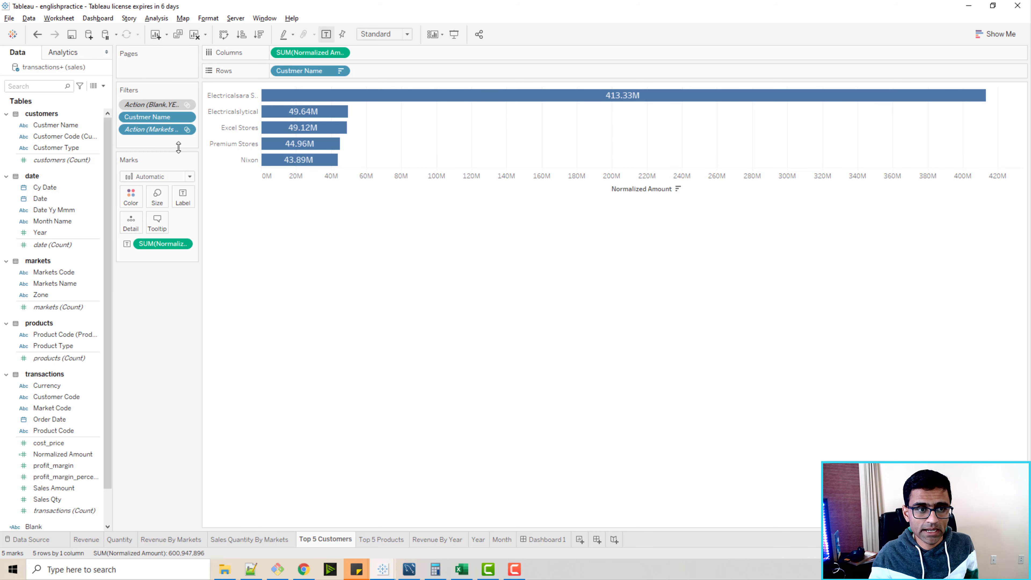
pyautogui.click(187, 129)
pyautogui.click(174, 182)
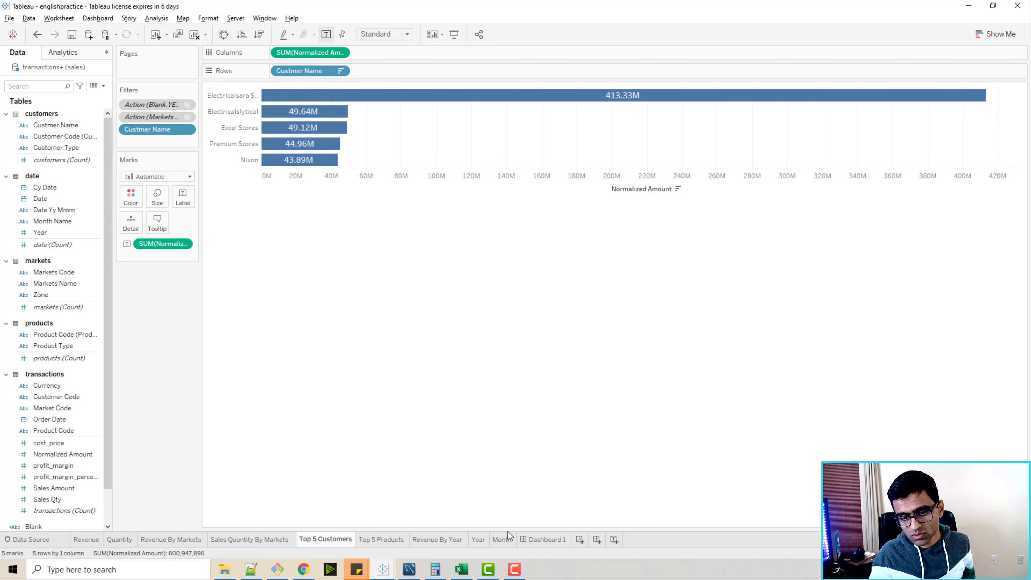
# Return to the dashboard and select the Delhi NCR market to check the Top 5 Customers chart, then clear the selection.
pyautogui.click(527, 540)
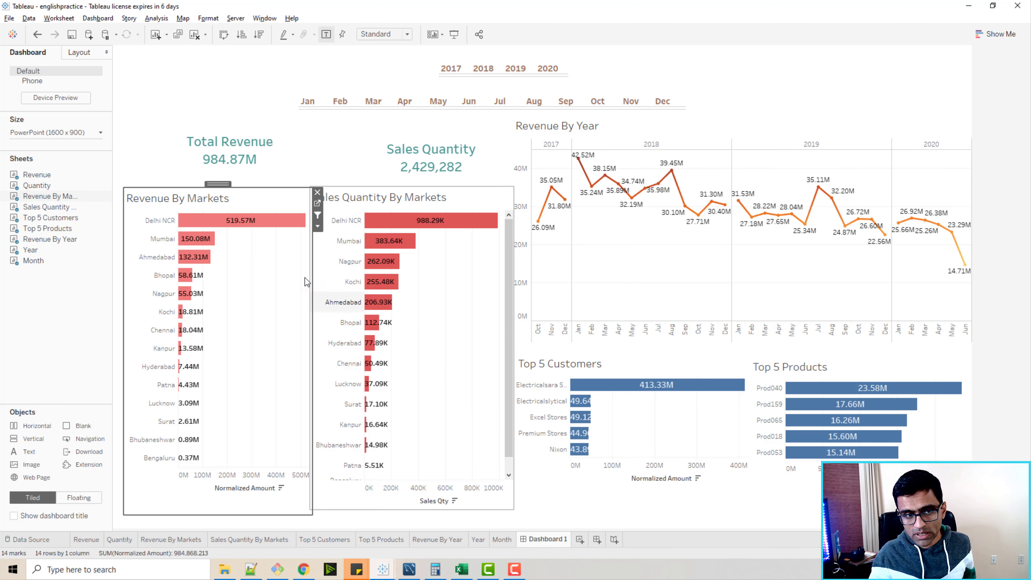
pyautogui.click(244, 224)
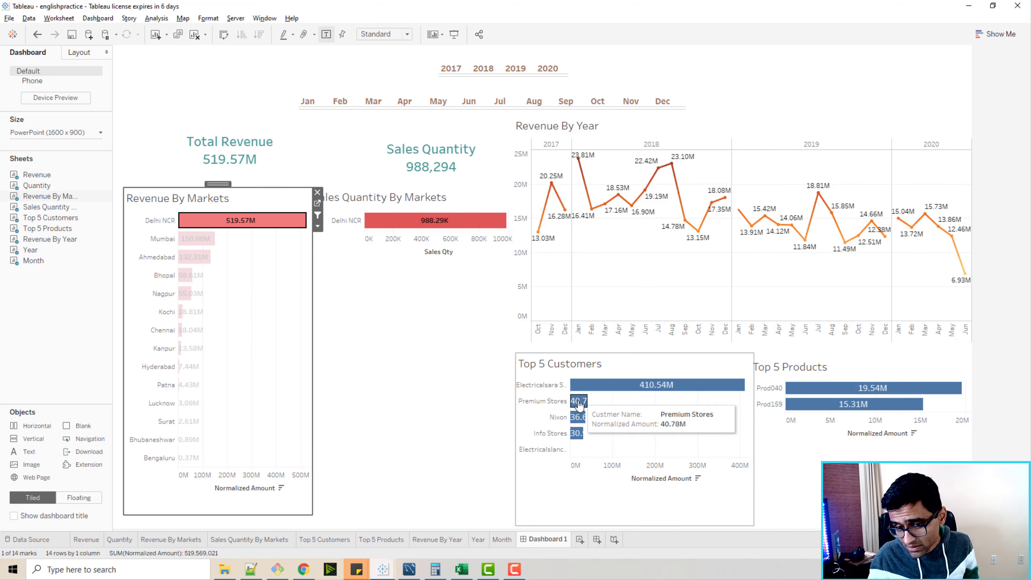
pyautogui.moveTo(570, 447)
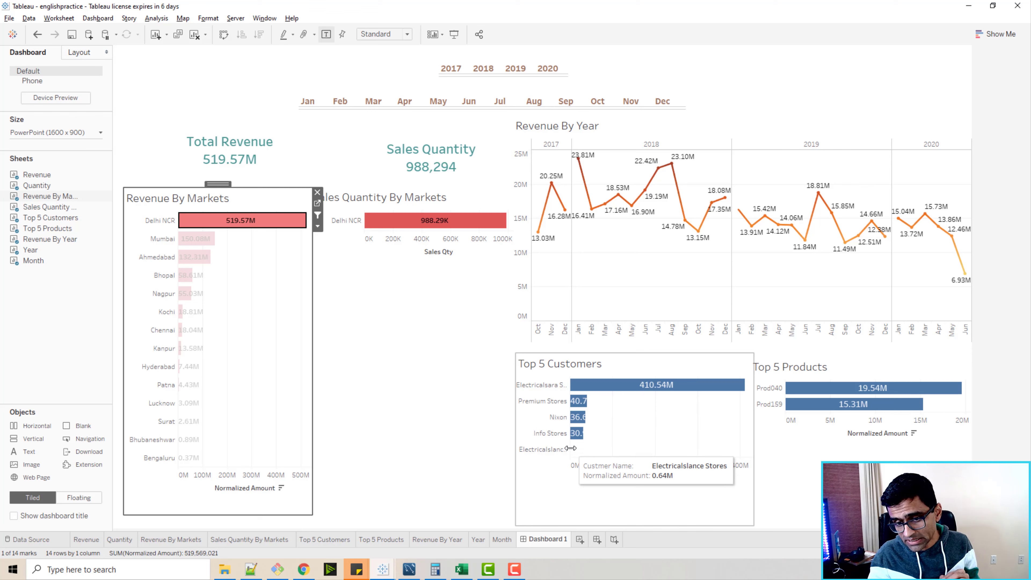
pyautogui.moveTo(298, 222)
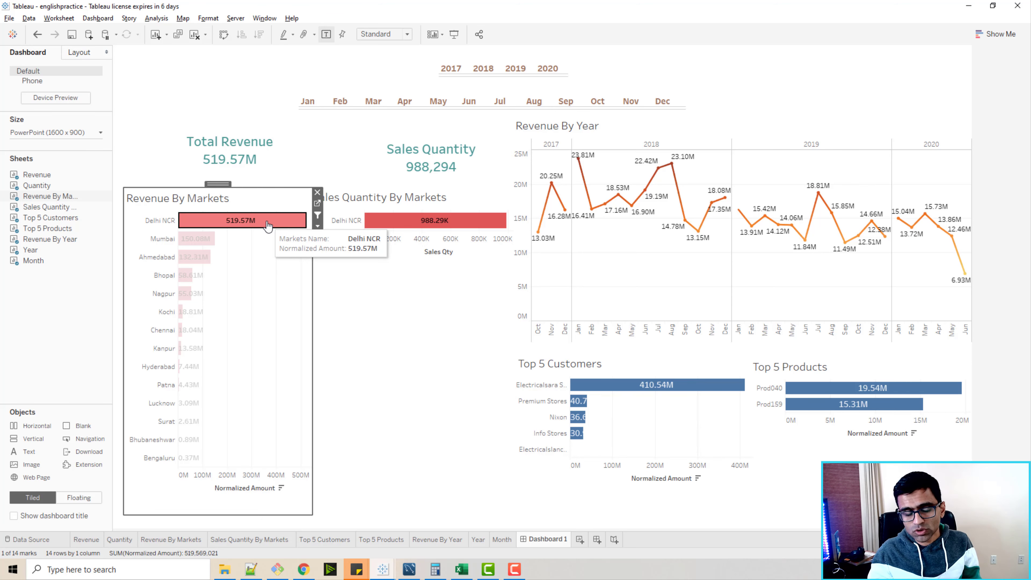
pyautogui.click(483, 258)
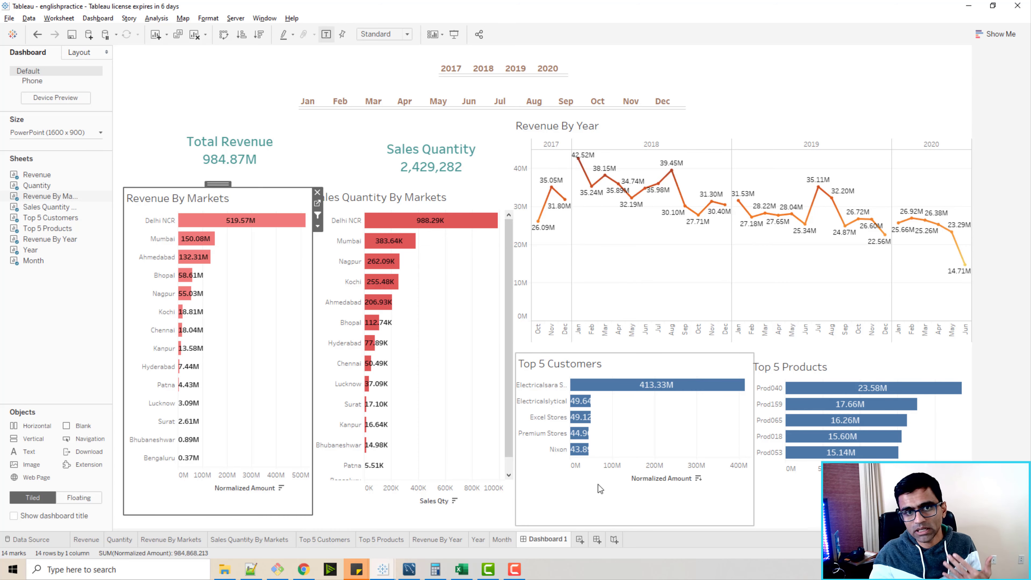
# Review the feedback document in the browser, then return to the dashboard and toggle the Delhi NCR market selection.
pyautogui.click(304, 569)
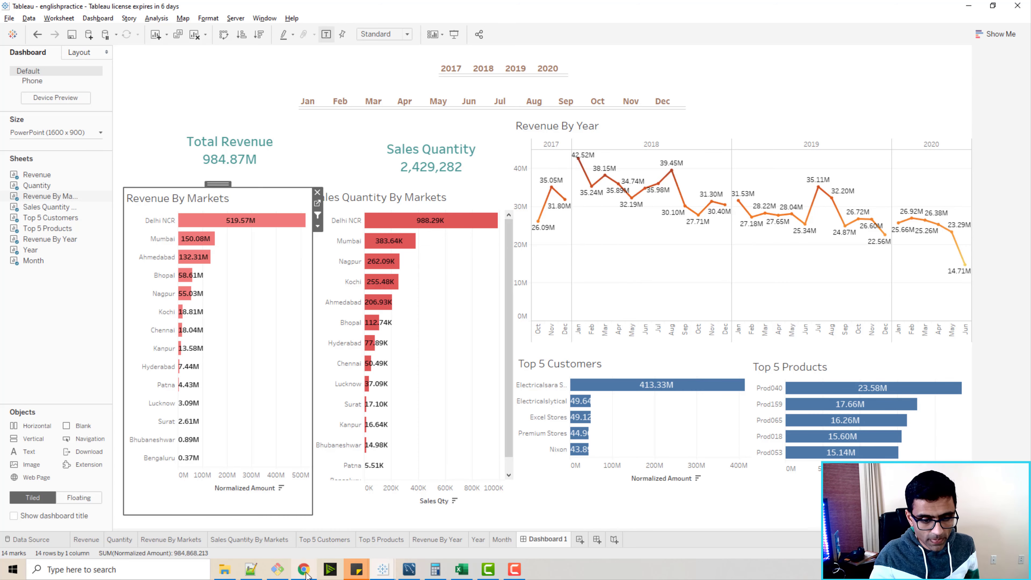
pyautogui.click(209, 12)
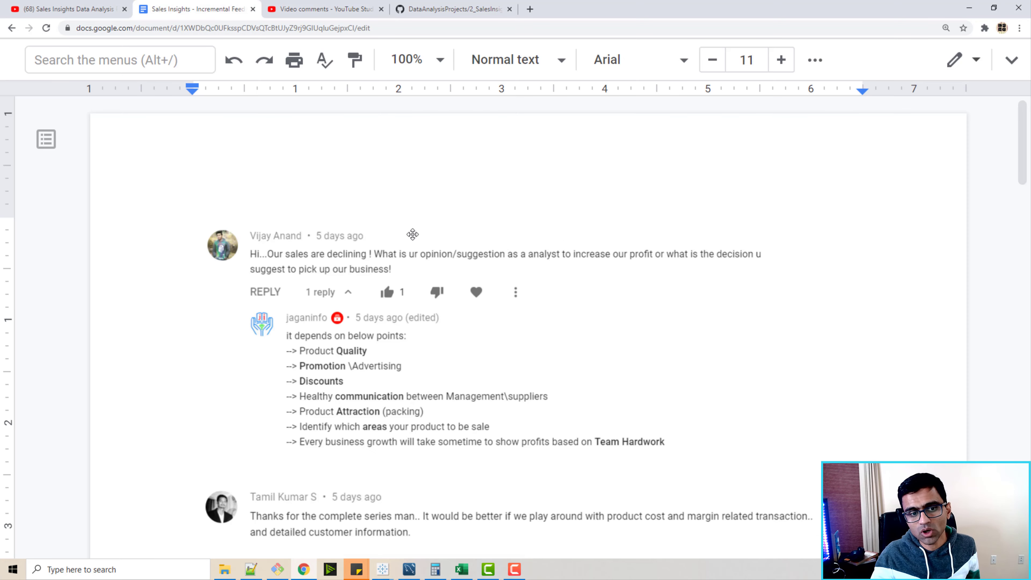
pyautogui.scroll(-1, 411, 334)
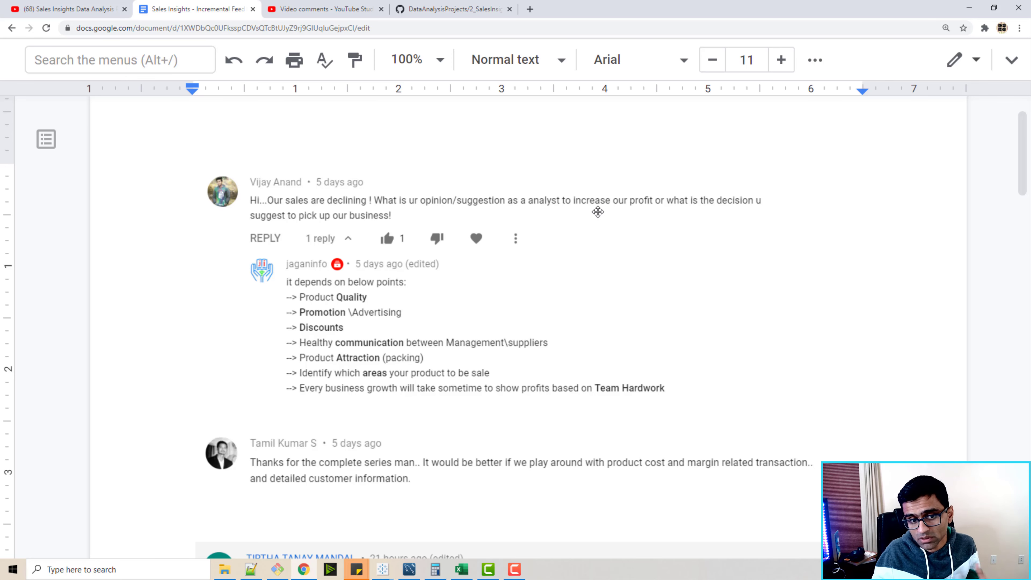
pyautogui.click(969, 9)
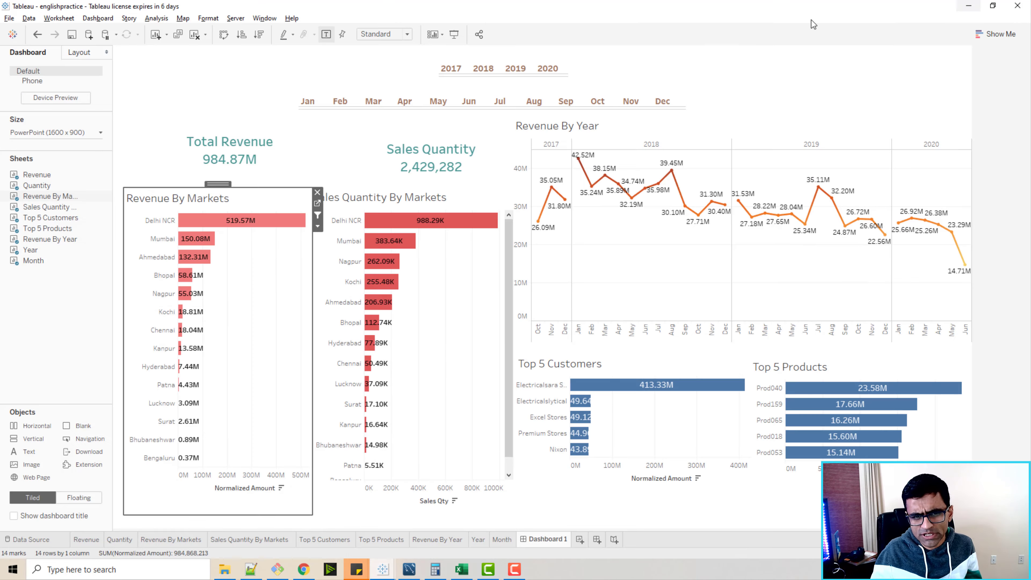
pyautogui.click(248, 221)
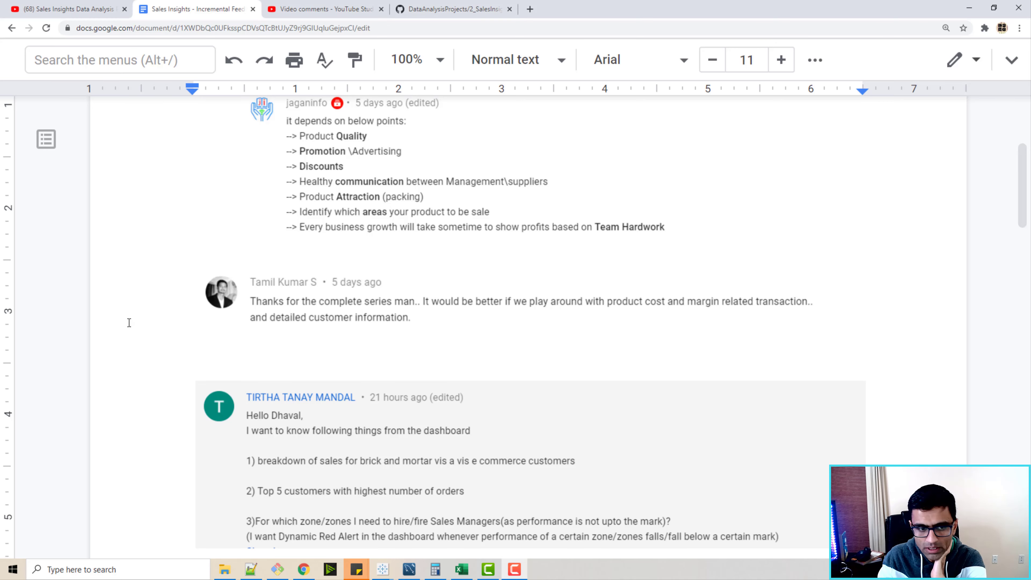
pyautogui.click(373, 325)
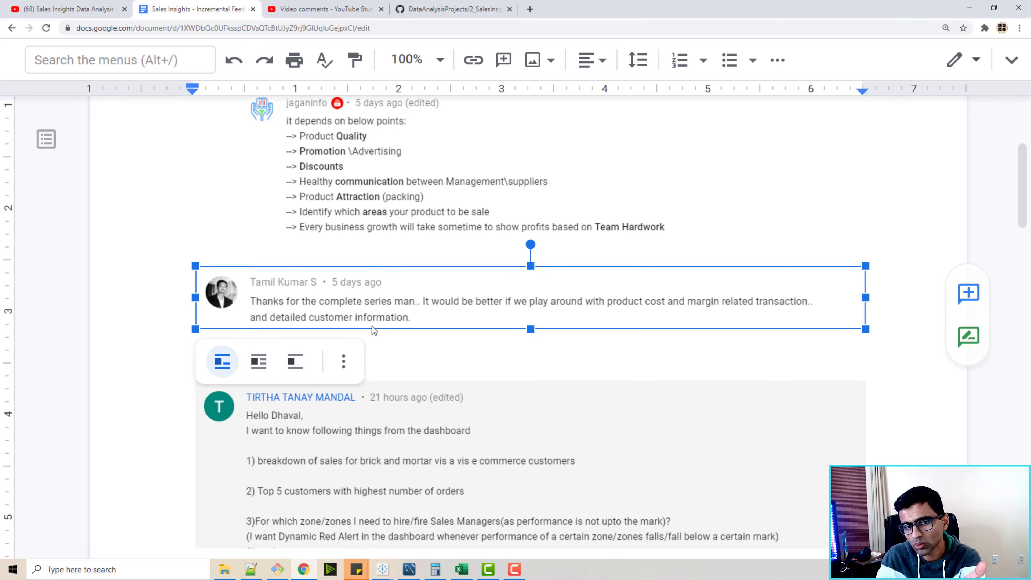
# Read through the next viewer comments in the feedback document, then minimise the browser.
pyautogui.click(195, 225)
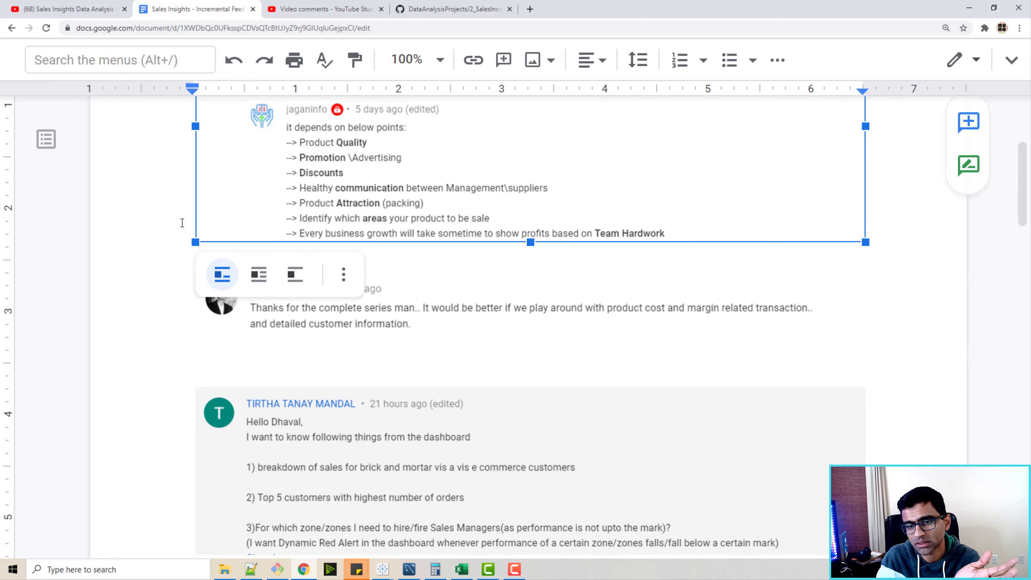
pyautogui.scroll(3, 326, 410)
pyautogui.scroll(-3, 456, 403)
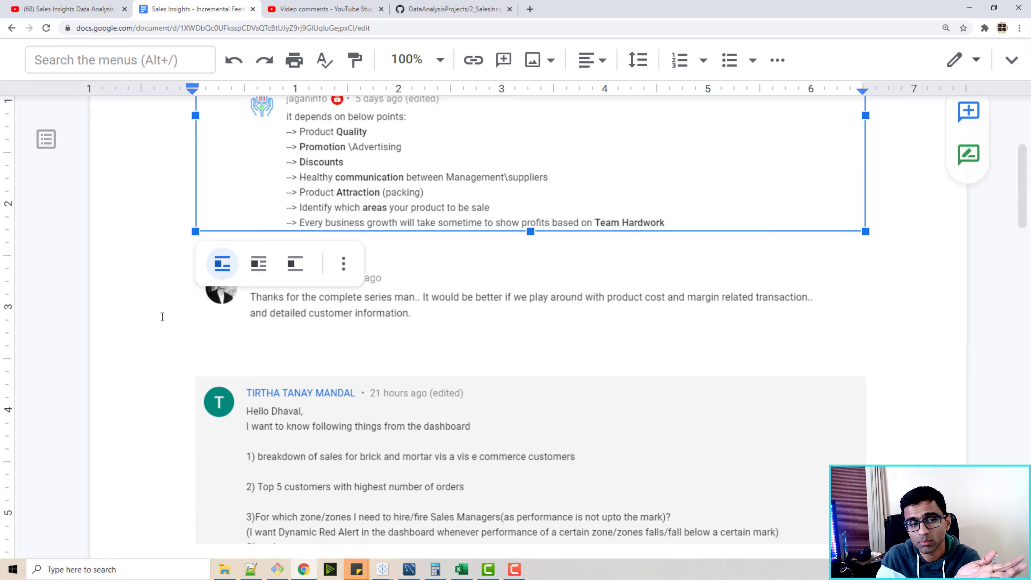
pyautogui.click(475, 314)
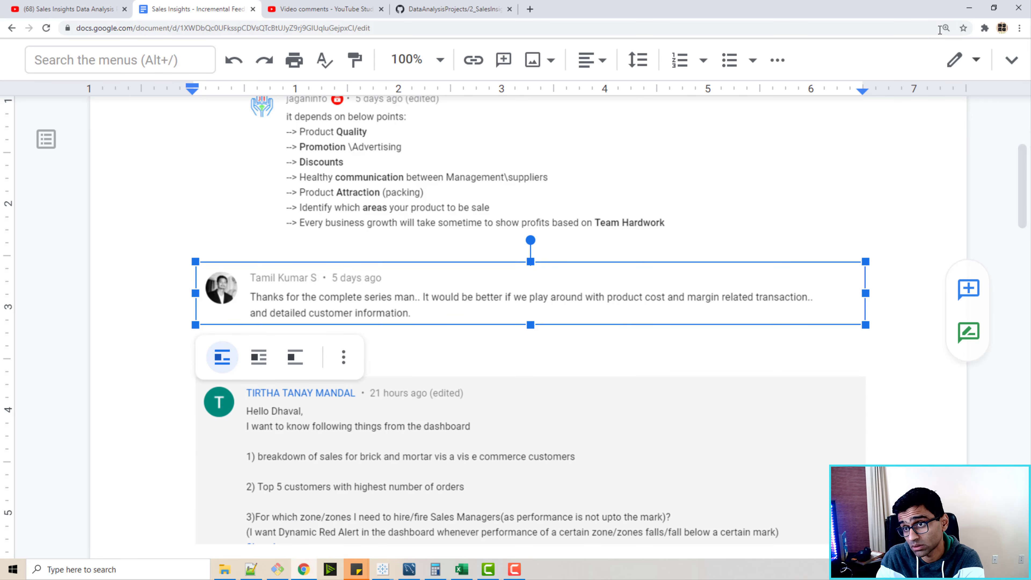
pyautogui.click(969, 8)
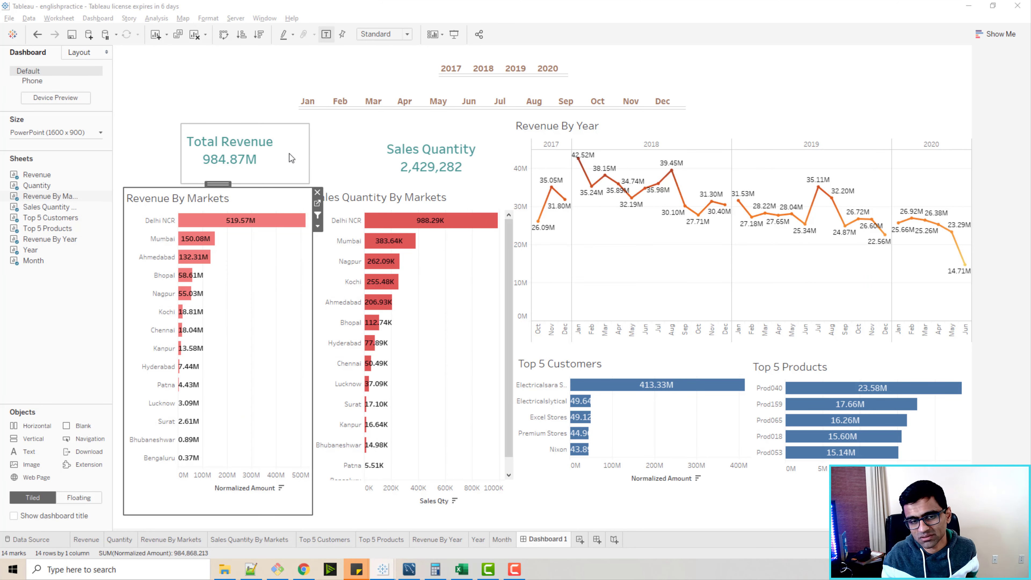
# Switch to MySQL Workbench and open the transactions query tab.
pyautogui.click(408, 570)
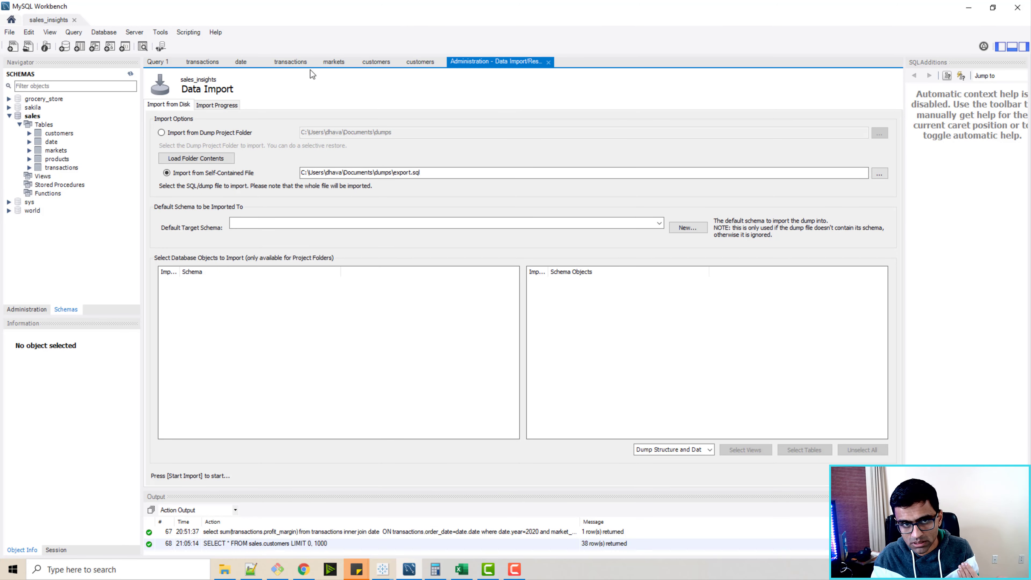
pyautogui.click(286, 61)
pyautogui.click(202, 62)
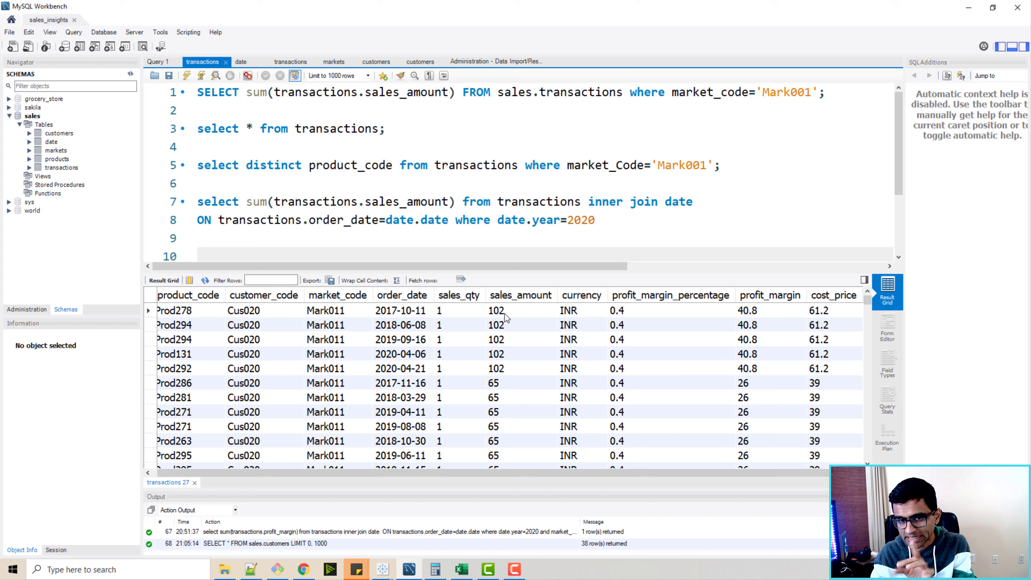
# In Excel, add a new sheet, zoom in, and enter the header "sale price" in cell A1.
pyautogui.click(461, 569)
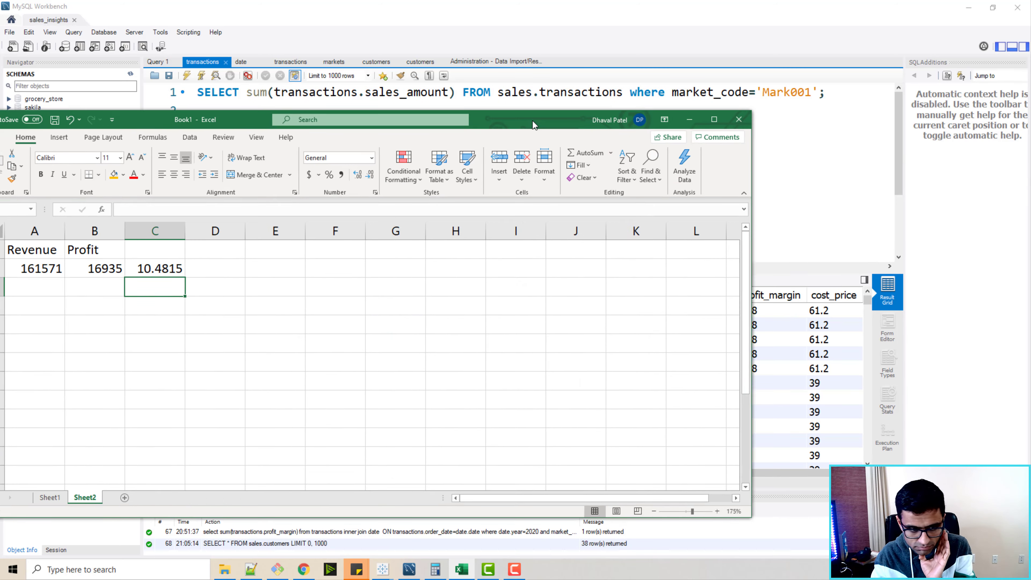
pyautogui.click(234, 501)
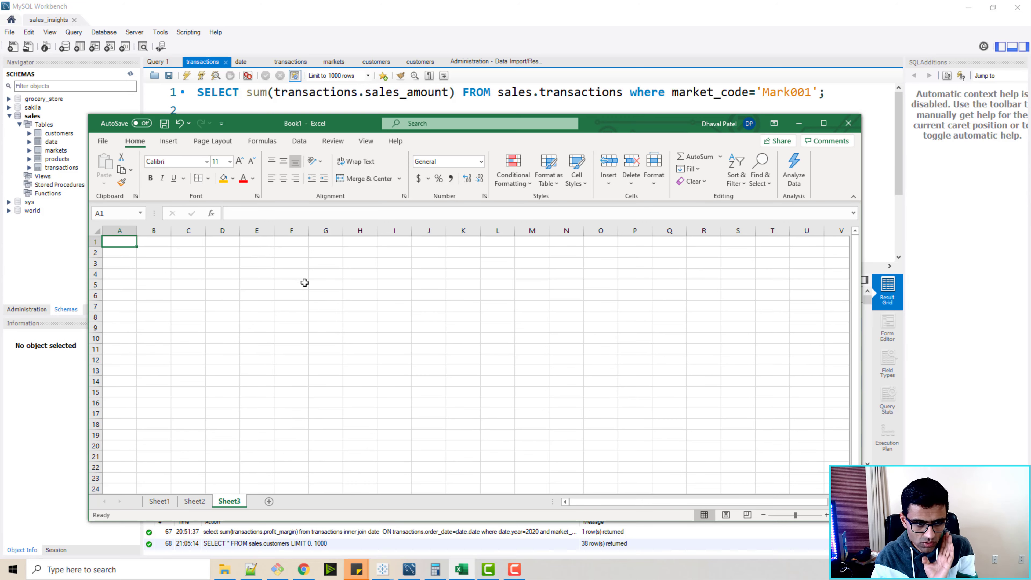
pyautogui.scroll(1, 177, 314)
pyautogui.scroll(2, 177, 314)
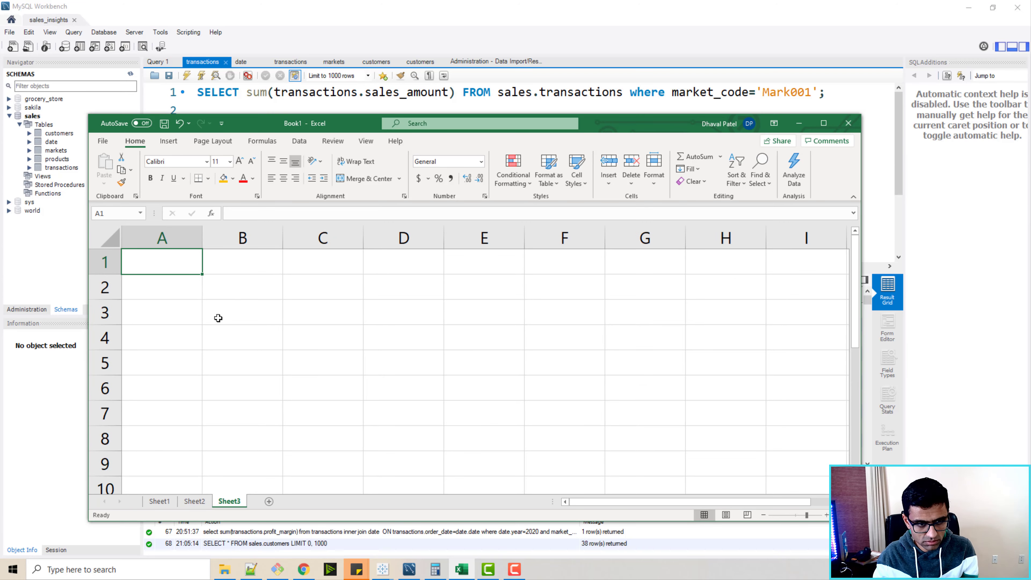
pyautogui.write('S')
pyautogui.press('BackSpace')
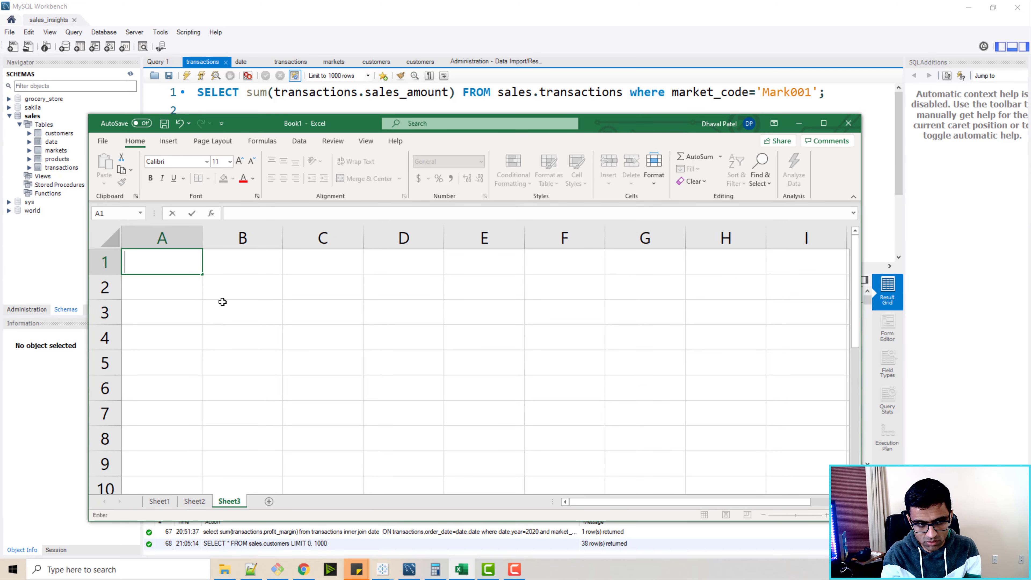
pyautogui.write('sale price')
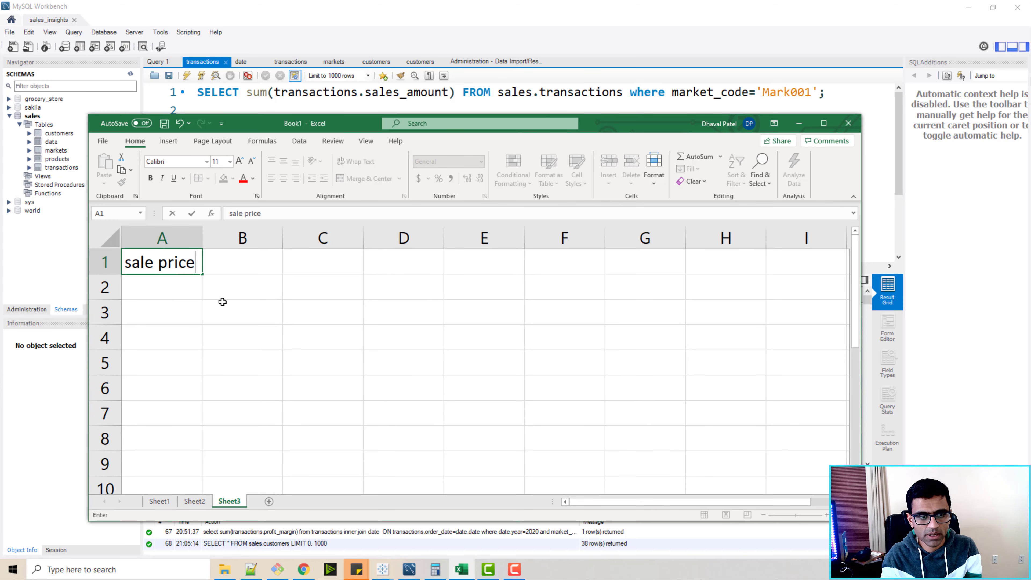
# Enter 102 as the sale price in A2 and add the header "row cost" in cell B1.
pyautogui.press('Return')
pyautogui.write('102')
pyautogui.press('Tab')
pyautogui.press('Up')
pyautogui.write('ra')
pyautogui.press('BackSpace')
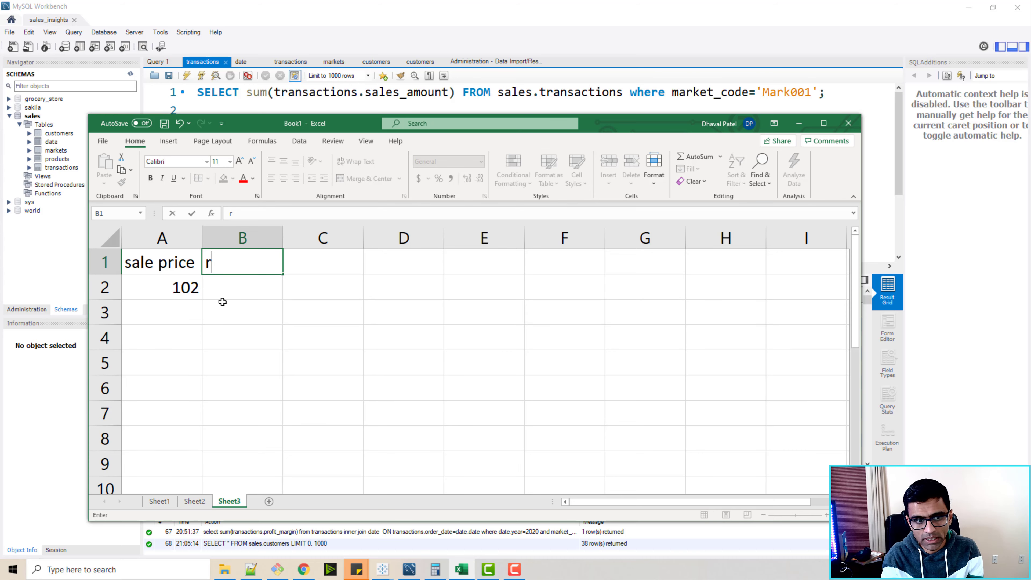
pyautogui.write('ow cost')
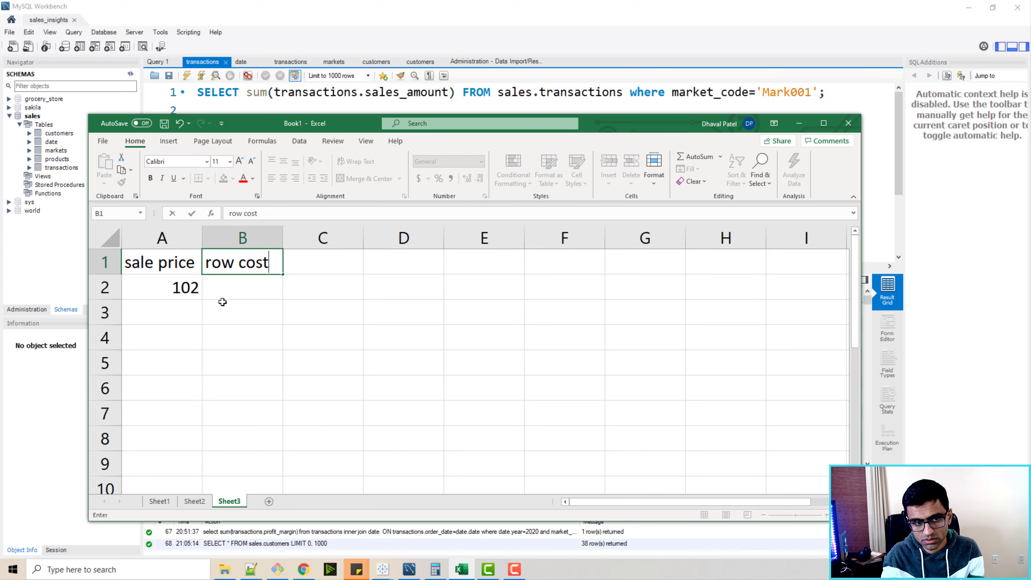
# Check the cost price in the Workbench transactions results, then enter 61.2 as the row cost in cell B2.
pyautogui.hotkey('alt', 'Tab')
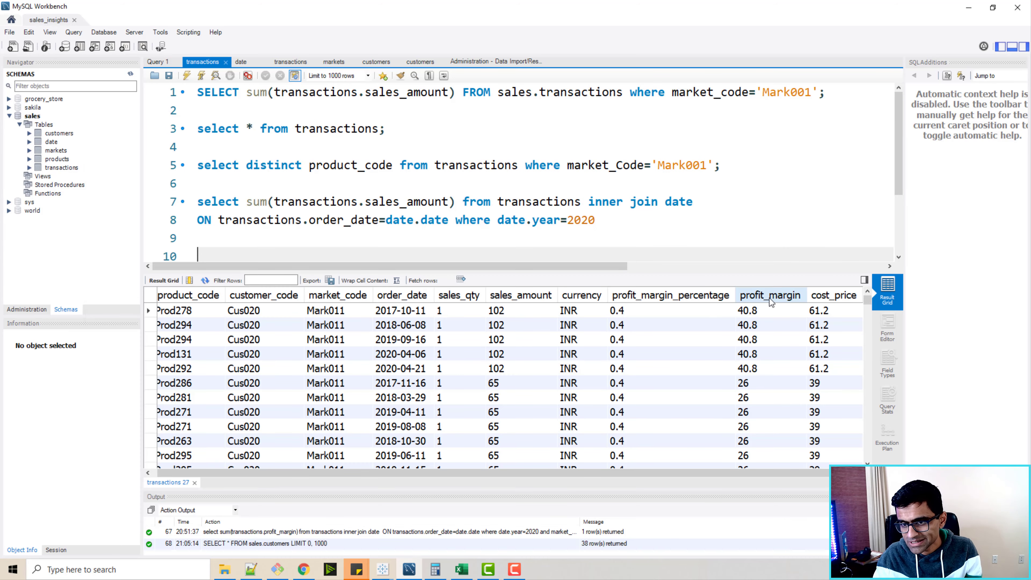
pyautogui.hotkey('alt', 'Tab')
pyautogui.press('Return')
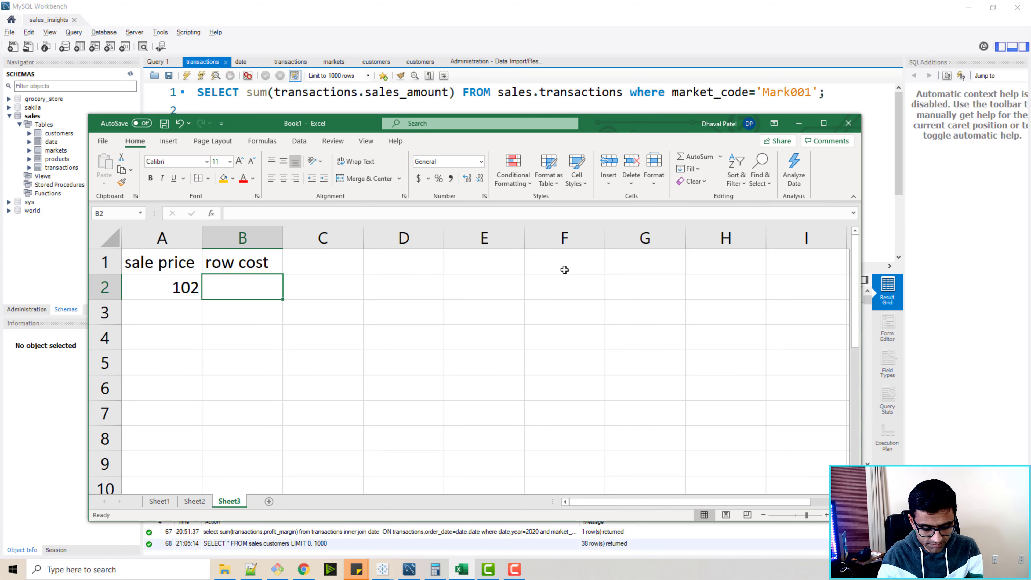
pyautogui.write('61.2')
pyautogui.hotkey('ctrl', 'Return')
pyautogui.press('Tab')
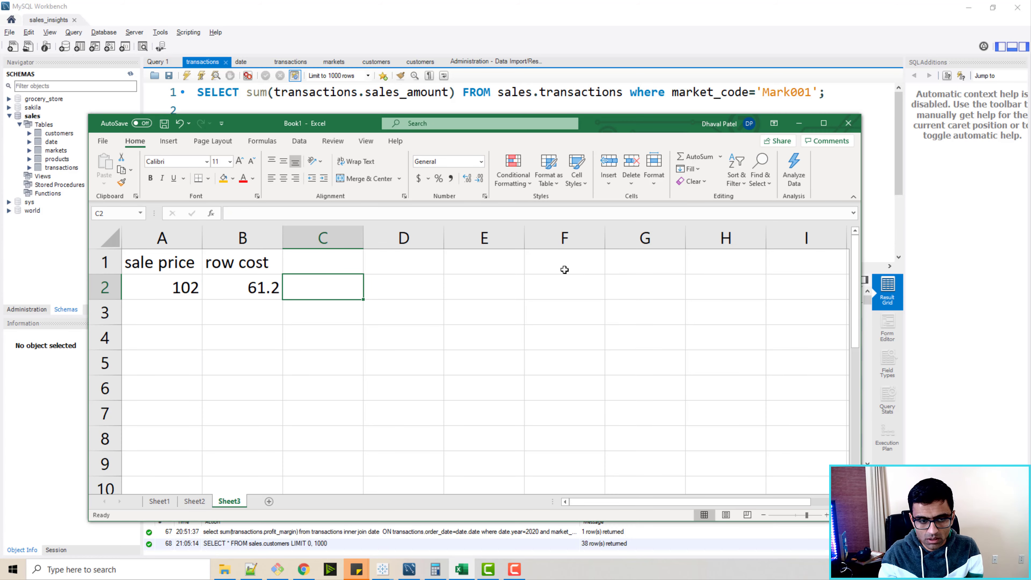
# Add the header "profit" in C1 and a formula in C2 subtracting row cost B2 from sale price A2.
pyautogui.press('Up')
pyautogui.write('profi')
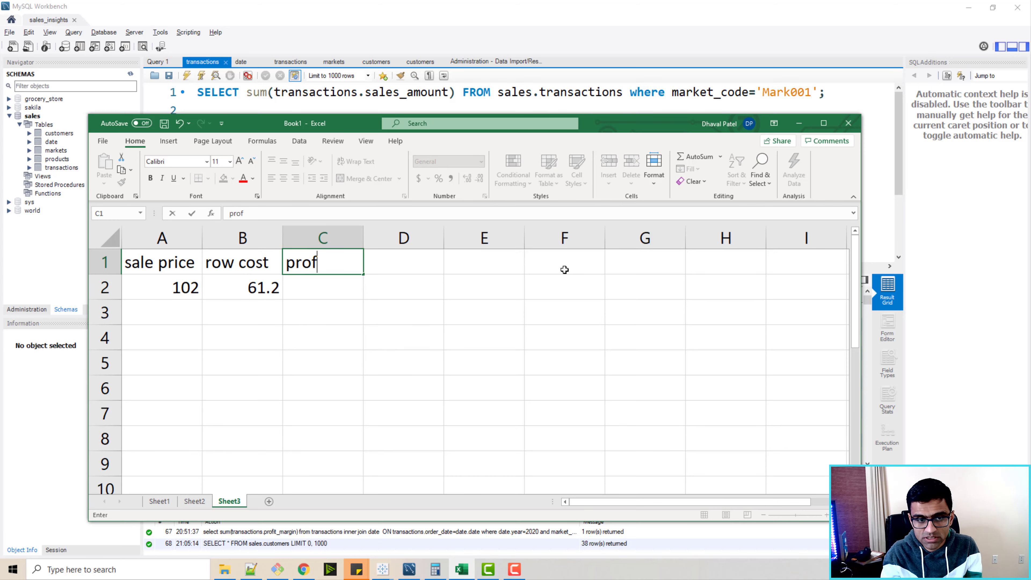
pyautogui.press('Return')
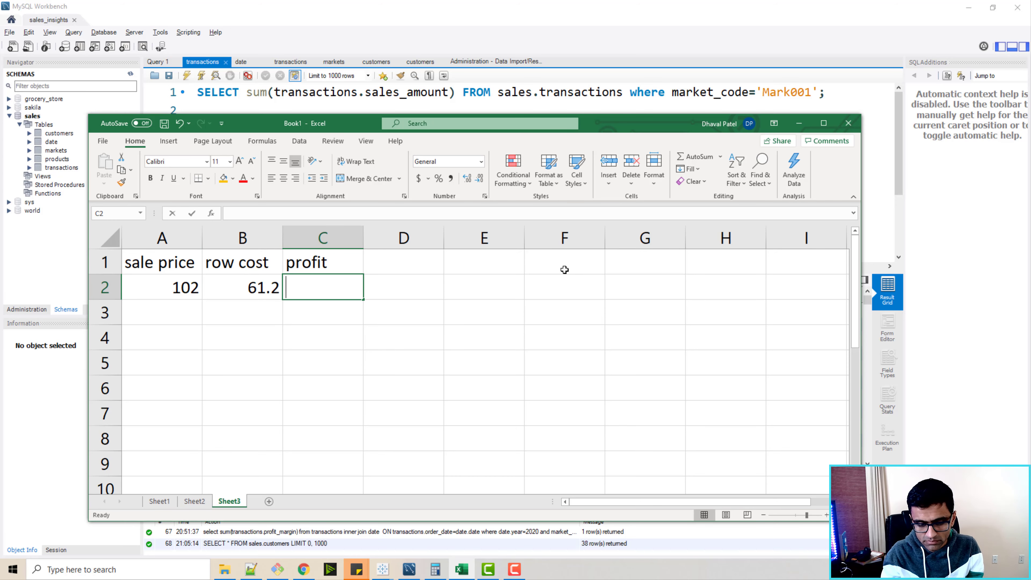
pyautogui.write('=')
pyautogui.press('Left')
pyautogui.press('Left')
pyautogui.write('-')
pyautogui.press('Left')
pyautogui.press('Return')
# Compare the profit_margin and profit_margin_percentage columns in the Workbench transactions results.
pyautogui.hotkey('alt', 'Tab')
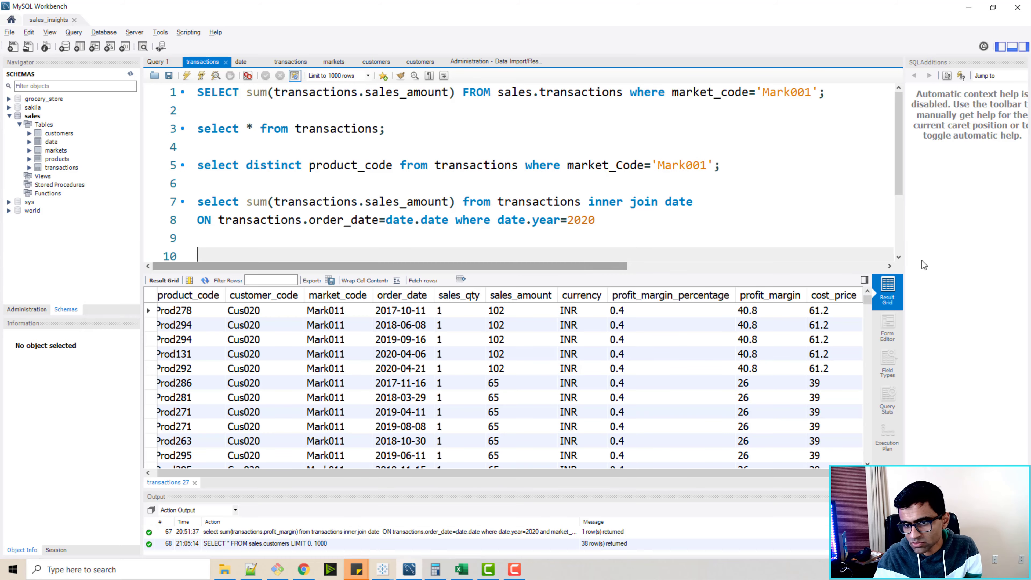
pyautogui.click(746, 316)
pyautogui.hotkey('alt', 'Tab')
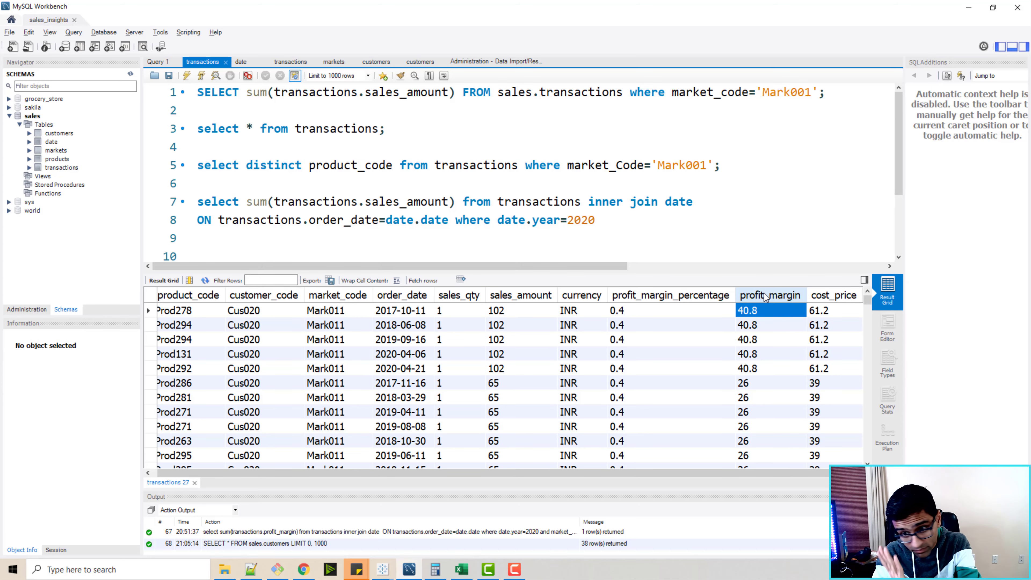
pyautogui.click(647, 313)
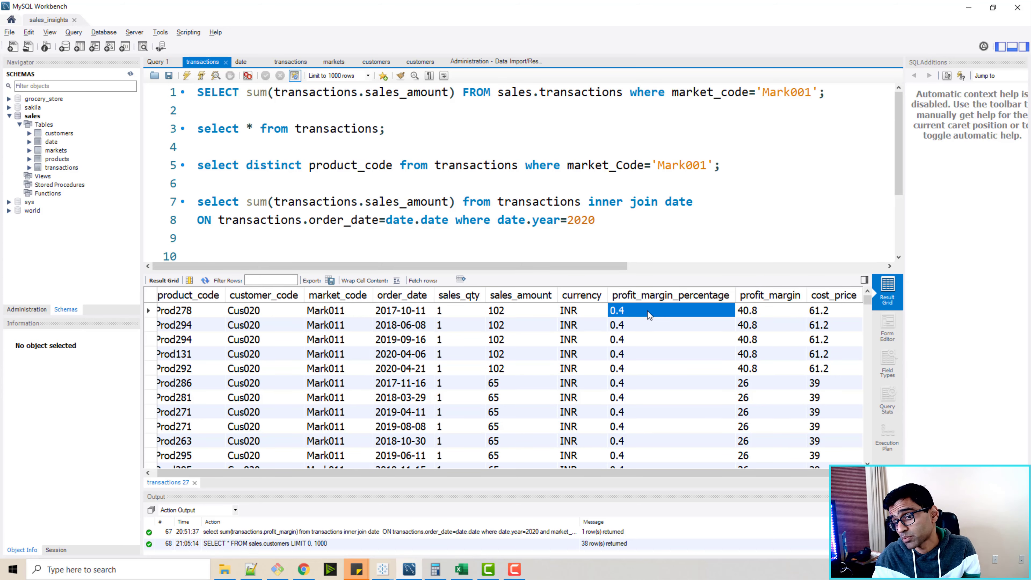
pyautogui.hotkey('alt', 'Tab')
# Enter the profit margin formula =C2*100/A2 in cell D2.
pyautogui.click(434, 292)
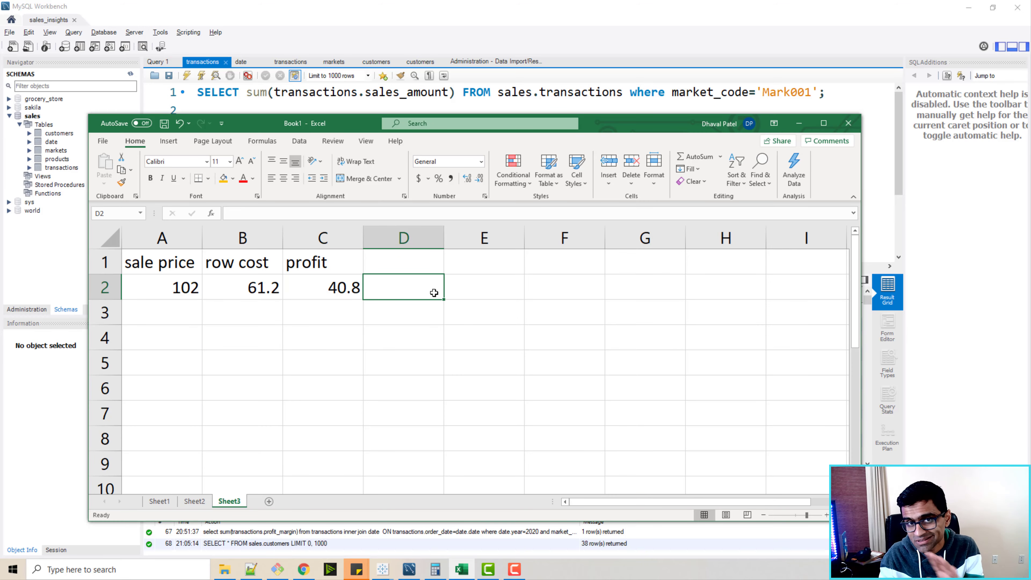
pyautogui.write('=')
pyautogui.press('Left')
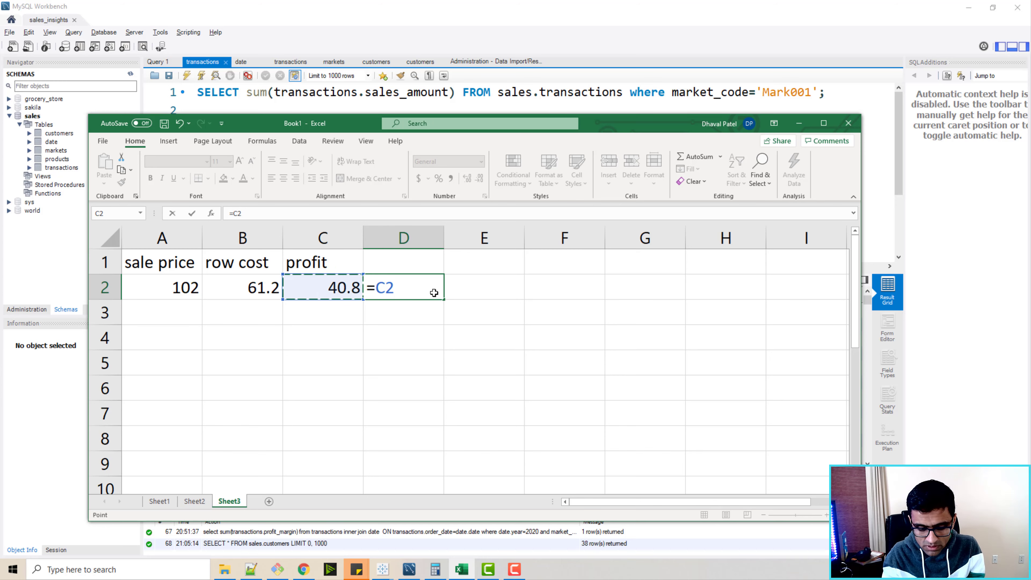
pyautogui.write('*100')
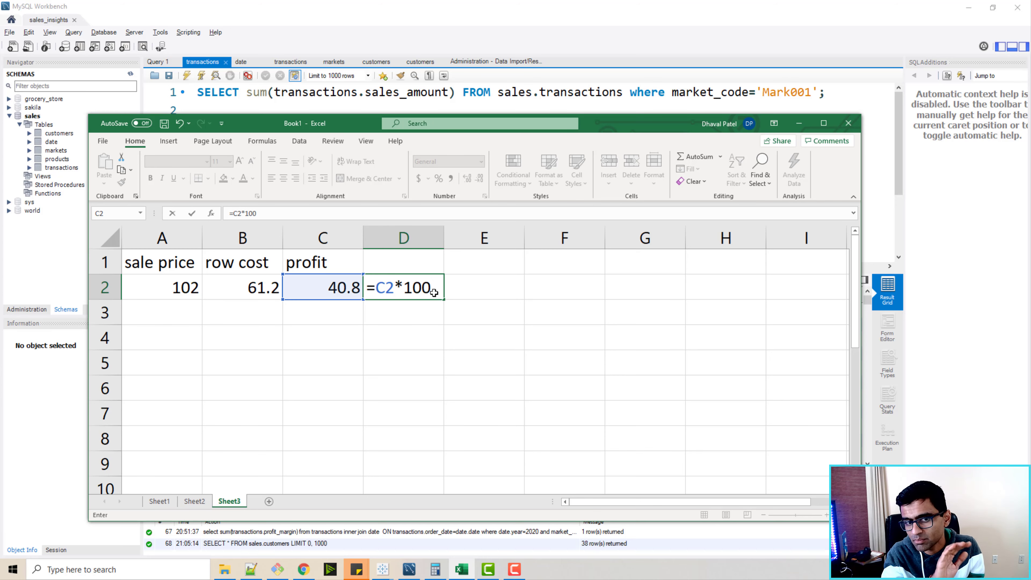
pyautogui.write('/')
pyautogui.press('Left')
pyautogui.press('Left')
pyautogui.press('Left')
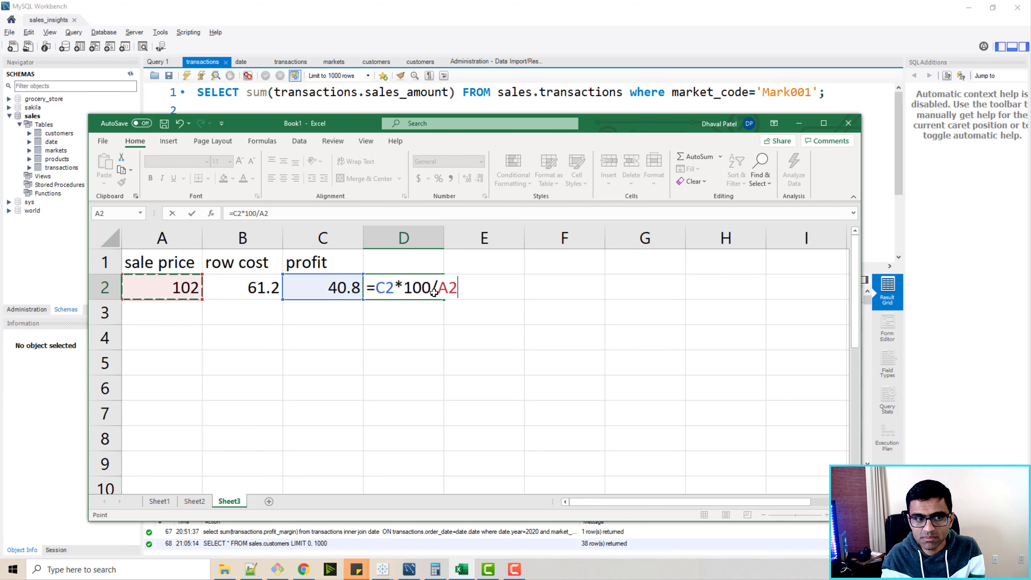
pyautogui.press('Return')
# Edit the formula in D2 to =C2*1/A2.
pyautogui.doubleClick(418, 289)
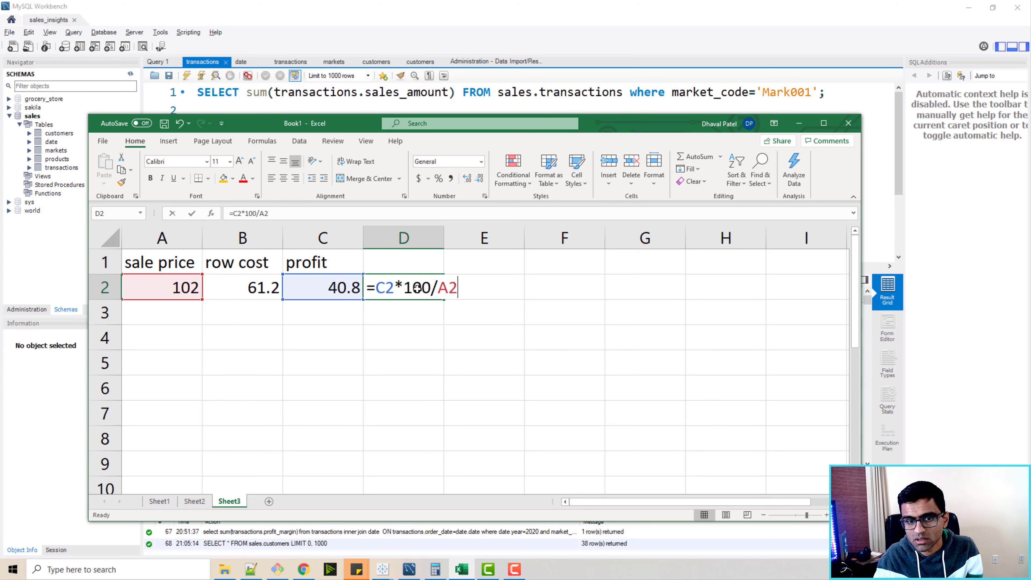
pyautogui.press('BackSpace')
pyautogui.press('BackSpace')
pyautogui.press('BackSpace')
pyautogui.press('BackSpace')
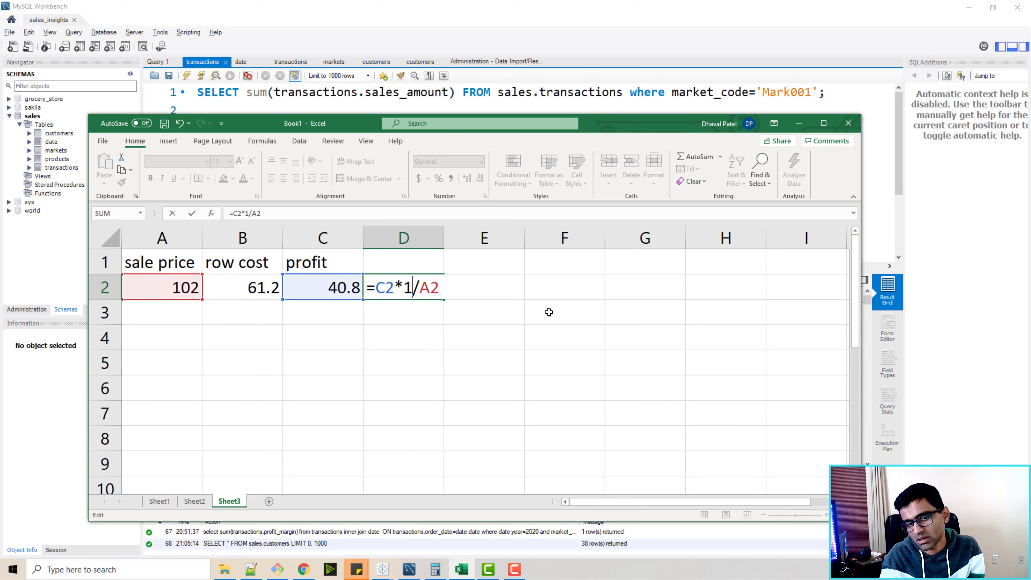
pyautogui.press('Return')
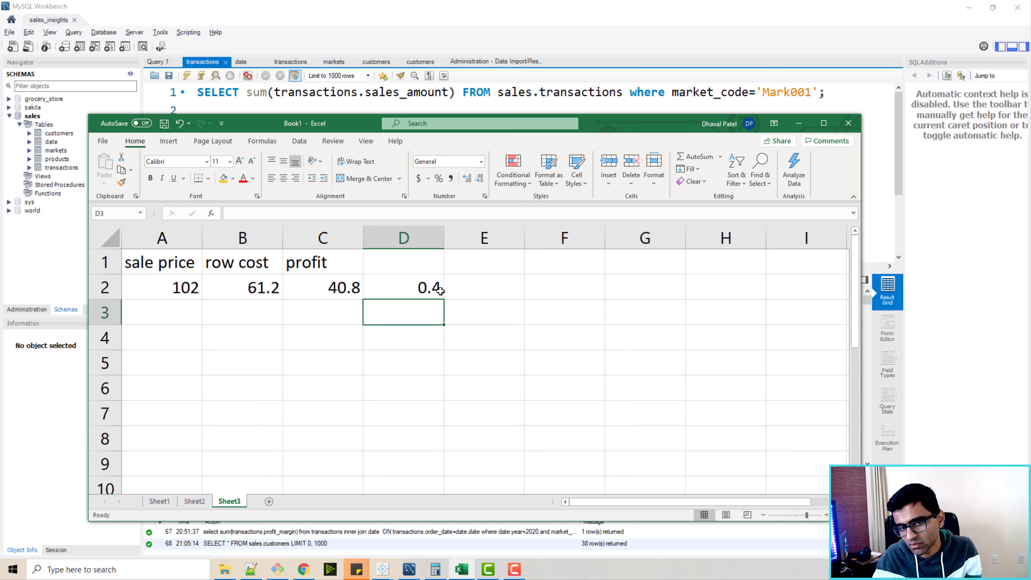
# Open the GitHub DataAnalysisProjects 2_SalesInsightsTableau repository page and review its files and README.
pyautogui.hotkey('alt', 'Tab')
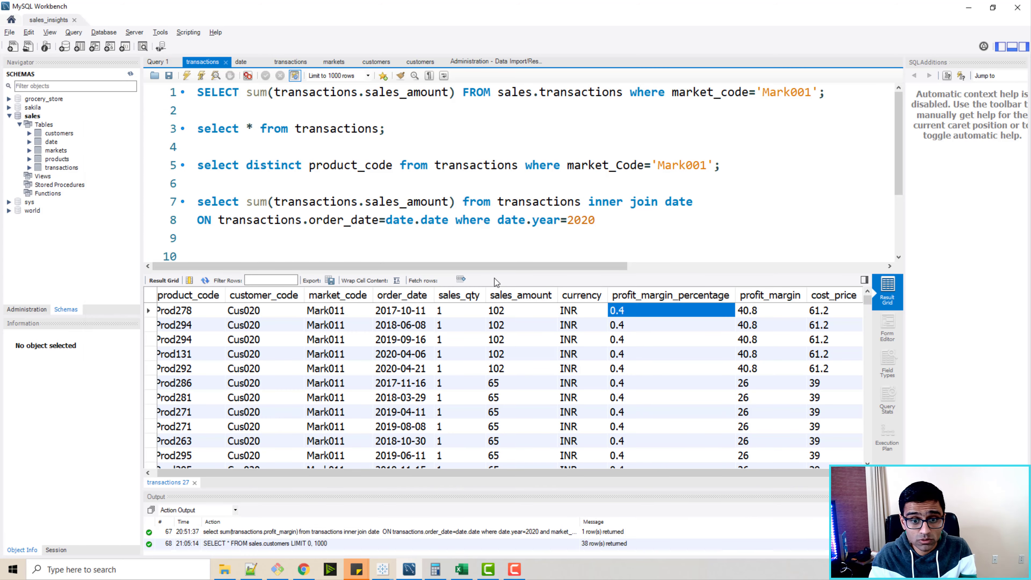
pyautogui.hotkey('alt', 'Tab')
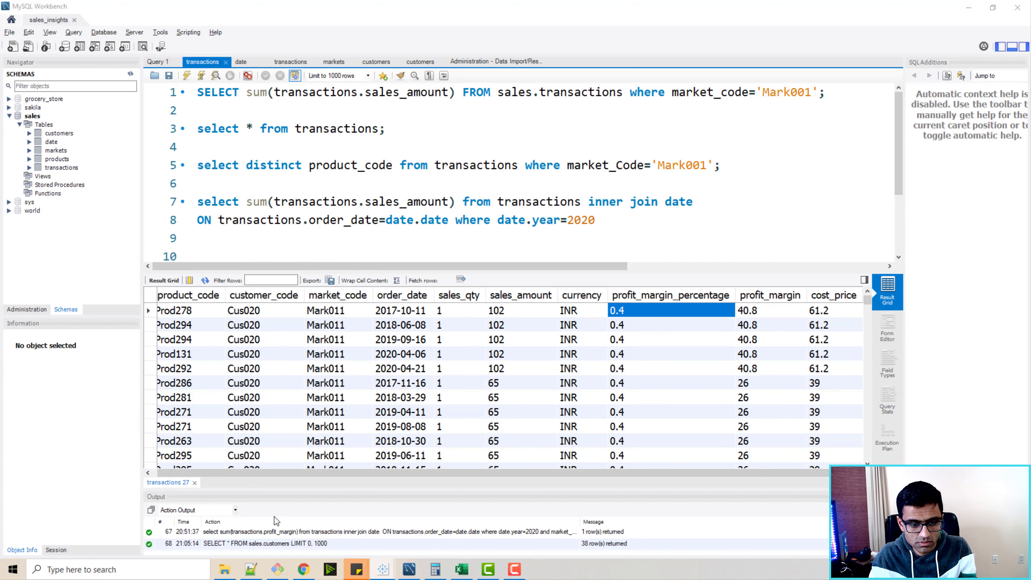
pyautogui.click(303, 568)
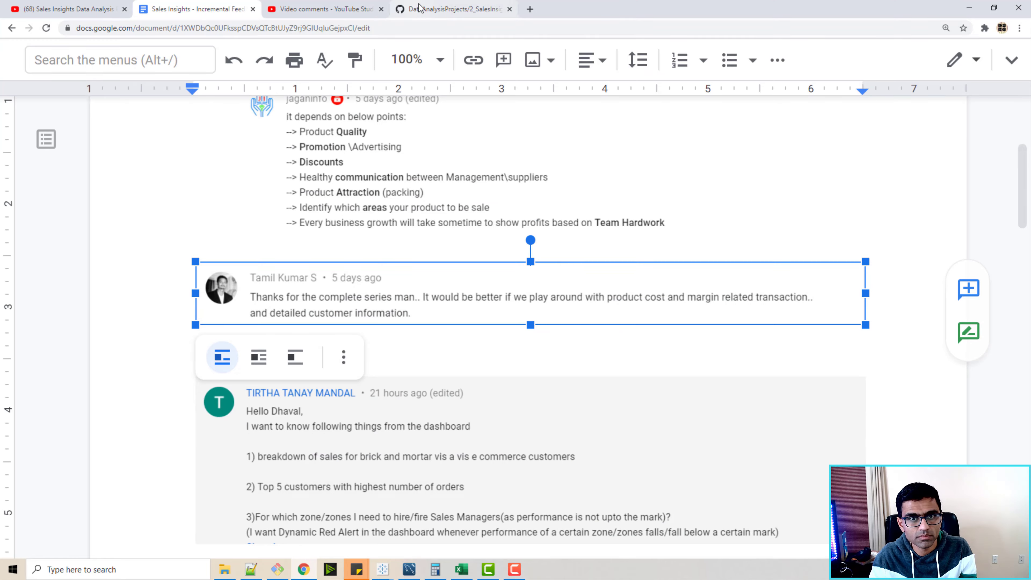
pyautogui.click(450, 9)
pyautogui.scroll(4, 212, 352)
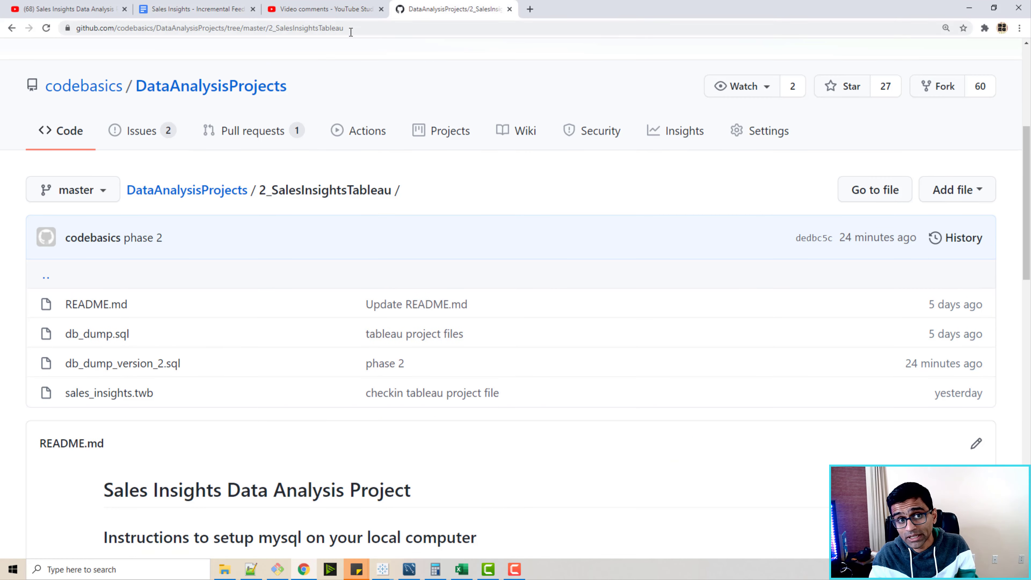
pyautogui.hotkey('ctrl', 'l')
pyautogui.scroll(-3, 265, 322)
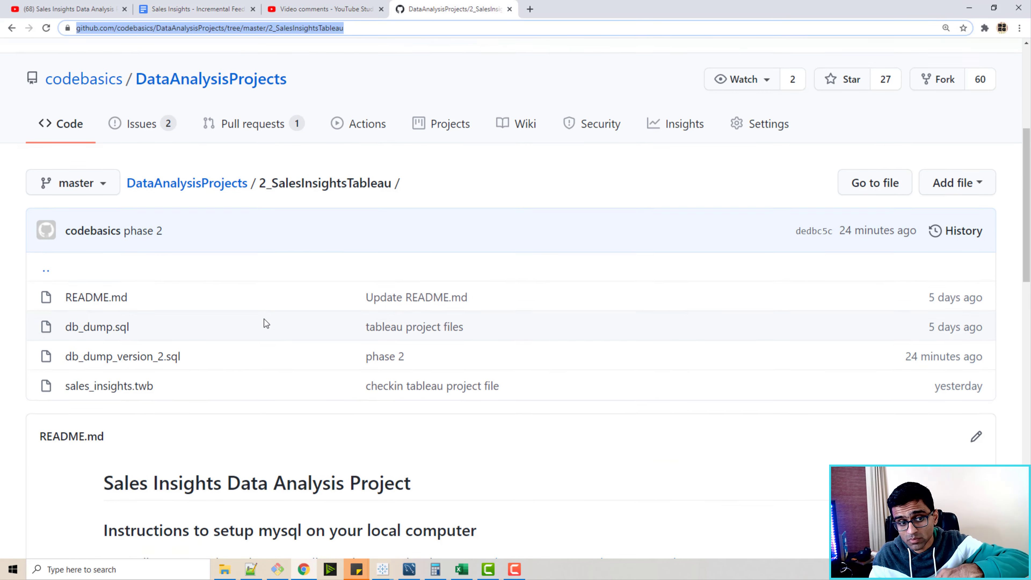
pyautogui.click(199, 263)
pyautogui.moveTo(199, 263); pyautogui.dragTo(91, 278)
pyautogui.click(352, 429)
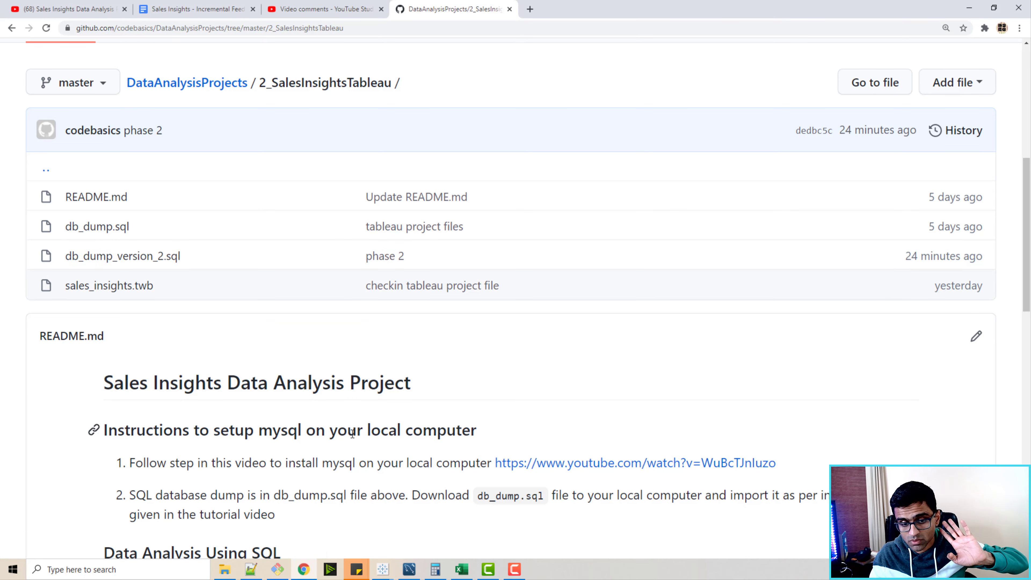
# Open the Data Import screen in MySQL Workbench, select the sales schema, then close the import tab.
pyautogui.click(408, 569)
pyautogui.click(135, 31)
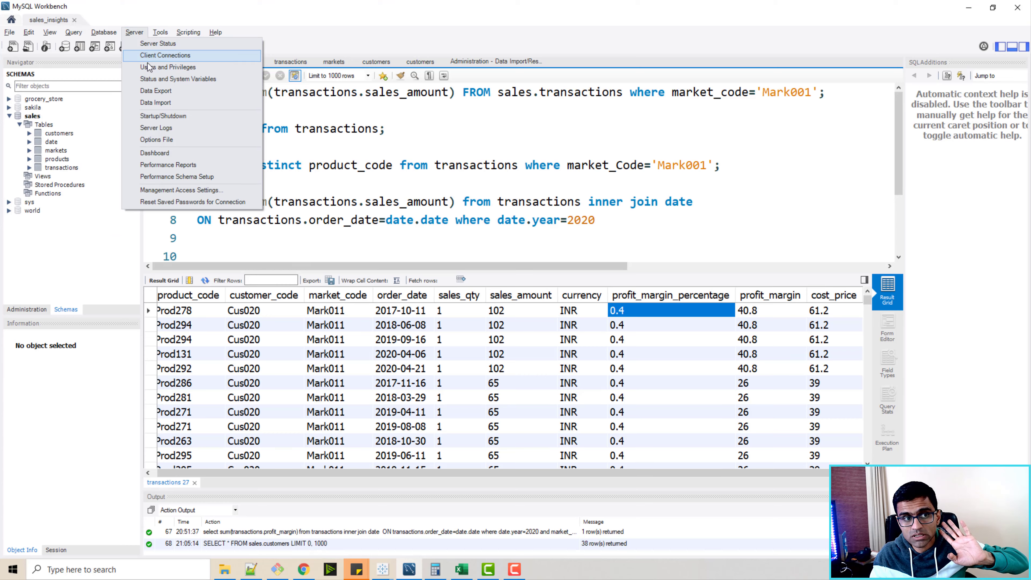
pyautogui.click(155, 102)
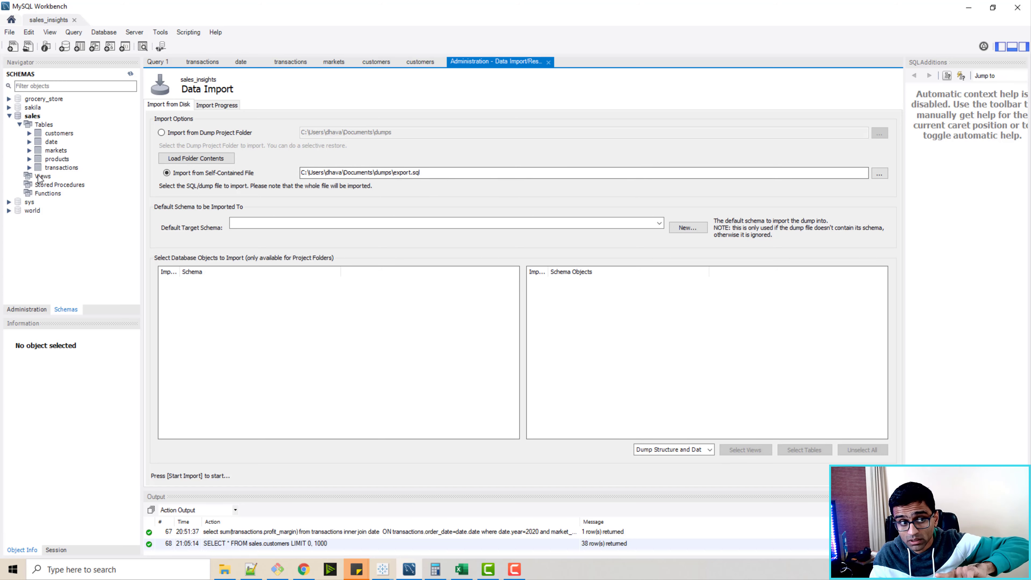
pyautogui.click(130, 116)
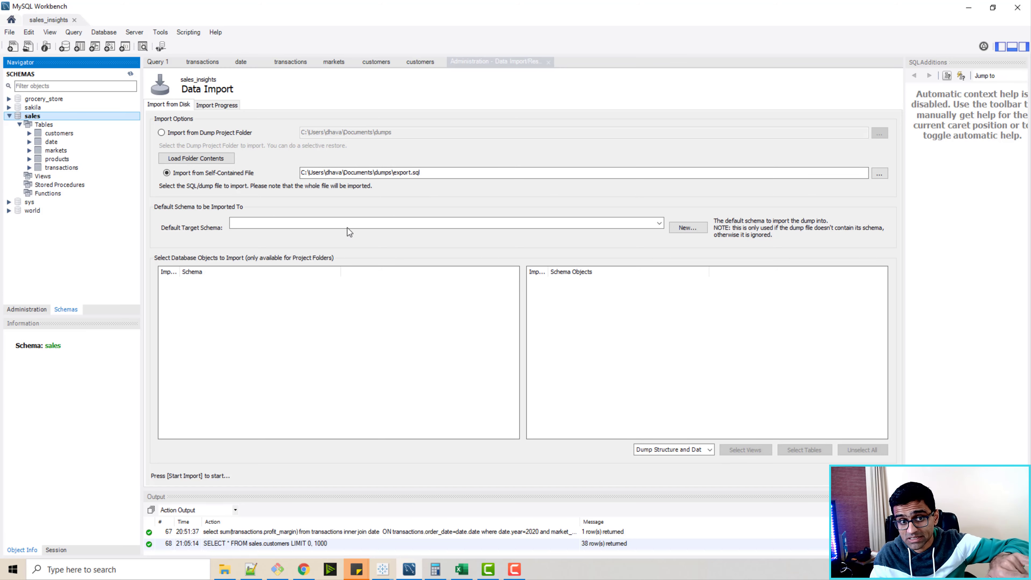
pyautogui.click(547, 61)
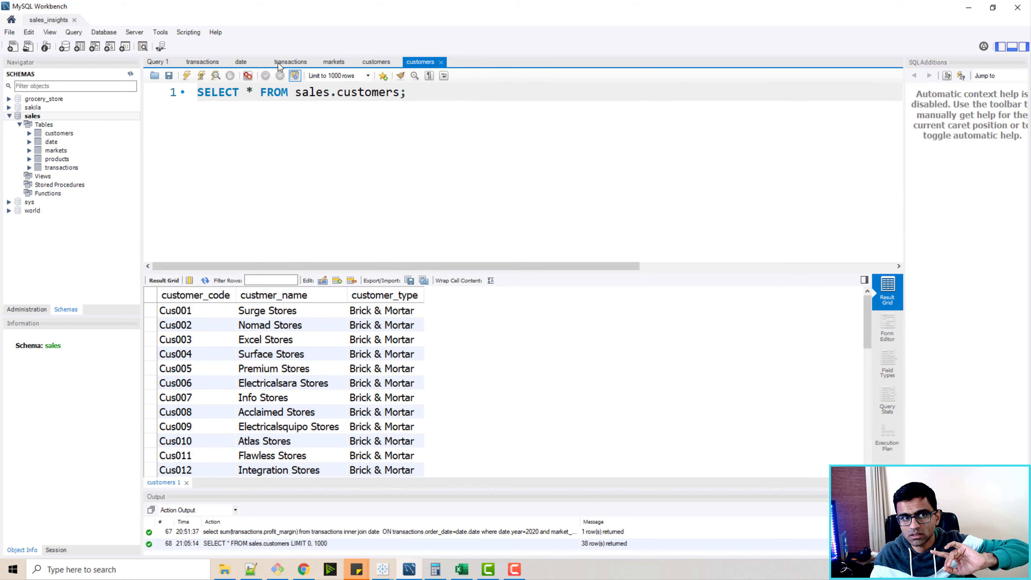
# Return to the transactions query tab, minimise Workbench, and switch to the Tableau sales insights dashboard.
pyautogui.click(203, 62)
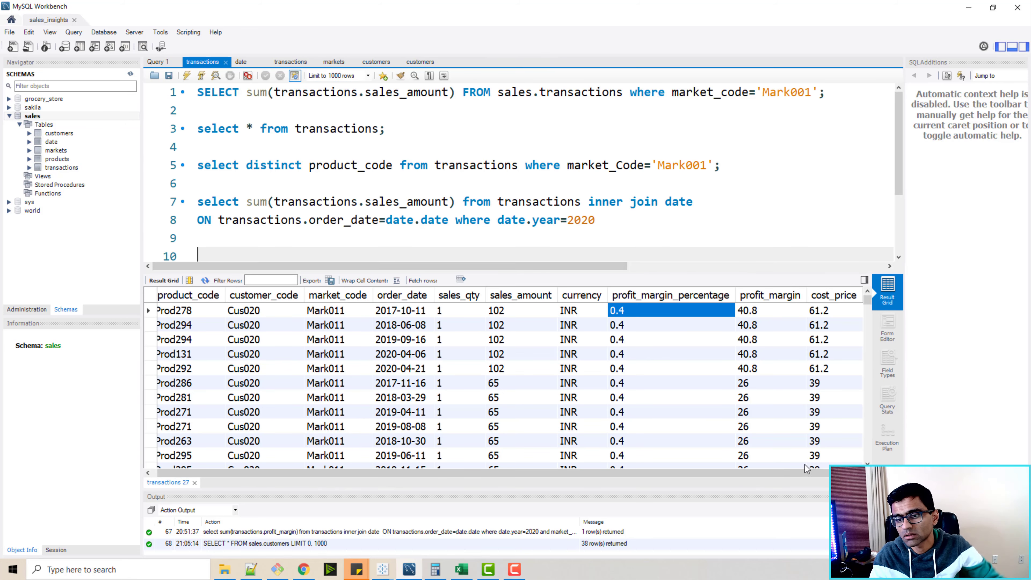
pyautogui.click(968, 9)
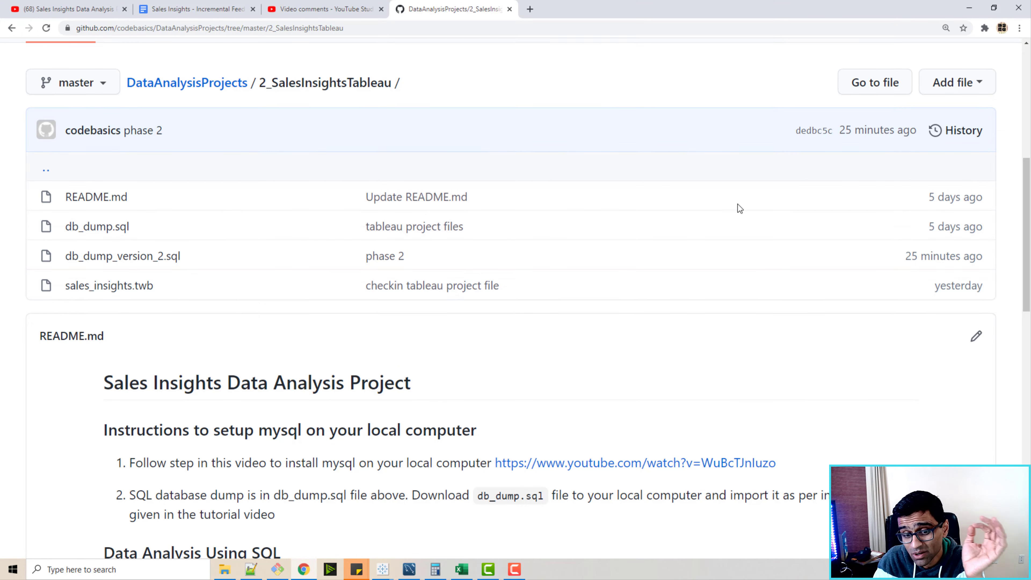
pyautogui.moveTo(392, 568)
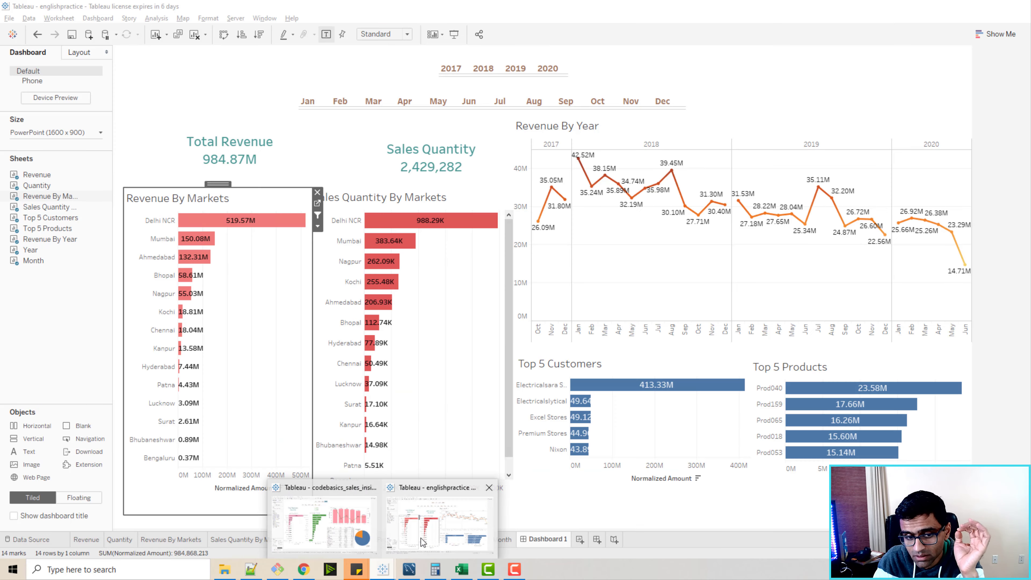
pyautogui.click(422, 542)
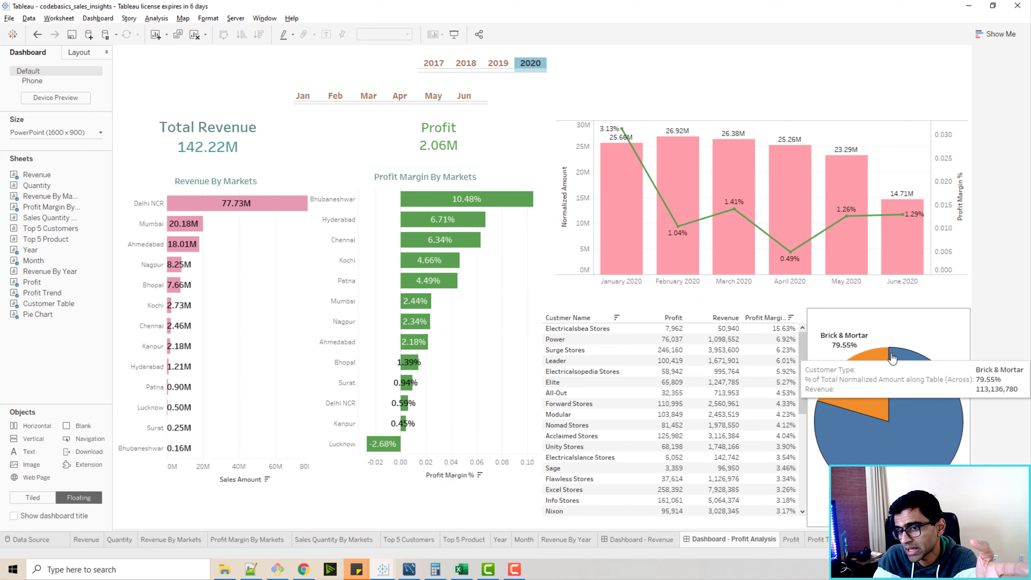
# Read the next viewer comment in the feedback document, then minimise the browser.
pyautogui.moveTo(845, 416)
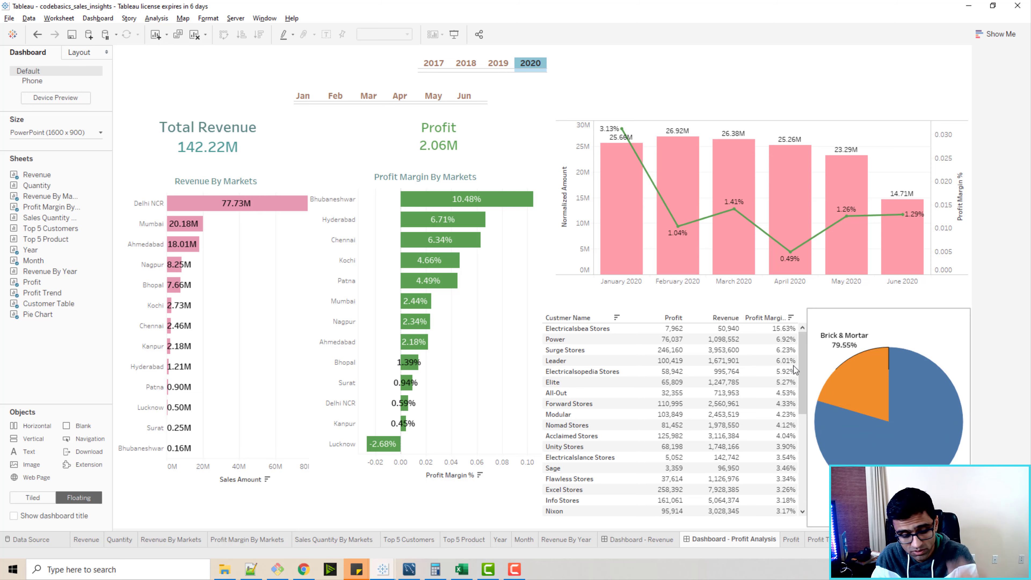
pyautogui.click(302, 569)
pyautogui.click(197, 8)
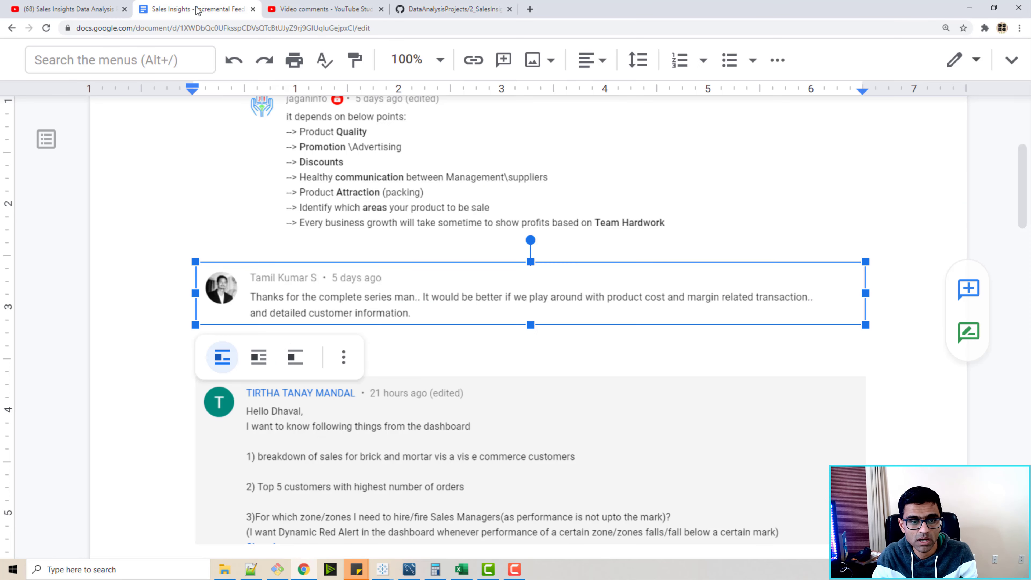
pyautogui.scroll(-5, 103, 280)
pyautogui.click(102, 280)
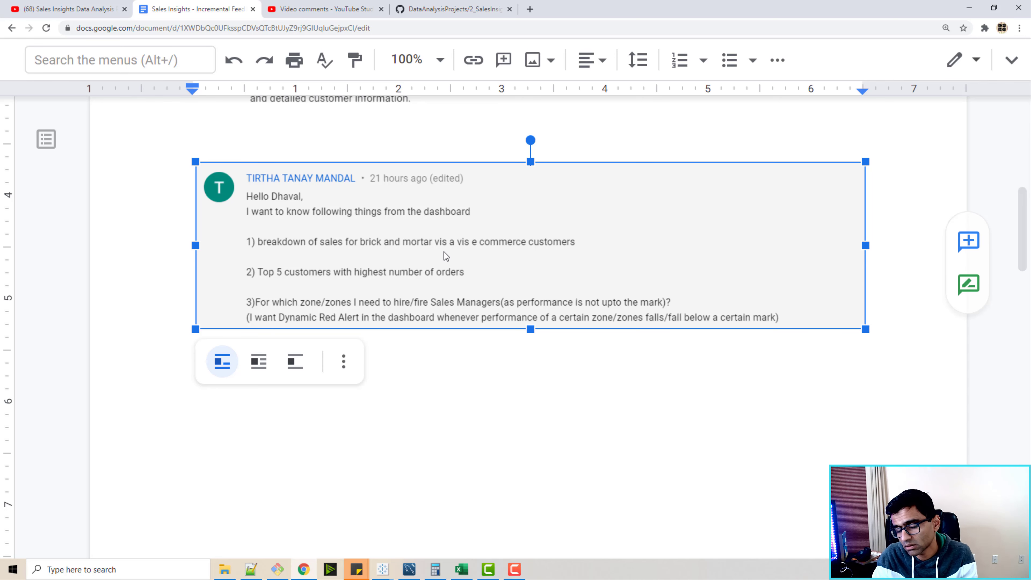
pyautogui.click(968, 13)
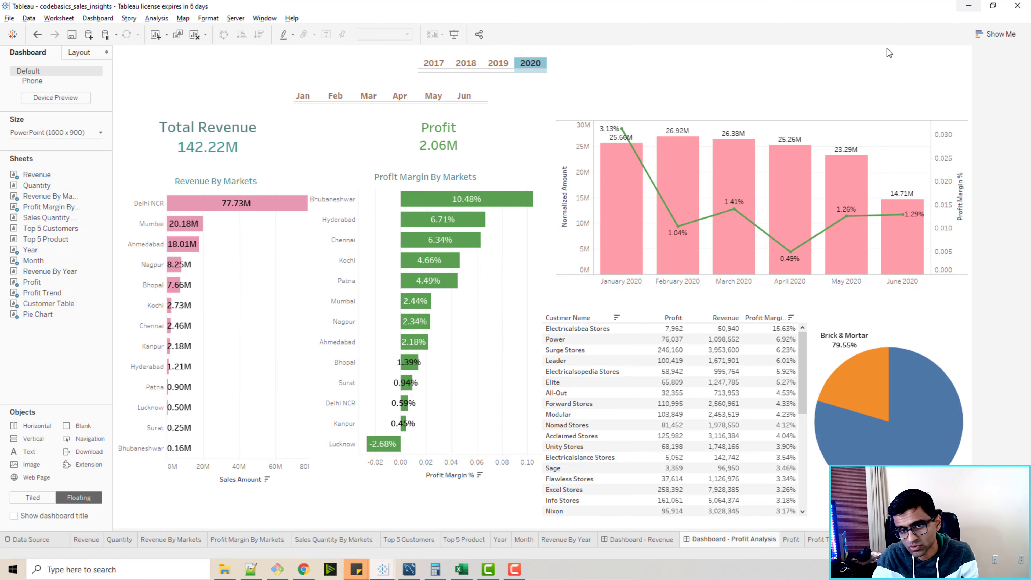
# Switch to Workbench, review the customer types in the customers table results, then minimise it.
pyautogui.click(409, 569)
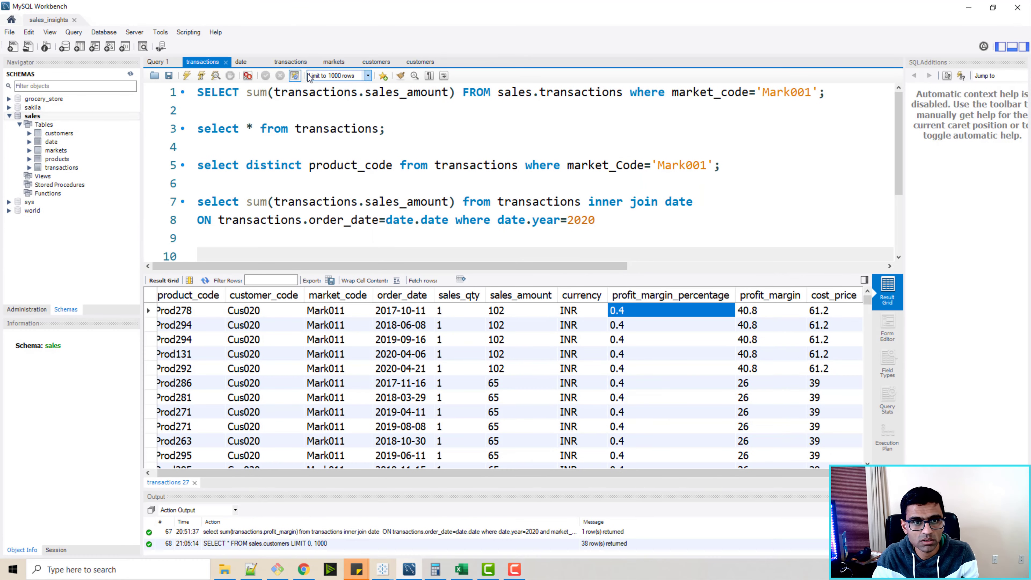
pyautogui.click(375, 63)
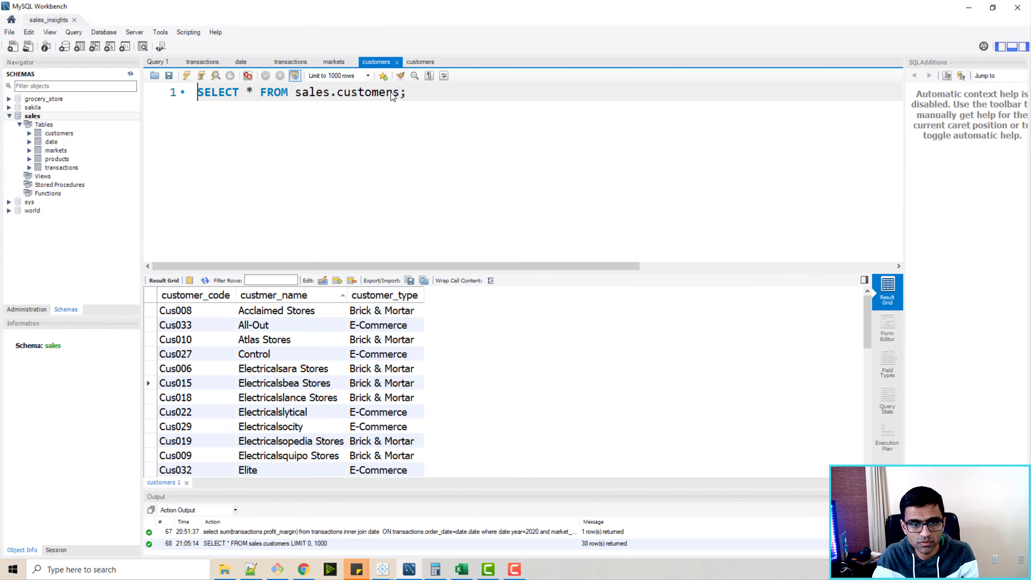
pyautogui.click(332, 328)
pyautogui.click(396, 367)
pyautogui.click(385, 342)
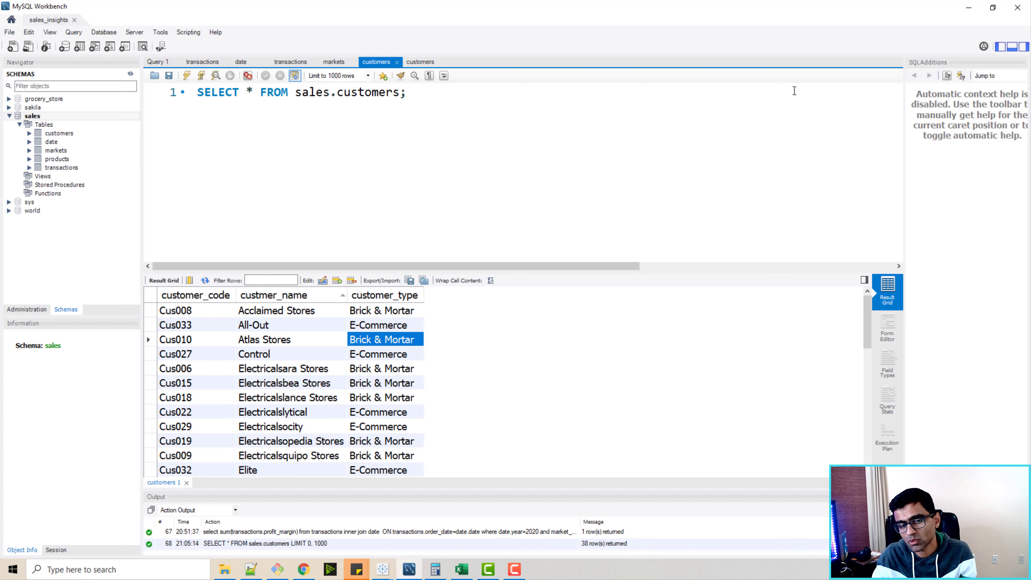
pyautogui.click(968, 13)
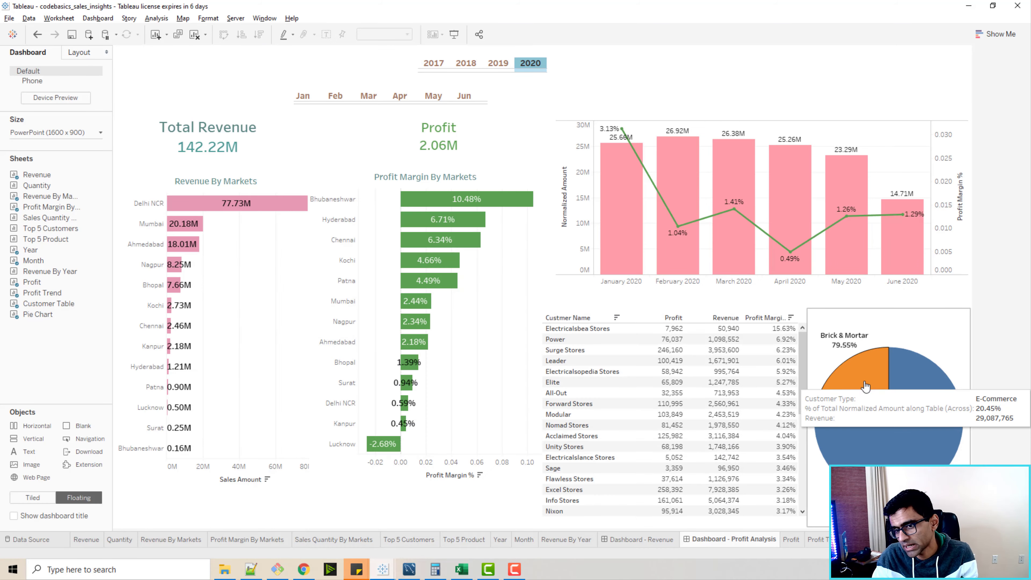
# Add a new worksheet and rename it Profit.
pyautogui.moveTo(895, 427)
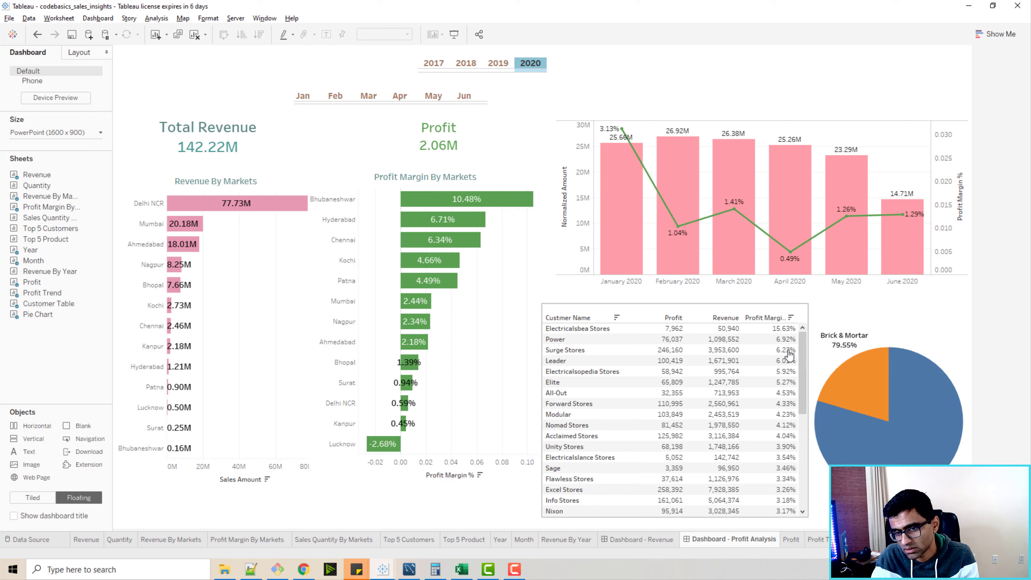
pyautogui.moveTo(646, 157)
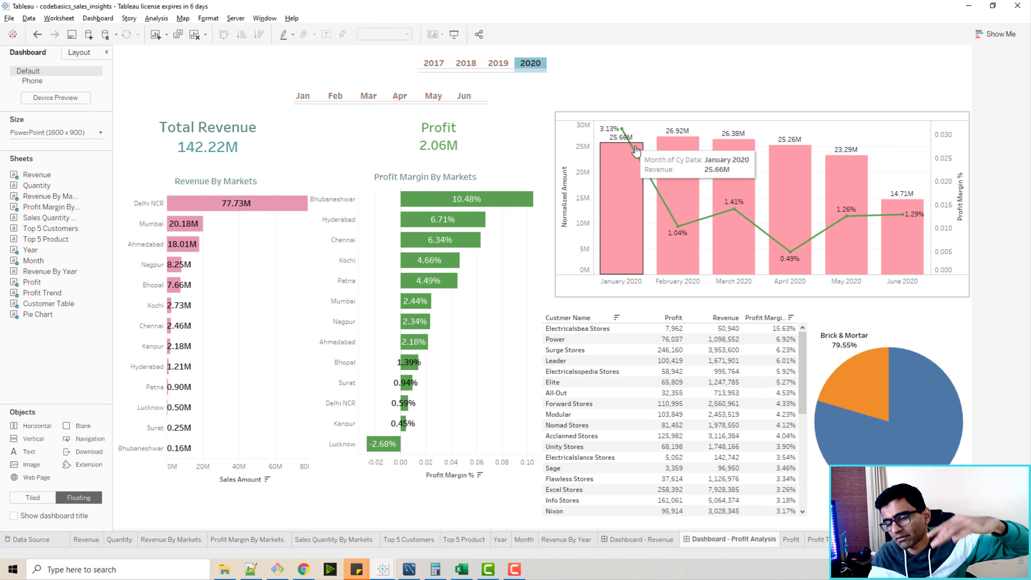
pyautogui.moveTo(679, 222)
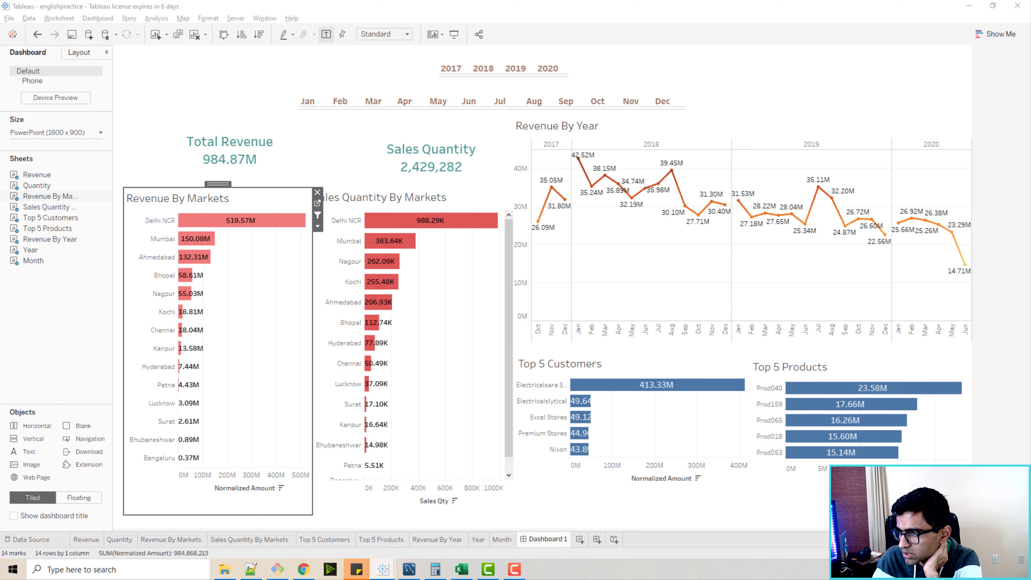
pyautogui.click(579, 539)
pyautogui.doubleClick(579, 543)
pyautogui.write('Profit')
pyautogui.press('Return')
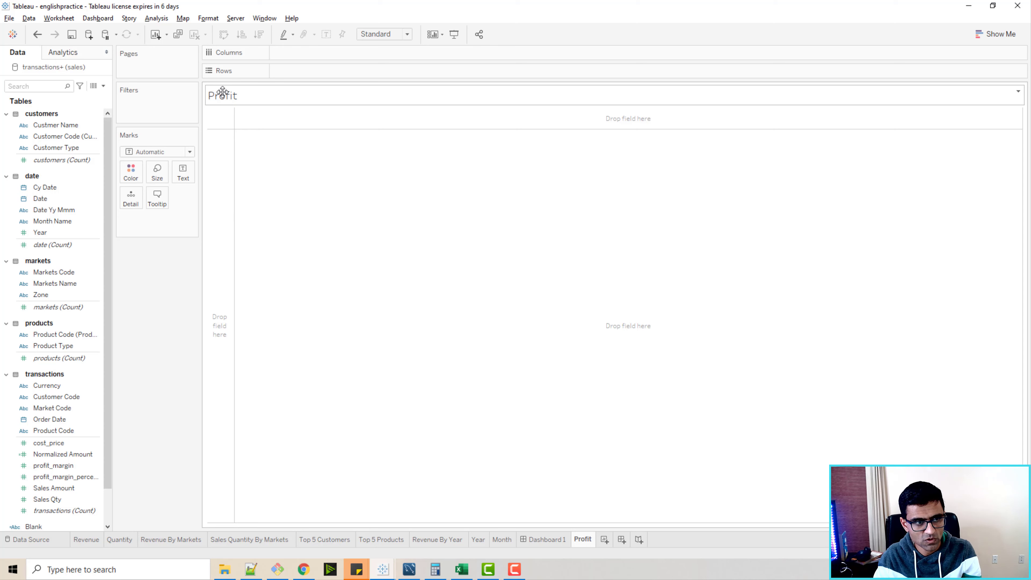
# Place the profit_margin field on the Text mark of the Profit sheet.
pyautogui.scroll(-2, 65, 345)
pyautogui.click(66, 421)
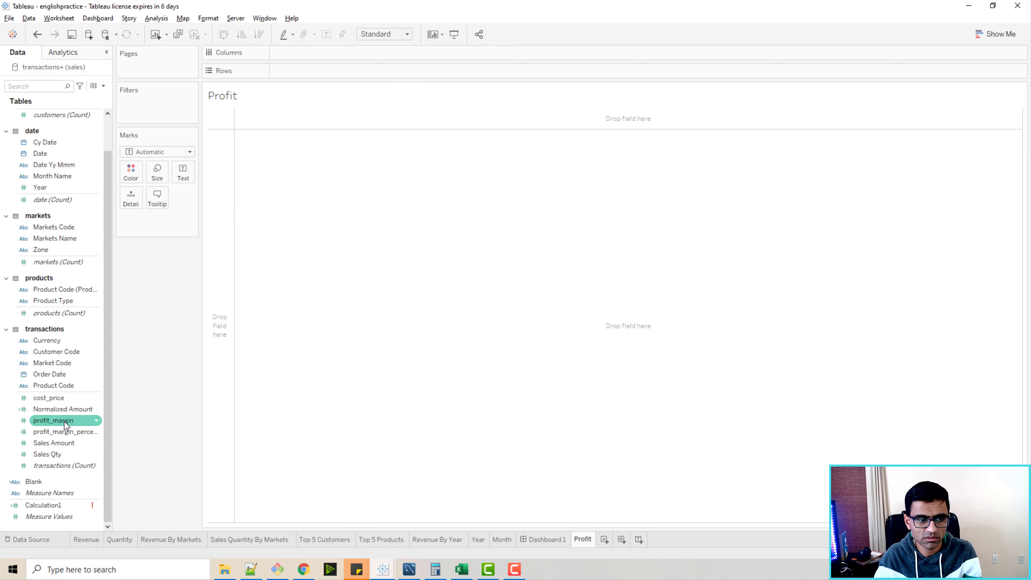
pyautogui.moveTo(65, 423); pyautogui.dragTo(188, 179)
# Clear the Profit worksheet's title text.
pyautogui.click(238, 96)
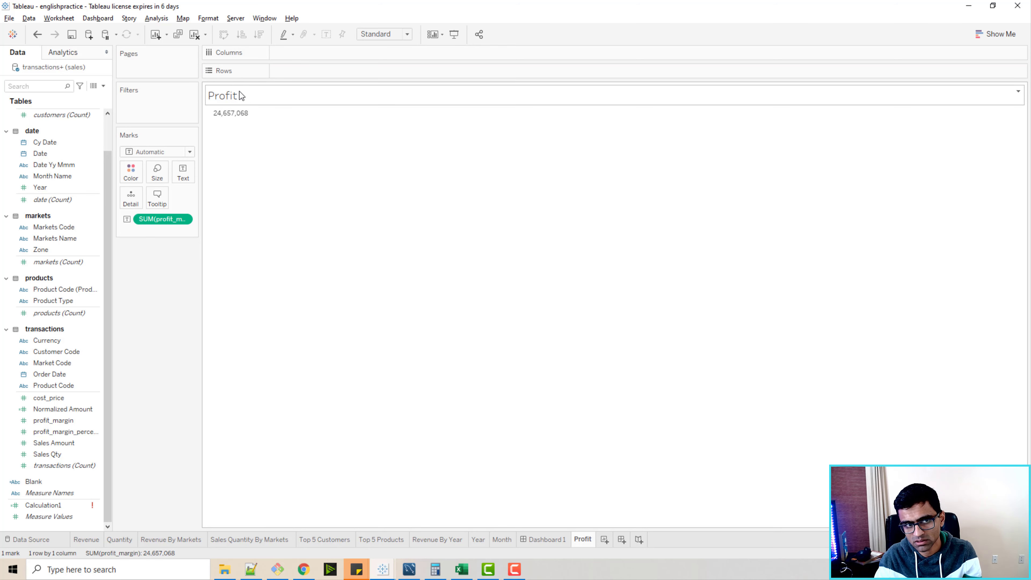
pyautogui.doubleClick(239, 92)
pyautogui.hotkey('ctrl', 'a')
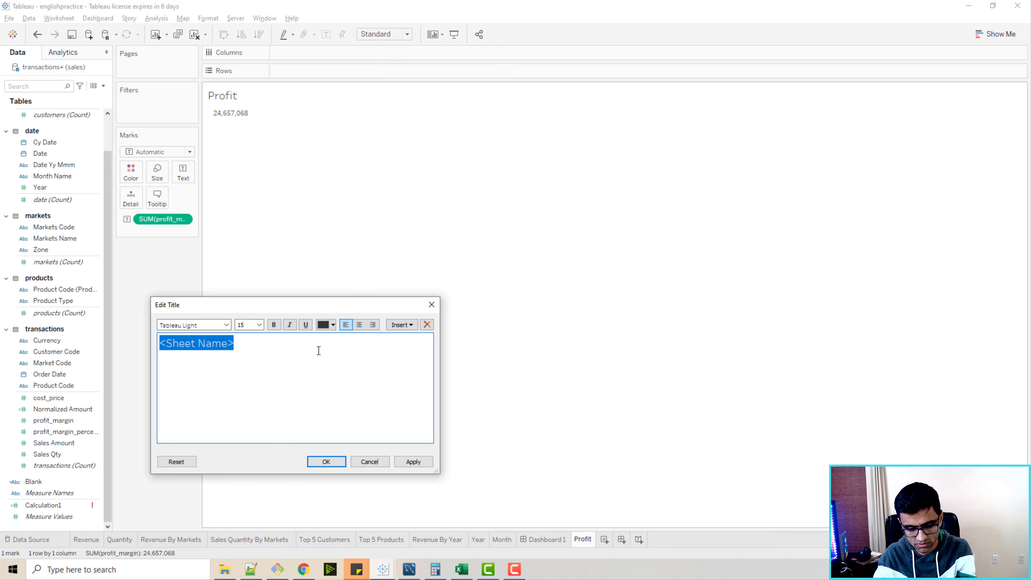
pyautogui.press('BackSpace')
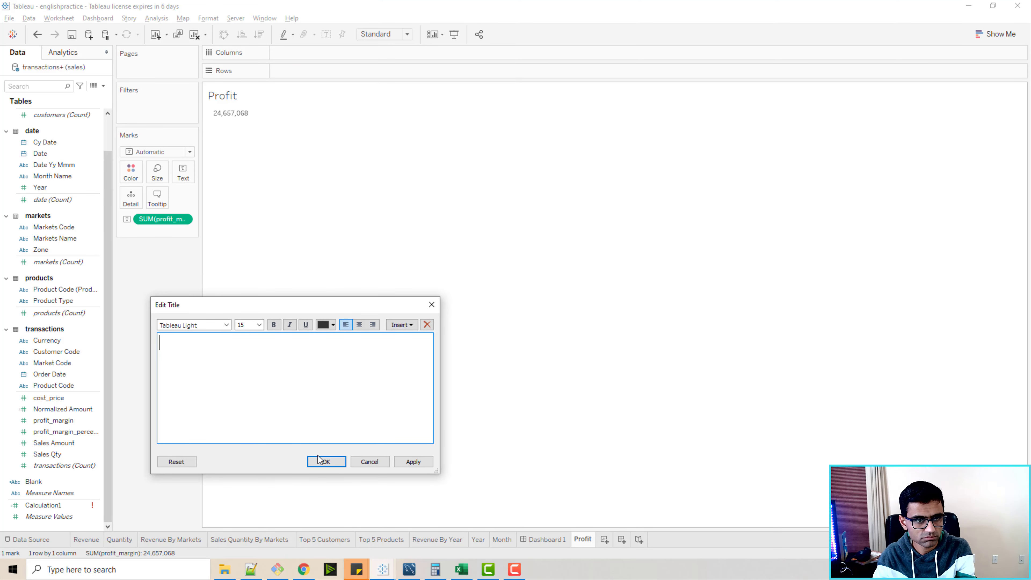
pyautogui.click(325, 462)
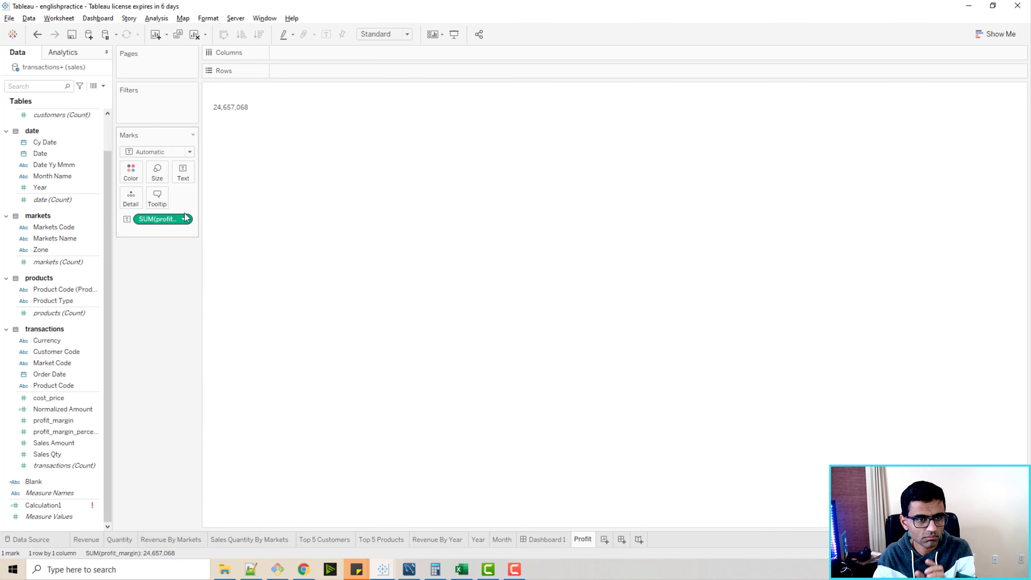
# Format the profit_margin text label as size 18, bold and green.
pyautogui.click(183, 172)
pyautogui.click(276, 196)
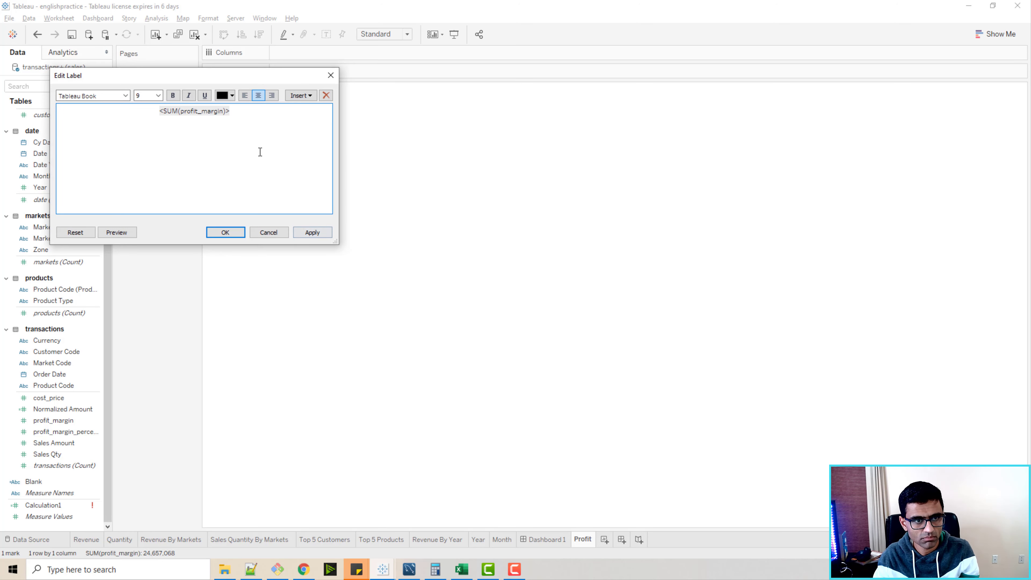
pyautogui.hotkey('ctrl', 'a')
pyautogui.click(157, 95)
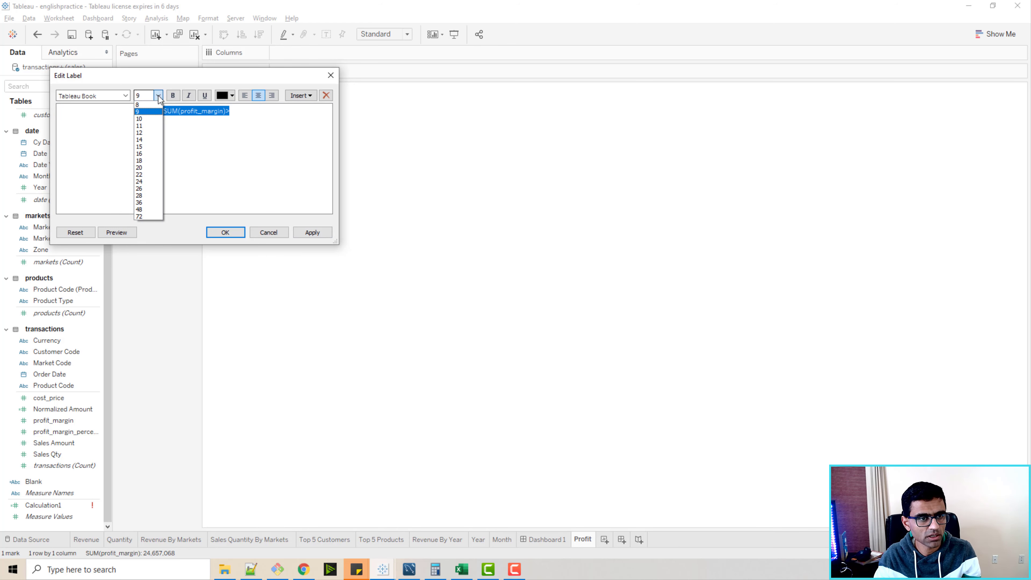
pyautogui.click(148, 164)
pyautogui.click(231, 96)
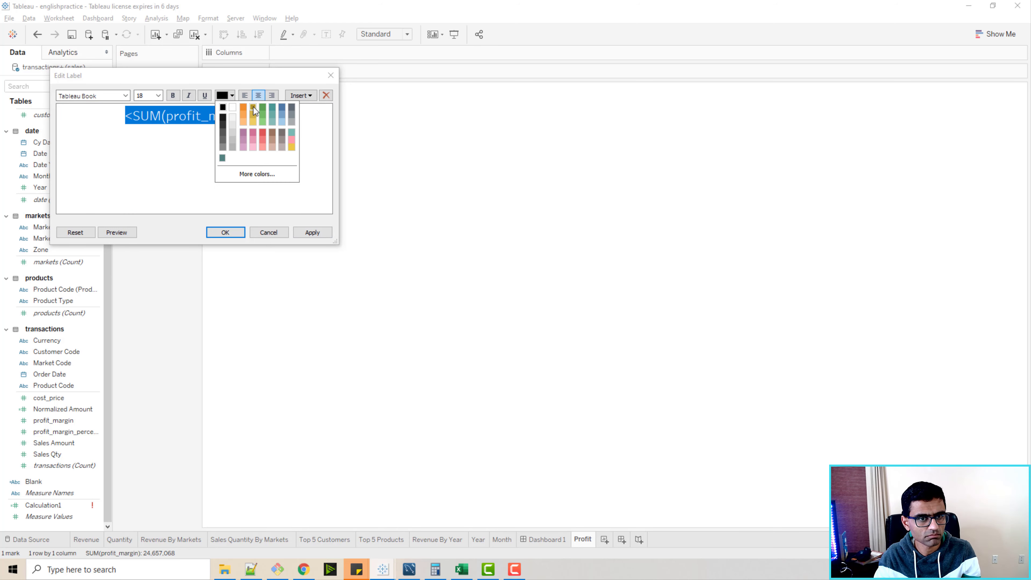
pyautogui.click(263, 107)
pyautogui.click(136, 118)
pyautogui.hotkey('ctrl', 'a')
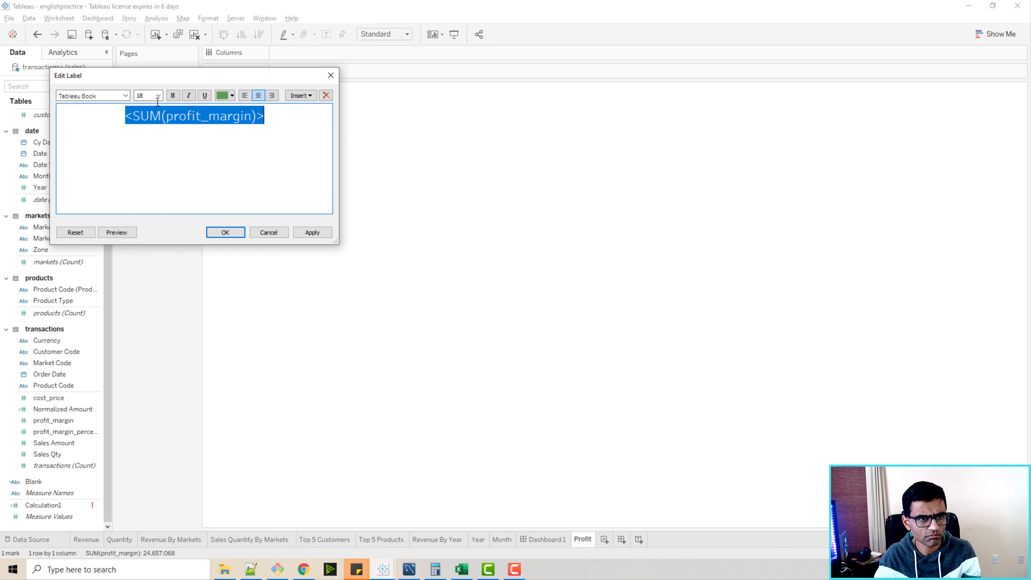
pyautogui.hotkey('ctrl', 'b')
pyautogui.click(123, 118)
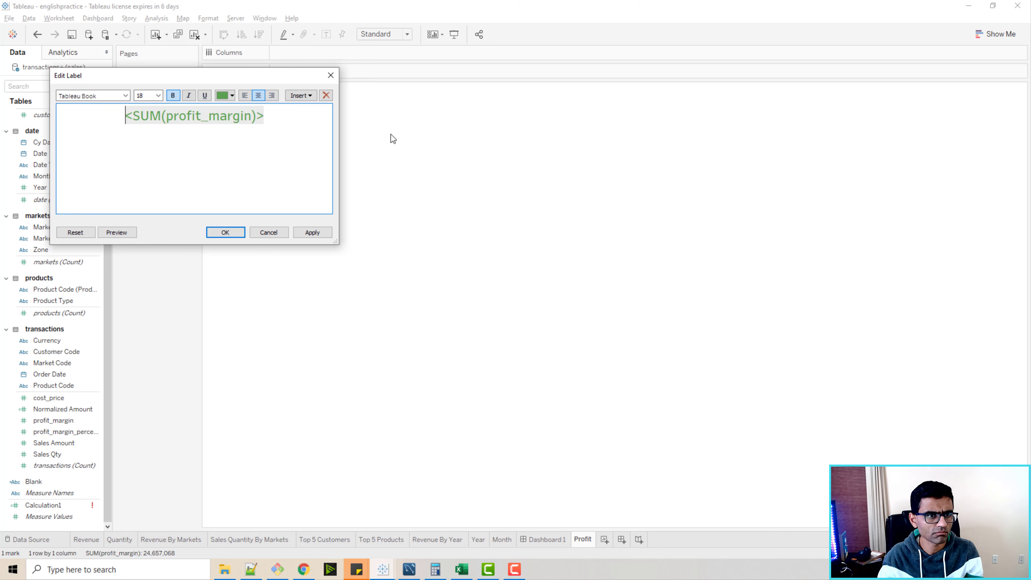
# Add a "Profit" heading line above the value in the label.
pyautogui.press('Return')
pyautogui.write('Profit Margin')
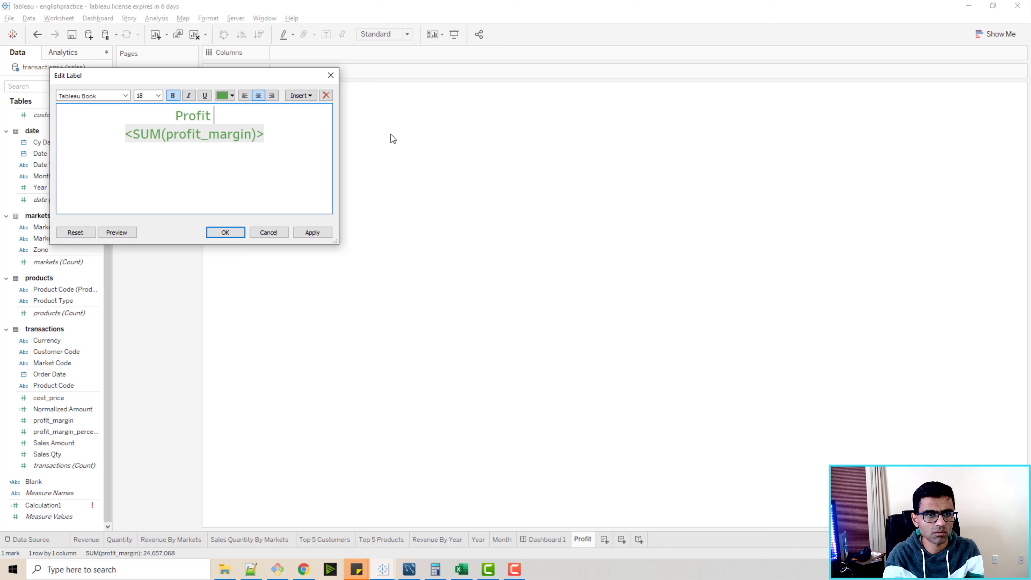
pyautogui.press('BackSpace')
pyautogui.press('BackSpace')
pyautogui.press('BackSpace')
pyautogui.press('BackSpace')
pyautogui.press('BackSpace')
pyautogui.press('BackSpace')
pyautogui.press('BackSpace')
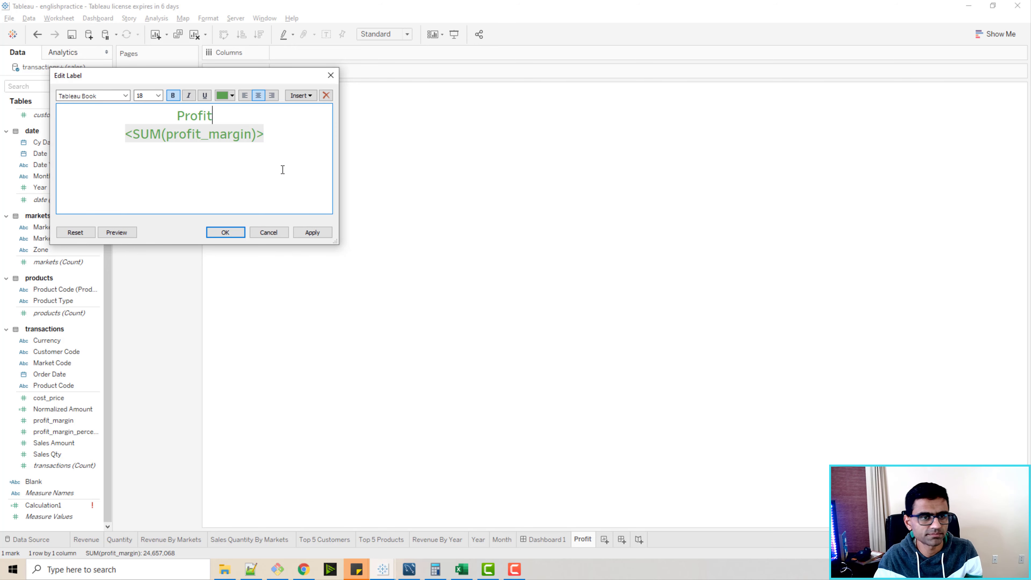
pyautogui.click(225, 232)
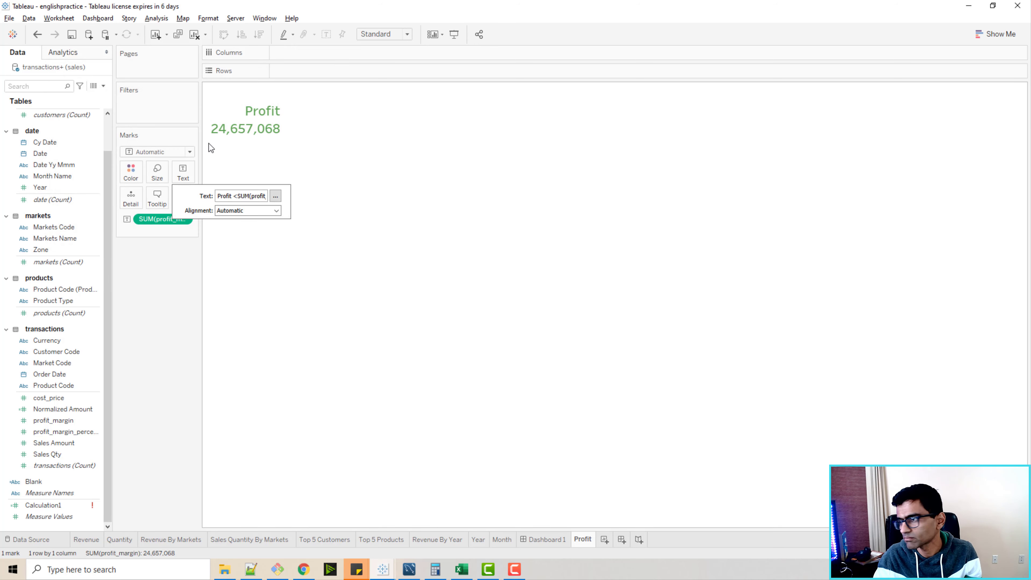
# Set the text label's alignment to Center.
pyautogui.click(218, 140)
pyautogui.click(236, 130)
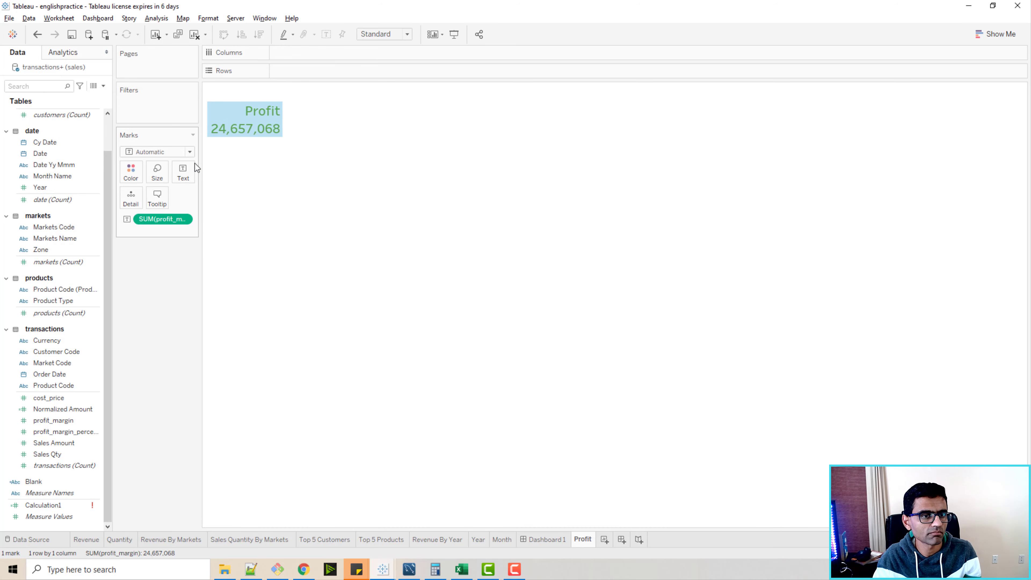
pyautogui.click(190, 151)
pyautogui.click(226, 175)
pyautogui.click(194, 180)
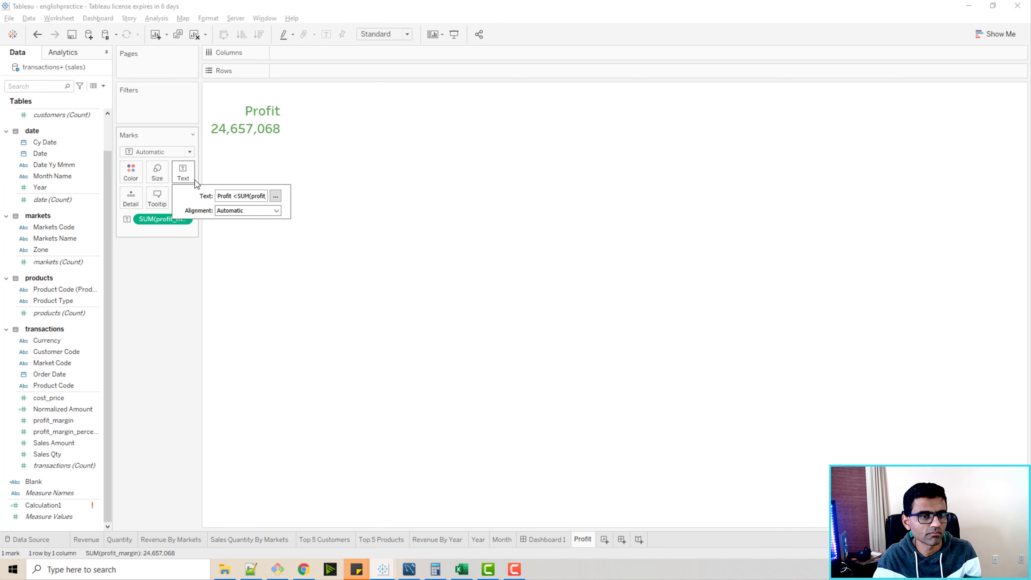
pyautogui.click(276, 210)
pyautogui.click(244, 255)
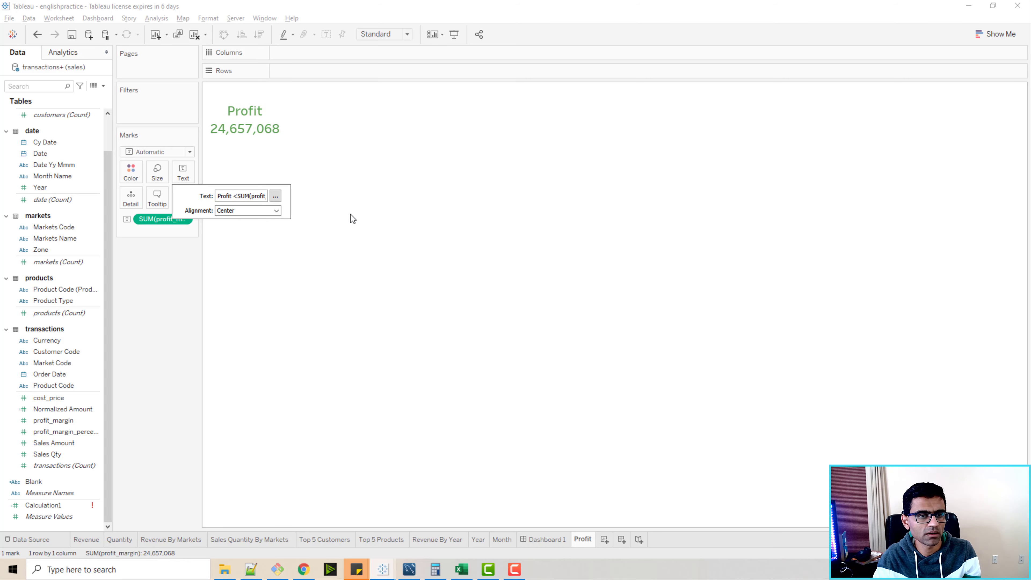
pyautogui.click(353, 219)
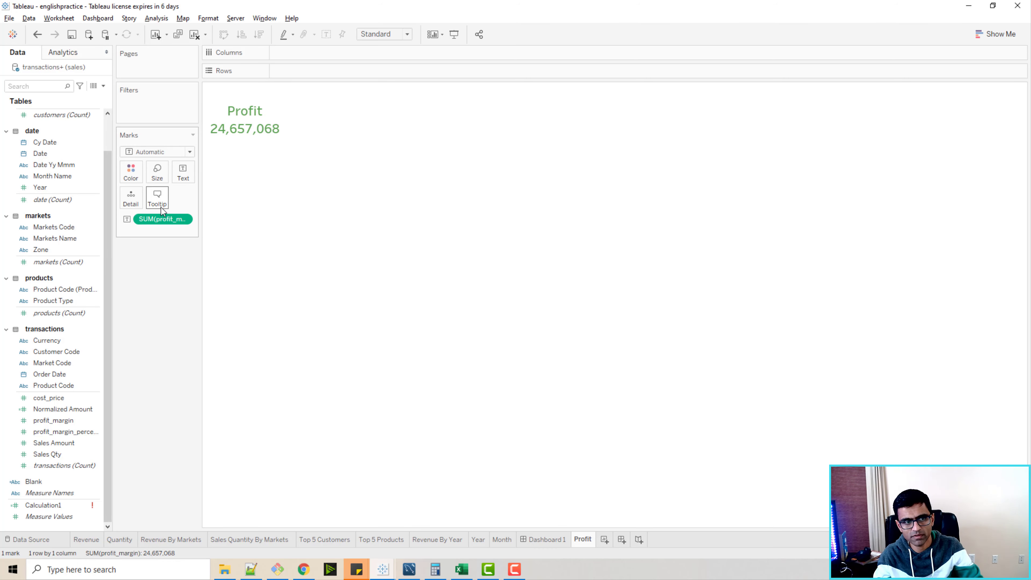
# Format the profit_margin numbers to display in millions with two decimals.
pyautogui.click(184, 218)
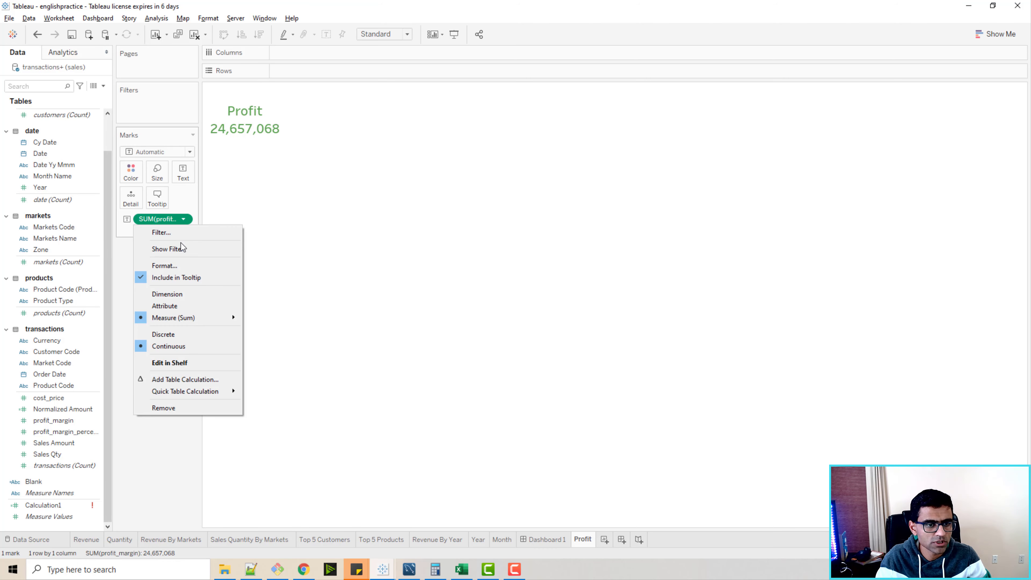
pyautogui.click(179, 266)
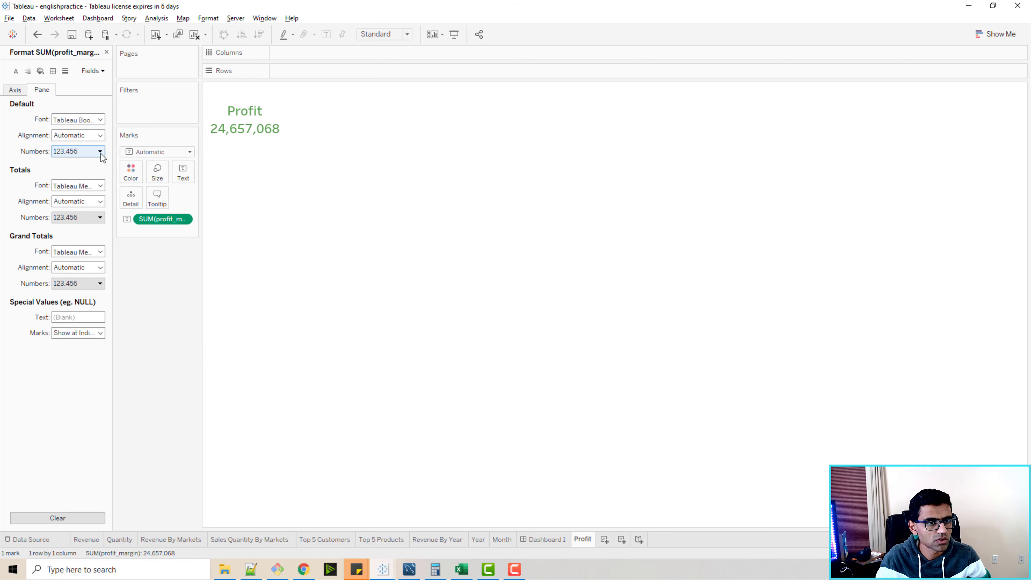
pyautogui.click(99, 152)
pyautogui.click(103, 182)
pyautogui.click(195, 242)
pyautogui.click(195, 267)
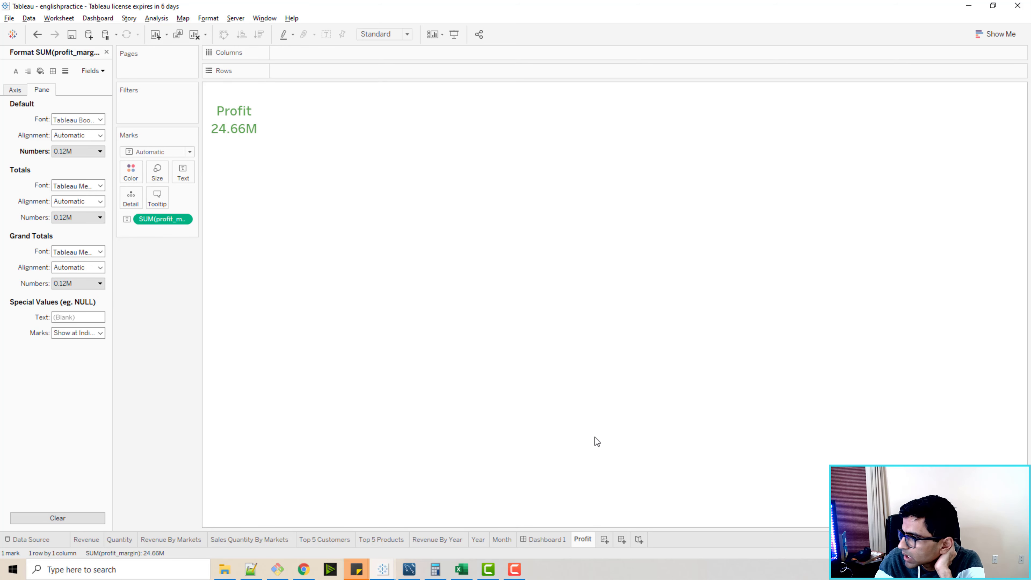
# Add a new worksheet and a new dashboard, renaming the dashboard "Dashboard - Profit Analysis".
pyautogui.click(604, 540)
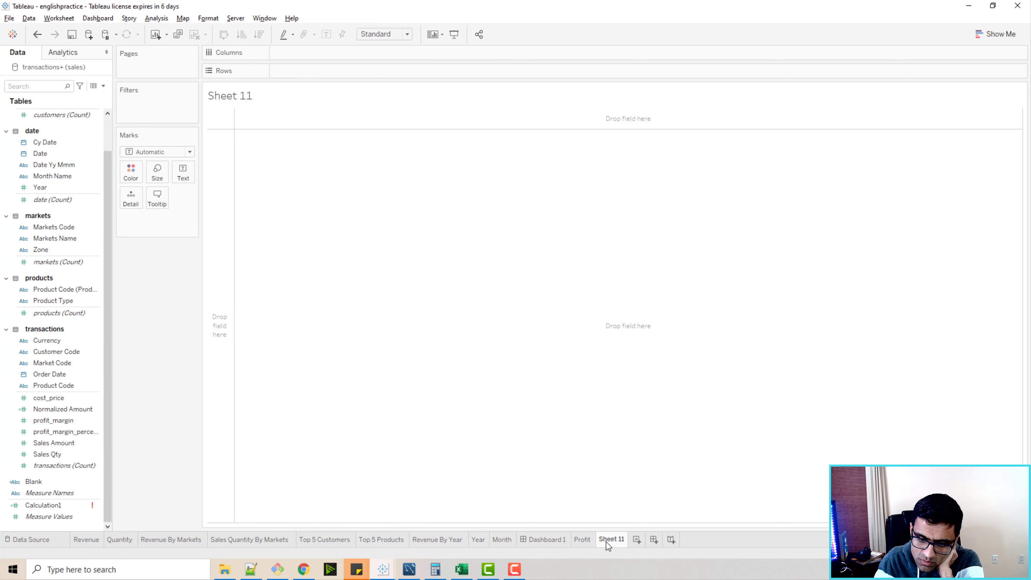
pyautogui.click(653, 540)
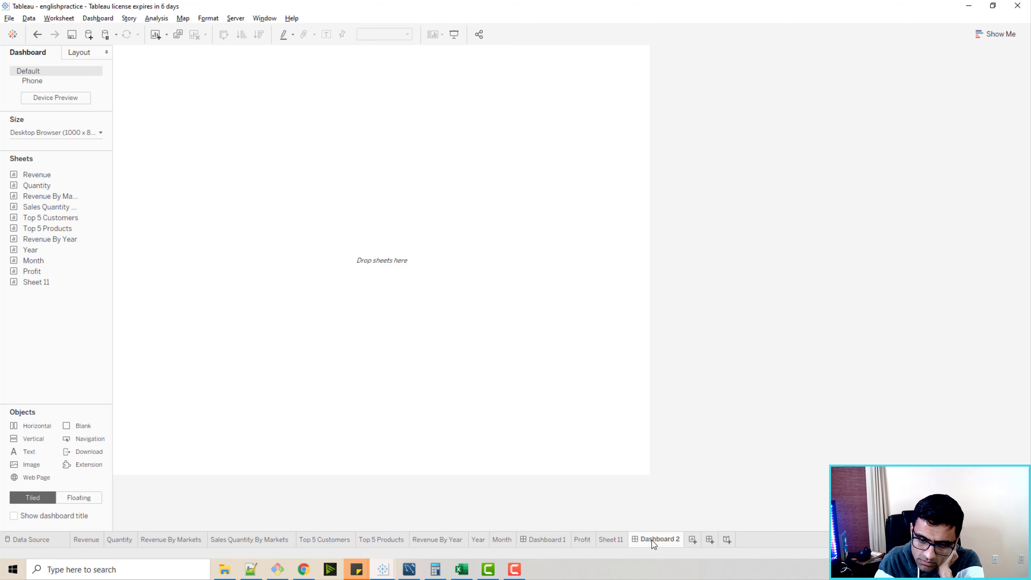
pyautogui.doubleClick(653, 540)
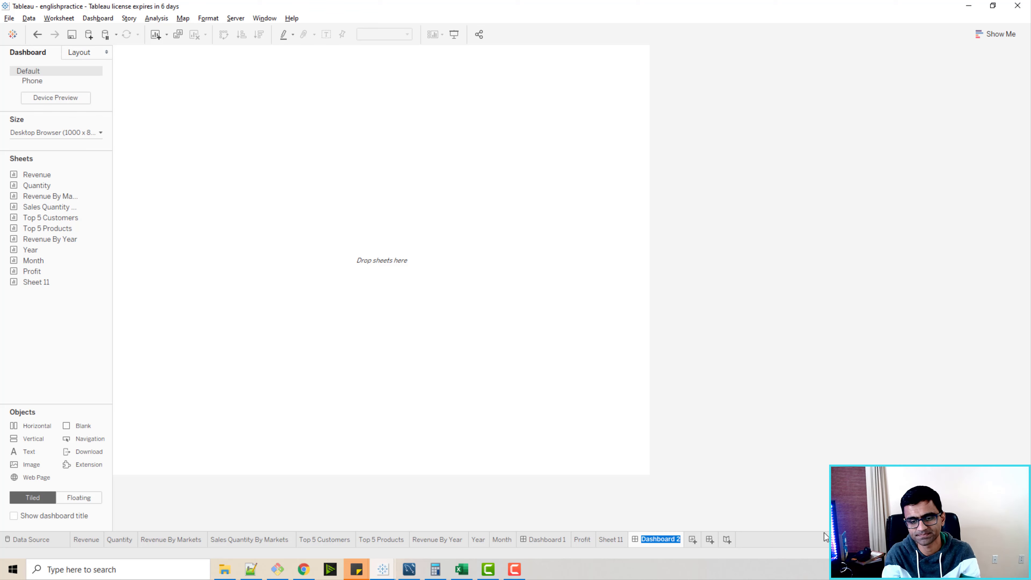
pyautogui.write('Dashboa')
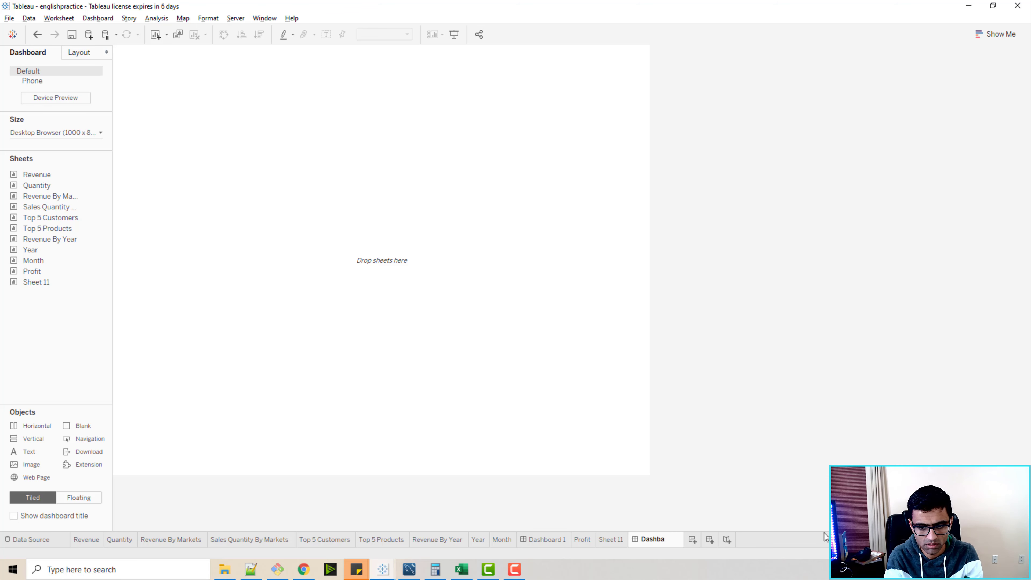
pyautogui.write('rd - Pr')
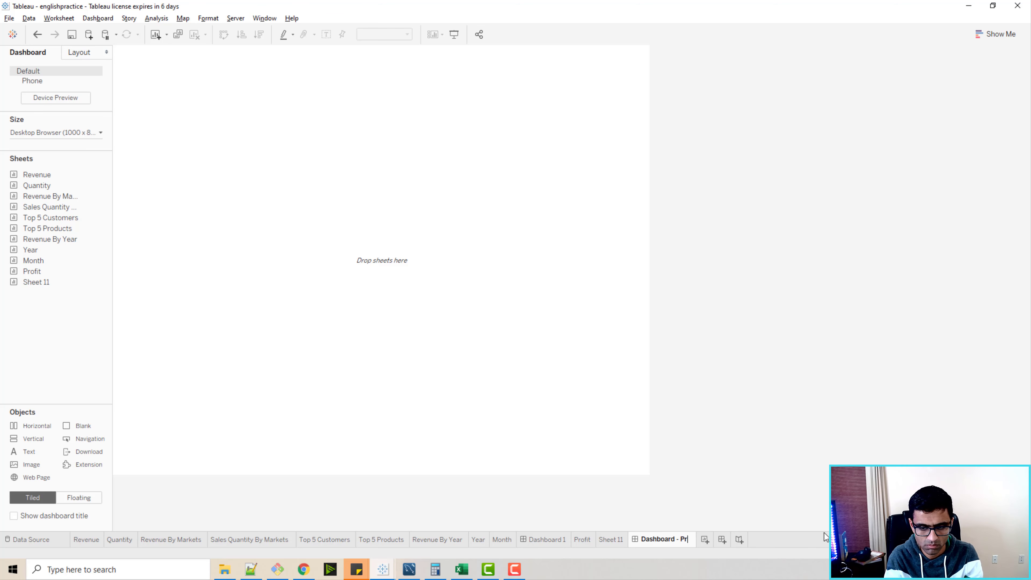
pyautogui.write('ofit Analy')
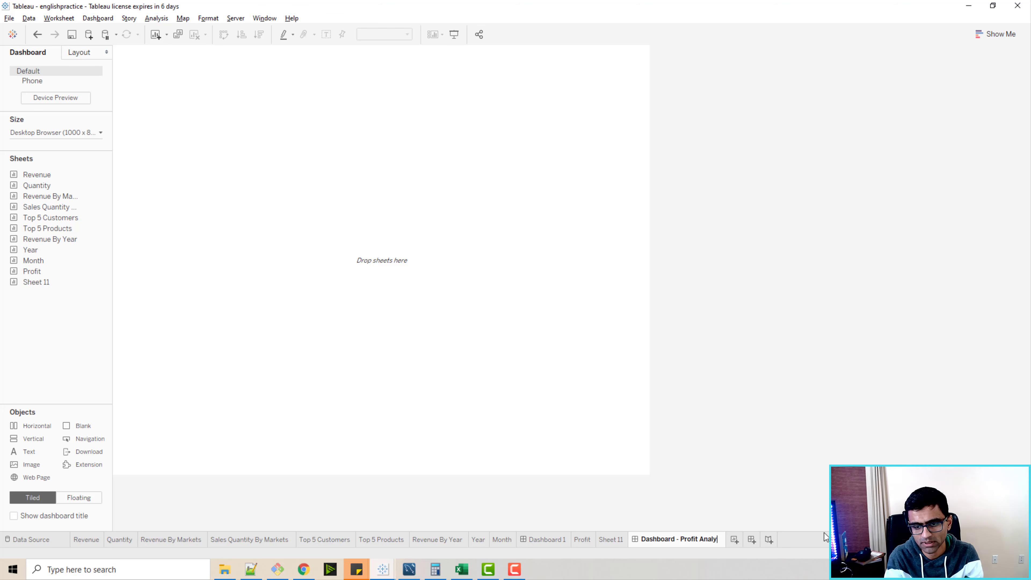
pyautogui.write('sis')
pyautogui.press('Return')
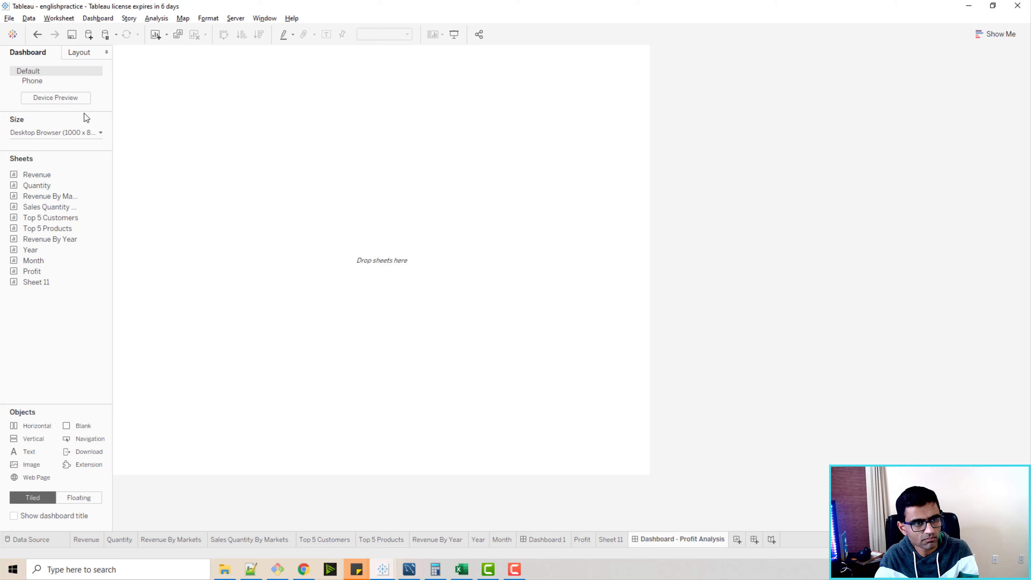
# Set the dashboard size to a fixed custom size of 1500 × 900 px.
pyautogui.click(100, 133)
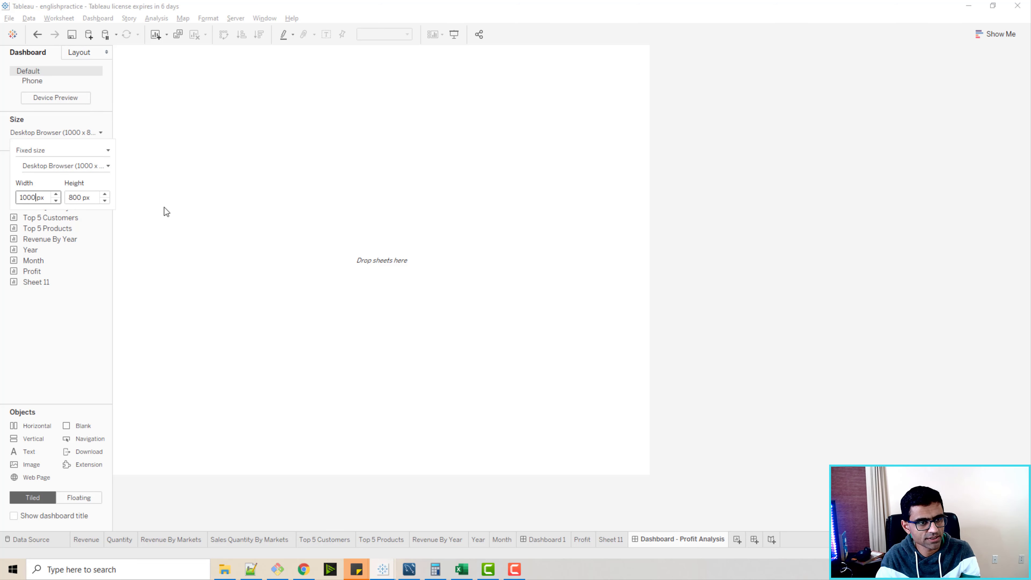
pyautogui.press('Left')
pyautogui.press('Left')
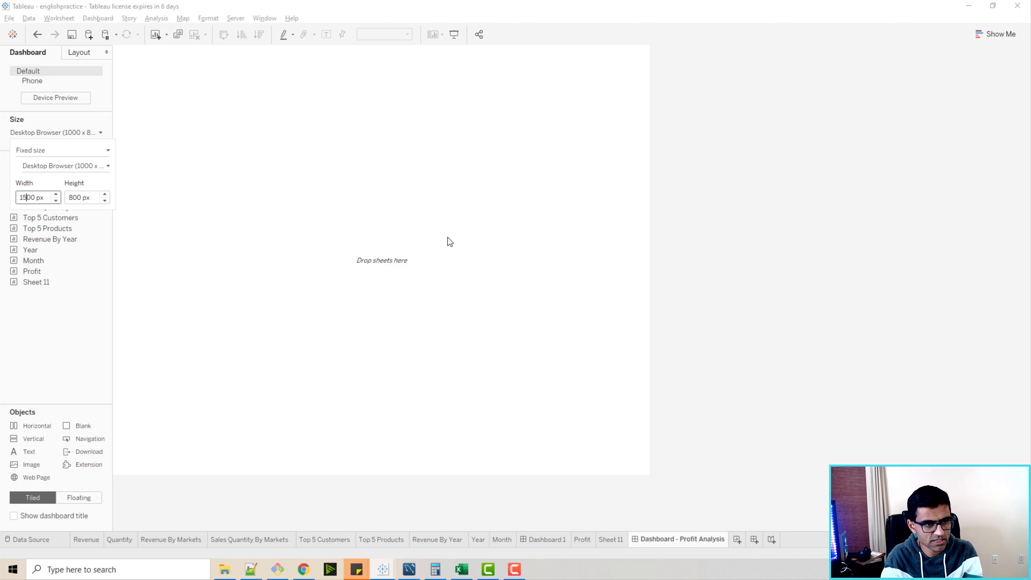
pyautogui.press('Tab')
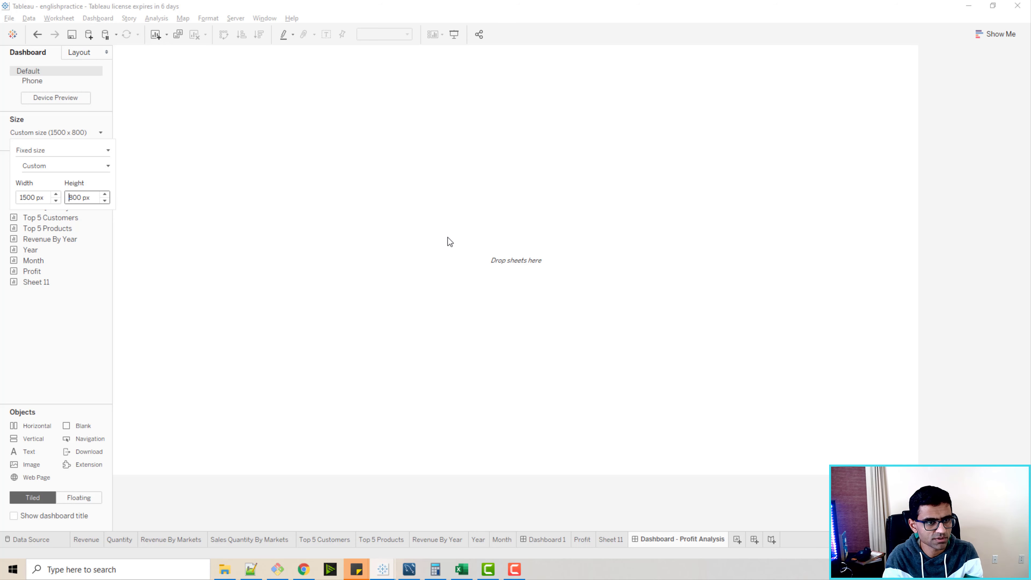
pyautogui.press('BackSpace')
pyautogui.write('9')
pyautogui.press('Tab')
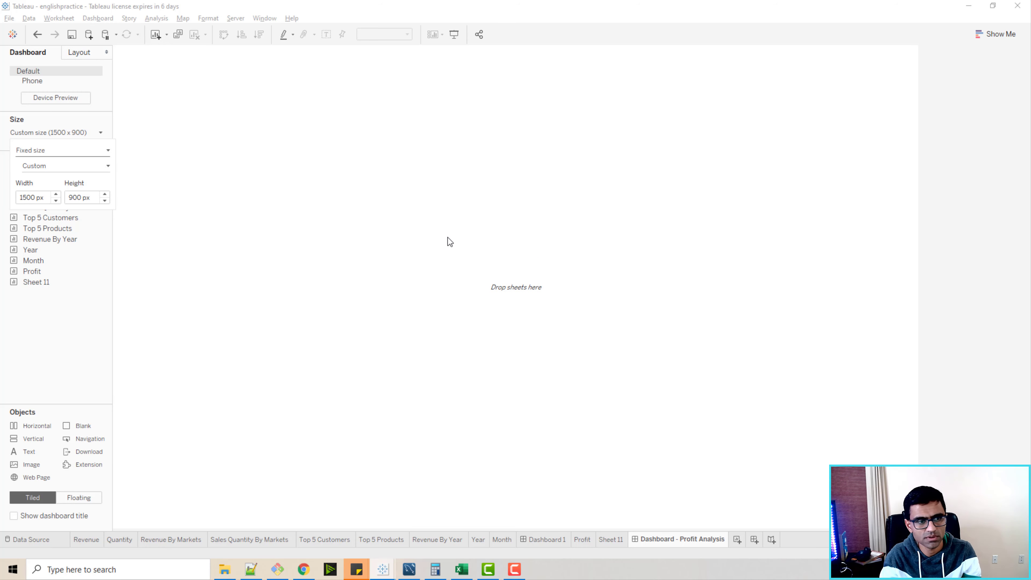
pyautogui.click(444, 251)
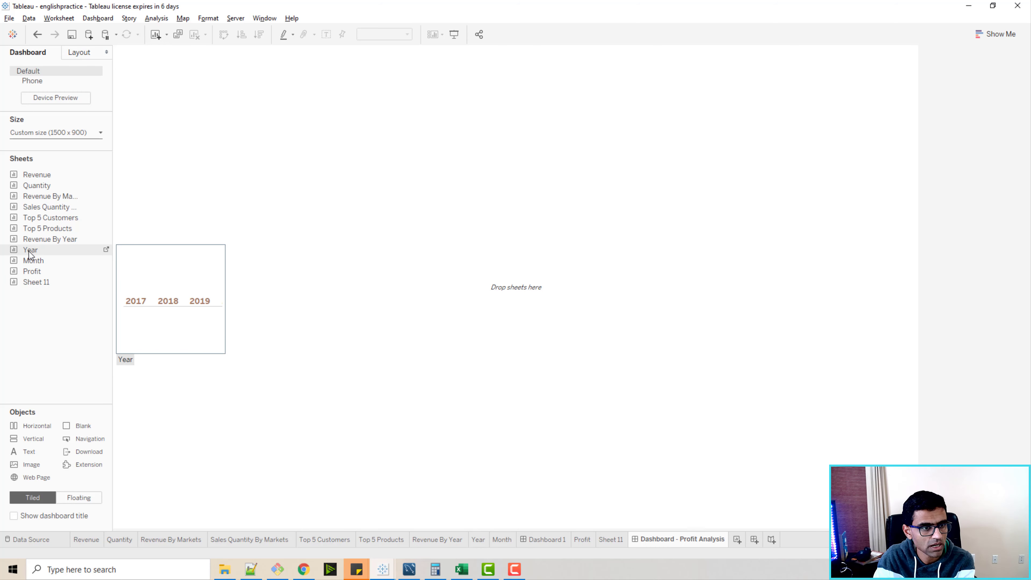
# Switch new dashboard objects to Floating, removing the tiled Year sheet that was first dropped in.
pyautogui.moveTo(28, 251); pyautogui.dragTo(485, 101)
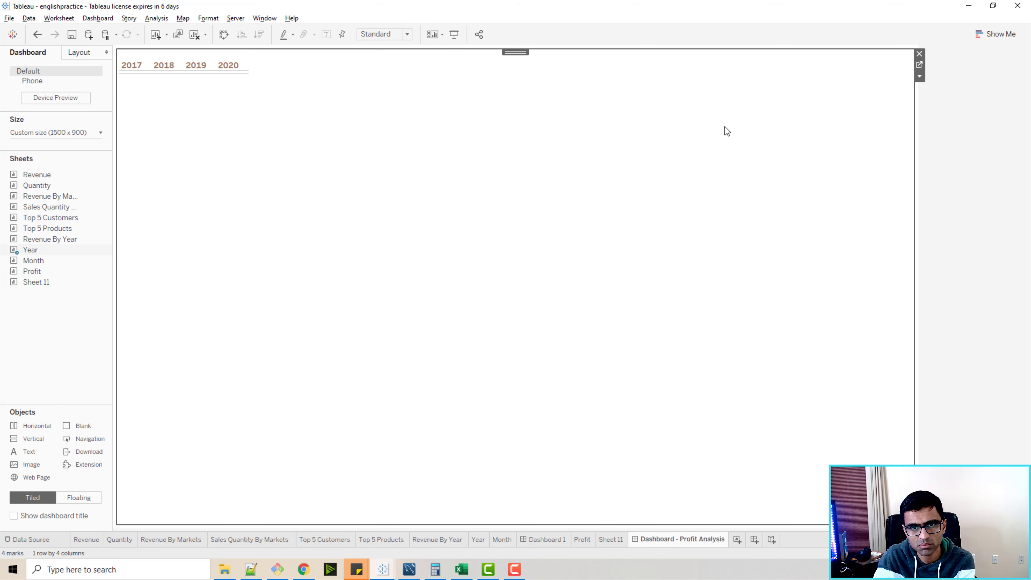
pyautogui.click(79, 498)
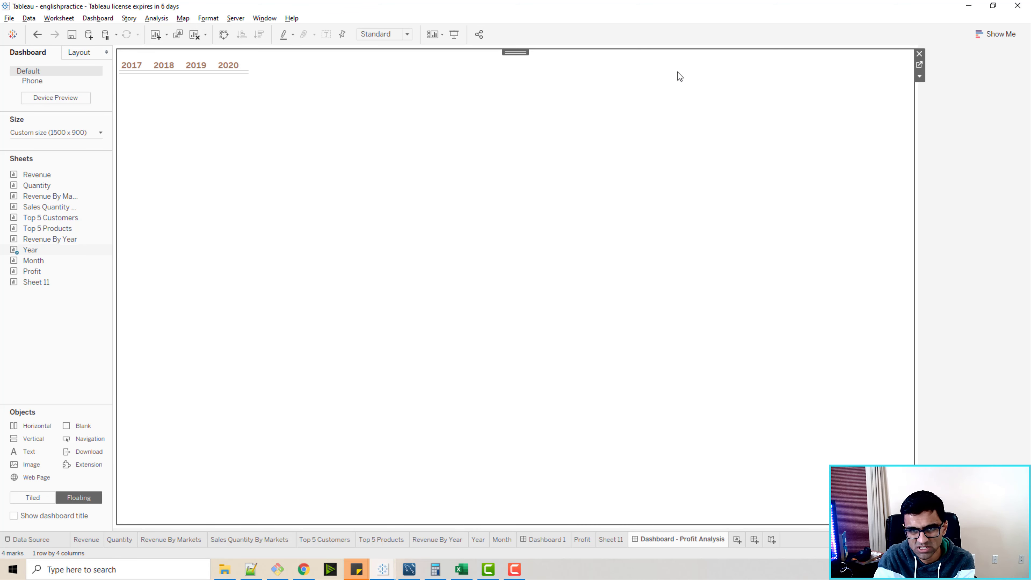
pyautogui.click(919, 53)
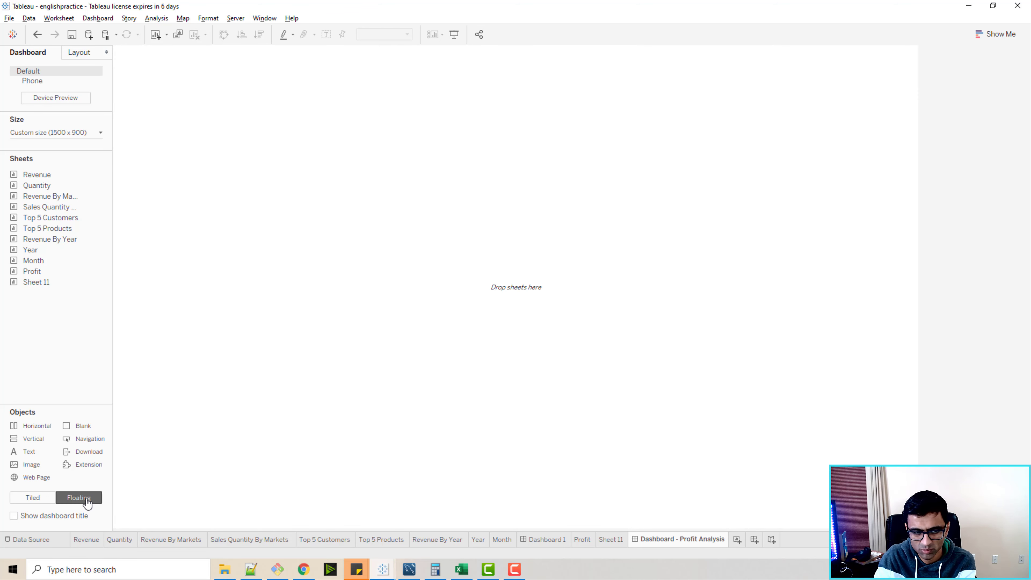
# Add the Year sheet as a floating object centred near the top of the dashboard.
pyautogui.moveTo(42, 250); pyautogui.dragTo(420, 83)
pyautogui.moveTo(681, 233); pyautogui.dragTo(543, 113)
pyautogui.moveTo(473, 63); pyautogui.dragTo(459, 43)
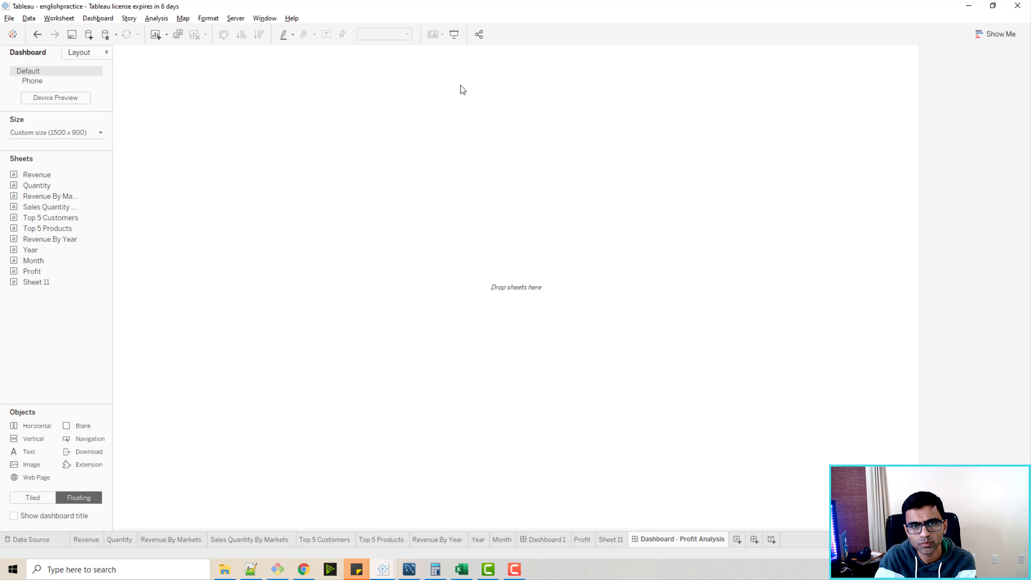
pyautogui.hotkey('ctrl', 'z')
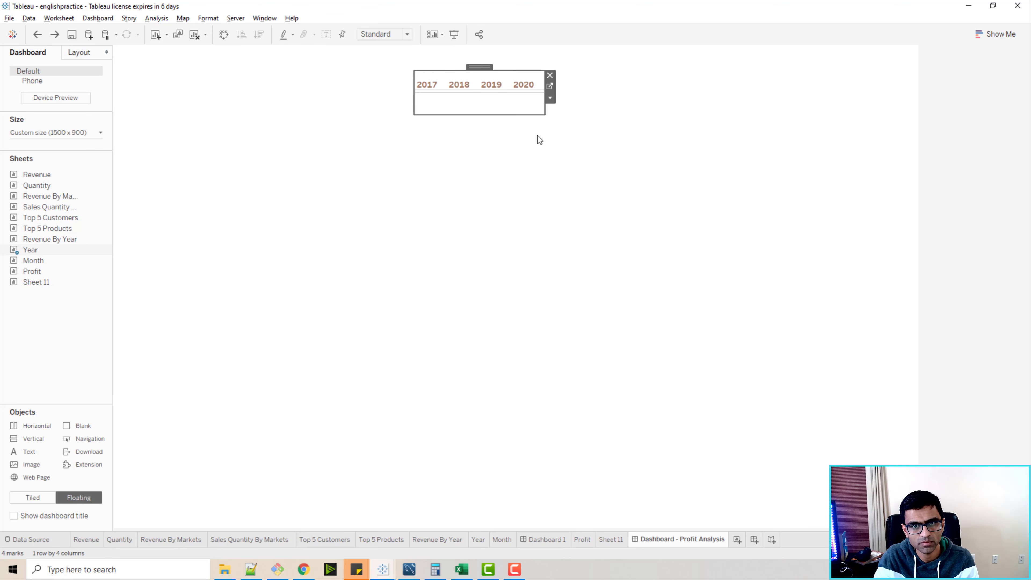
pyautogui.moveTo(482, 67); pyautogui.dragTo(473, 49)
pyautogui.moveTo(480, 98); pyautogui.dragTo(482, 81)
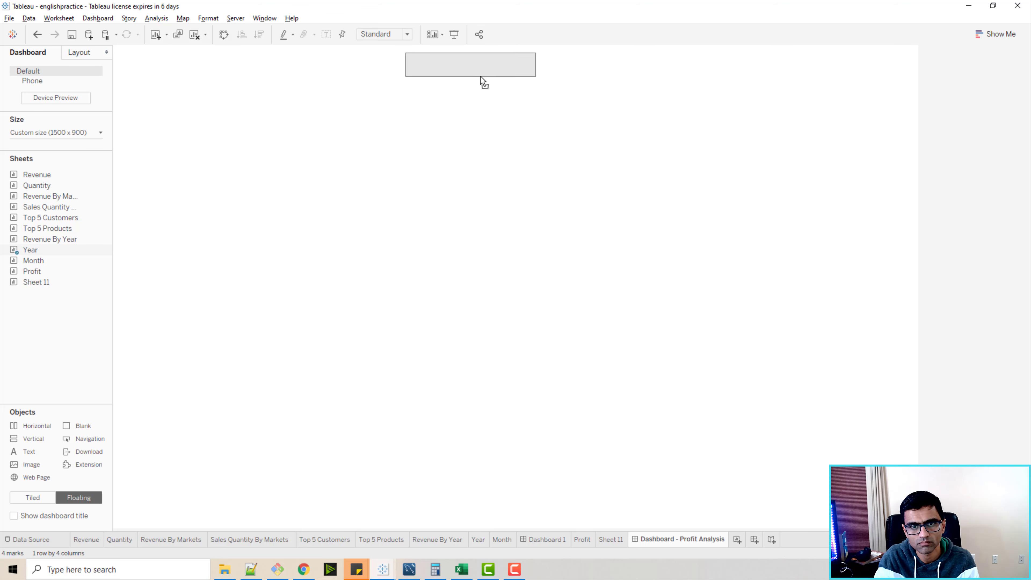
pyautogui.click(509, 100)
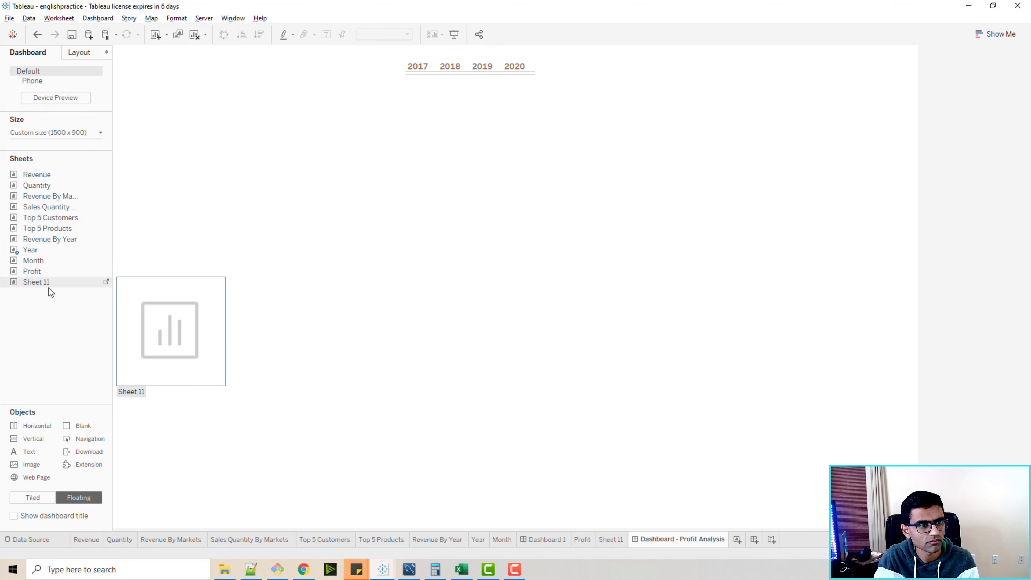
# Add the Month sheet as a floating strip below the years, widened to show all twelve months.
pyautogui.moveTo(51, 261); pyautogui.dragTo(355, 137)
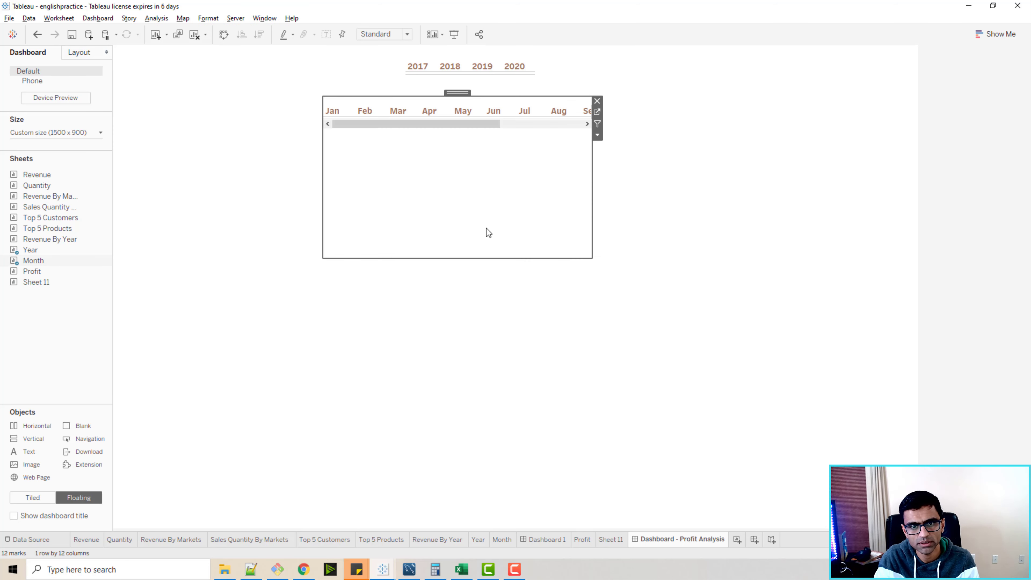
pyautogui.moveTo(592, 256); pyautogui.dragTo(718, 122)
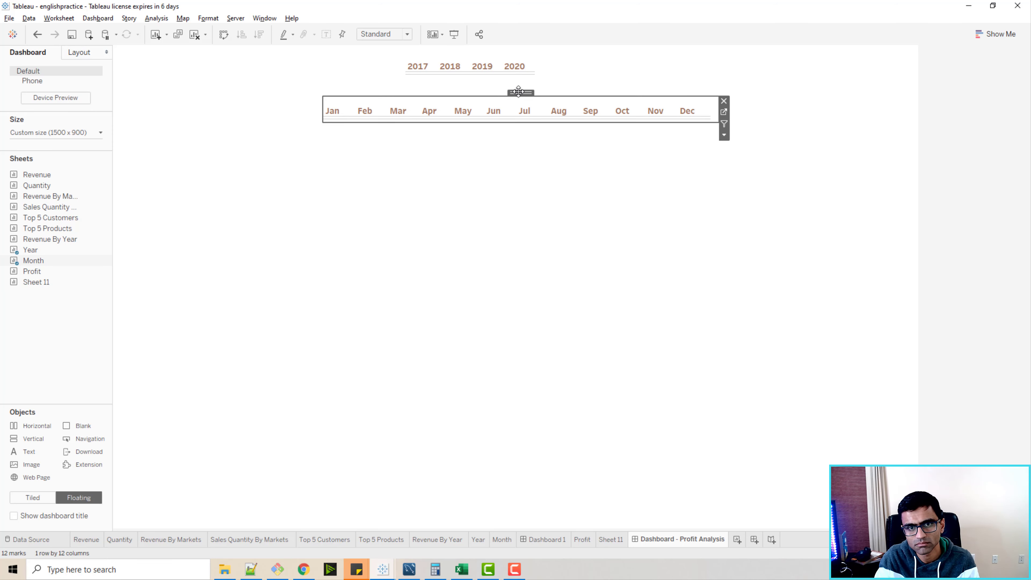
pyautogui.moveTo(518, 91); pyautogui.dragTo(466, 81)
# Place the Revenue sheet as a floating total in the dashboard's upper left corner.
pyautogui.moveTo(39, 174); pyautogui.dragTo(141, 136)
pyautogui.moveTo(408, 297); pyautogui.dragTo(238, 186)
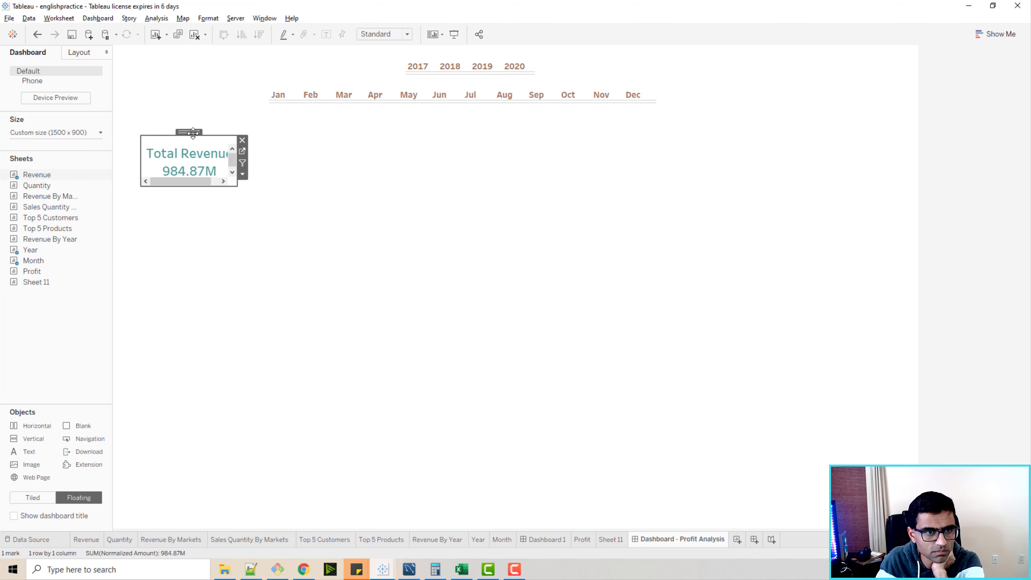
pyautogui.moveTo(189, 131); pyautogui.dragTo(171, 114)
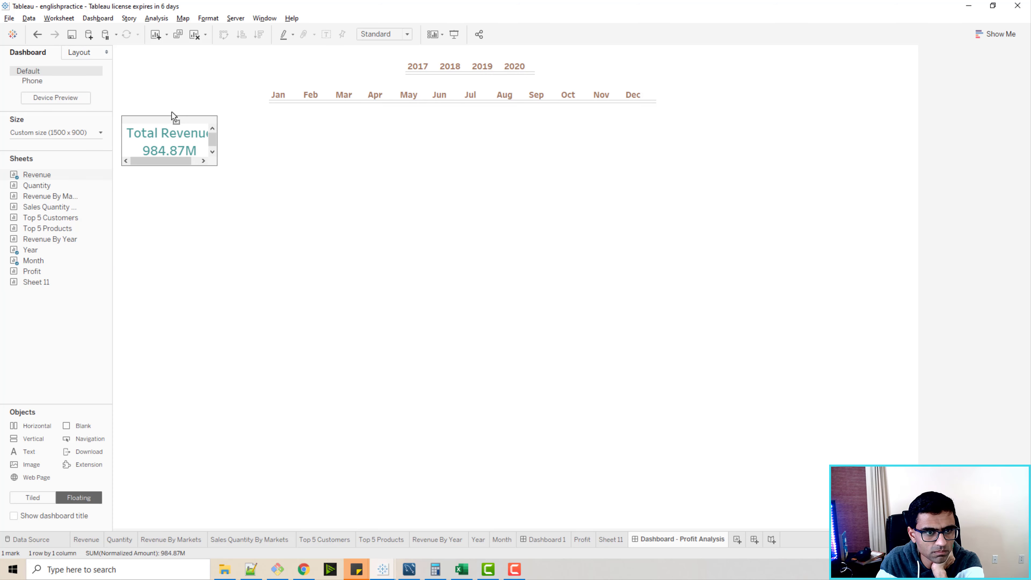
pyautogui.moveTo(218, 167); pyautogui.dragTo(230, 170)
pyautogui.click(276, 191)
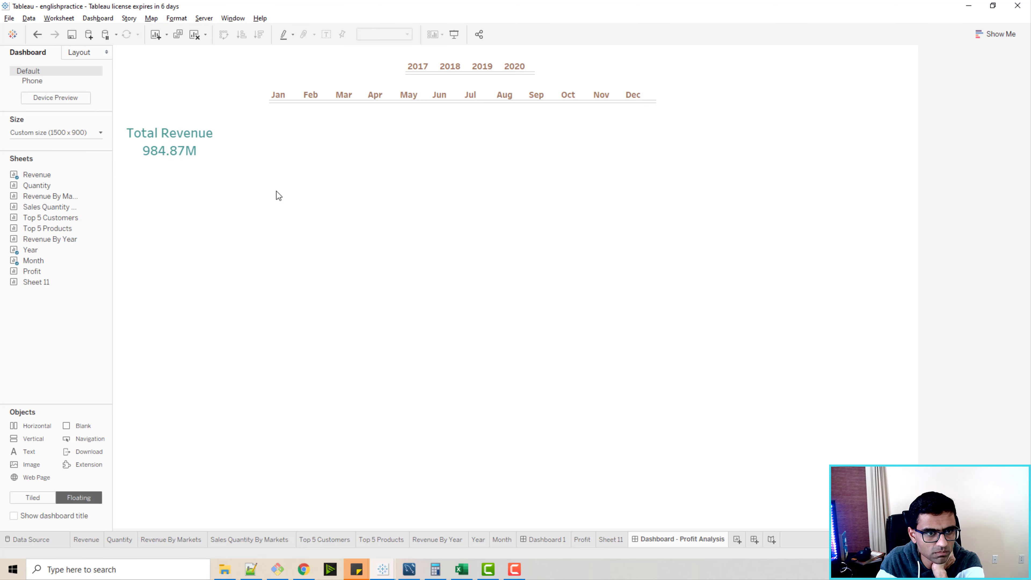
# Add the Revenue By Markets sheet as a floating chart below the revenue total.
pyautogui.moveTo(97, 283); pyautogui.dragTo(479, 462)
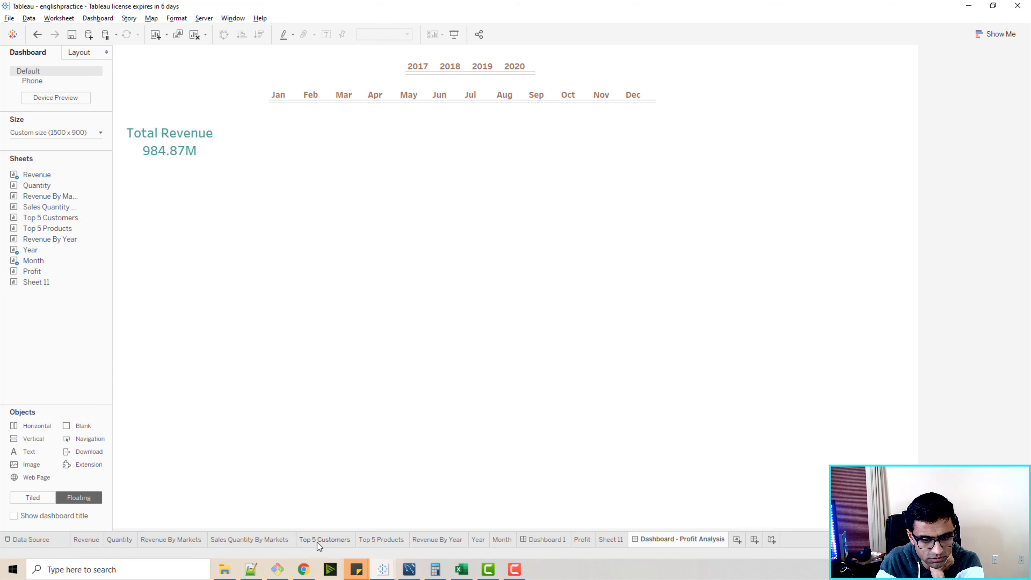
pyautogui.click(162, 540)
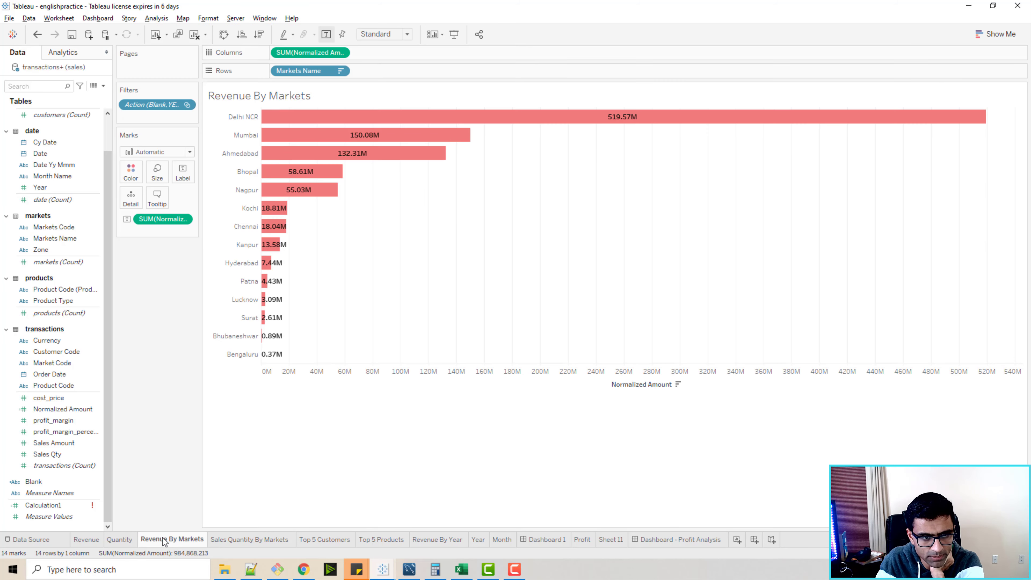
pyautogui.click(709, 542)
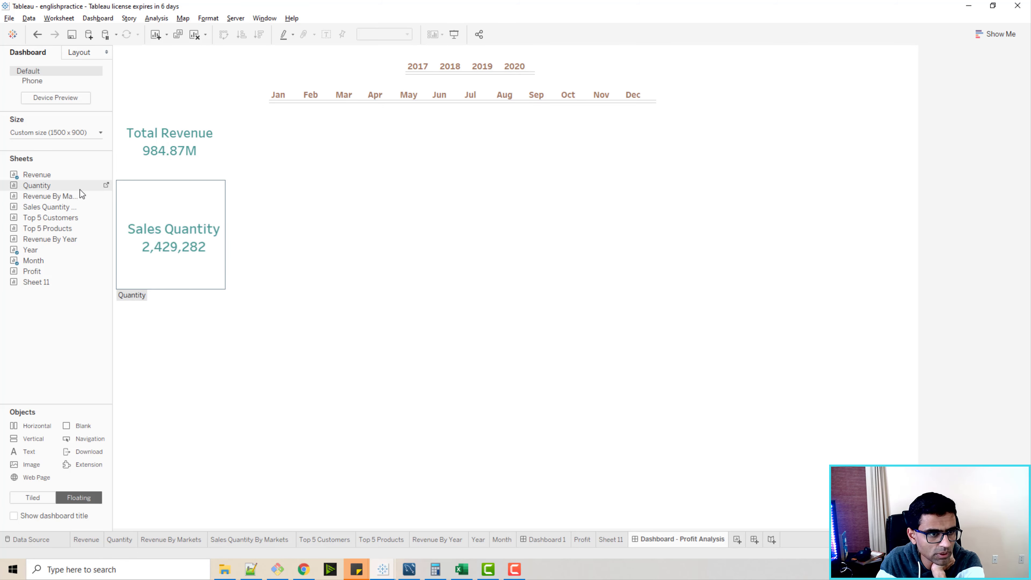
pyautogui.moveTo(61, 196); pyautogui.dragTo(303, 269)
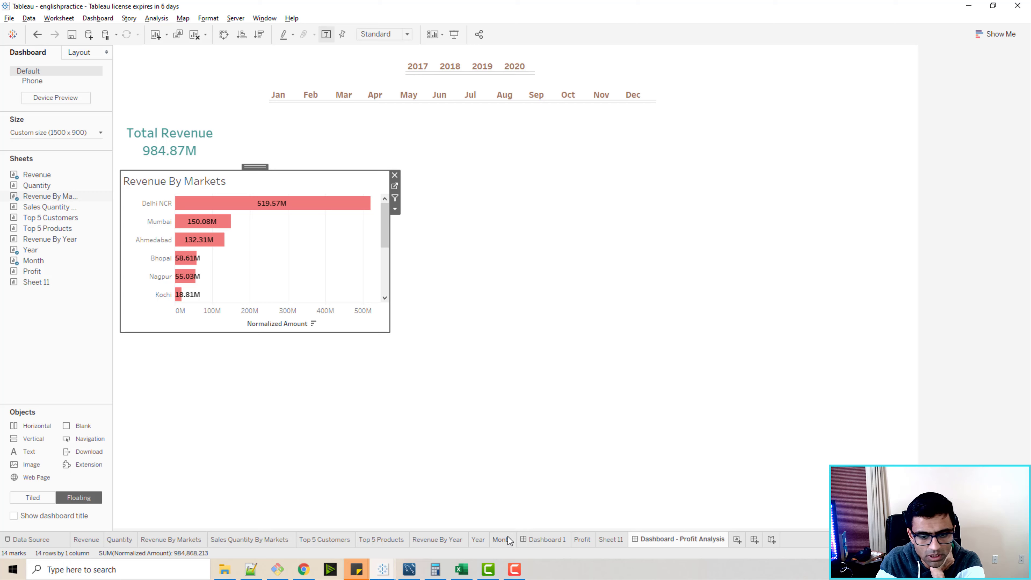
# Duplicate the existing Dashboard 1.
pyautogui.click(557, 544)
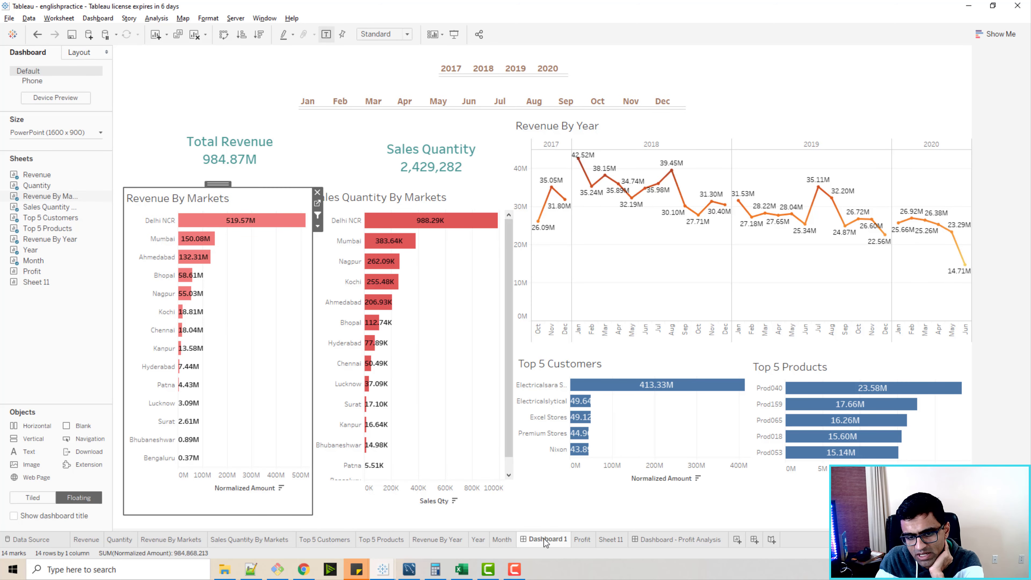
pyautogui.rightClick(544, 539)
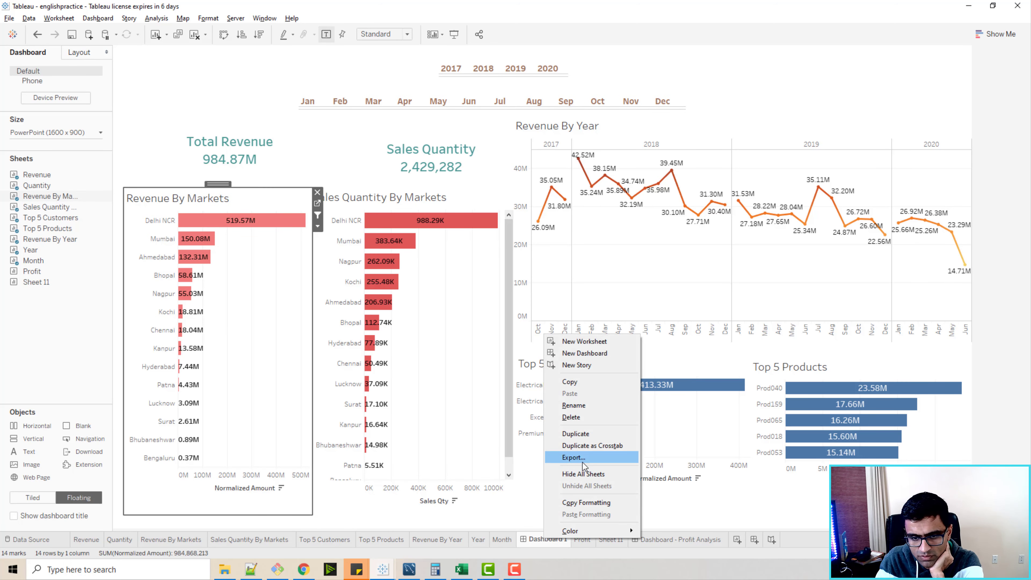
pyautogui.click(593, 434)
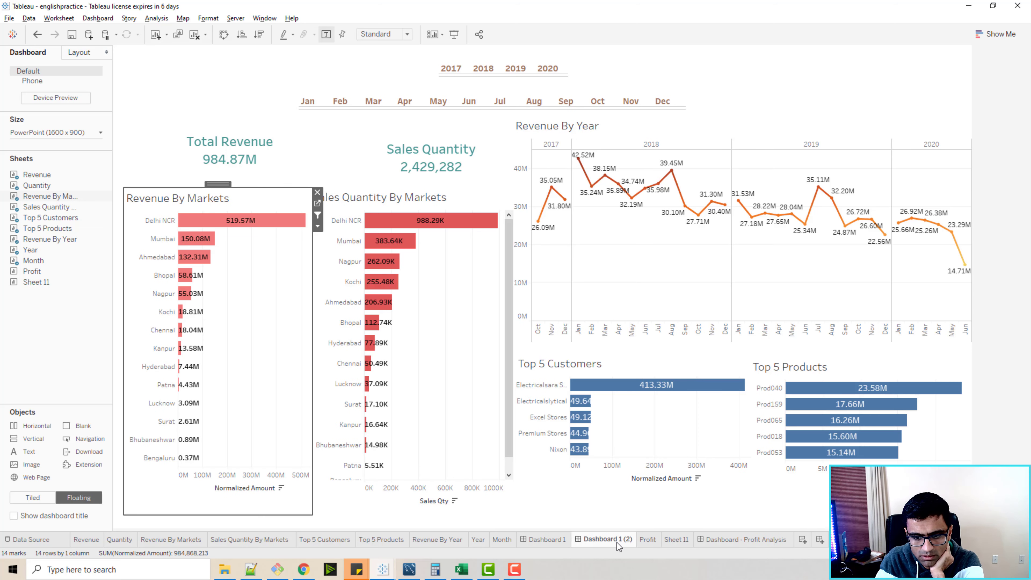
# Delete the partially built Dashboard - Profit Analysis.
pyautogui.click(744, 541)
pyautogui.rightClick(743, 542)
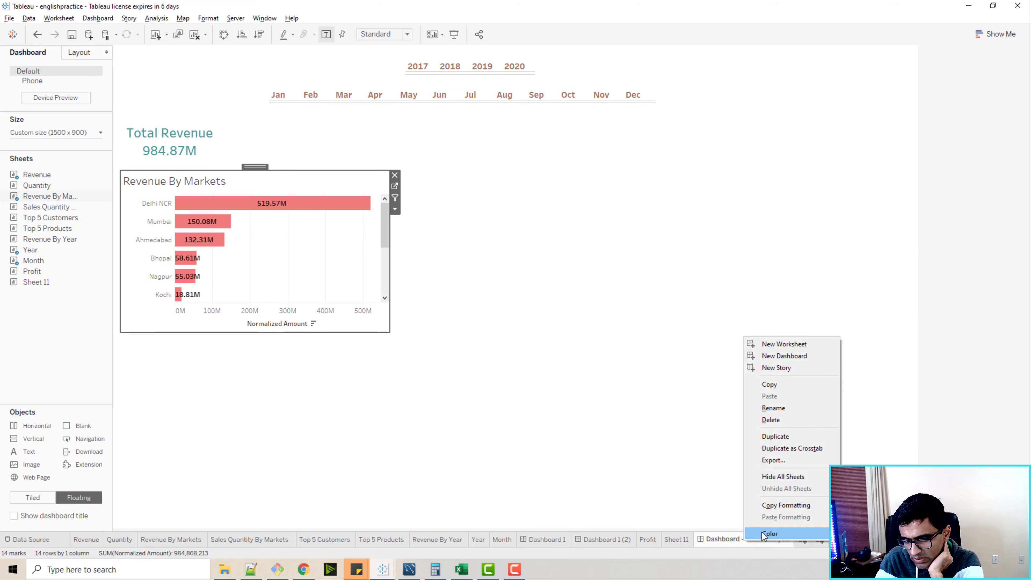
pyautogui.click(780, 420)
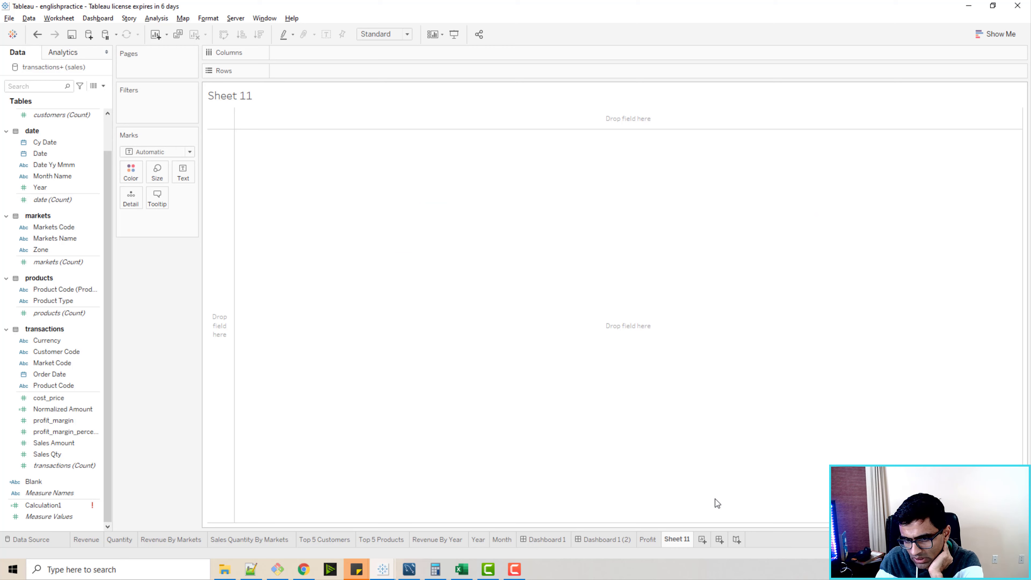
# Rename the duplicated dashboard "Dashboard - Profit Analysis".
pyautogui.click(605, 537)
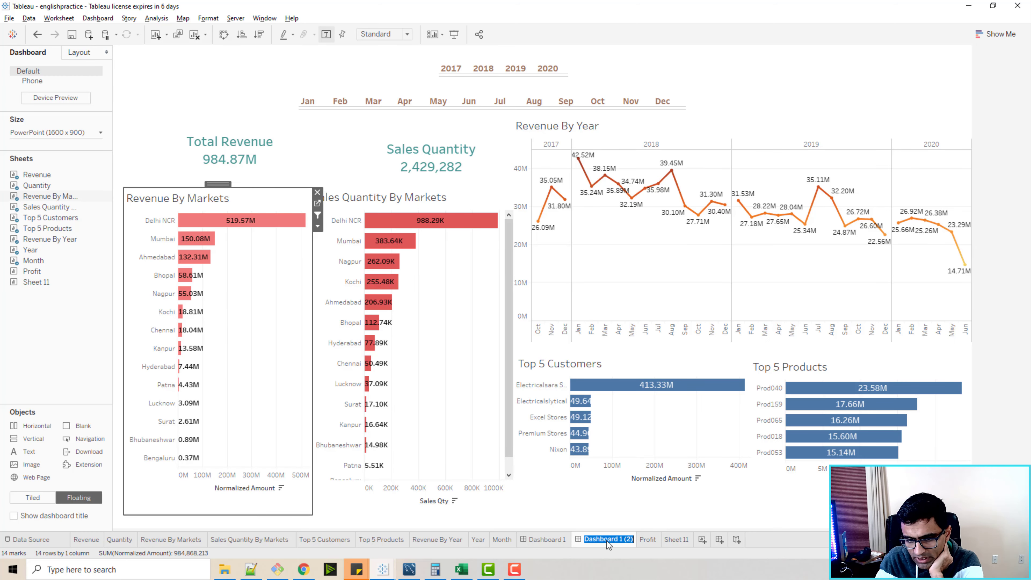
pyautogui.doubleClick(606, 541)
pyautogui.moveTo(617, 539); pyautogui.dragTo(660, 539)
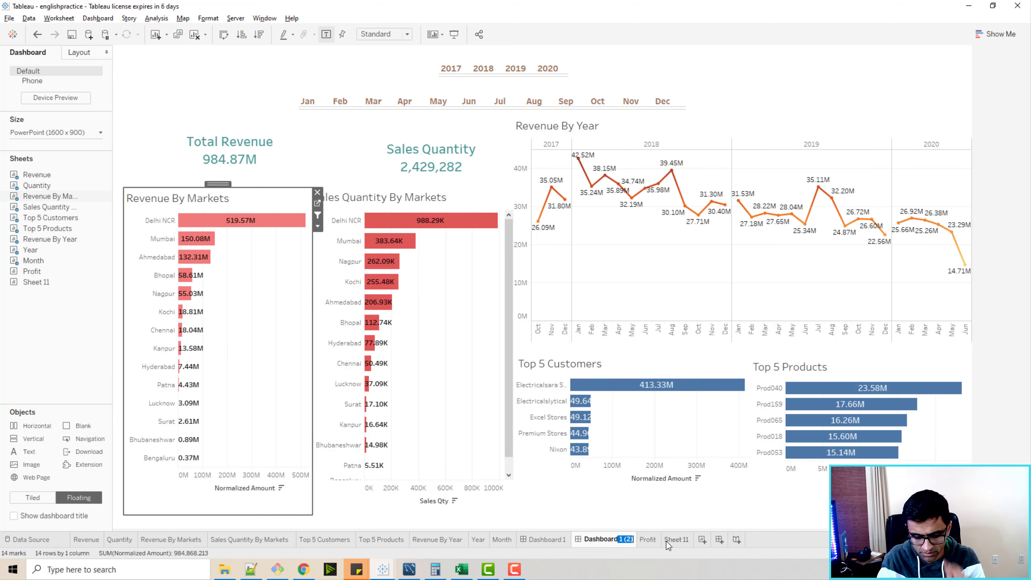
pyautogui.write('- Profit A')
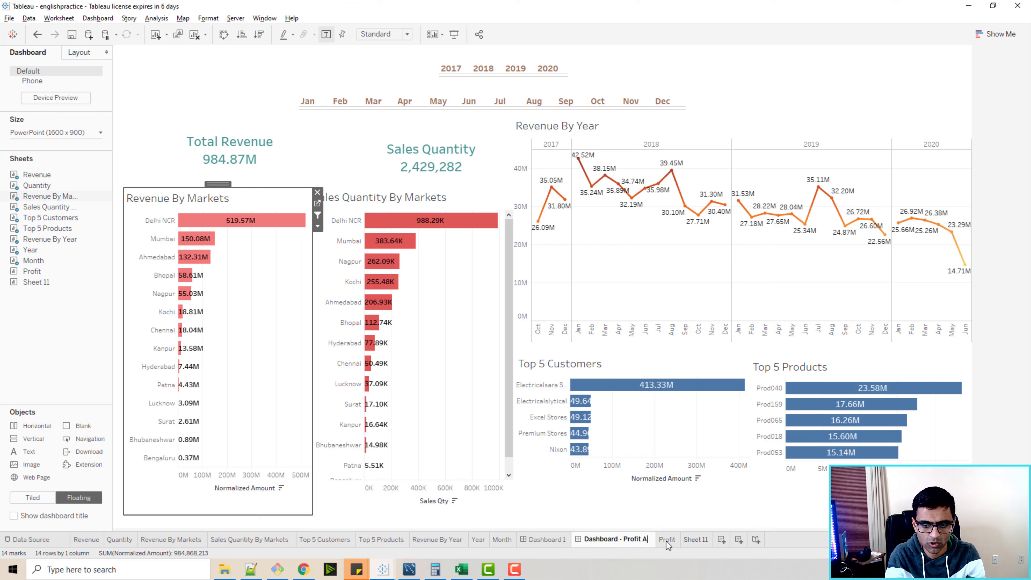
pyautogui.write('nalysis')
pyautogui.press('Return')
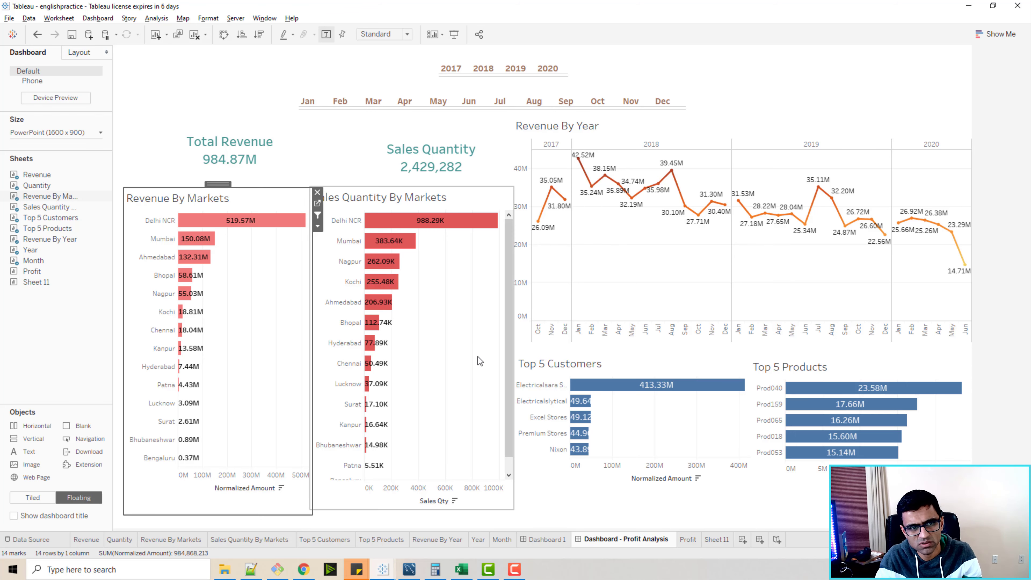
# Remove the Sales Quantity total and the Sales Quantity By Markets chart from the dashboard.
pyautogui.click(431, 158)
pyautogui.click(505, 139)
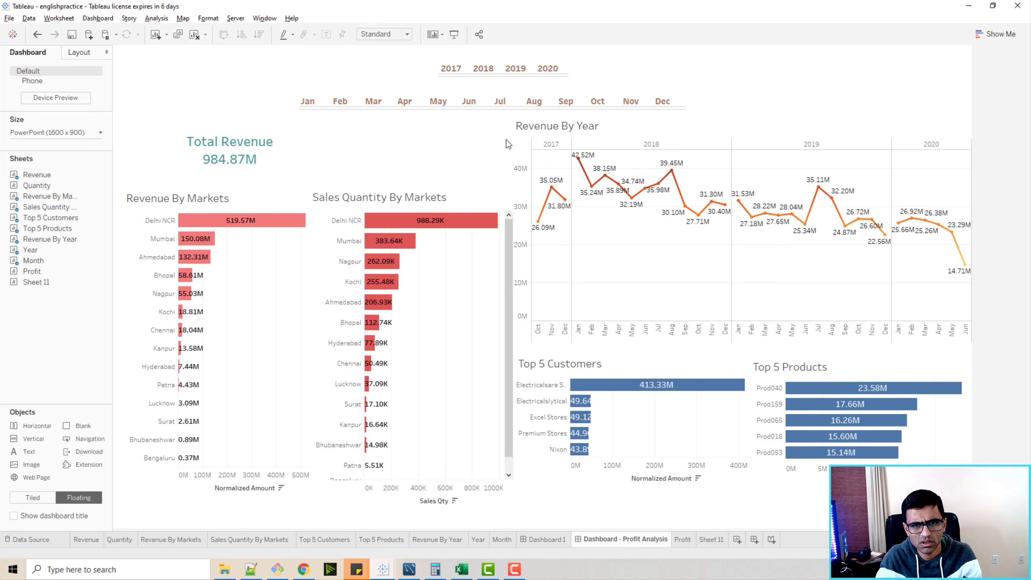
pyautogui.click(506, 194)
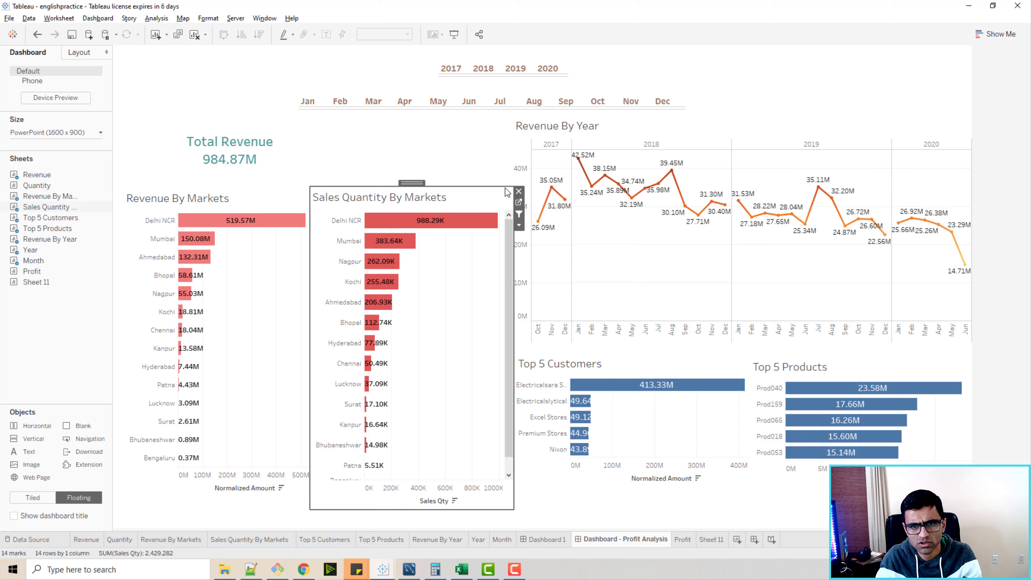
pyautogui.click(521, 194)
# Remove the Revenue By Year, Top 5 Customers and Top 5 Products charts from the dashboard.
pyautogui.click(958, 120)
pyautogui.click(976, 120)
pyautogui.click(756, 373)
pyautogui.click(767, 361)
pyautogui.click(897, 359)
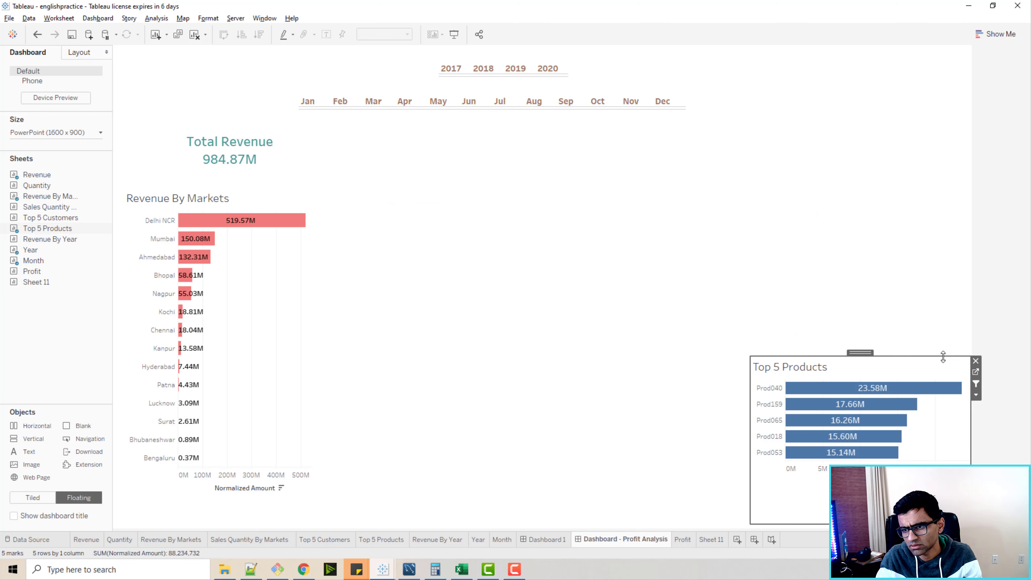
pyautogui.click(975, 360)
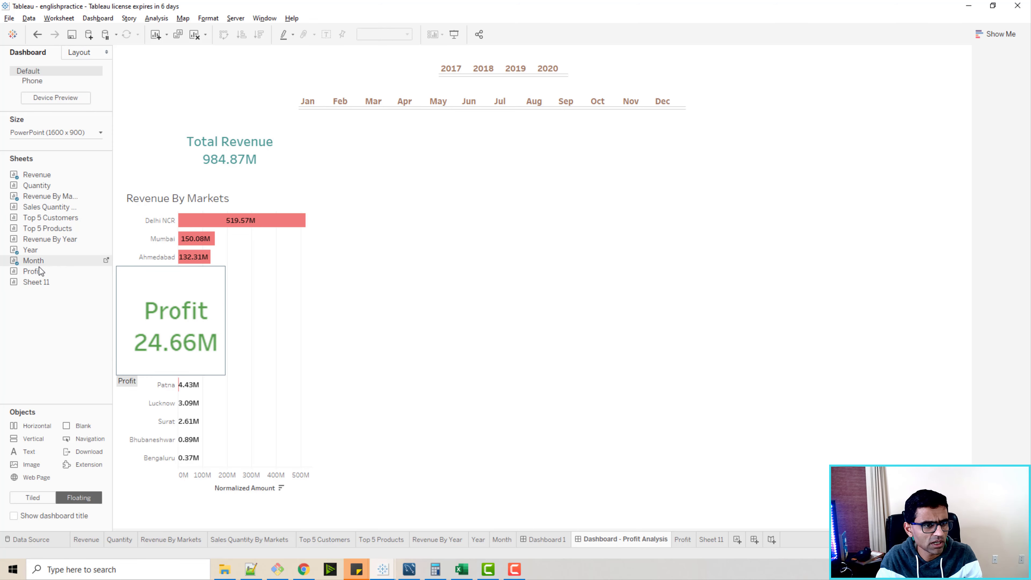
# Add the Profit sheet as a floating object beside the Total Revenue figure.
pyautogui.moveTo(34, 271); pyautogui.dragTo(324, 135)
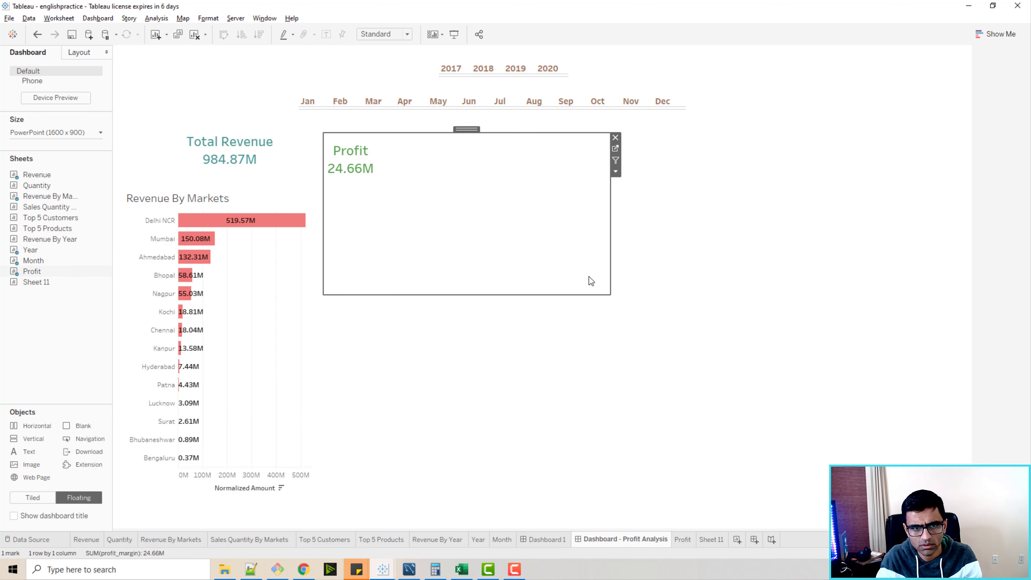
# Resize the floating Profit object and position it beside the Total Revenue figure.
pyautogui.moveTo(609, 294); pyautogui.dragTo(449, 186)
pyautogui.moveTo(382, 127); pyautogui.dragTo(401, 120)
pyautogui.click(372, 267)
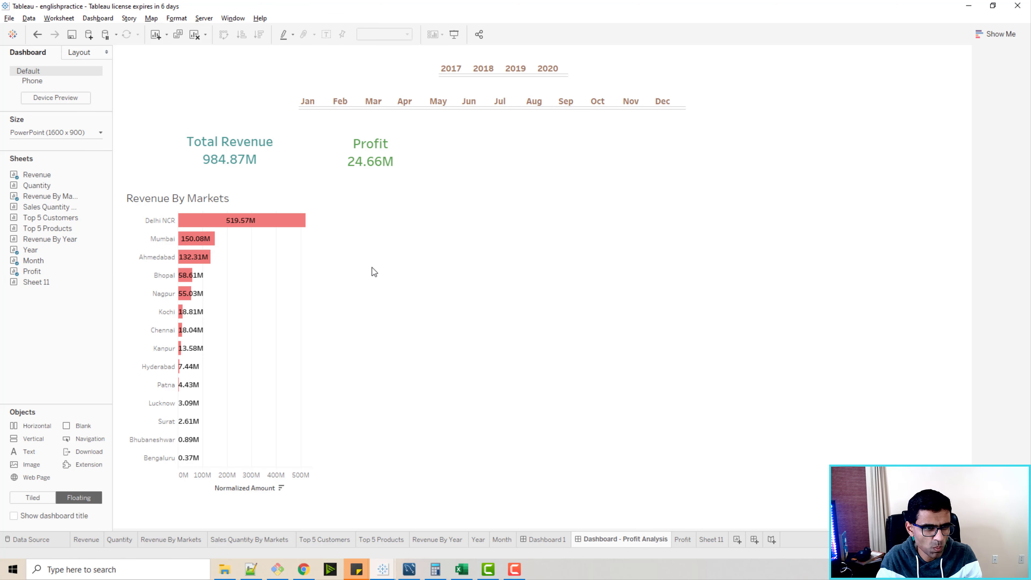
# Duplicate the Revenue By Markets sheet.
pyautogui.click(709, 540)
pyautogui.click(645, 540)
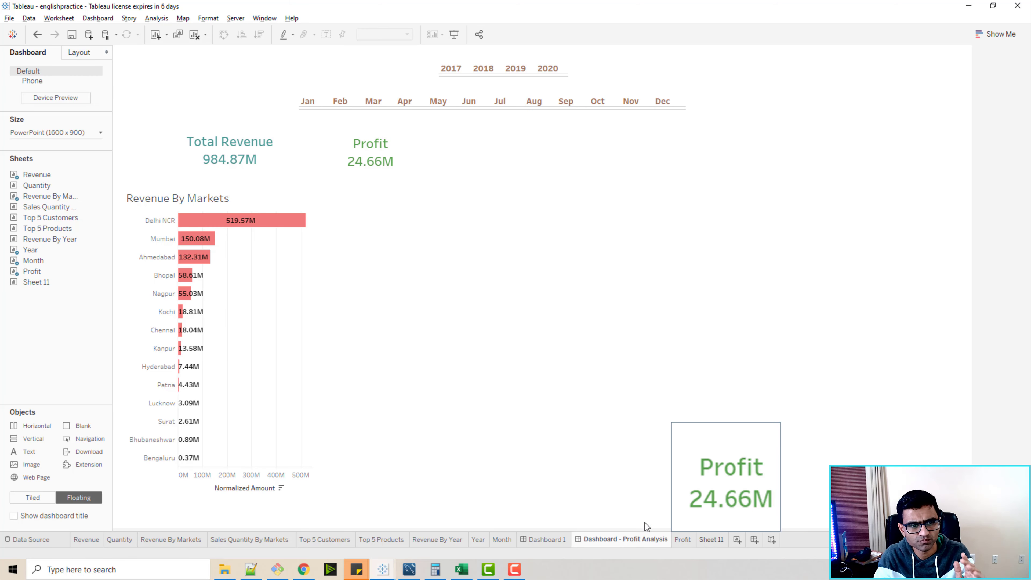
pyautogui.moveTo(325, 542)
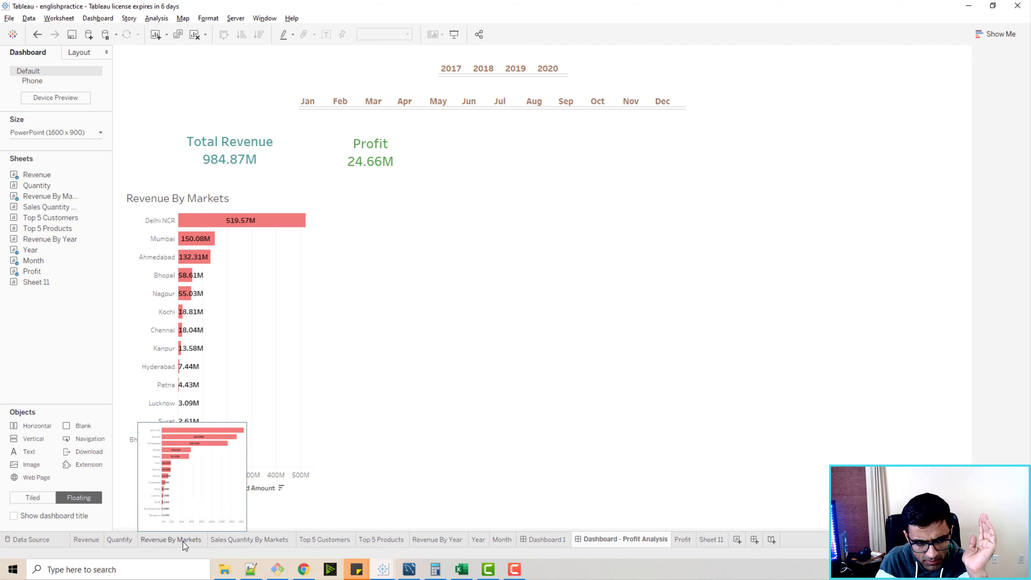
pyautogui.click(158, 540)
pyautogui.rightClick(157, 538)
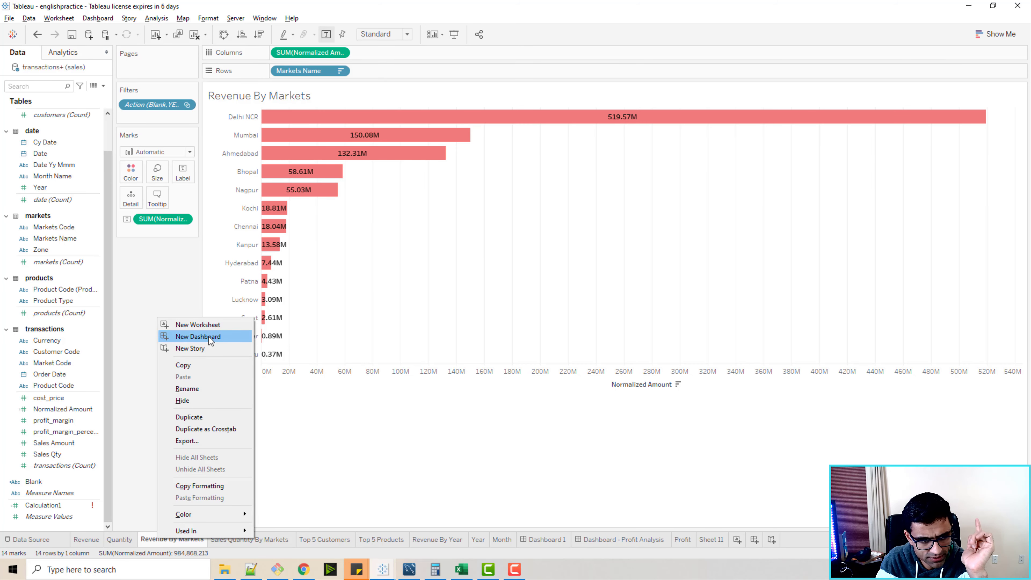
pyautogui.click(191, 416)
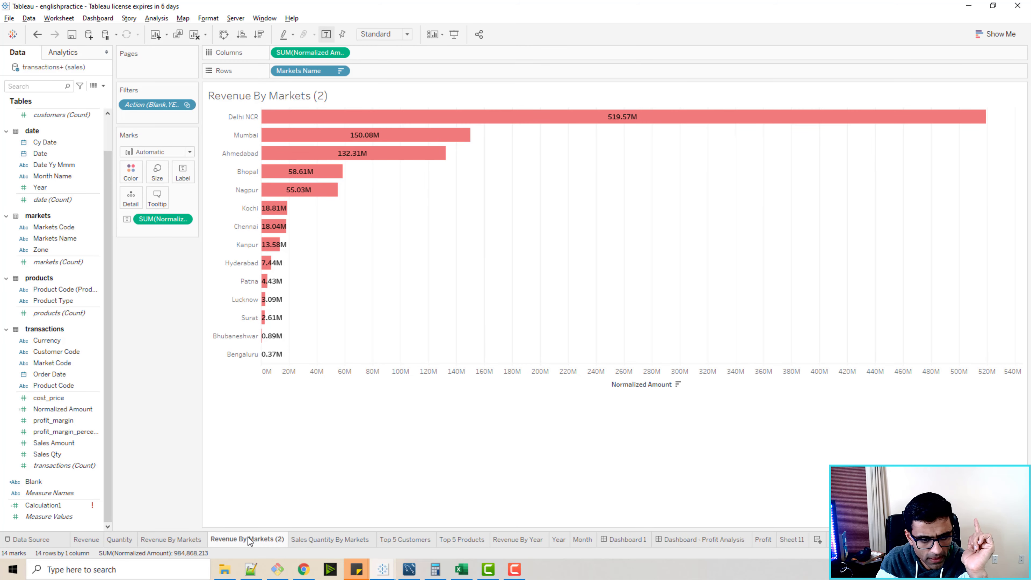
# Rename the duplicated sheet "Profit Margin By Markets".
pyautogui.doubleClick(248, 538)
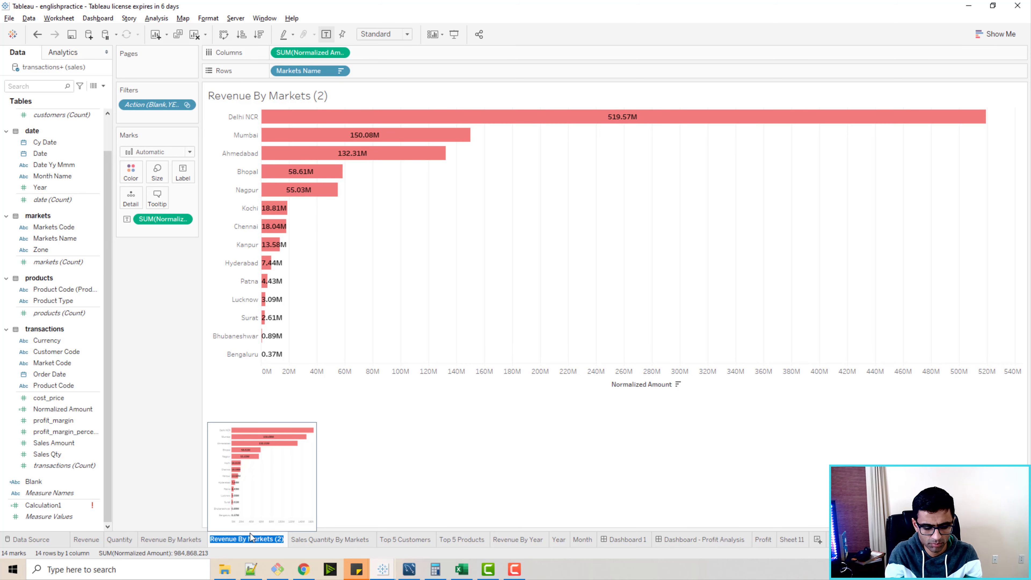
pyautogui.write('Pr')
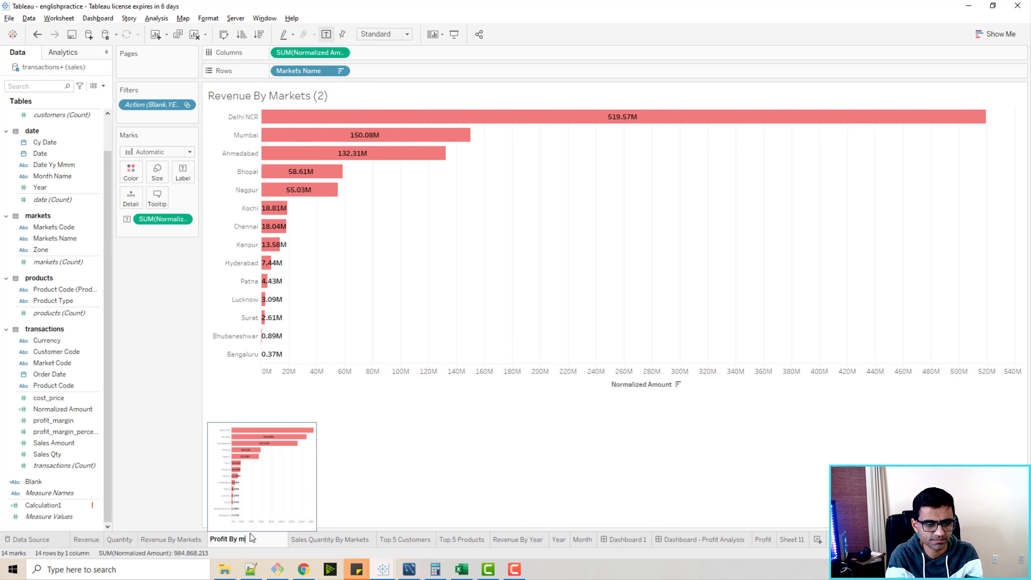
pyautogui.write('ofit By m')
pyautogui.press('BackSpace')
pyautogui.write('Markets')
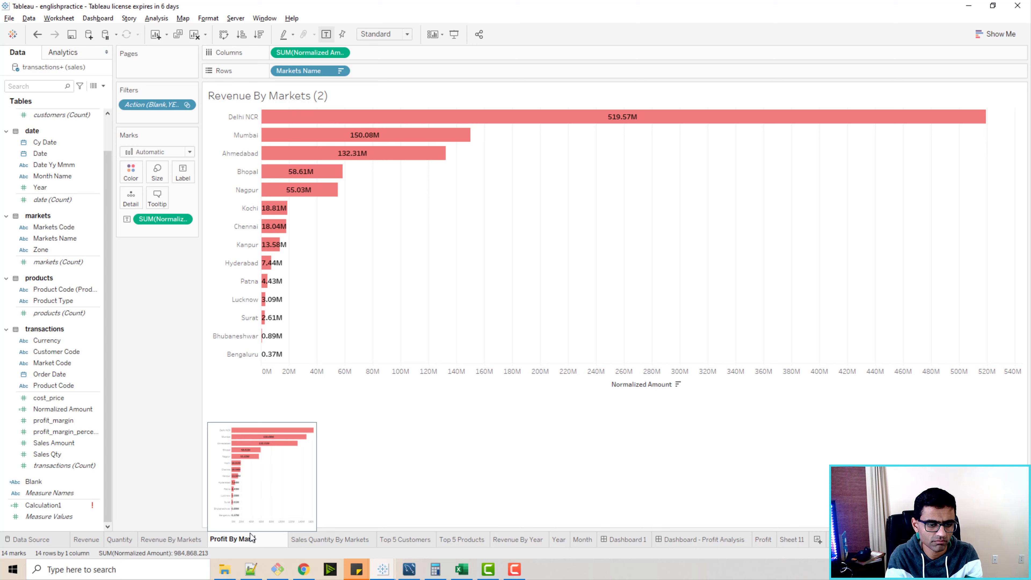
pyautogui.click(175, 388)
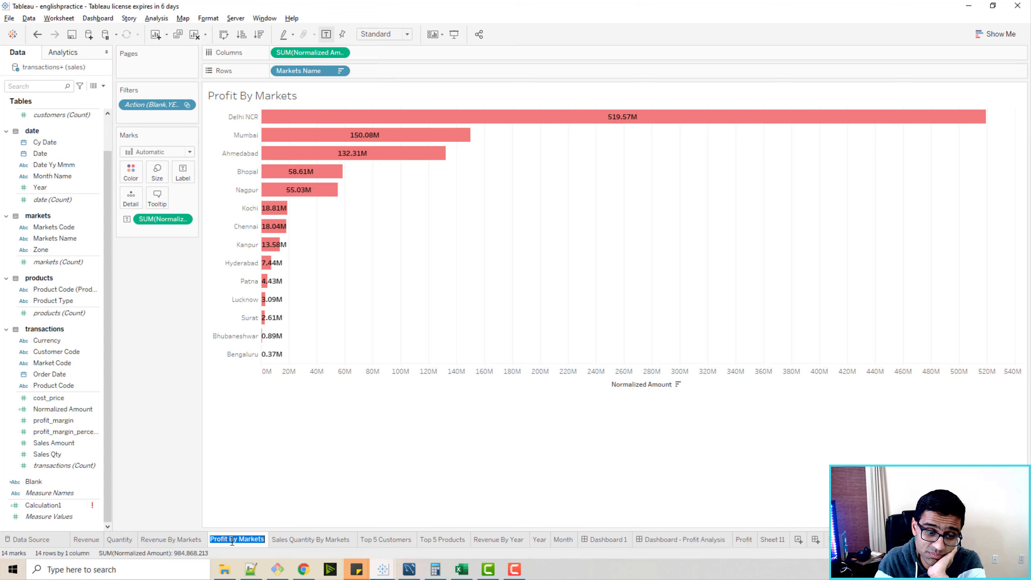
pyautogui.doubleClick(233, 541)
pyautogui.write('Margin')
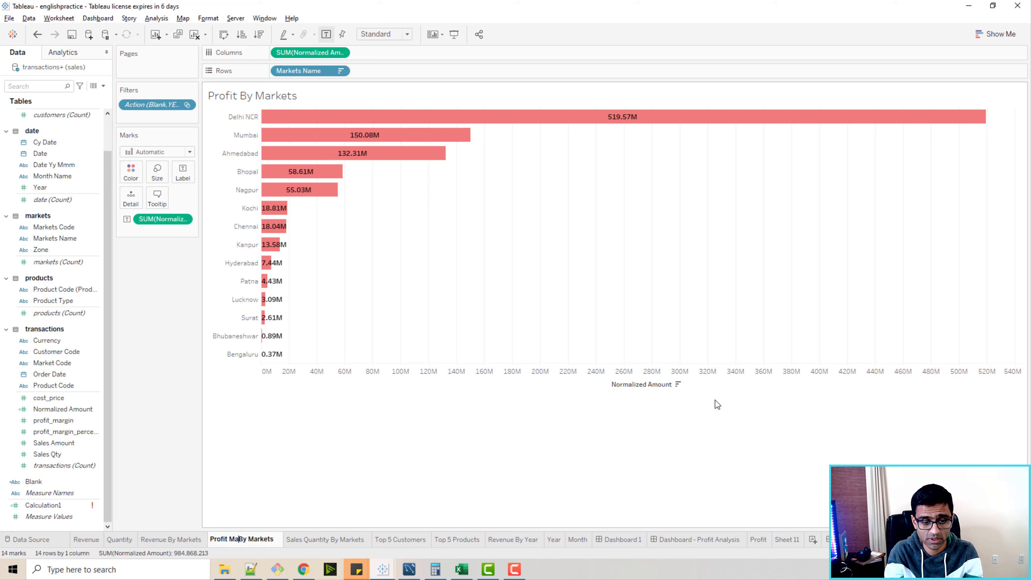
pyautogui.press('Return')
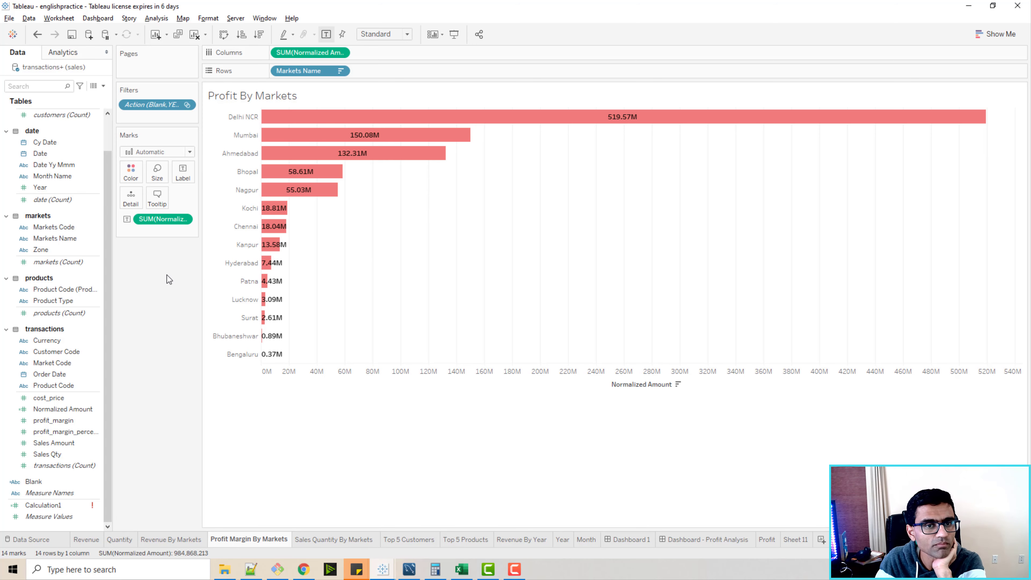
# Replace the Normalized Amount measure on Columns with profit_margin.
pyautogui.click(342, 53)
pyautogui.click(311, 255)
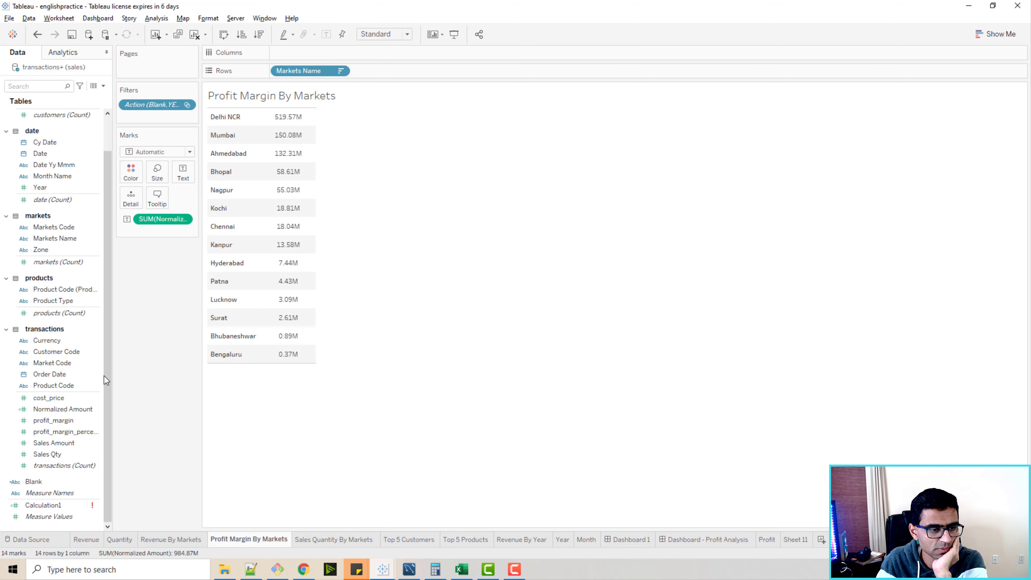
pyautogui.click(74, 421)
pyautogui.moveTo(74, 422); pyautogui.dragTo(332, 52)
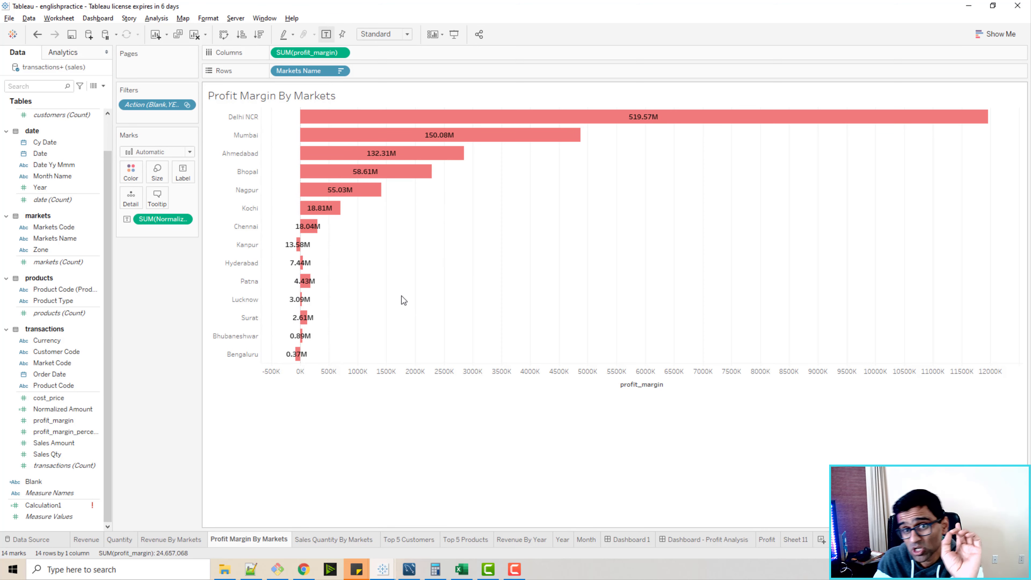
# Remove the Normalized Amount label field from the Marks card.
pyautogui.moveTo(641, 124)
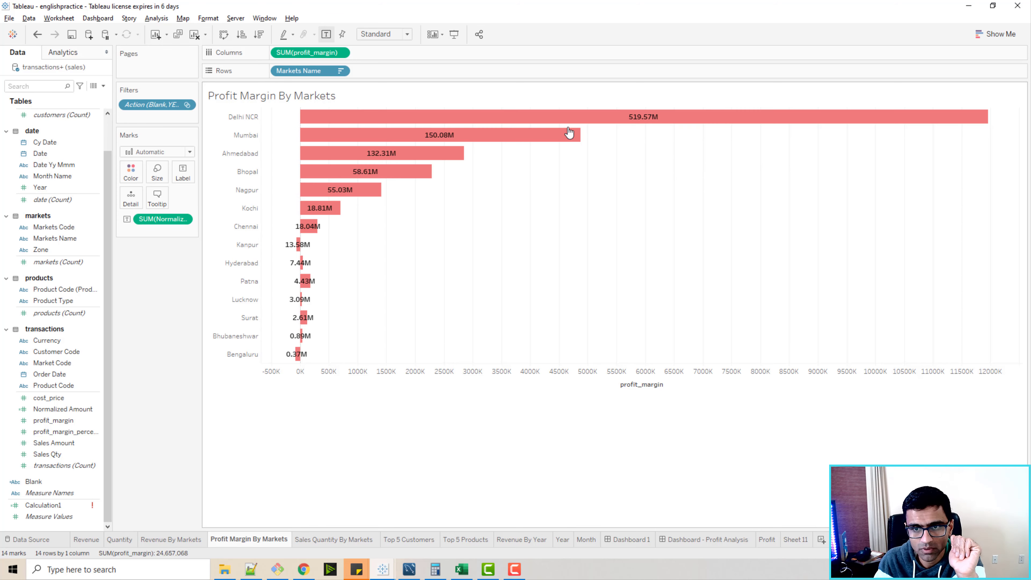
pyautogui.click(184, 219)
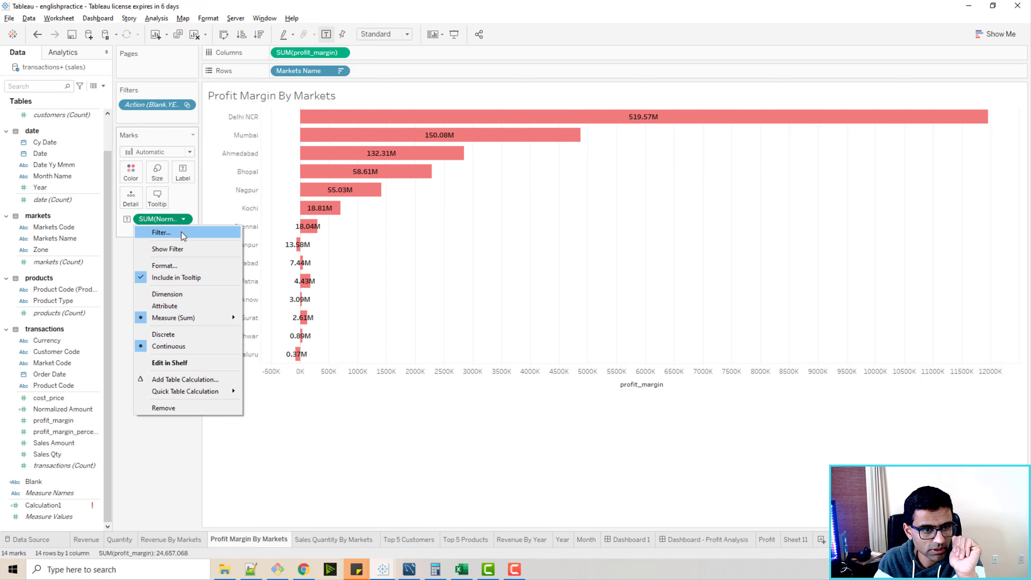
pyautogui.click(164, 407)
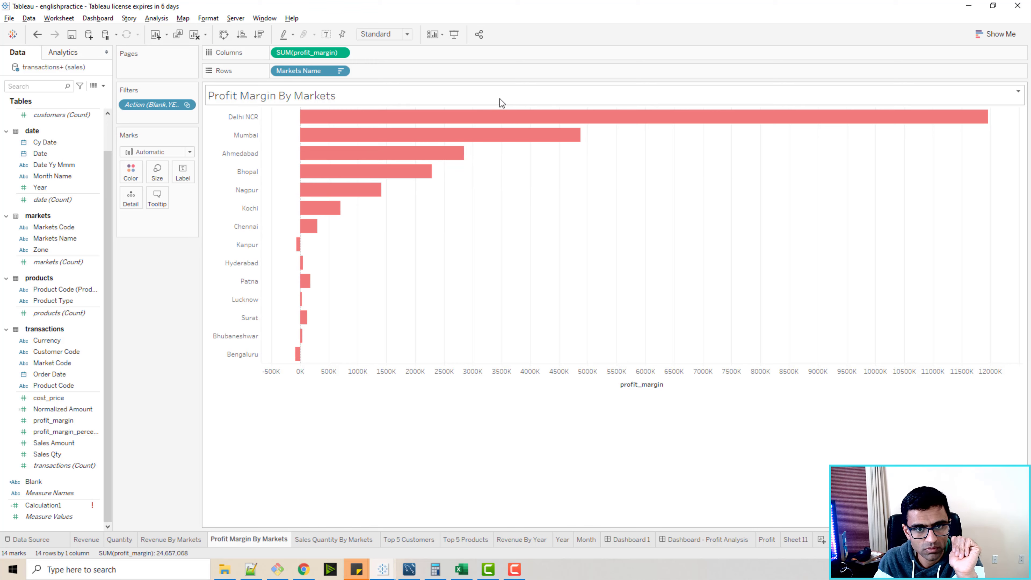
pyautogui.moveTo(498, 121)
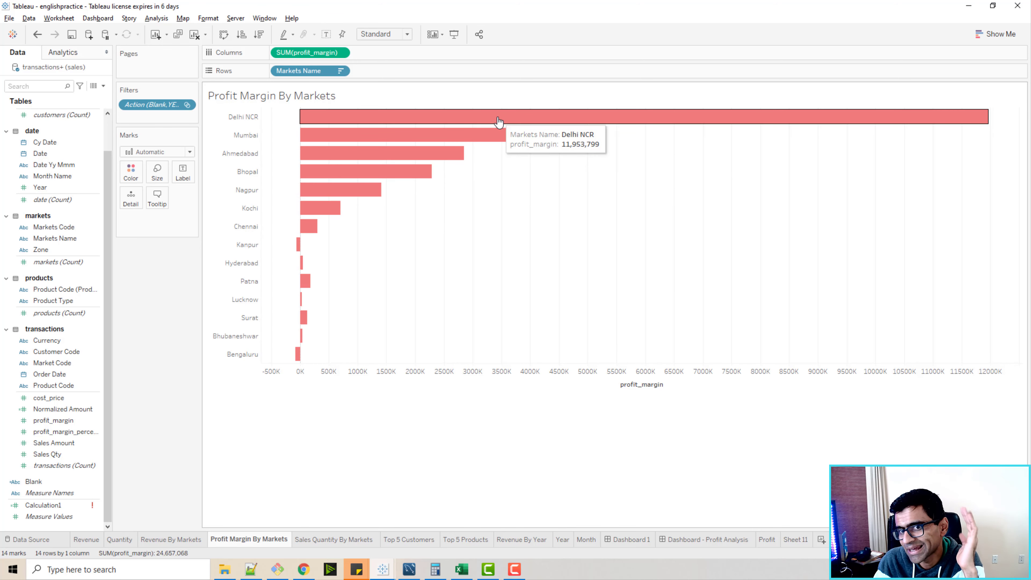
pyautogui.moveTo(447, 155)
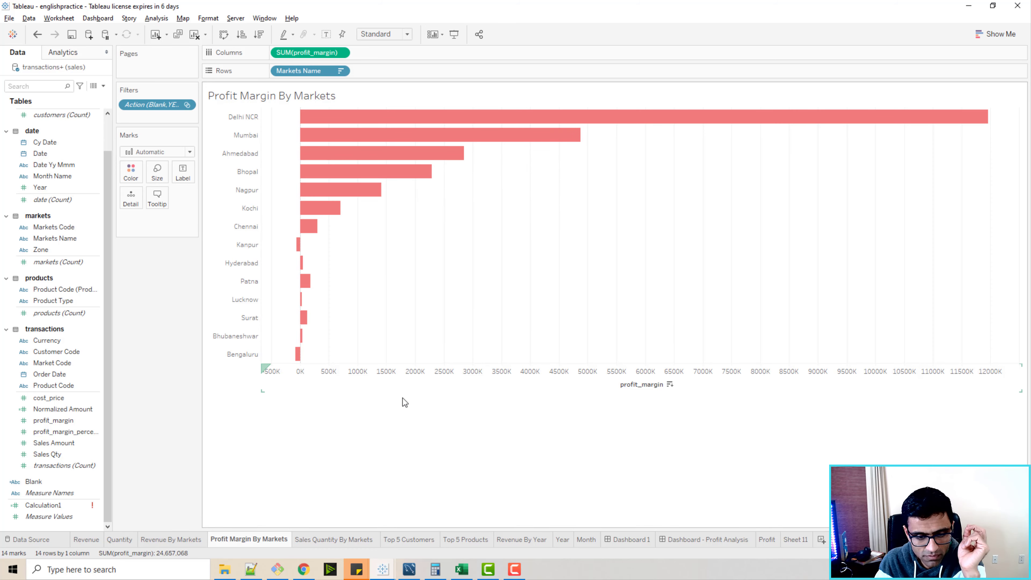
# Switch to MySQL Workbench and inspect the profit_margin column of the transactions table.
pyautogui.click(411, 569)
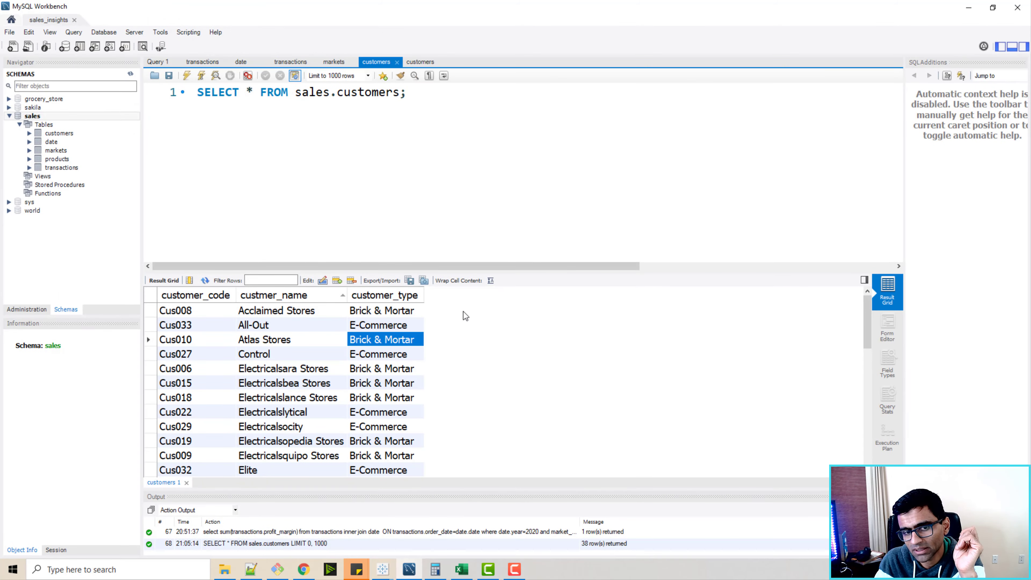
pyautogui.click(301, 63)
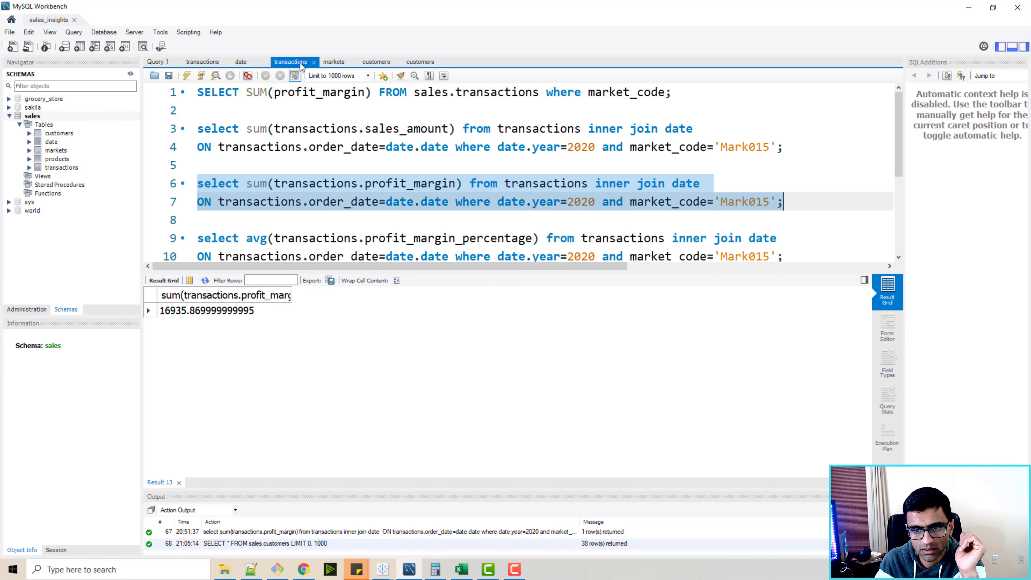
pyautogui.click(207, 66)
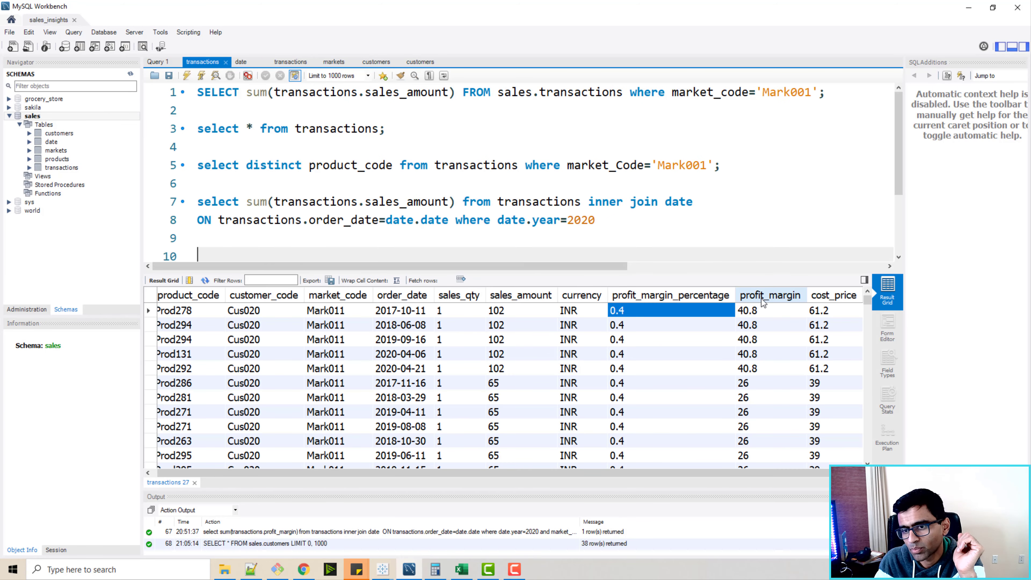
pyautogui.click(680, 297)
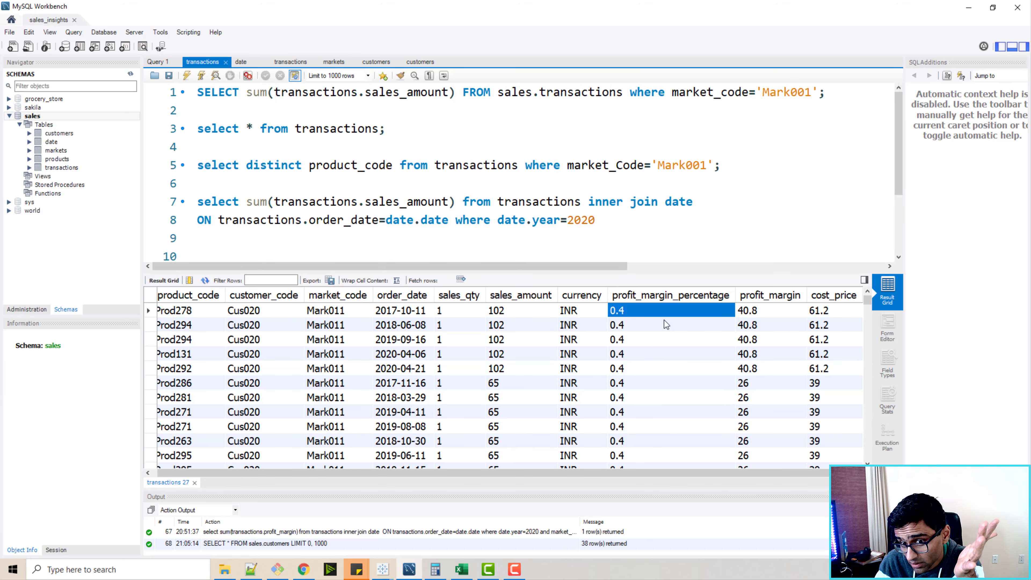
# Switch to Excel and examine the profit margin formula in the example calculation sheet.
pyautogui.click(462, 568)
pyautogui.click(160, 503)
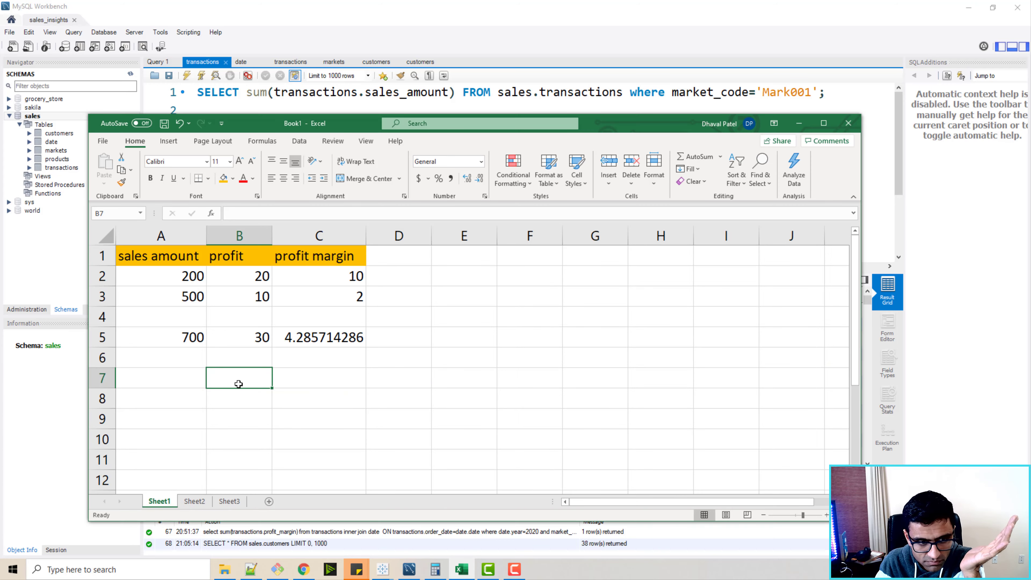
pyautogui.moveTo(142, 277); pyautogui.dragTo(322, 277)
pyautogui.click(375, 313)
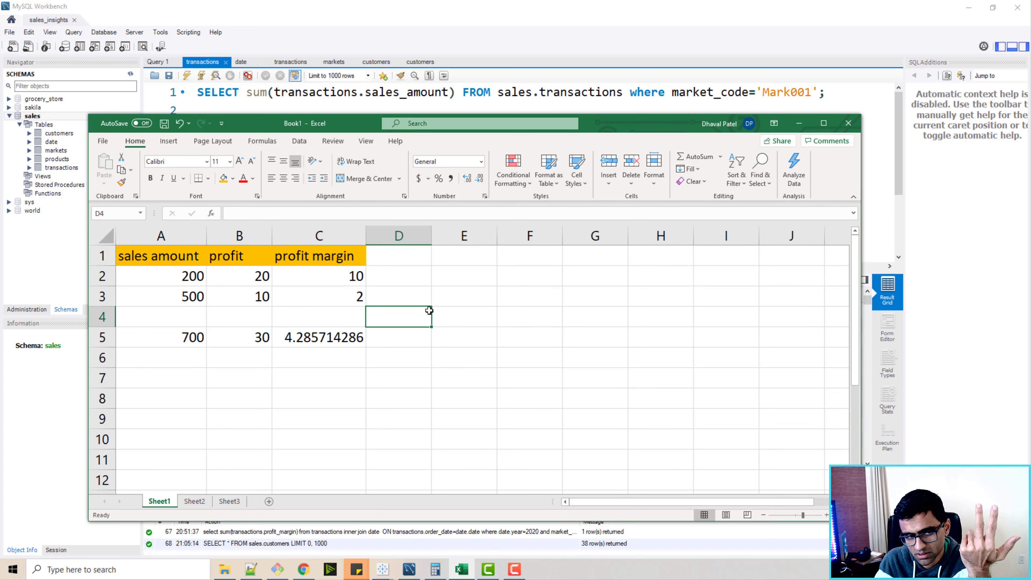
pyautogui.click(176, 281)
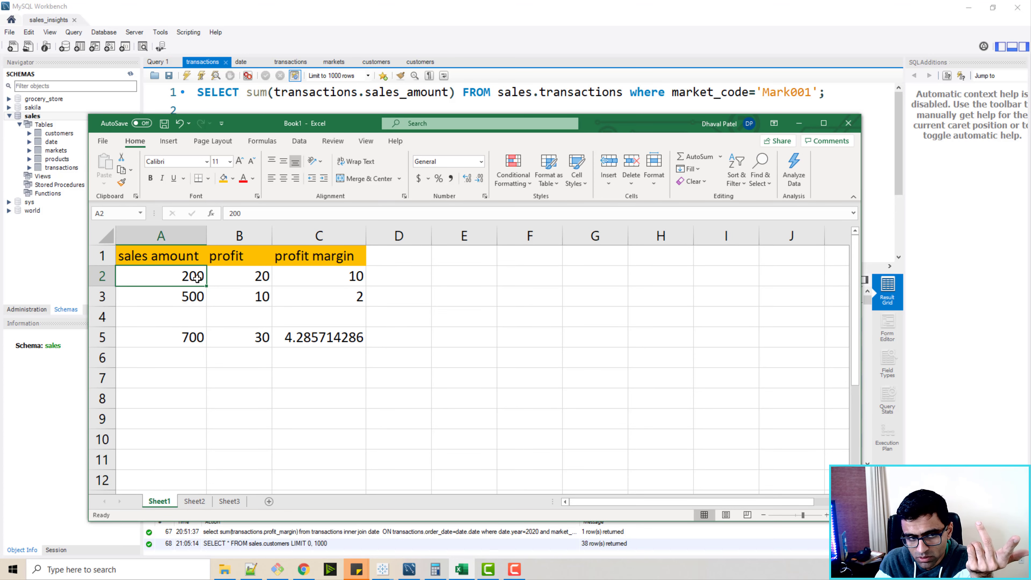
pyautogui.click(257, 278)
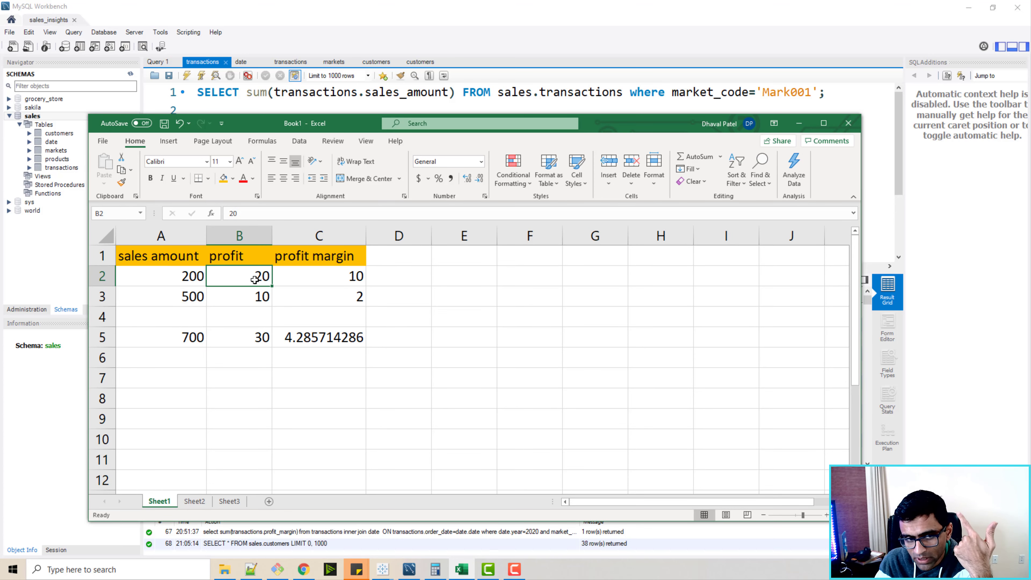
pyautogui.click(355, 278)
pyautogui.click(301, 298)
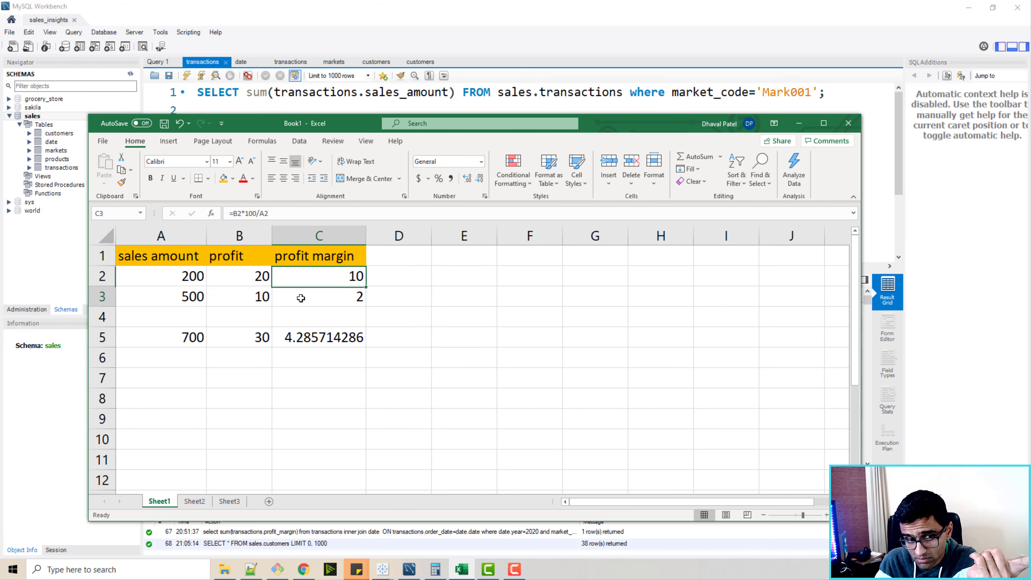
pyautogui.click(342, 277)
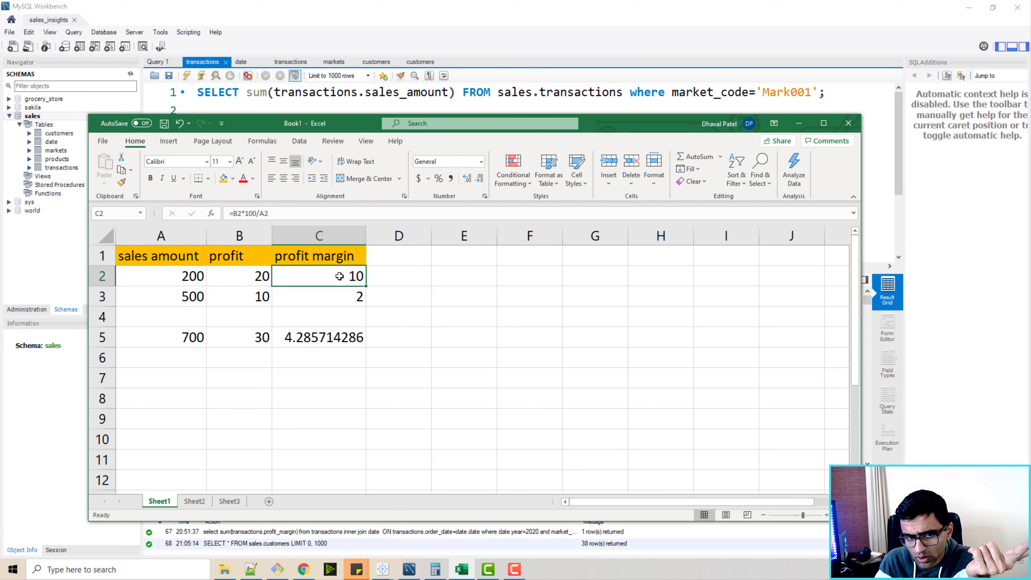
pyautogui.doubleClick(328, 275)
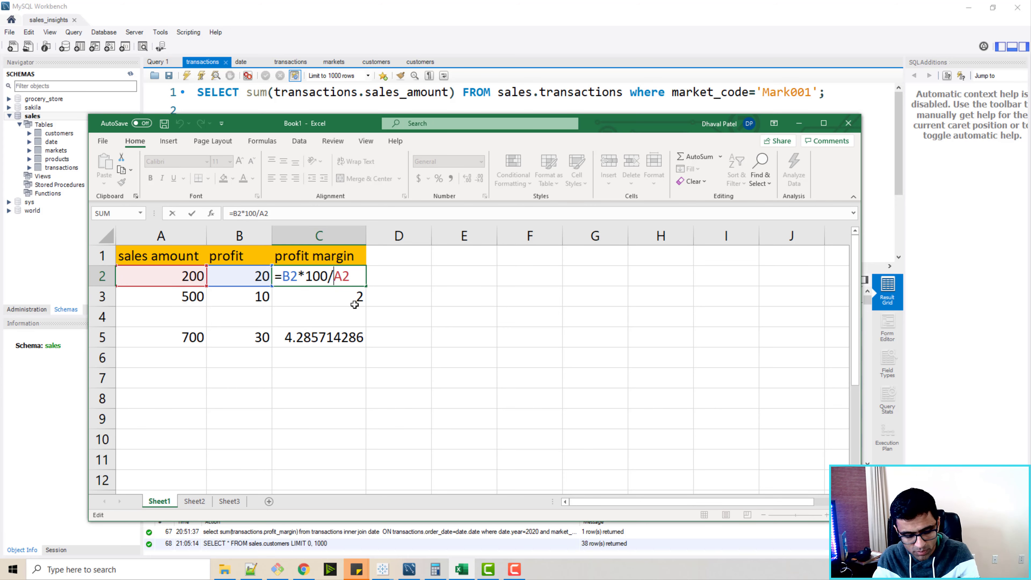
pyautogui.hotkey('ctrl', 'Return')
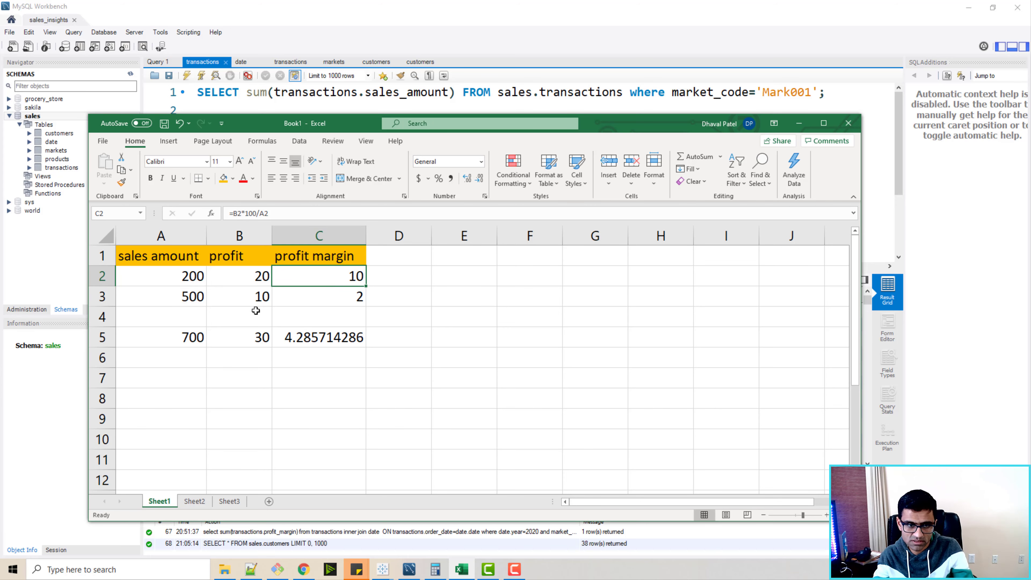
# Examine the second row's profit margin formula and the combined values of the margin cells.
pyautogui.click(175, 299)
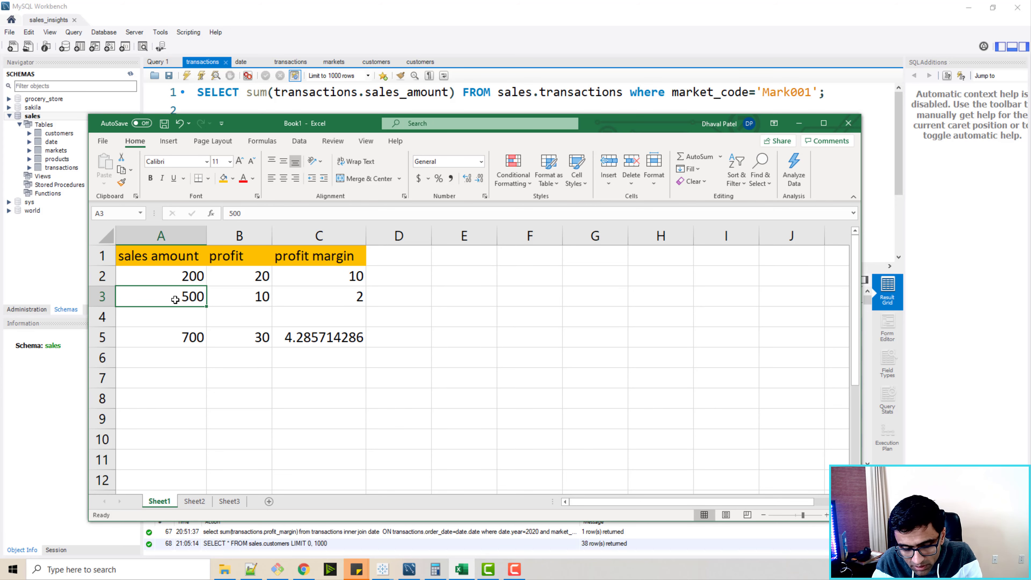
pyautogui.click(269, 301)
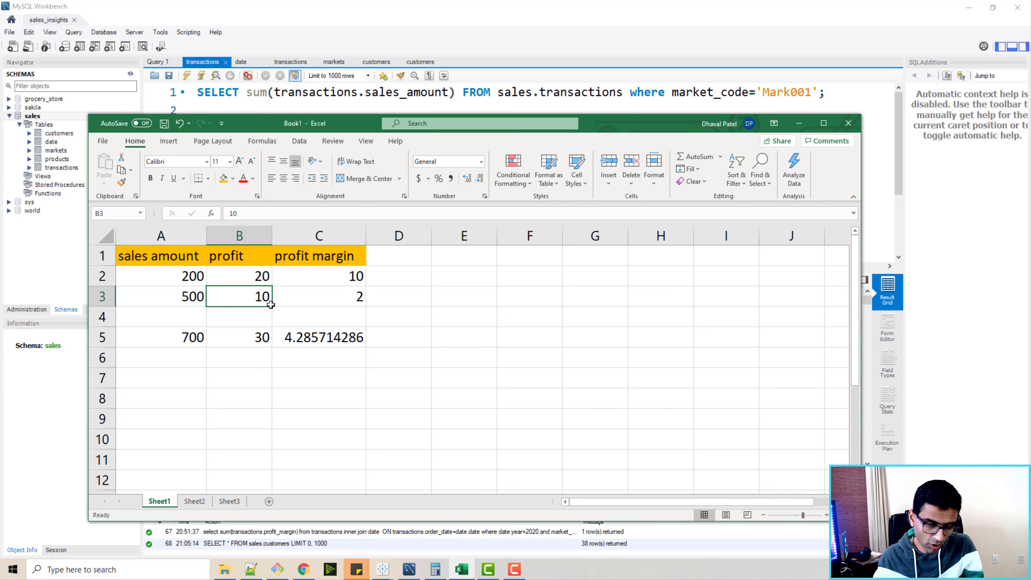
pyautogui.click(369, 295)
pyautogui.click(347, 298)
pyautogui.doubleClick(347, 299)
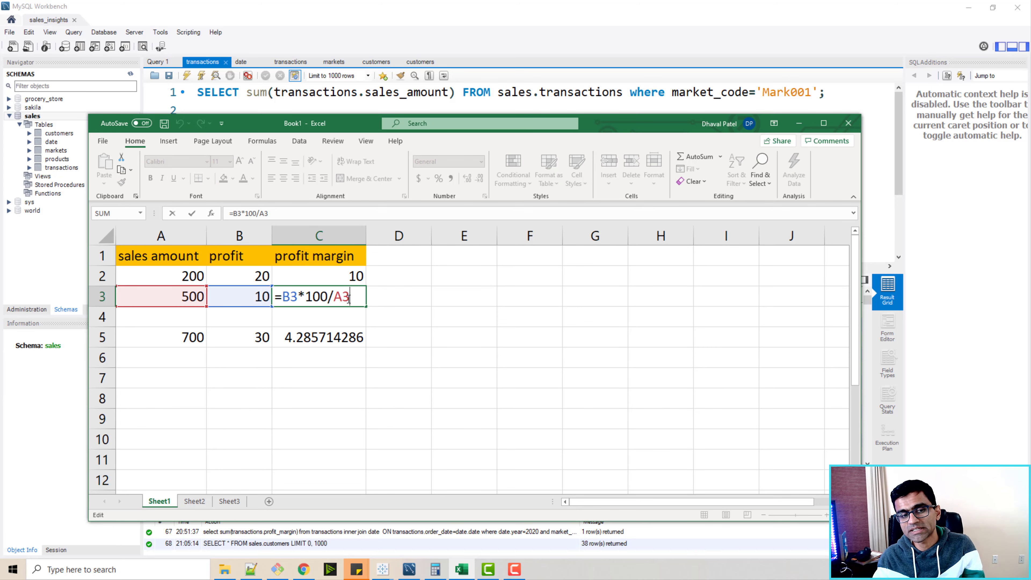
pyautogui.press('Escape')
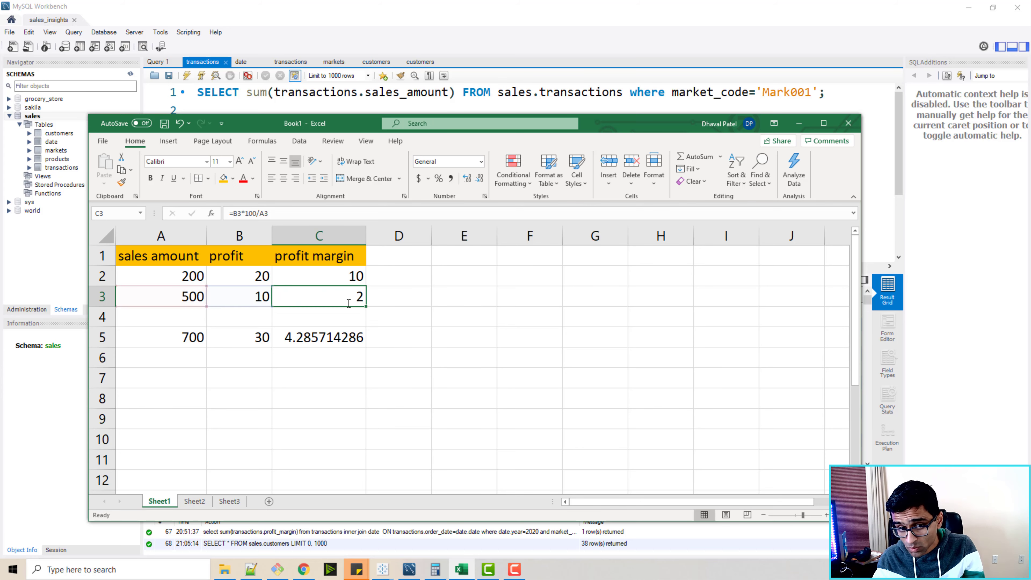
pyautogui.click(160, 270)
pyautogui.moveTo(263, 268); pyautogui.dragTo(342, 295)
pyautogui.click(401, 295)
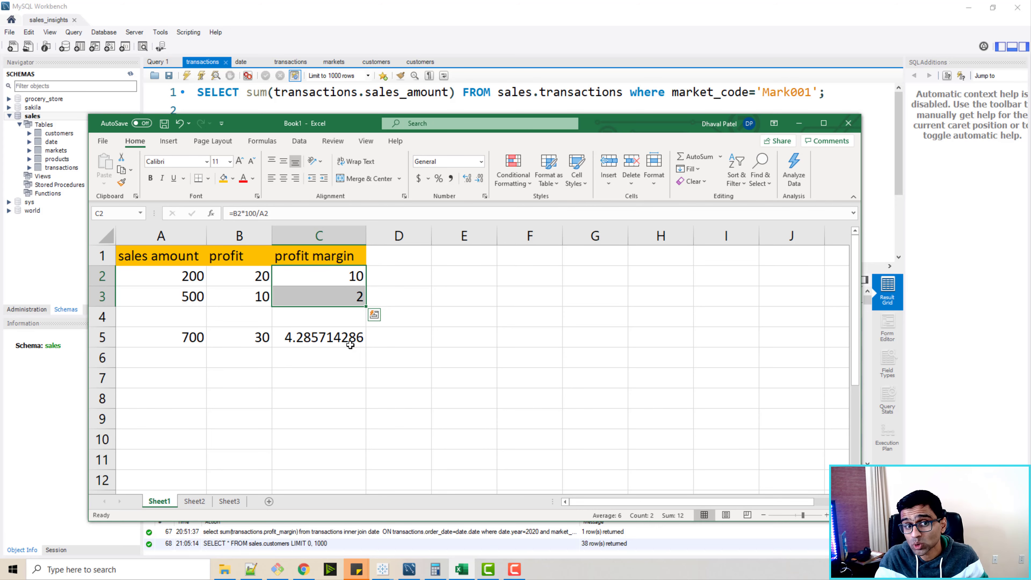
# Examine the totals row, its profit margin formula, and the sales amount and profit columns in the example sheet.
pyautogui.click(202, 336)
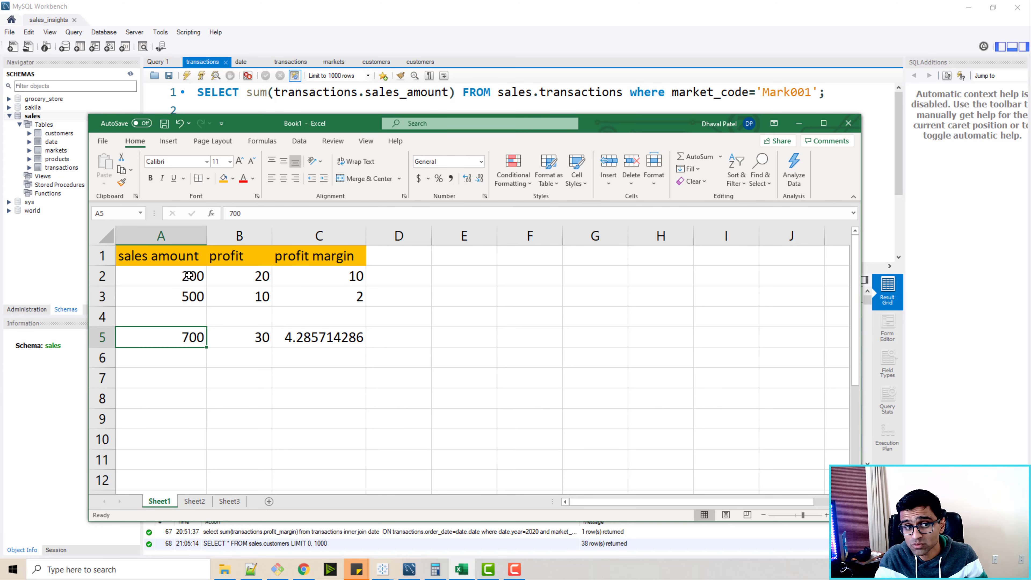
pyautogui.moveTo(191, 273); pyautogui.dragTo(191, 304)
pyautogui.click(195, 336)
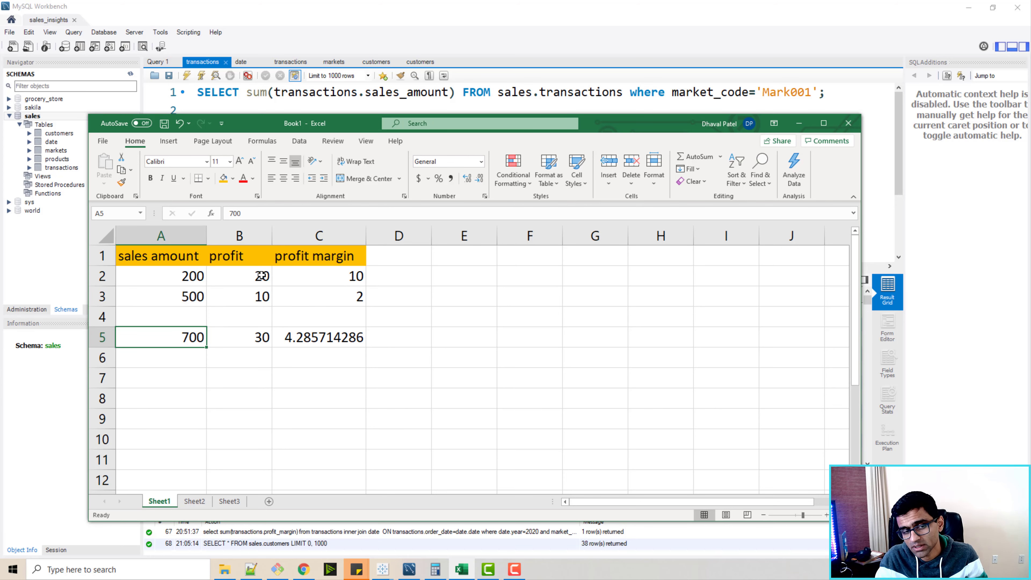
pyautogui.moveTo(264, 275); pyautogui.dragTo(263, 336)
pyautogui.click(263, 336)
pyautogui.click(332, 342)
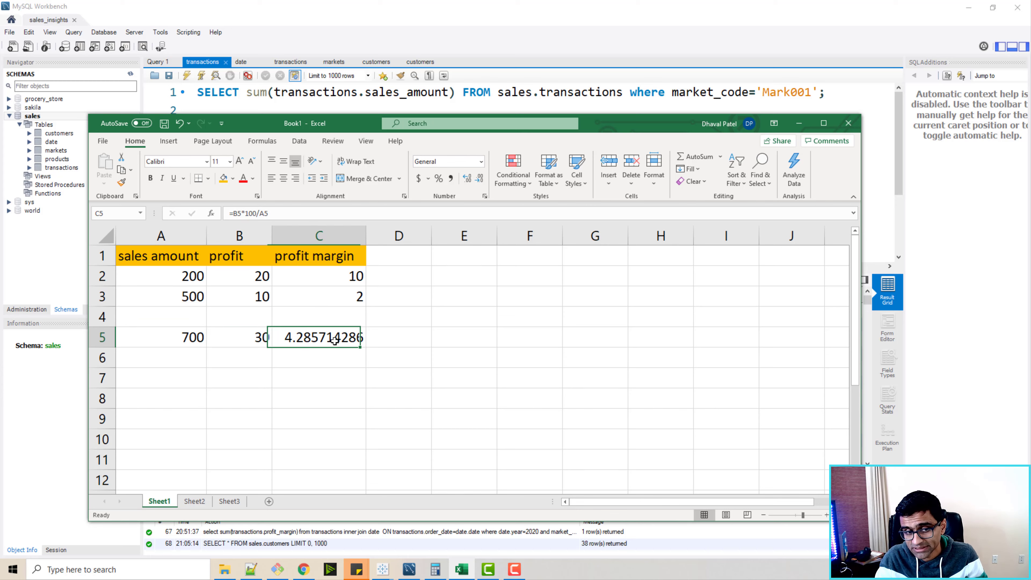
pyautogui.doubleClick(308, 342)
pyautogui.press('Escape')
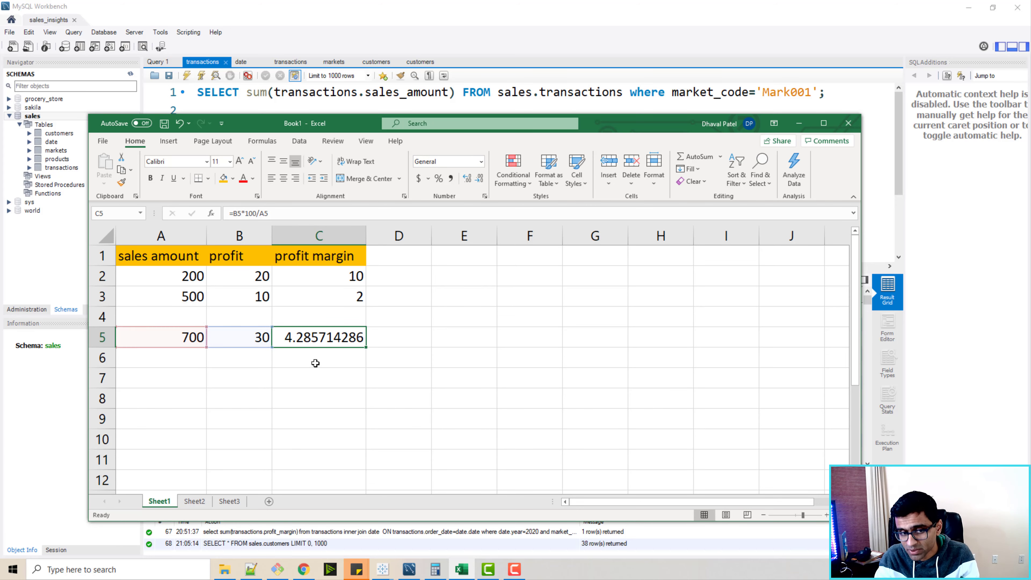
pyautogui.click(305, 357)
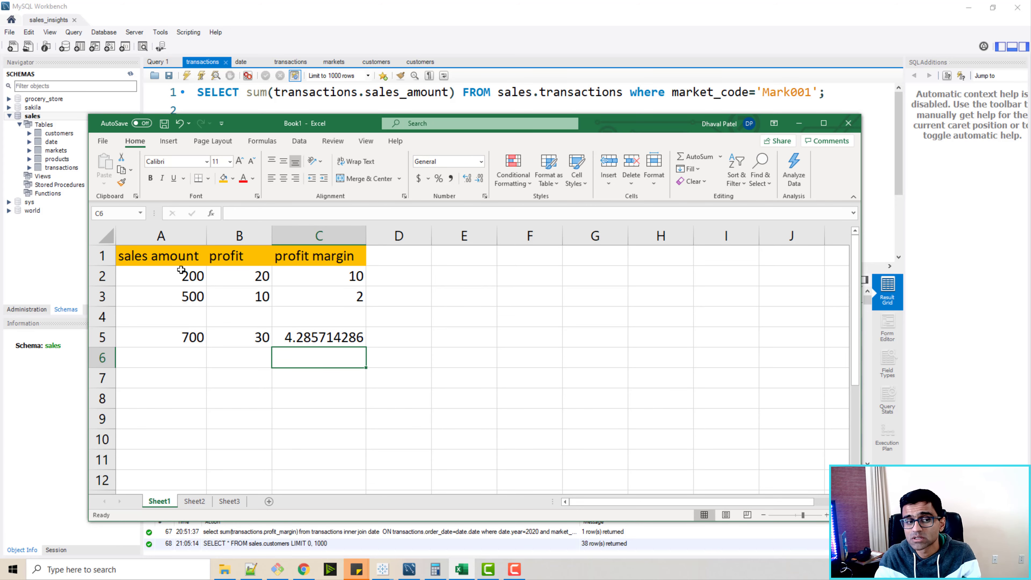
pyautogui.moveTo(178, 256); pyautogui.dragTo(178, 341)
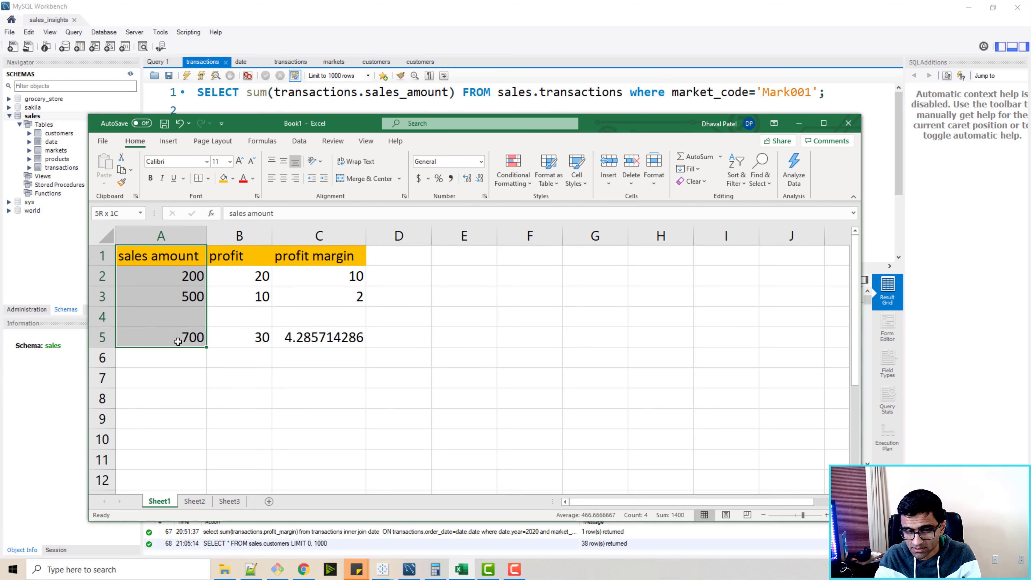
pyautogui.moveTo(237, 258); pyautogui.dragTo(246, 336)
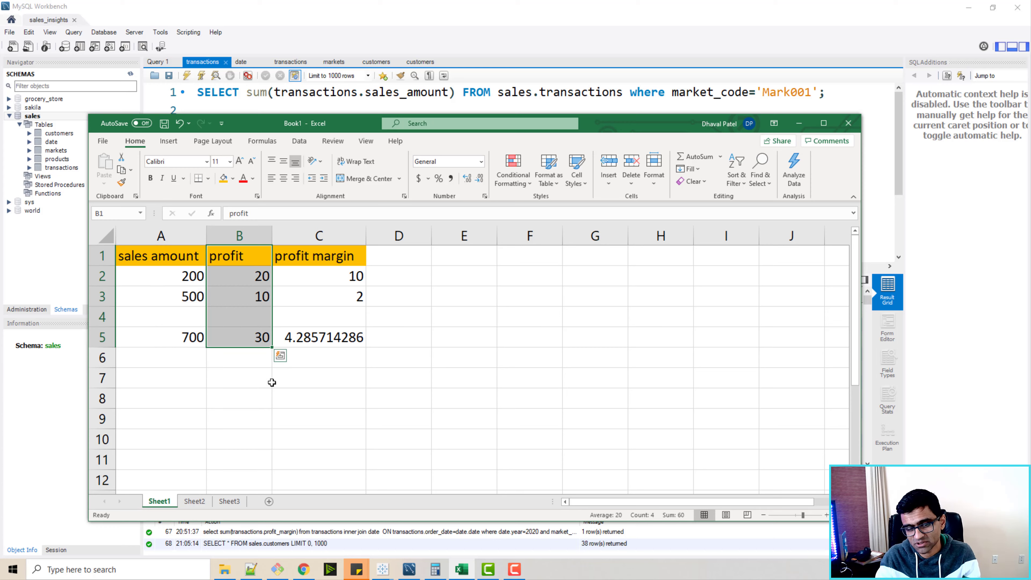
# Switch to Tableau and create a new calculated field named Profit Margin %.
pyautogui.click(383, 569)
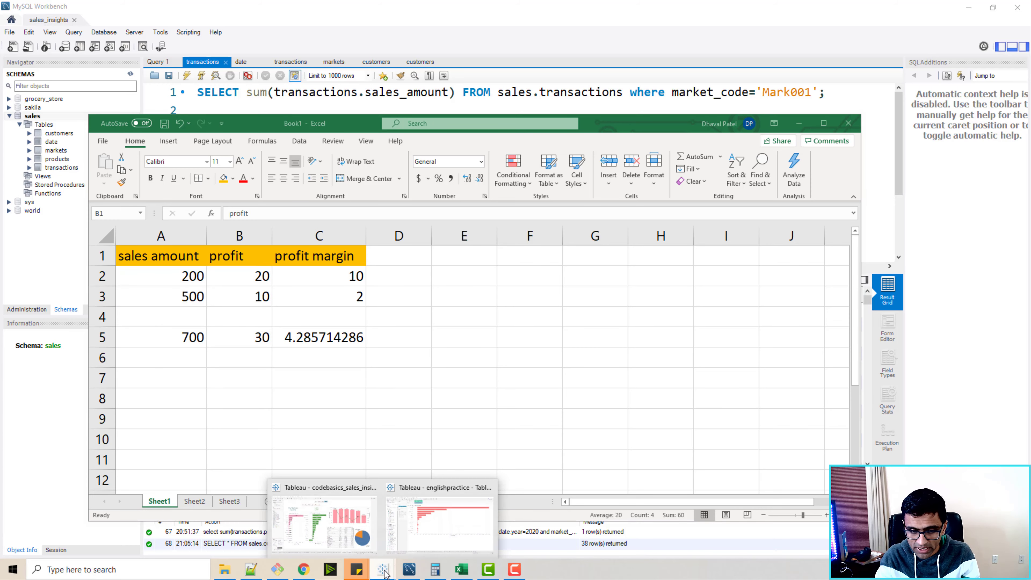
pyautogui.click(440, 533)
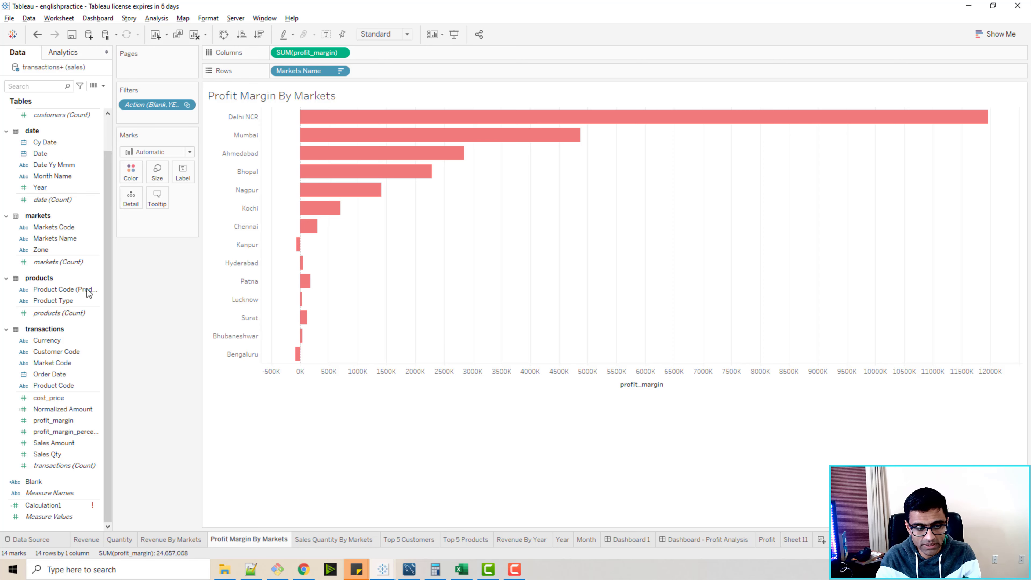
pyautogui.click(61, 505)
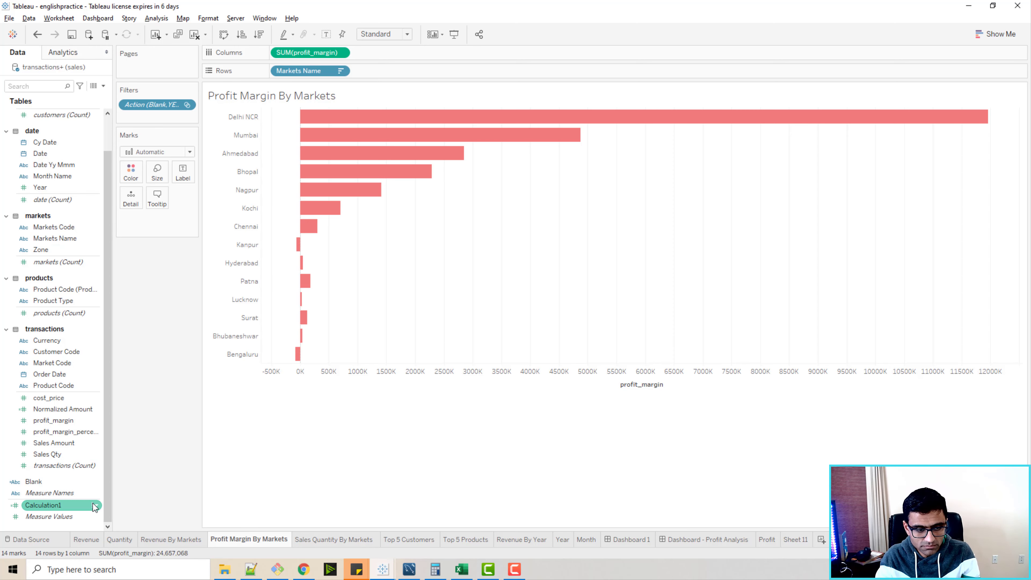
pyautogui.click(103, 85)
pyautogui.click(80, 98)
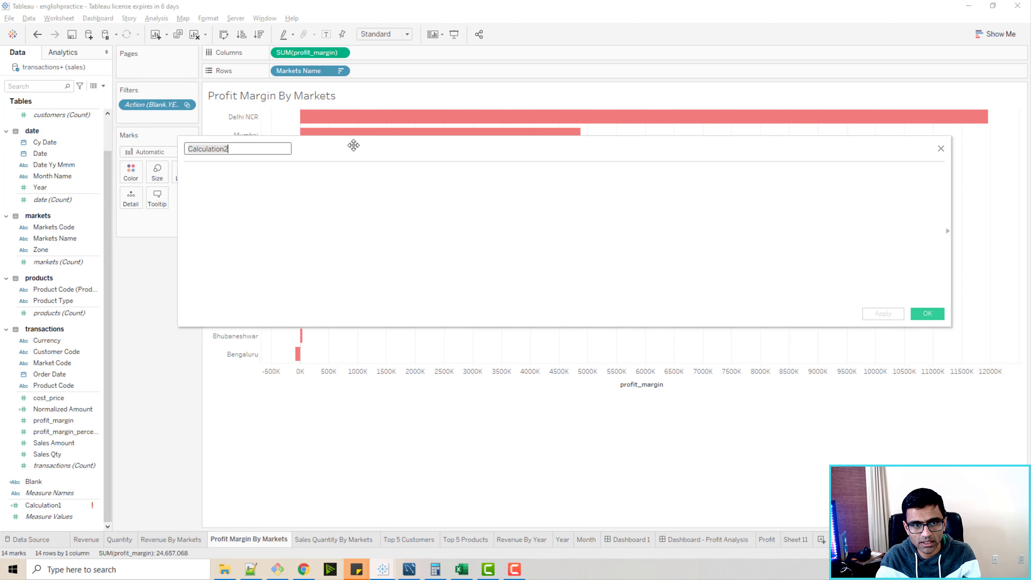
pyautogui.write('Profit Margin %')
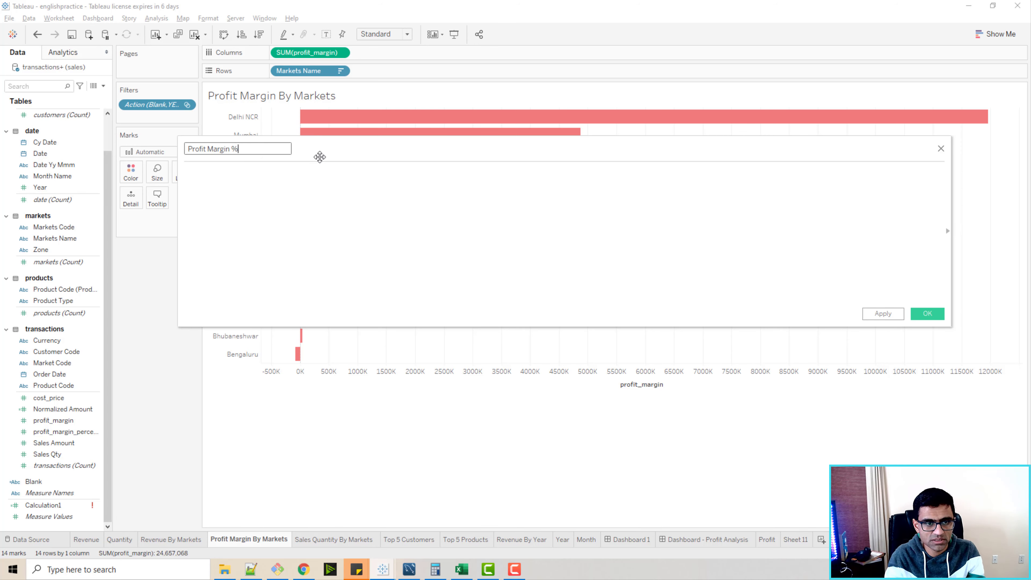
# Define the field's formula as SUM([profit_margin])/SUM([Normalized Amount]) and confirm it.
pyautogui.click(314, 181)
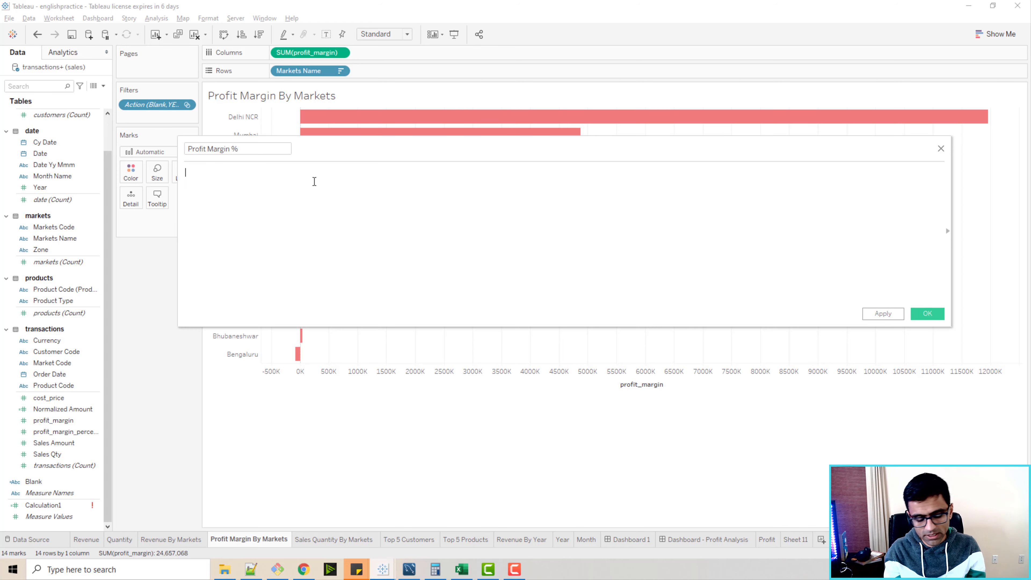
pyautogui.write('sum')
pyautogui.press('Return')
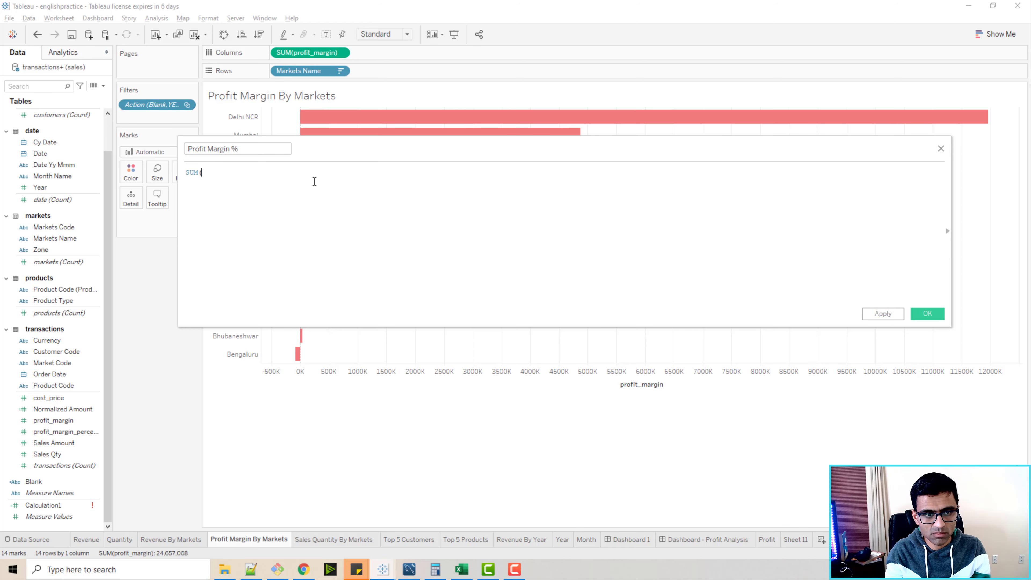
pyautogui.write('tota')
pyautogui.press('BackSpace')
pyautogui.press('BackSpace')
pyautogui.press('BackSpace')
pyautogui.press('BackSpace')
pyautogui.write('norm')
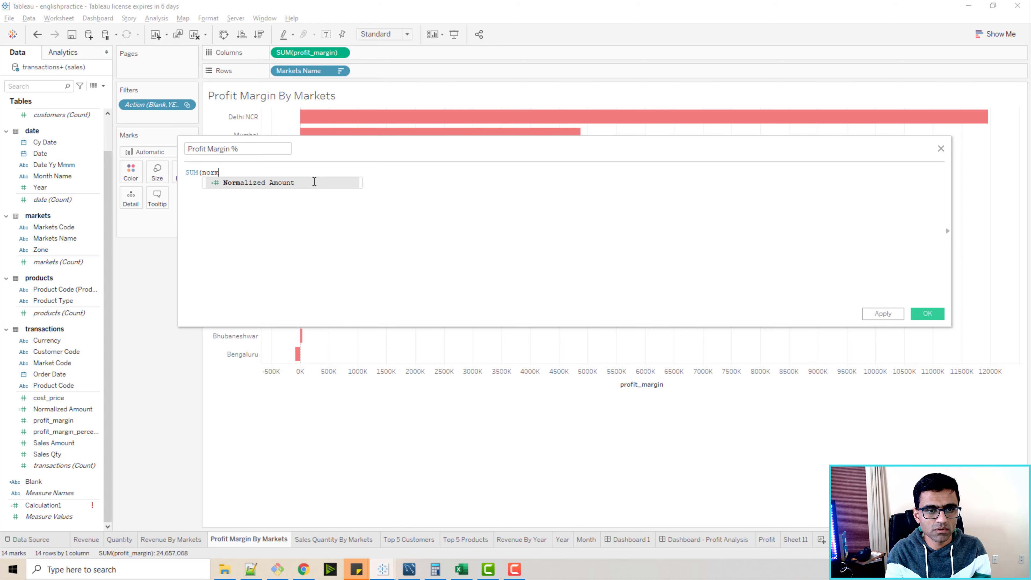
pyautogui.press('Return')
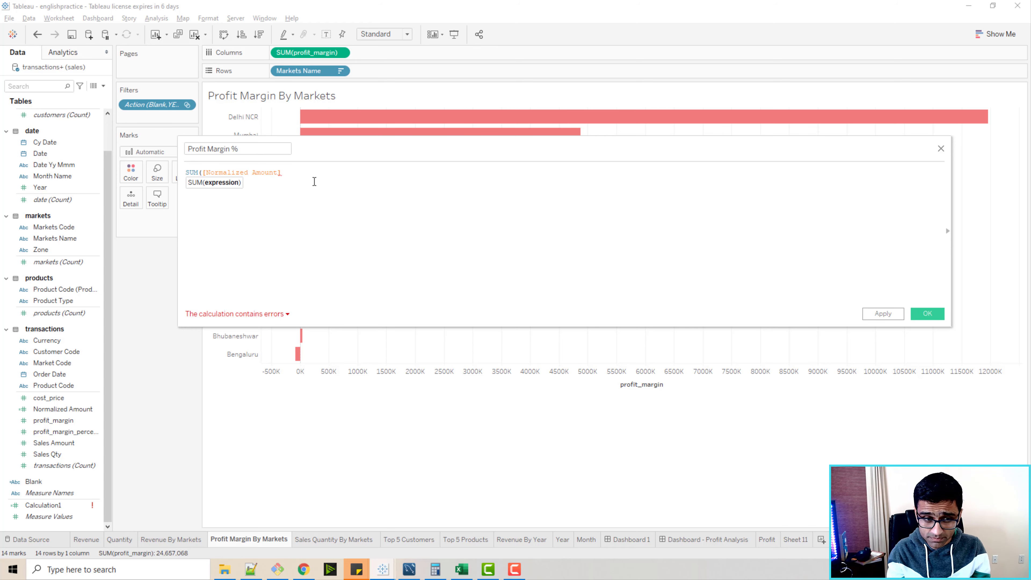
pyautogui.write(')/')
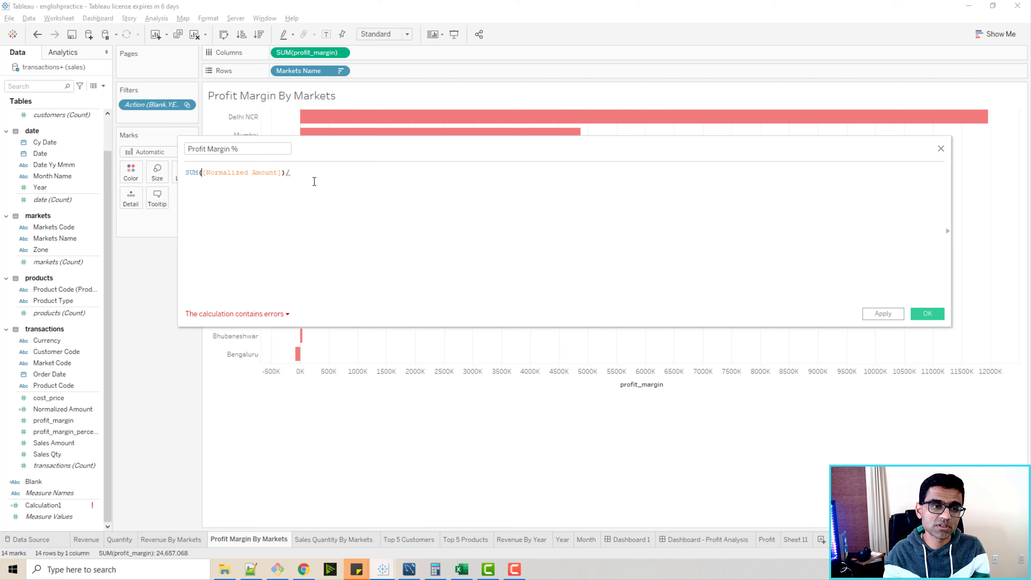
pyautogui.press('Right')
pyautogui.hotkey('ctrl', 'shift', 'Right')
pyautogui.hotkey('ctrl', 'shift', 'Right')
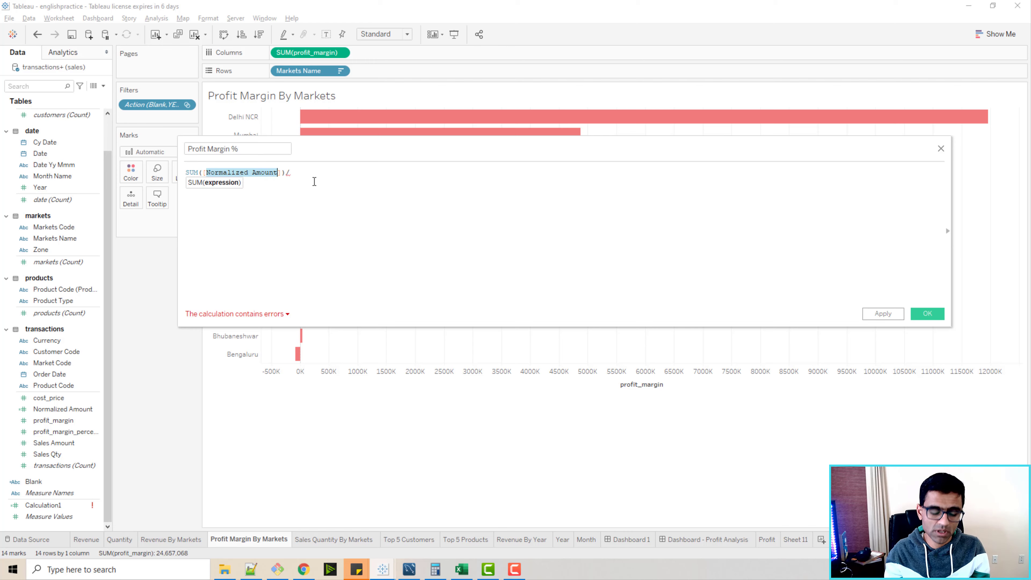
pyautogui.write('Profi')
pyautogui.press('Return')
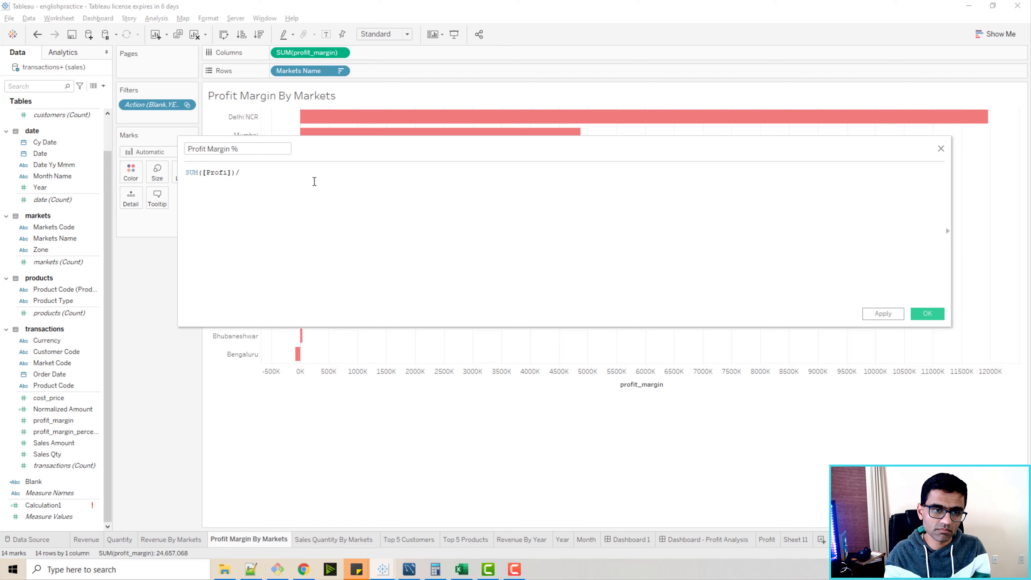
pyautogui.write('SUM(')
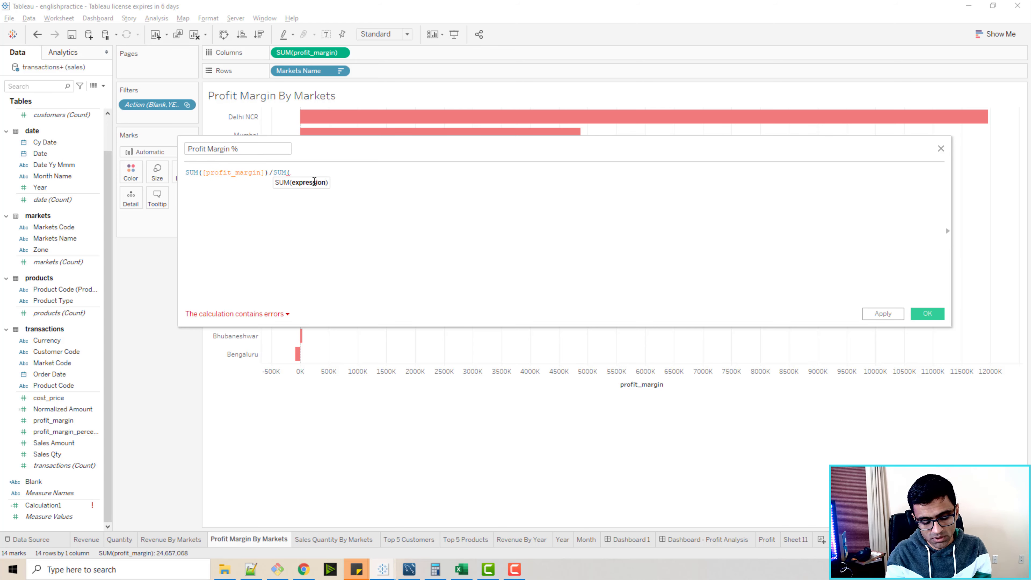
pyautogui.write('Nomr')
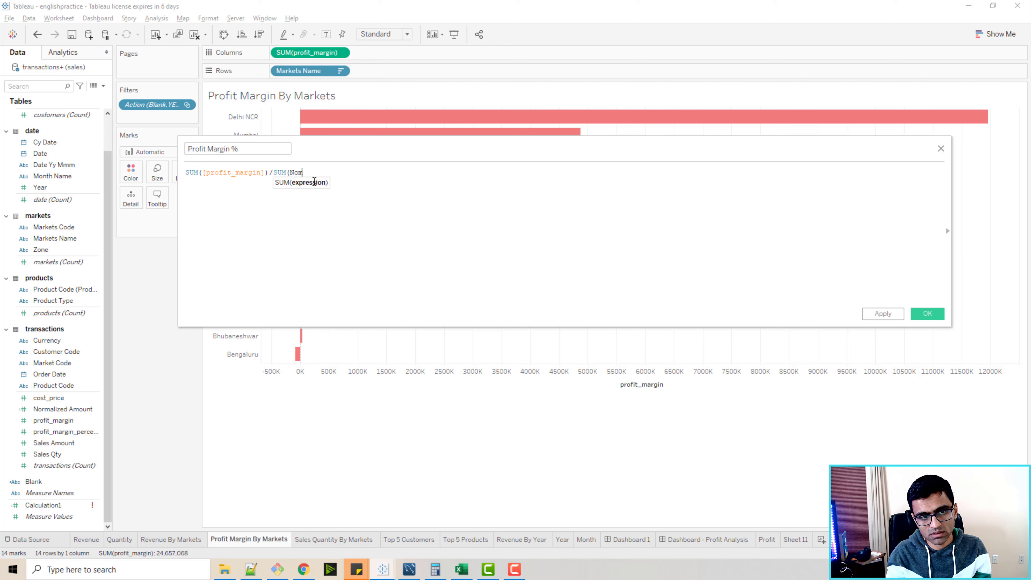
pyautogui.press('Return')
pyautogui.write(')')
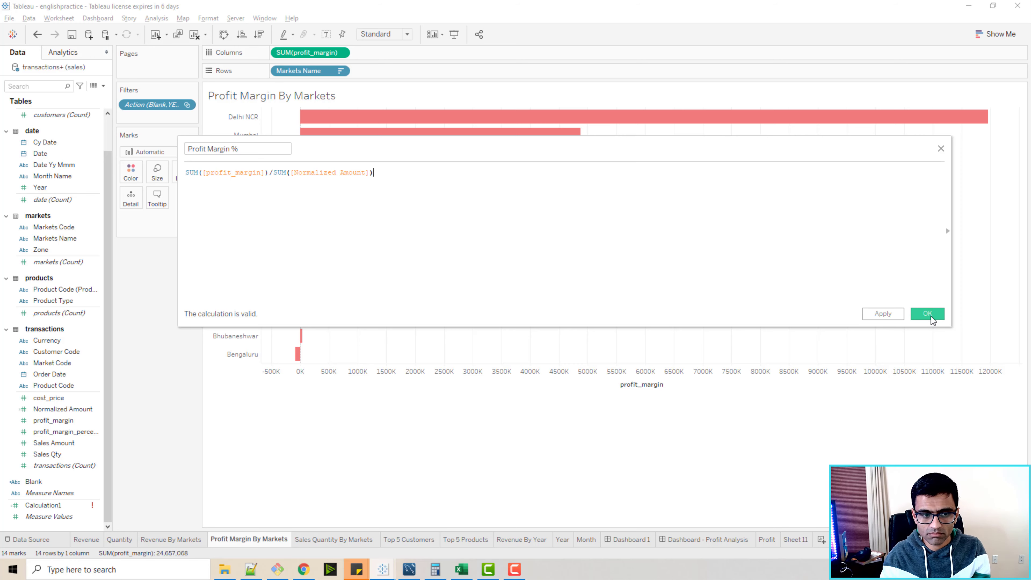
pyautogui.click(927, 314)
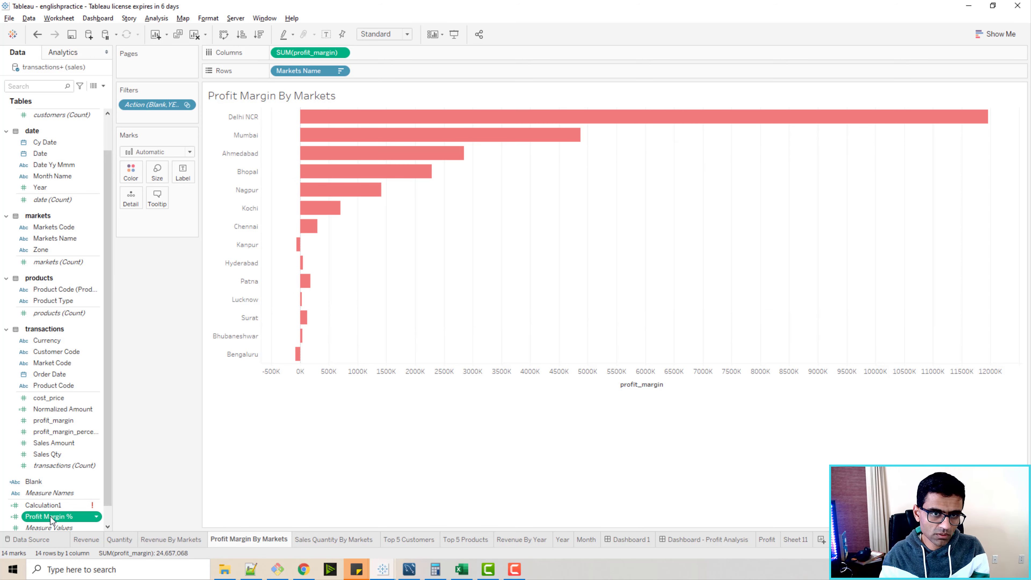
# Add Profit Margin % to Columns and remove SUM(profit_margin) from Columns.
pyautogui.moveTo(50, 520); pyautogui.dragTo(340, 54)
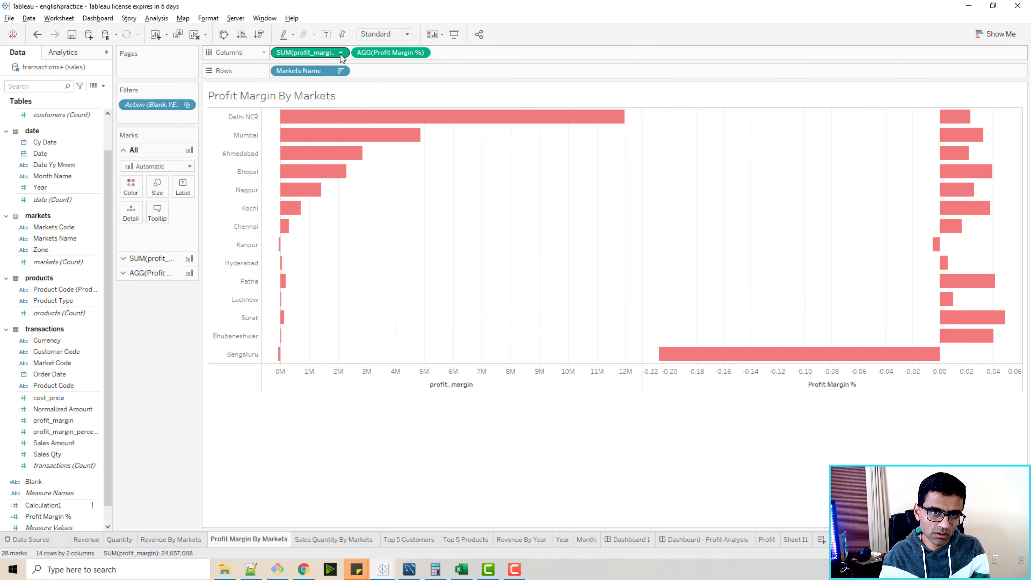
pyautogui.click(340, 53)
pyautogui.press('Escape')
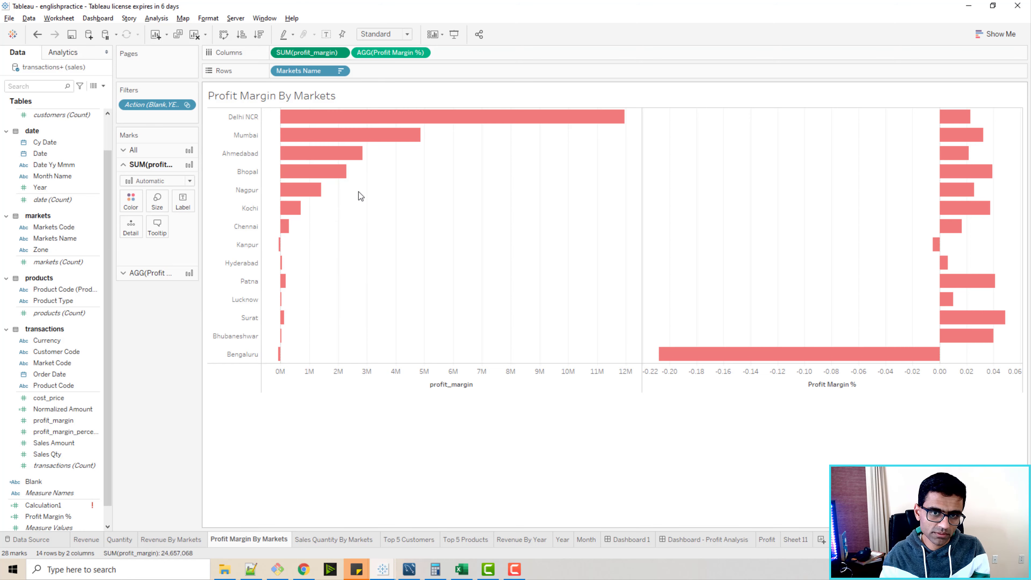
pyautogui.press('Delete')
pyautogui.moveTo(863, 116)
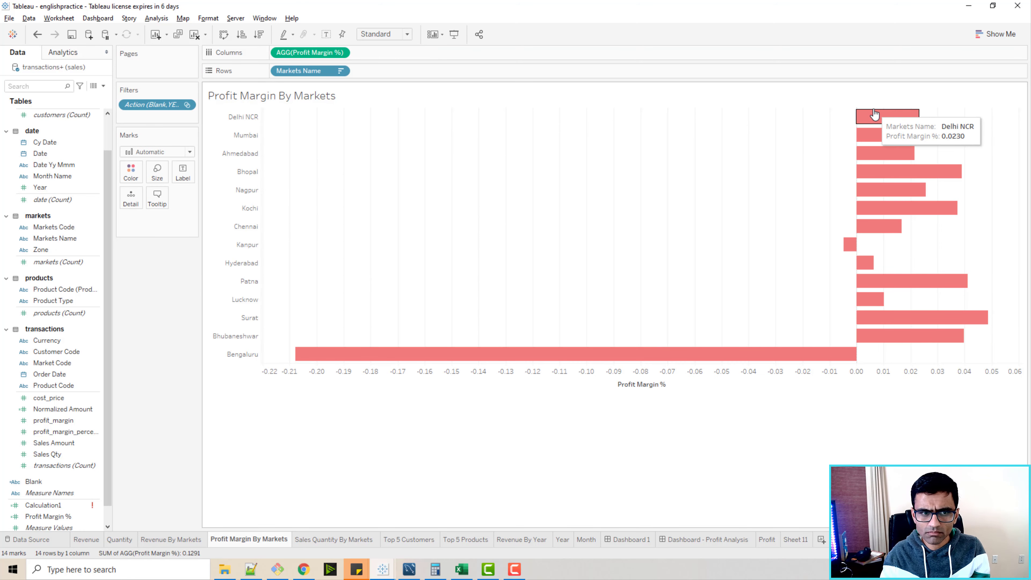
pyautogui.moveTo(543, 363)
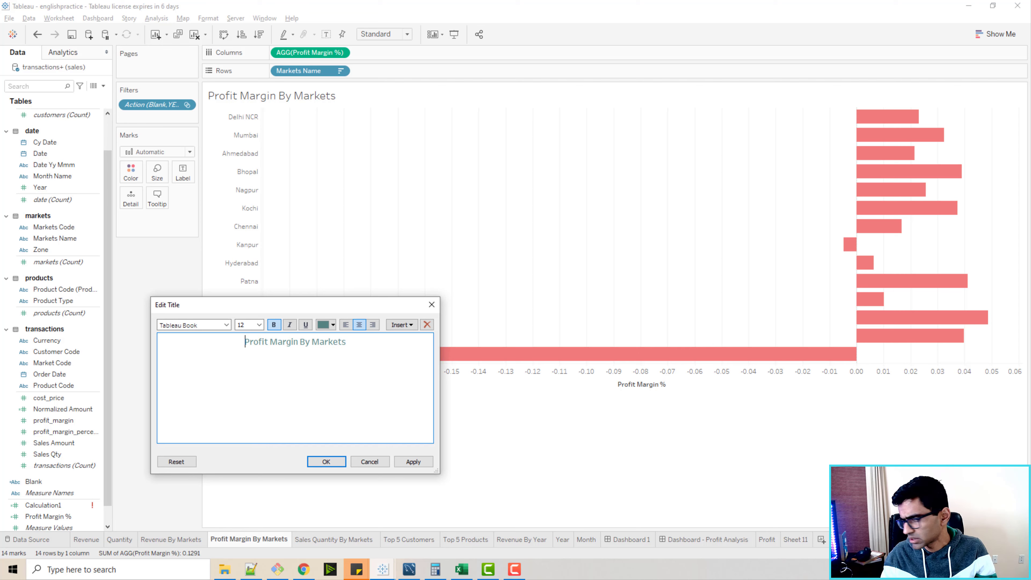
pyautogui.click(368, 462)
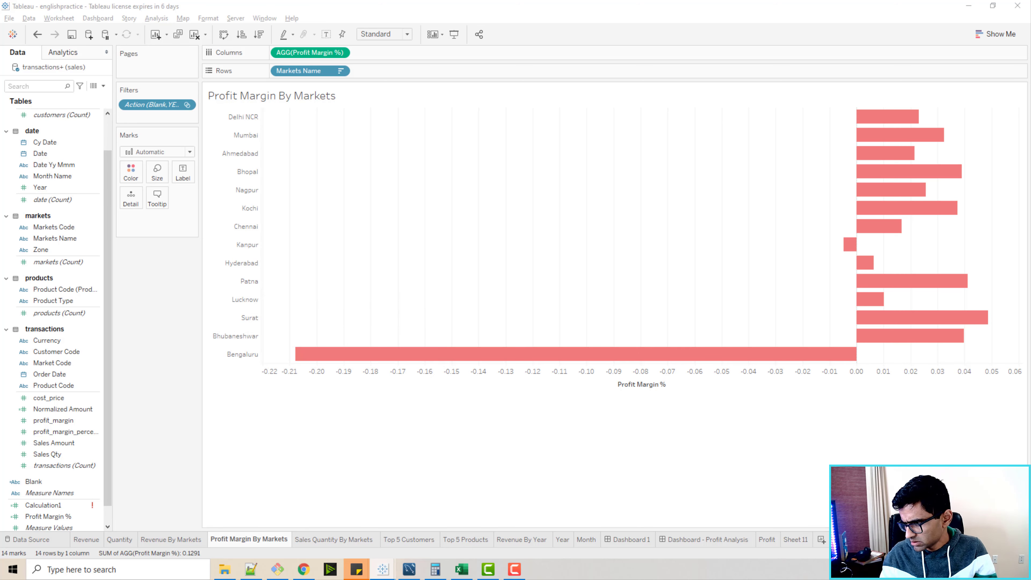
# Add the Profit Margin % field as a label on the bars.
pyautogui.moveTo(895, 220)
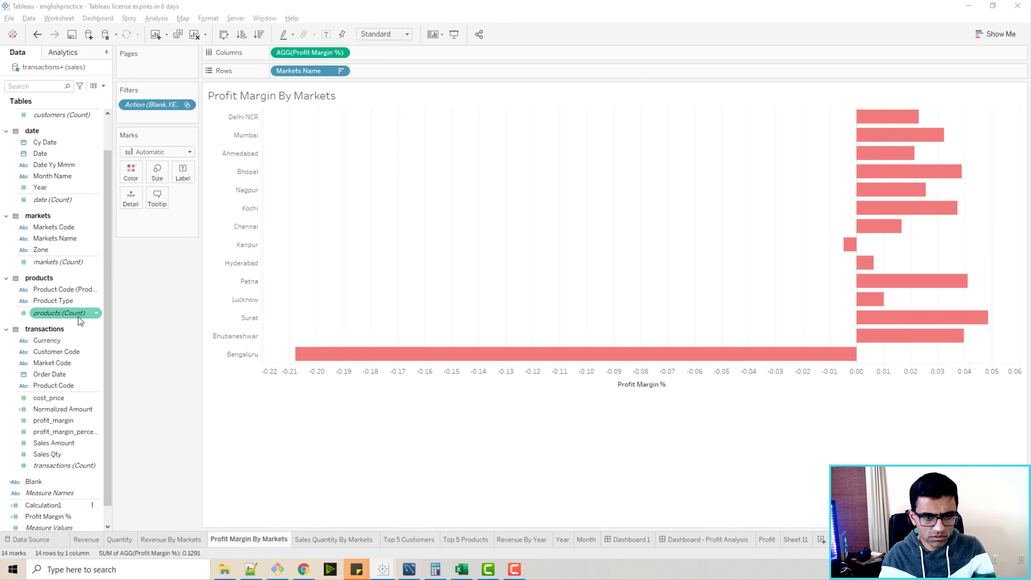
pyautogui.scroll(-1, 43, 463)
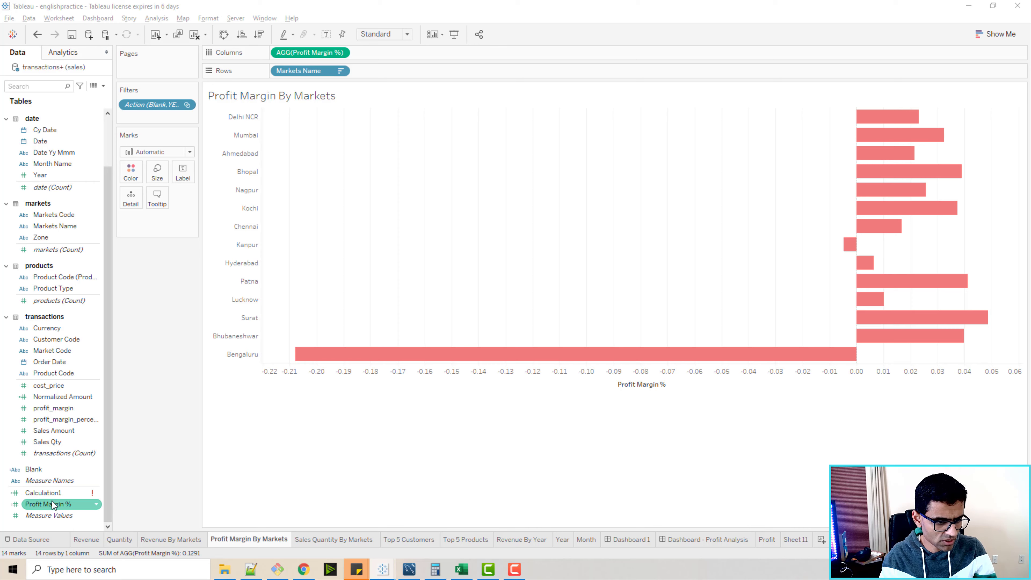
pyautogui.moveTo(51, 501); pyautogui.dragTo(187, 178)
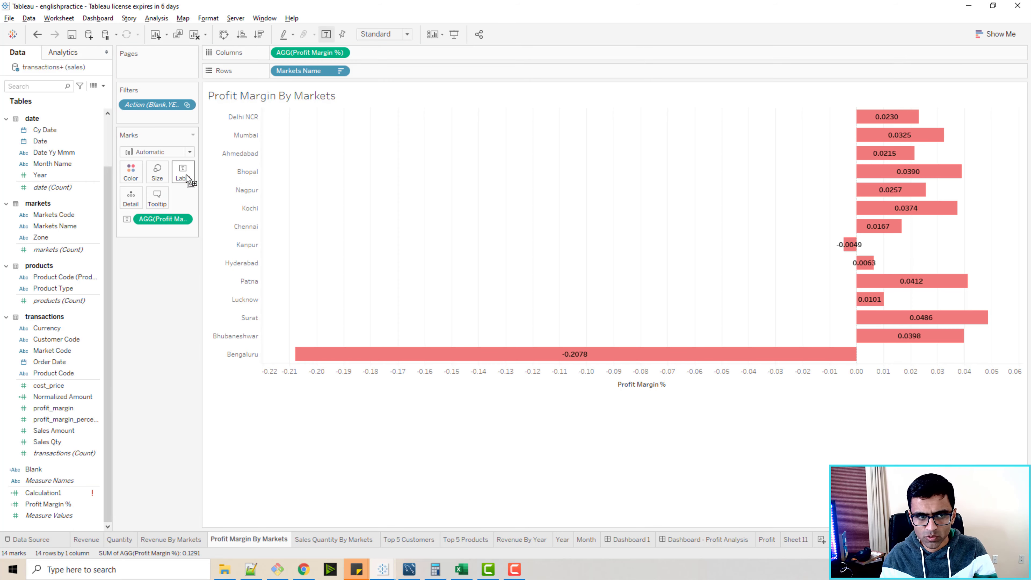
# Format the Profit Margin % label numbers as Percentage.
pyautogui.moveTo(903, 118)
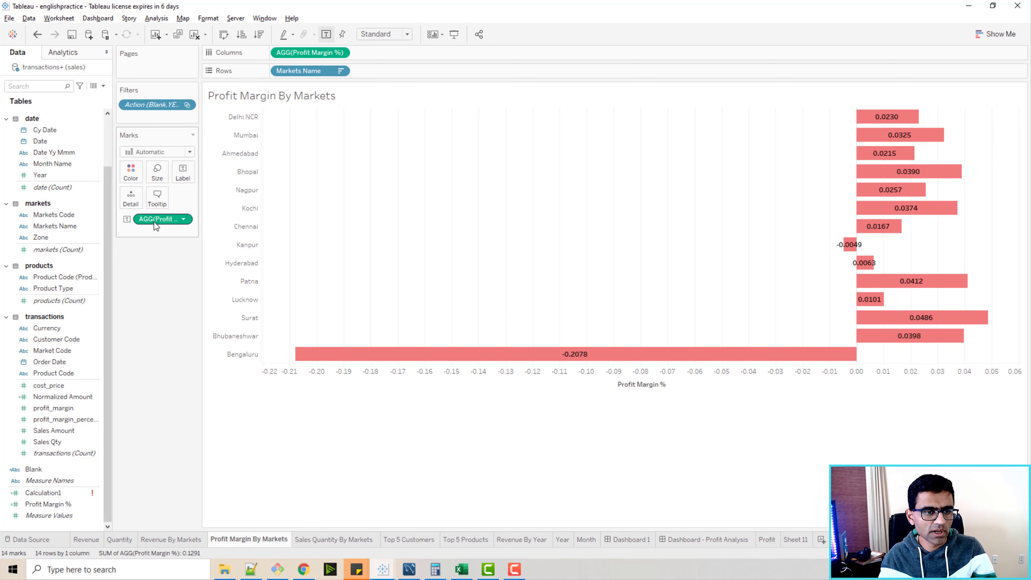
pyautogui.click(183, 219)
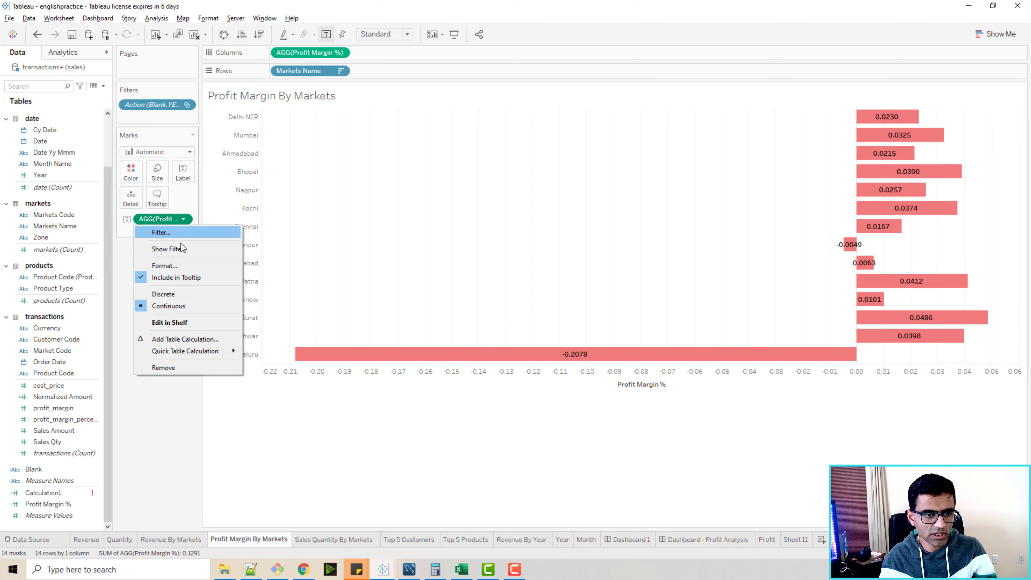
pyautogui.click(176, 265)
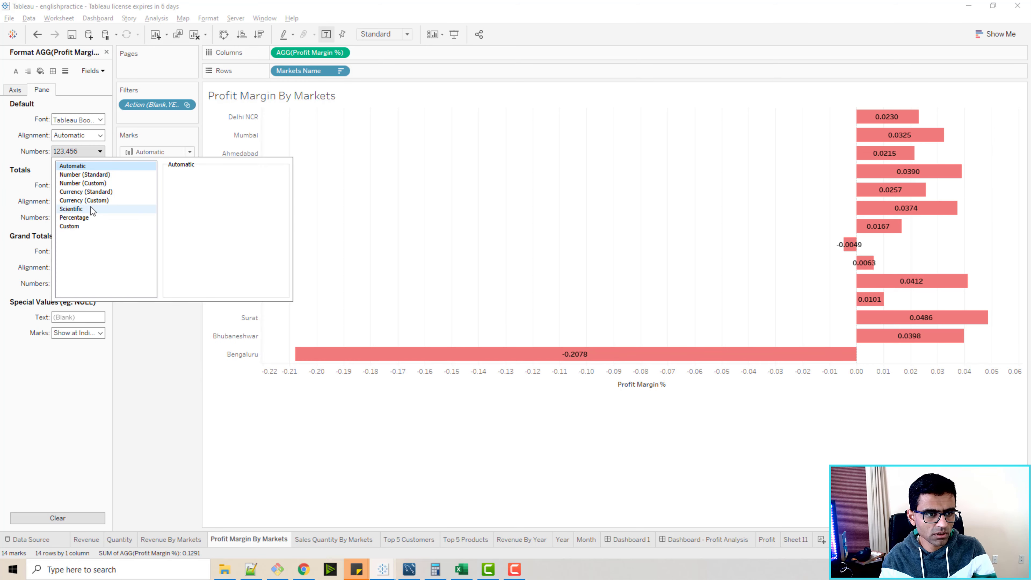
pyautogui.click(87, 218)
pyautogui.click(147, 362)
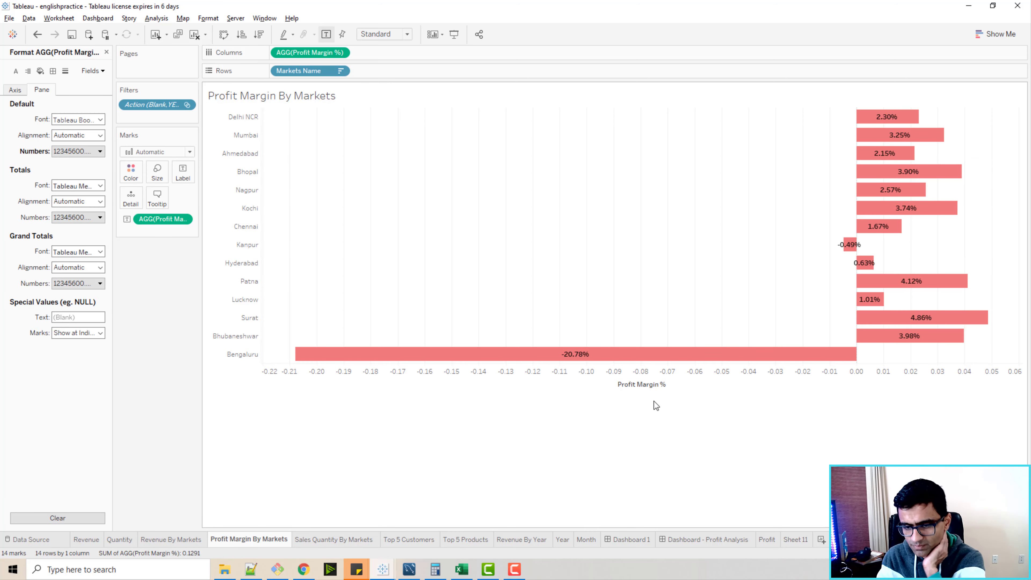
# Place the Profit Margin By Markets sheet as a floating object on the Profit Analysis dashboard, sized beside Revenue By Markets.
pyautogui.click(688, 540)
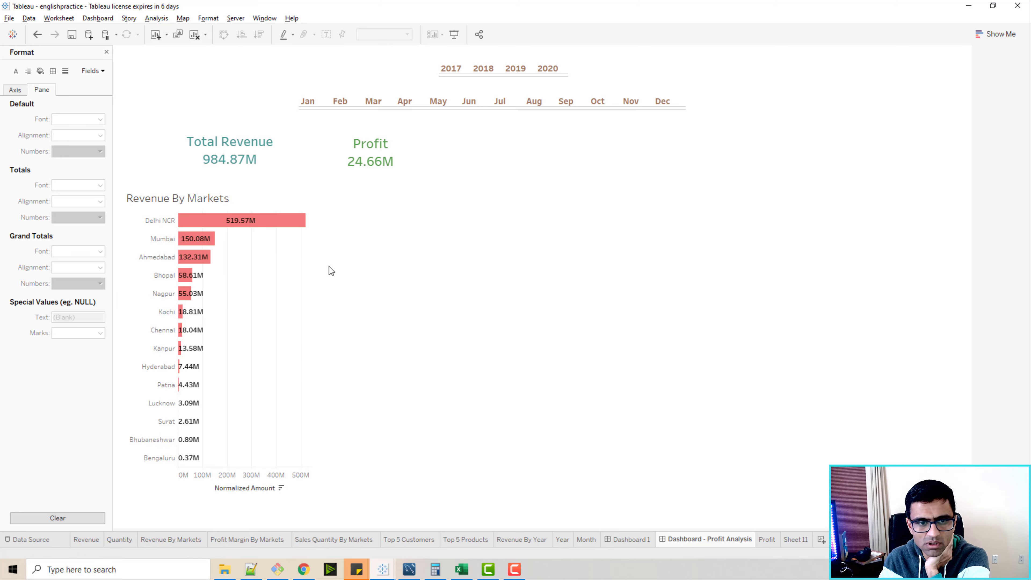
pyautogui.click(106, 52)
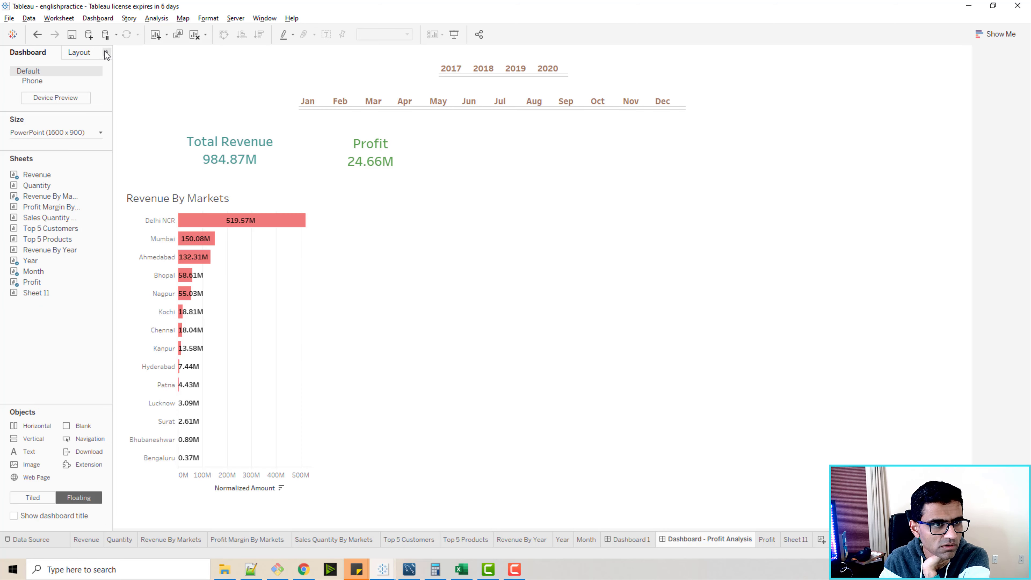
pyautogui.moveTo(60, 207); pyautogui.dragTo(330, 191)
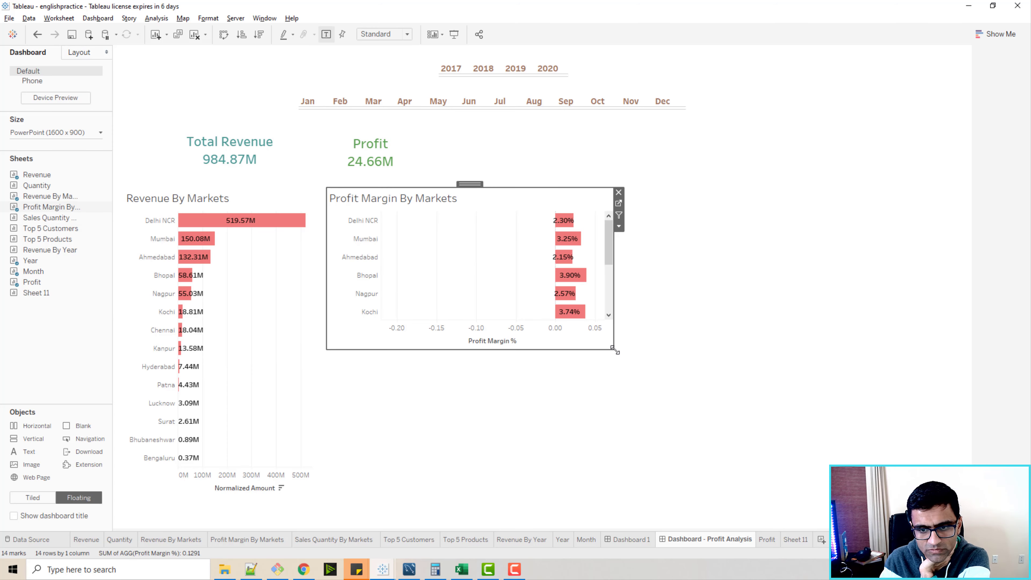
pyautogui.moveTo(614, 349); pyautogui.dragTo(502, 509)
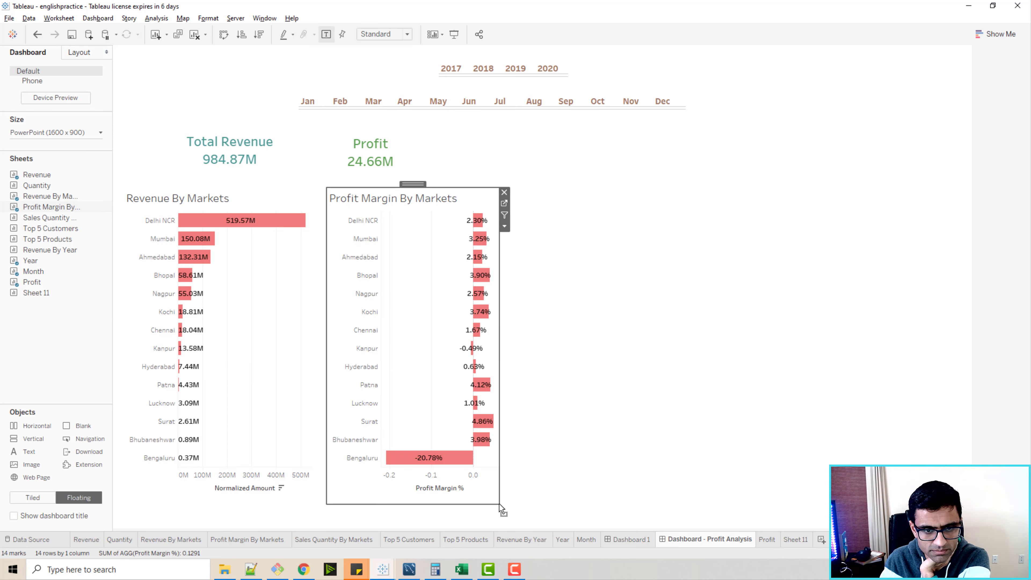
pyautogui.moveTo(327, 189); pyautogui.dragTo(311, 187)
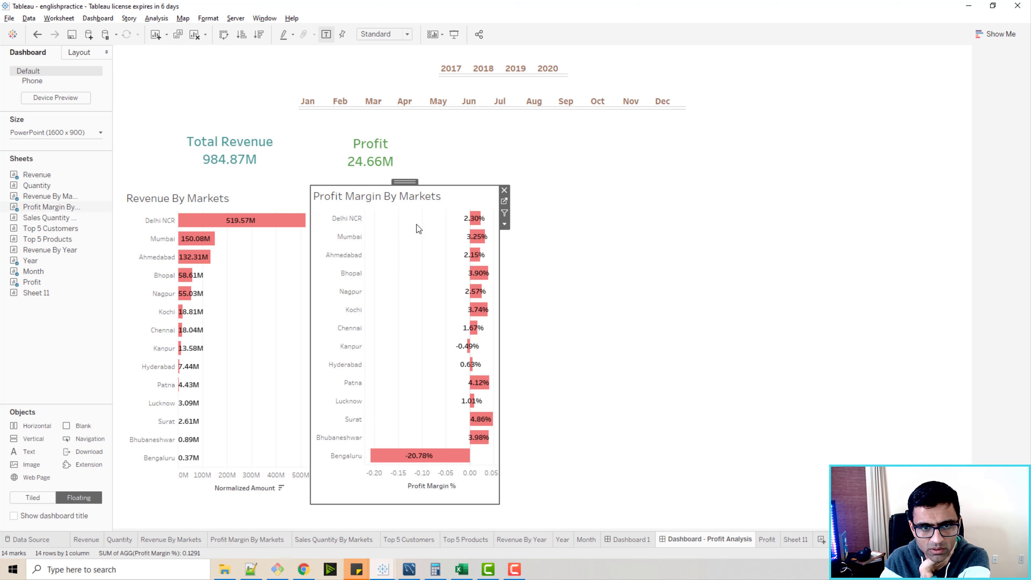
# Center-align the Profit Margin By Markets title in the sheet's title editor.
pyautogui.doubleClick(399, 198)
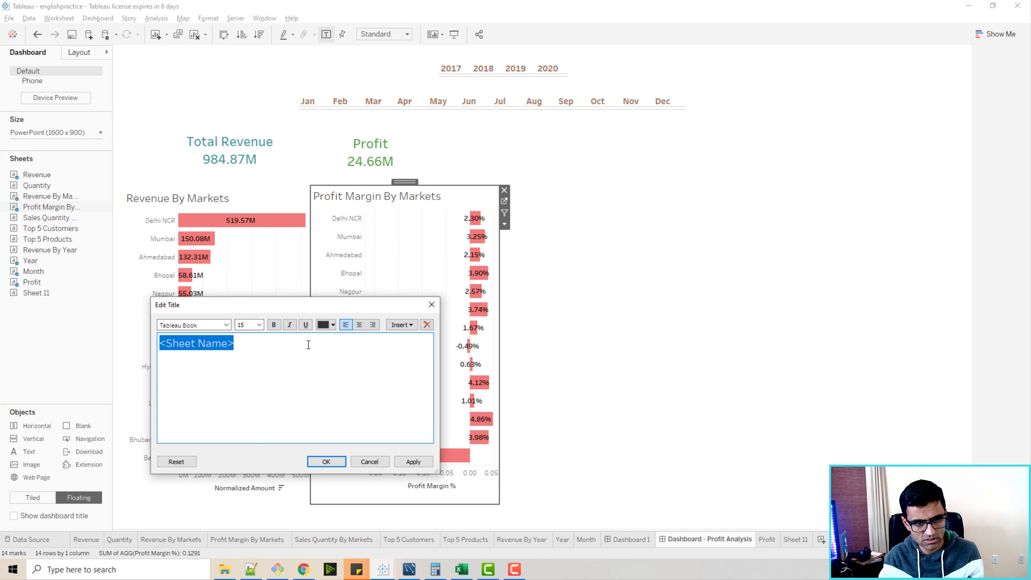
pyautogui.click(359, 325)
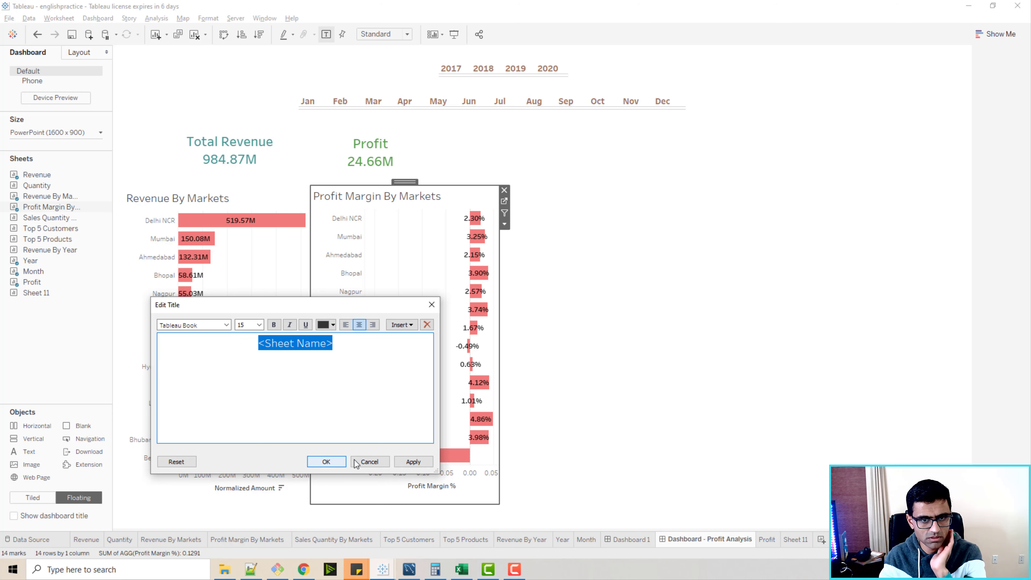
pyautogui.click(326, 461)
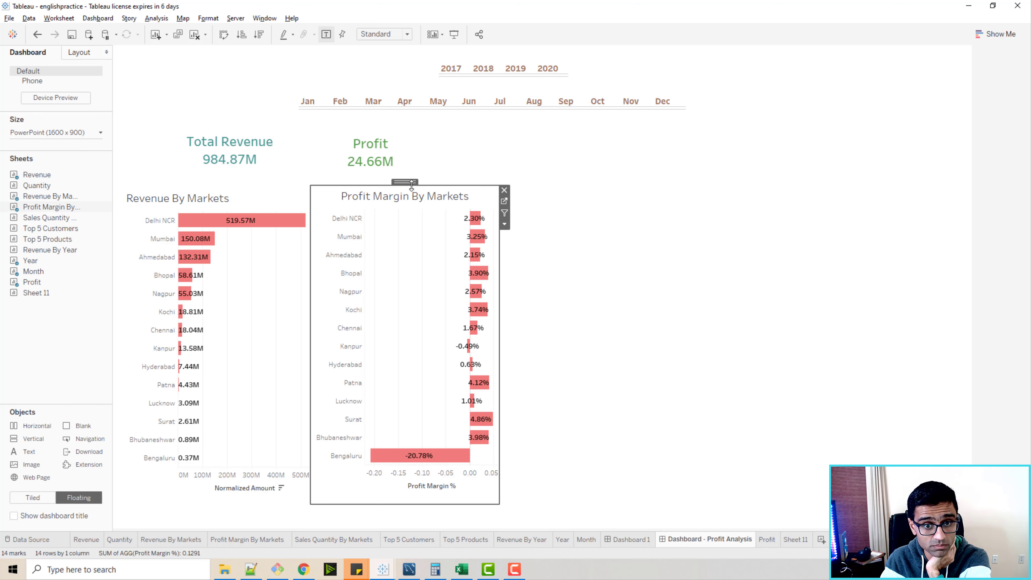
# Nudge the profit margin chart into alignment and move the Profit card to sit above it.
pyautogui.moveTo(403, 183); pyautogui.dragTo(398, 182)
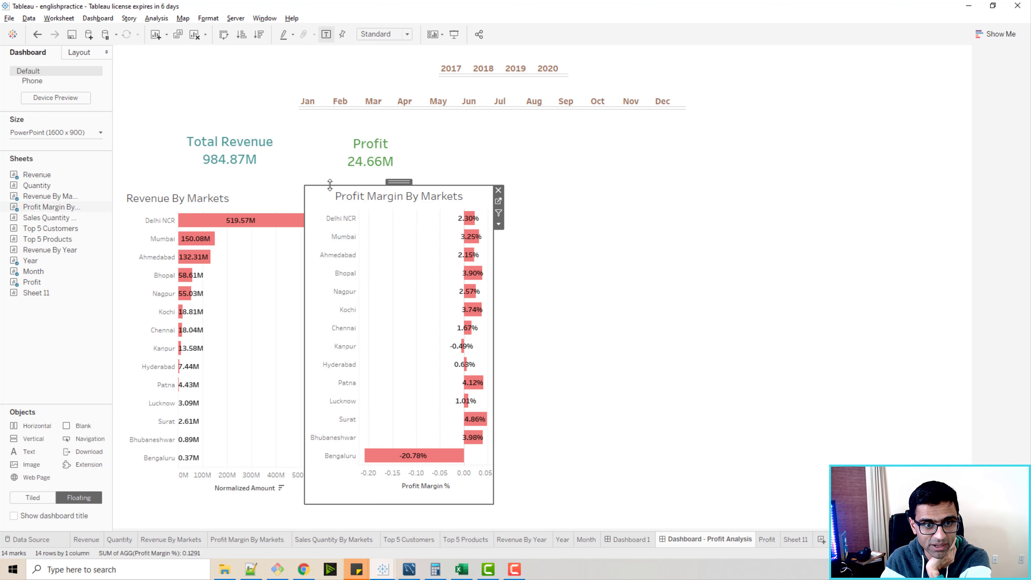
pyautogui.click(306, 181)
pyautogui.click(307, 195)
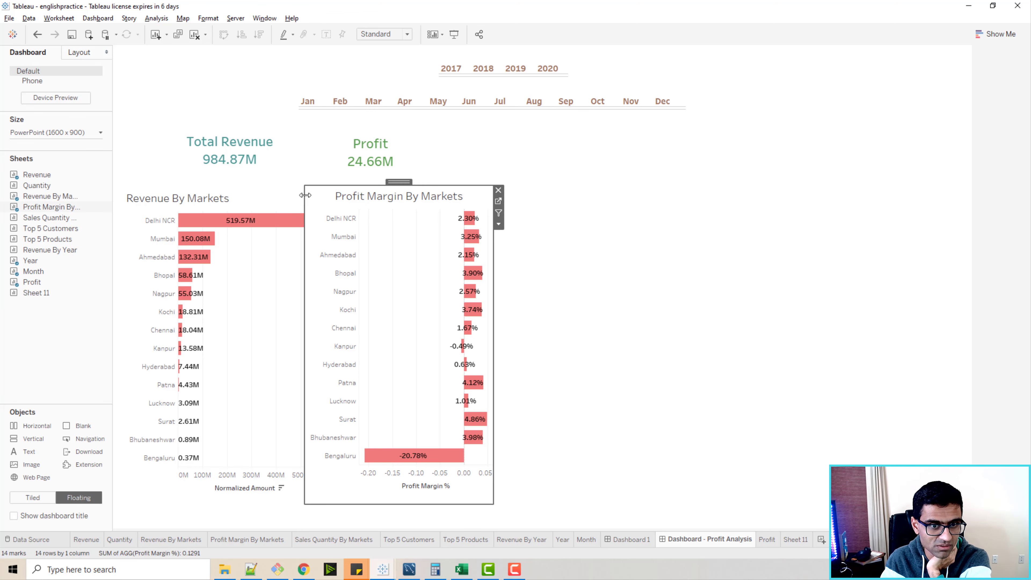
pyautogui.moveTo(398, 182); pyautogui.dragTo(402, 181)
pyautogui.click(381, 144)
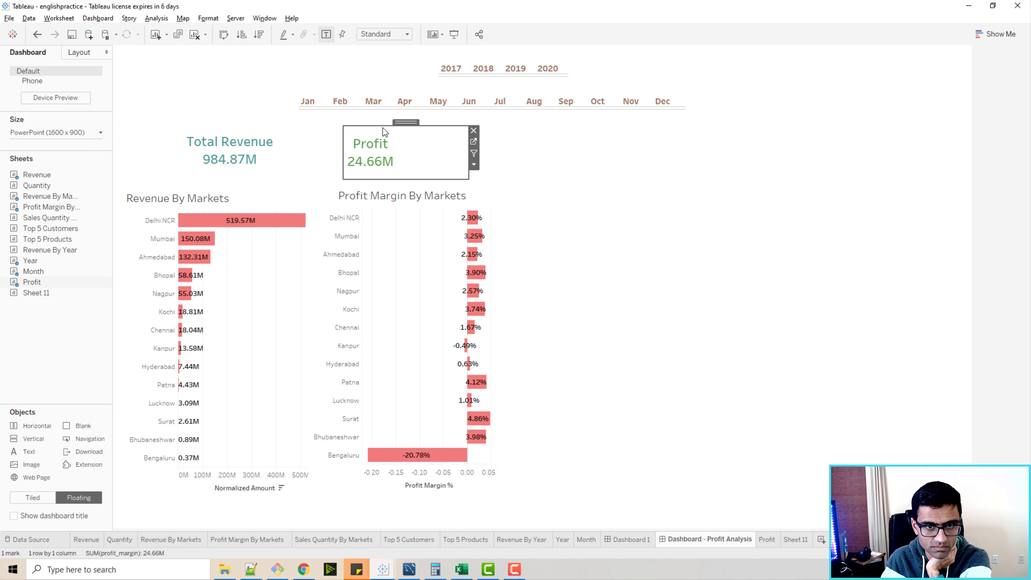
pyautogui.moveTo(402, 123); pyautogui.dragTo(443, 125)
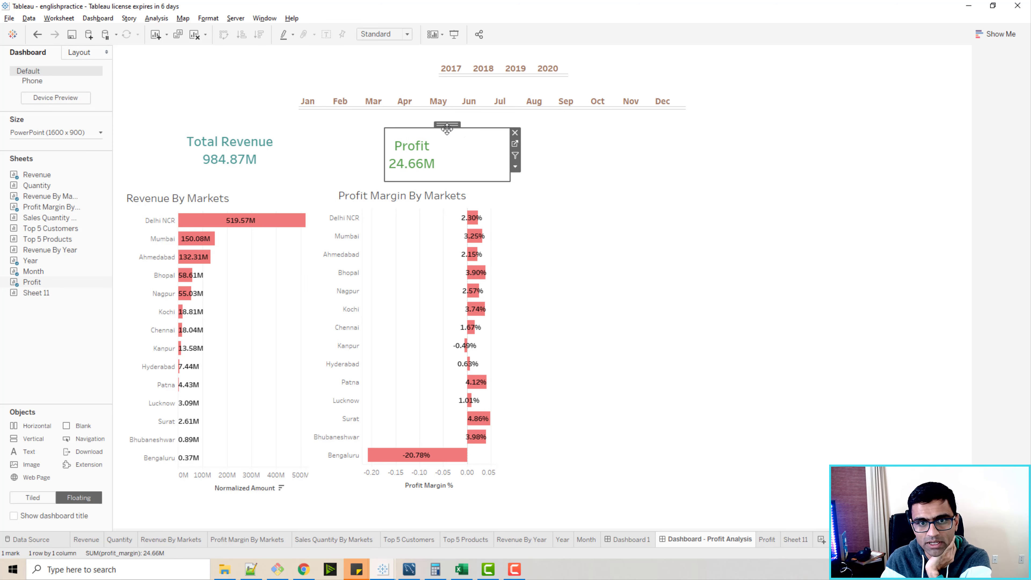
# Filter the dashboard to the year 2020 using the year selector.
pyautogui.click(566, 79)
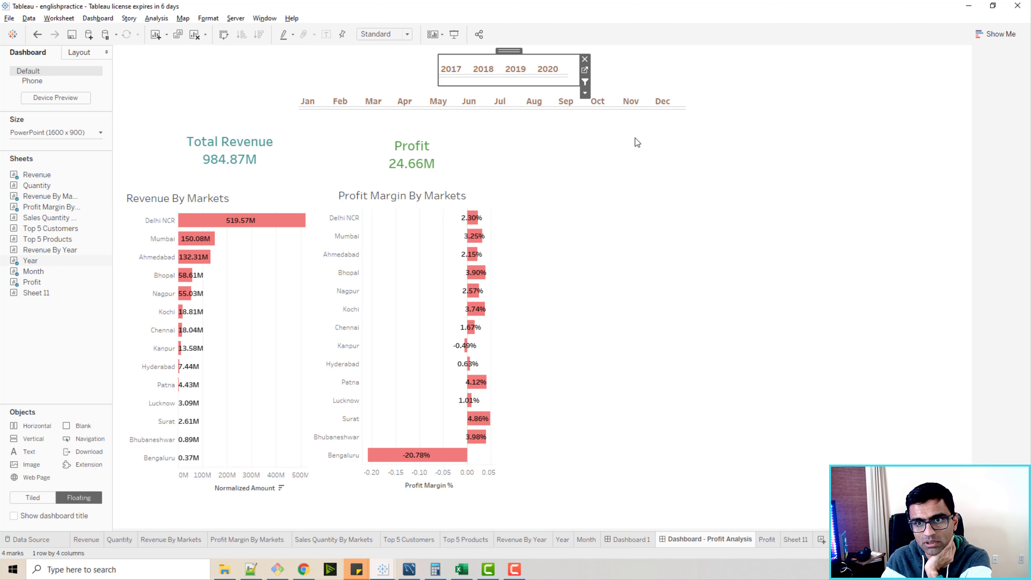
pyautogui.click(683, 118)
pyautogui.click(547, 69)
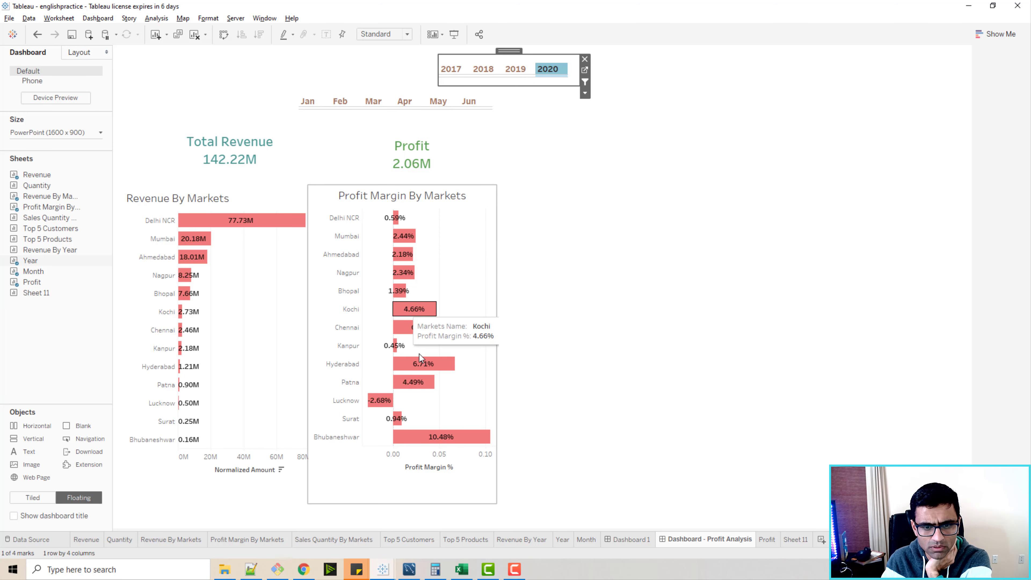
# Sort the profit margin chart's markets by Profit Margin % in descending order.
pyautogui.click(458, 467)
pyautogui.click(458, 467)
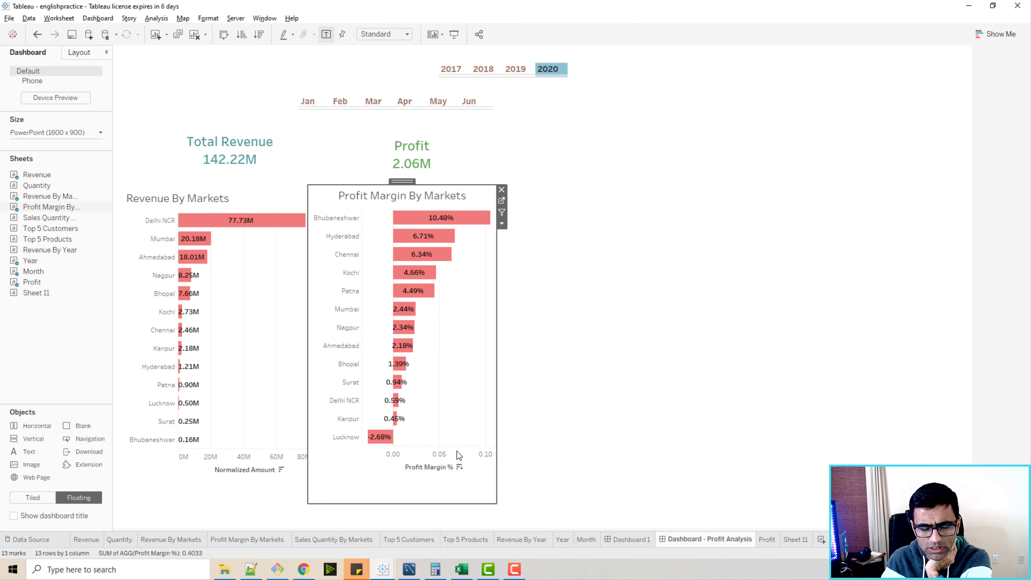
pyautogui.click(567, 221)
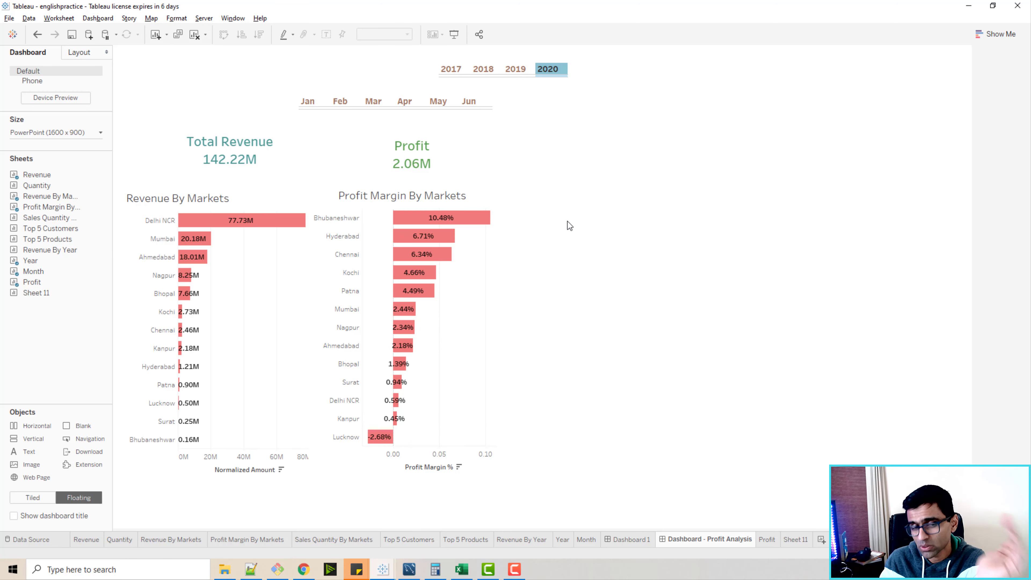
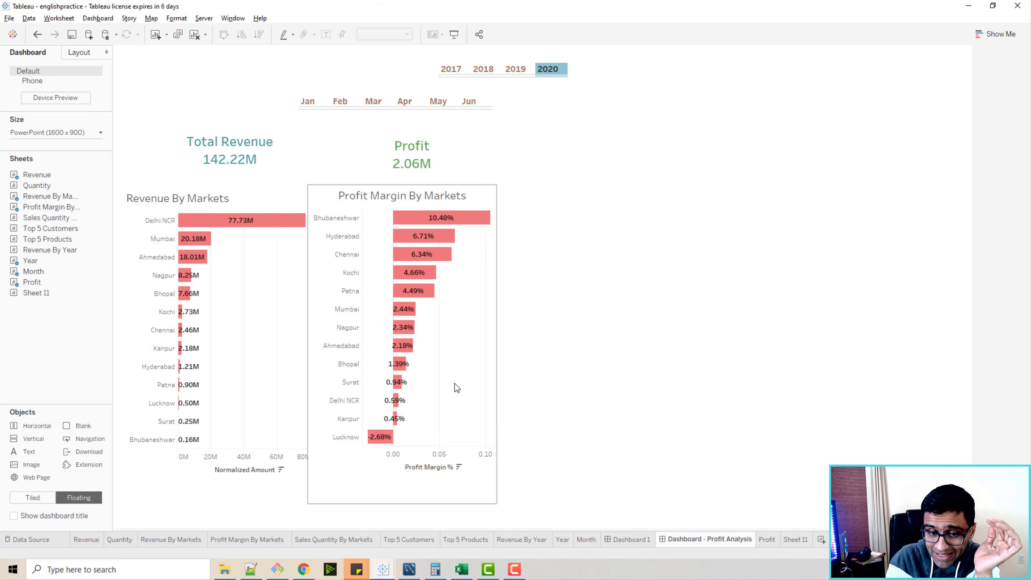
pyautogui.moveTo(396, 406)
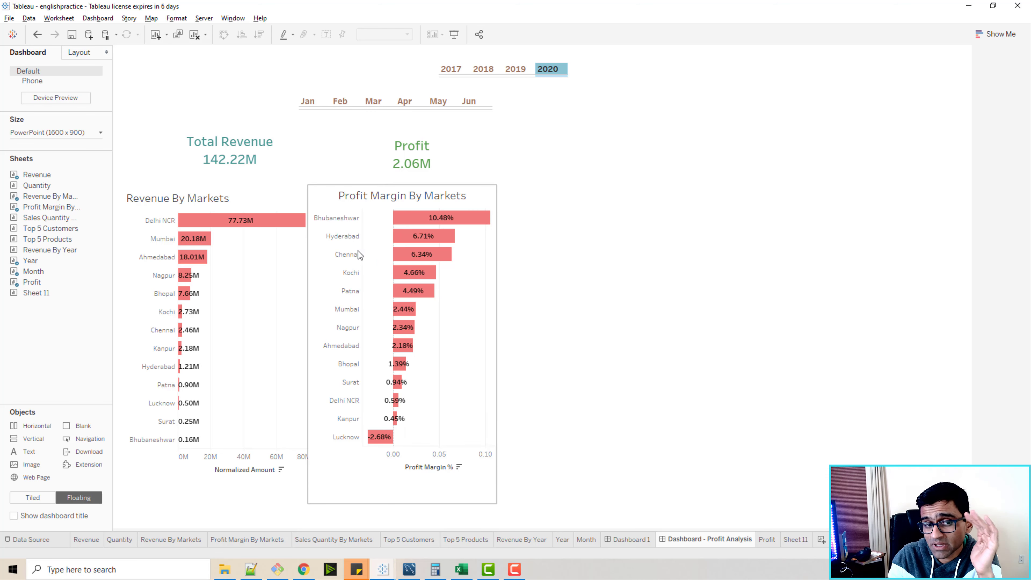
pyautogui.moveTo(438, 214)
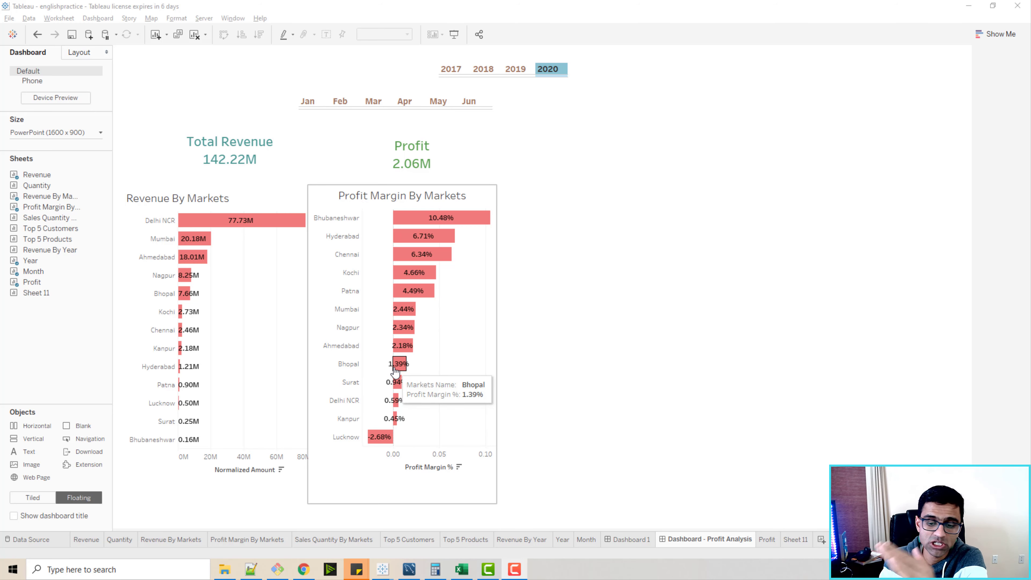
# Open the empty Sheet 11 and rename it as Profit Trend.
pyautogui.click(794, 541)
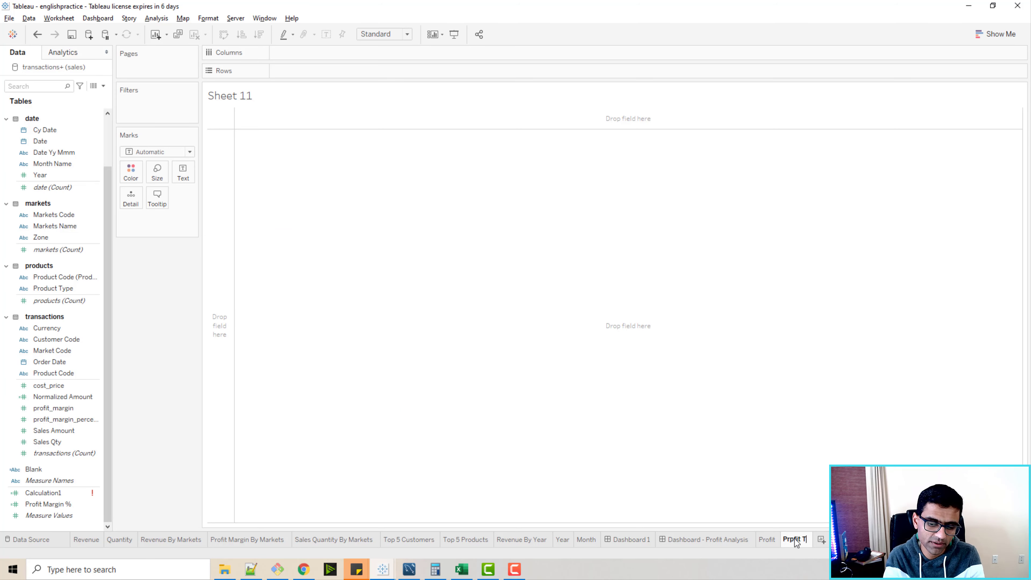
pyautogui.write('Prpfit Trend')
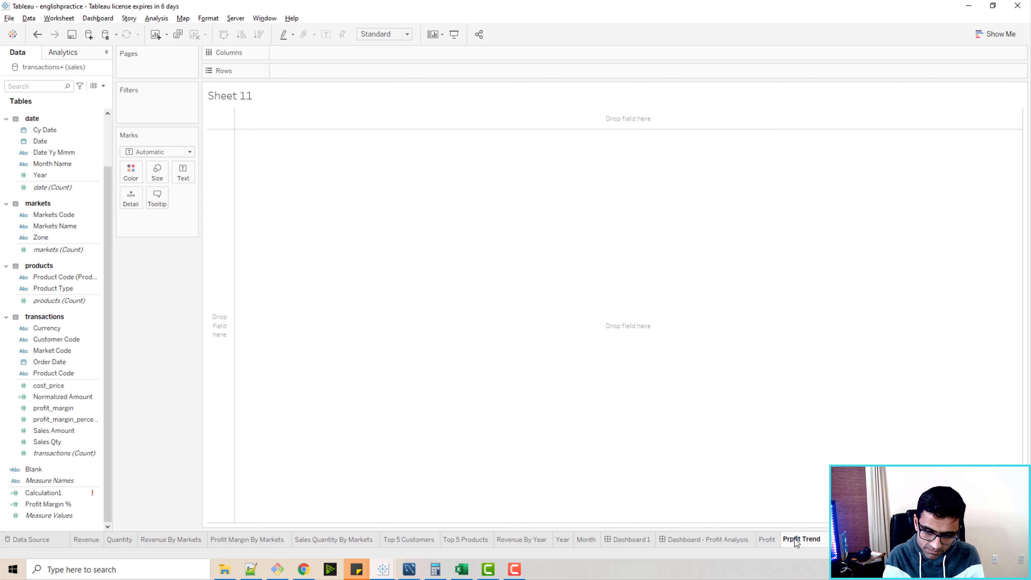
pyautogui.press('Return')
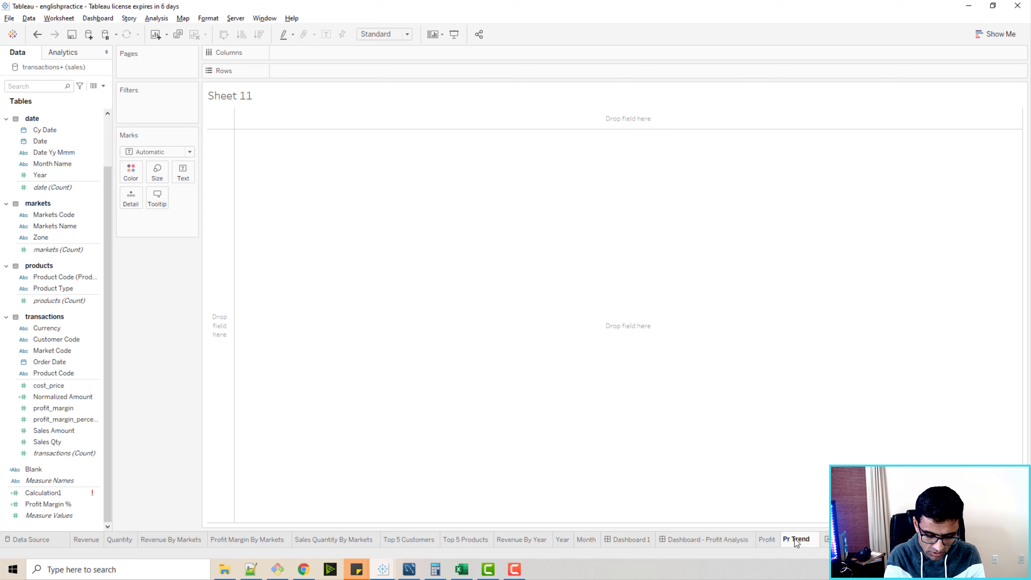
pyautogui.press('Return')
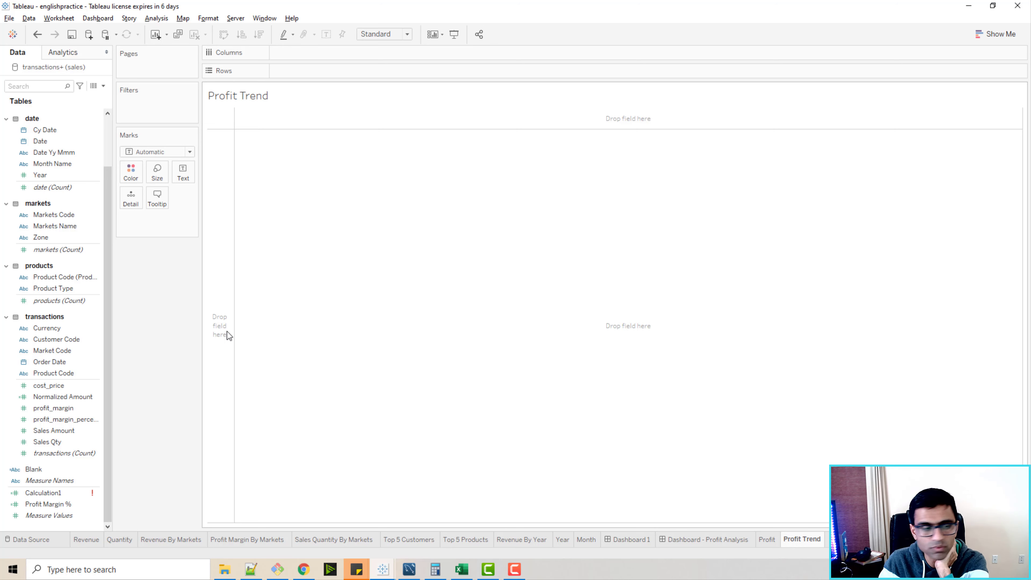
# Plot Normalized Amount on the rows against the year of Cy Date on the columns.
pyautogui.click(83, 410)
pyautogui.moveTo(84, 410); pyautogui.dragTo(312, 72)
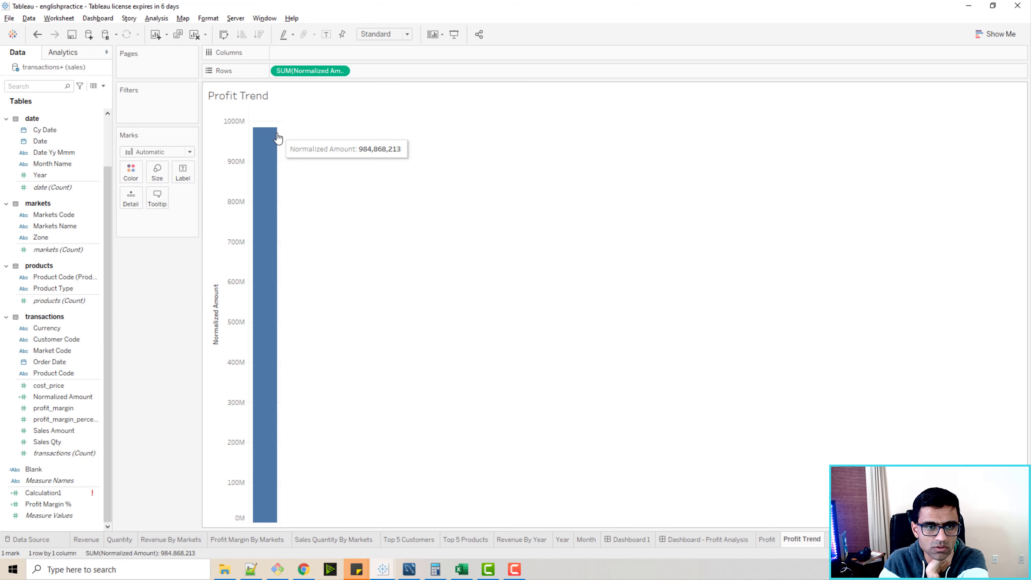
pyautogui.click(92, 143)
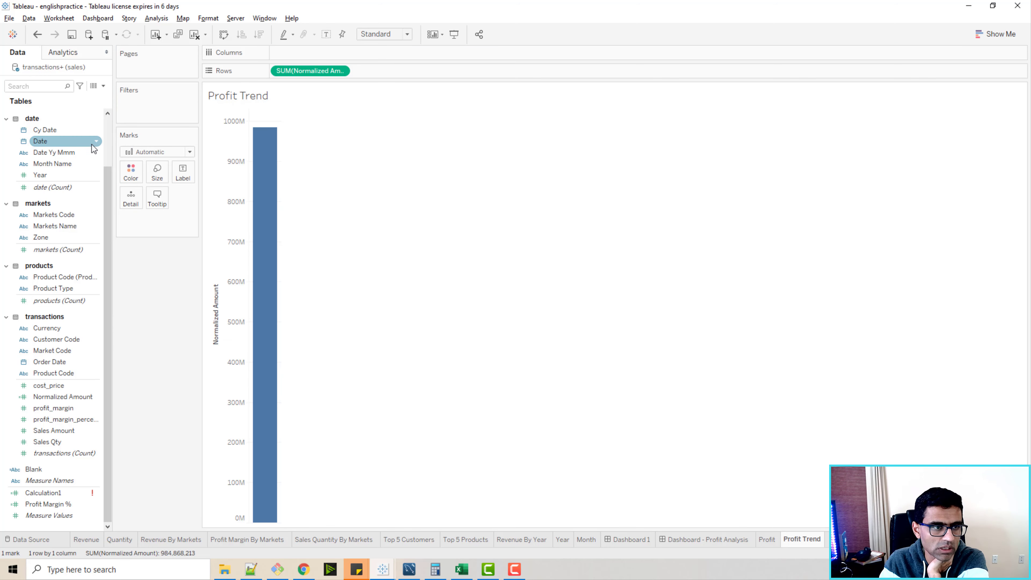
pyautogui.click(36, 130)
pyautogui.moveTo(39, 134); pyautogui.dragTo(310, 53)
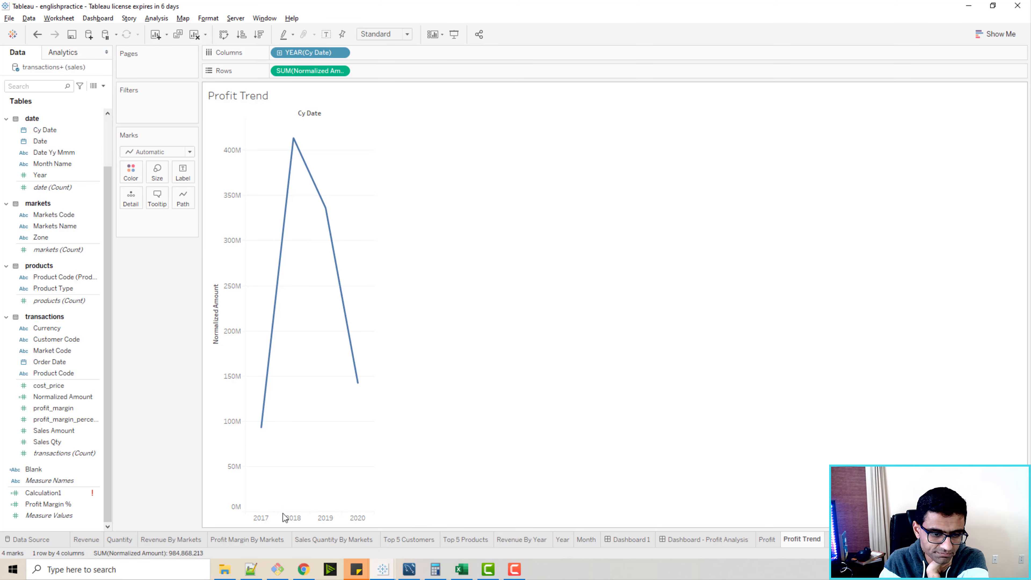
# Break Cy Date down to quarters and show Normalized Amount as one continuous line across all years' quarters.
pyautogui.click(248, 518)
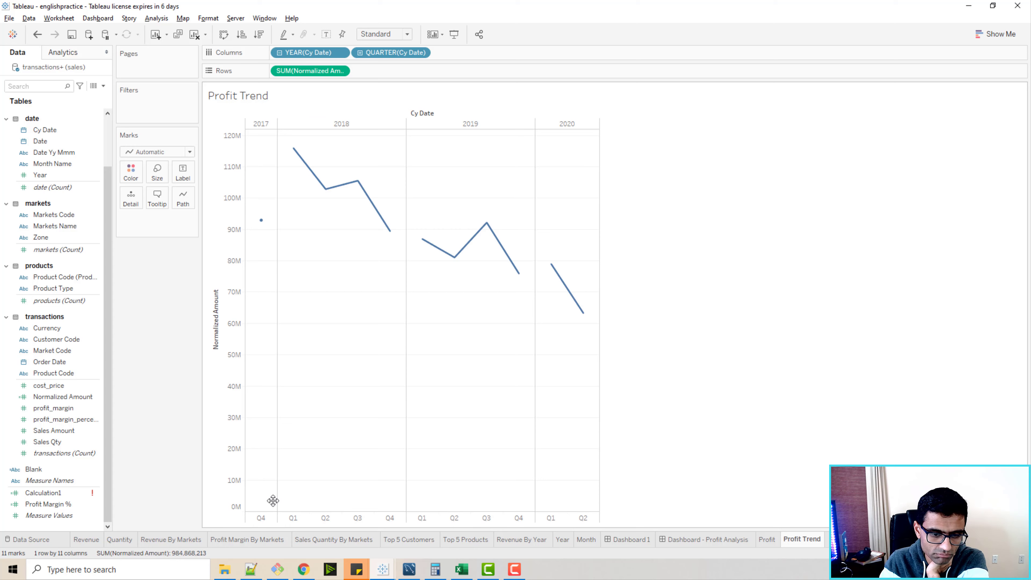
pyautogui.click(1002, 34)
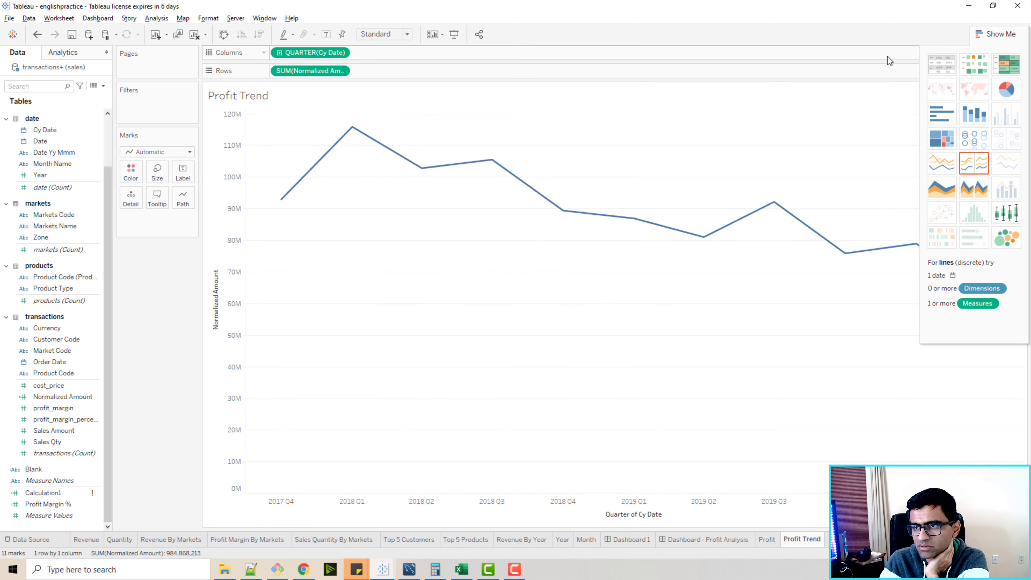
pyautogui.click(996, 34)
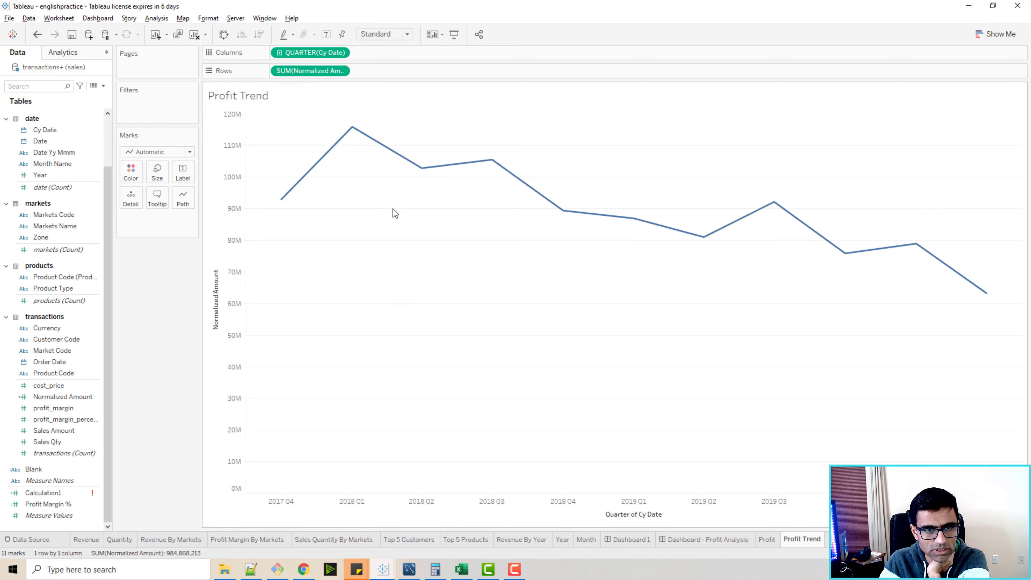
# Convert the quarterly chart to bars and swap rows and columns so the bars stand vertically.
pyautogui.click(990, 35)
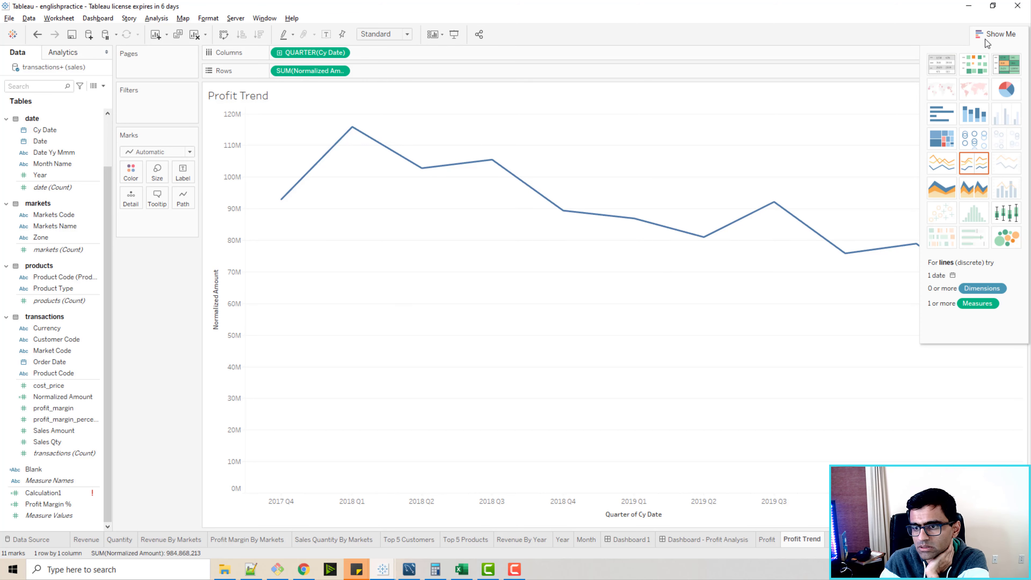
pyautogui.click(941, 114)
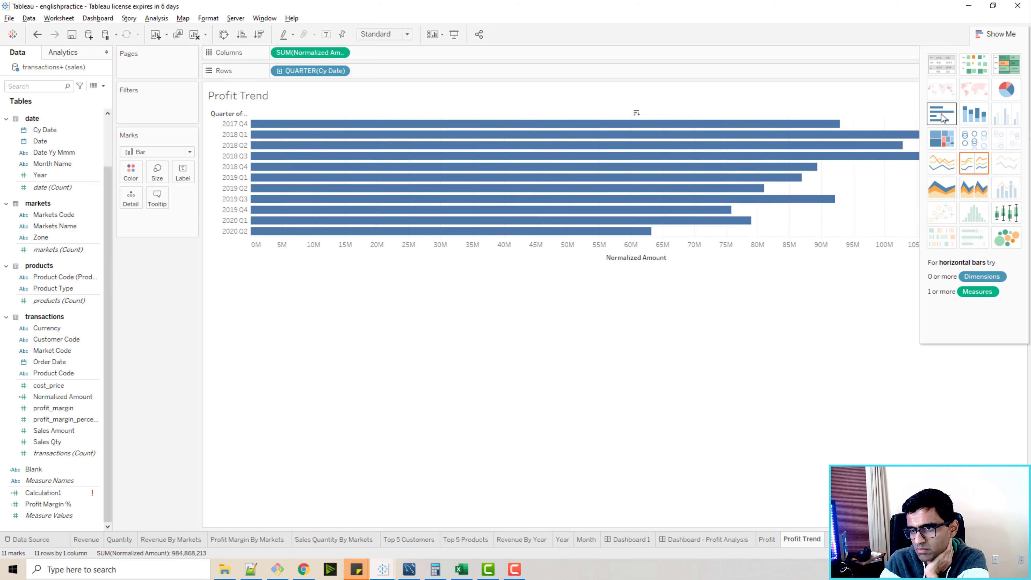
pyautogui.click(223, 34)
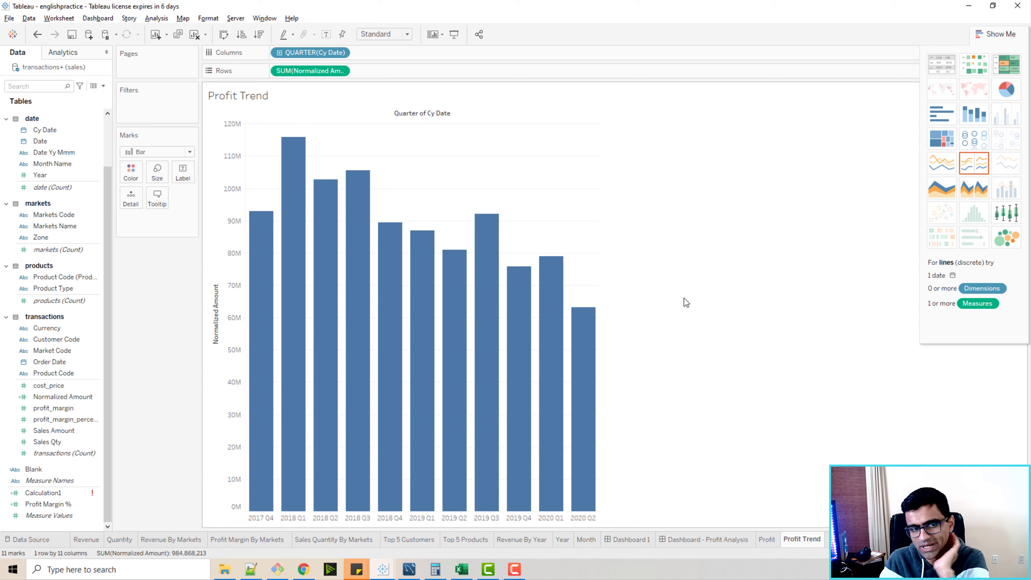
# Hide the Quarter of Cy Date field label above the bars and clear the sheet's title text.
pyautogui.rightClick(434, 114)
pyautogui.click(467, 158)
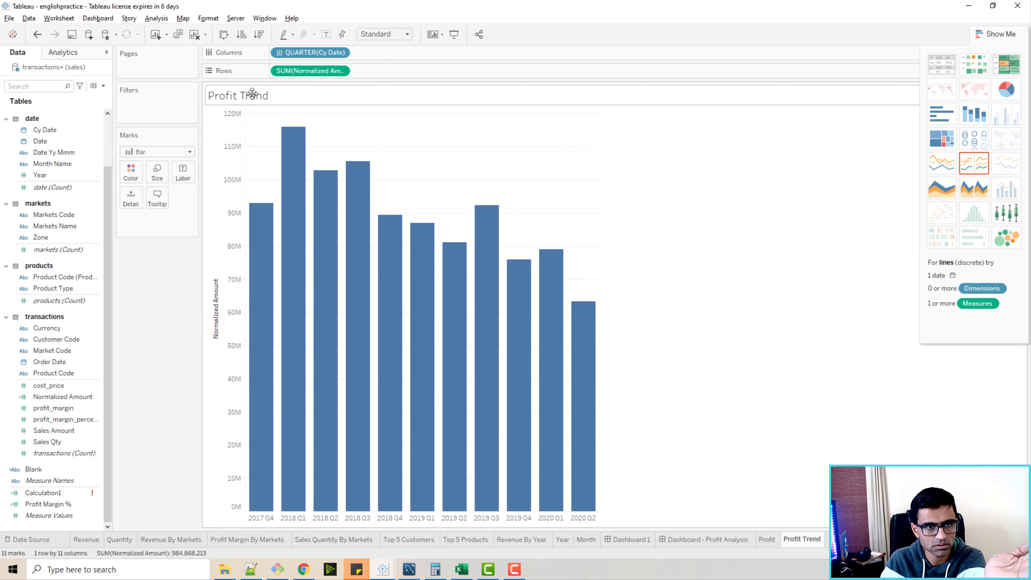
pyautogui.doubleClick(252, 93)
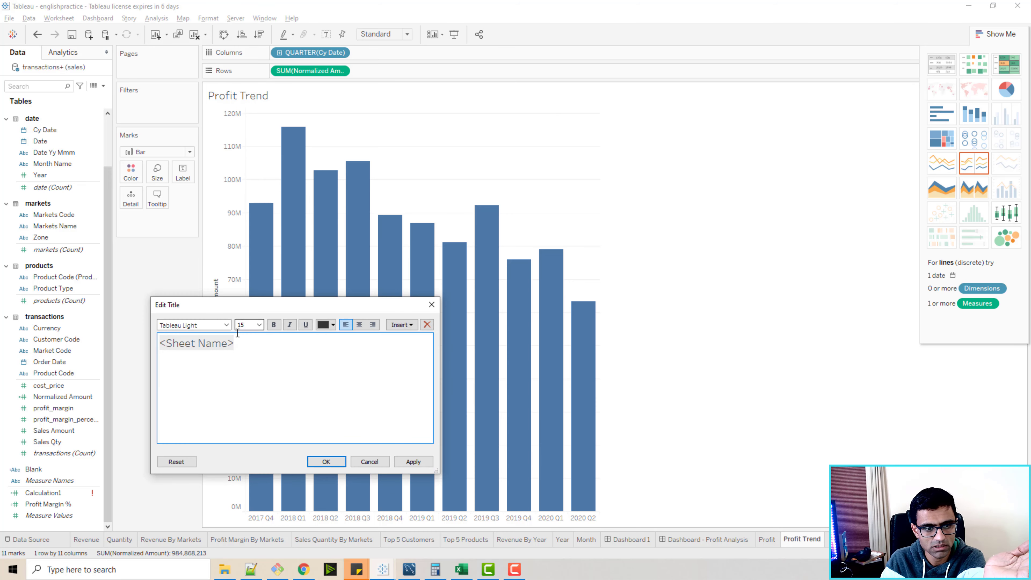
pyautogui.hotkey('ctrl', 'a')
pyautogui.press('Delete')
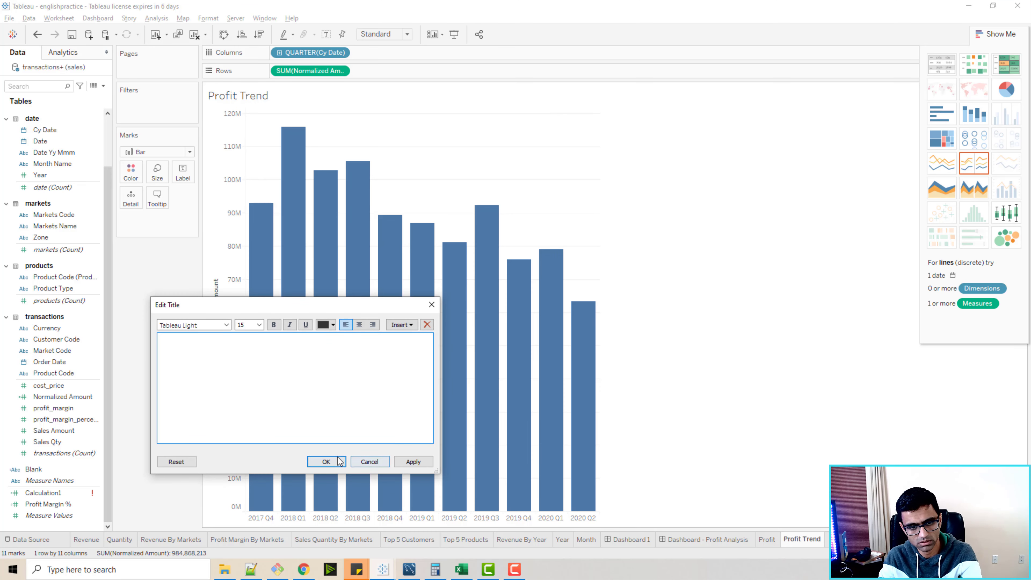
pyautogui.click(326, 462)
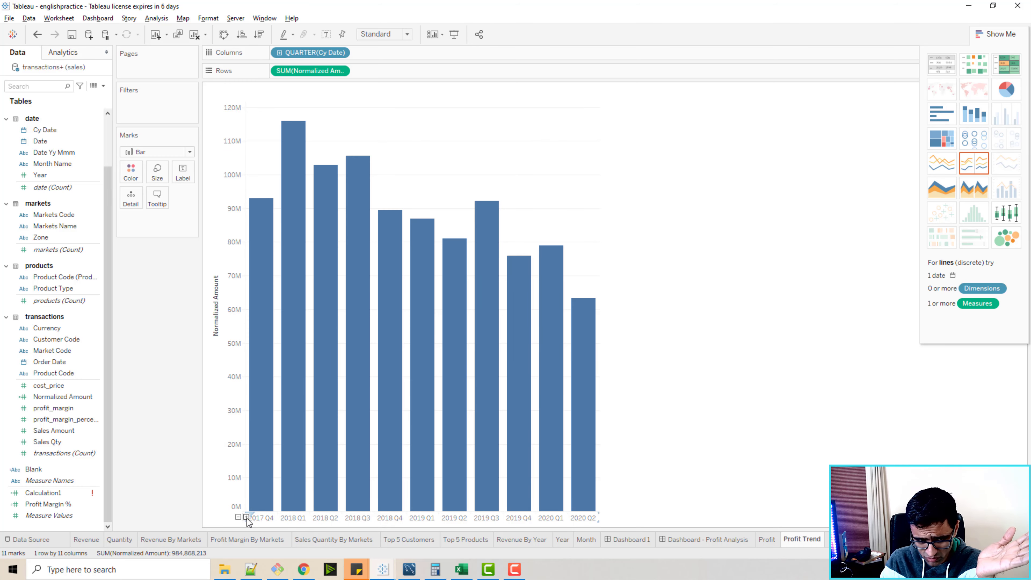
# Drill the Cy Date axis down to months and back up to quarters.
pyautogui.click(247, 517)
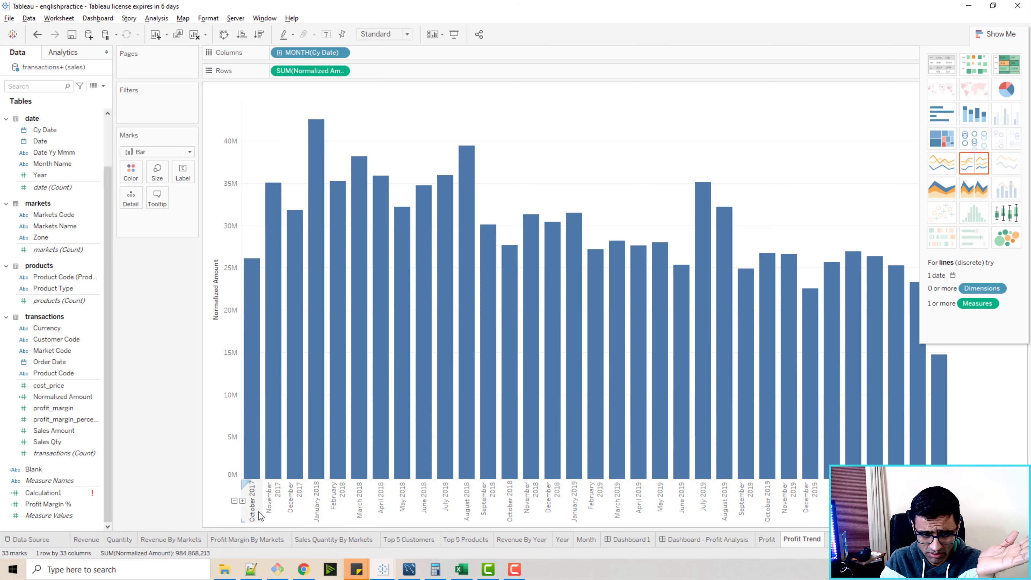
pyautogui.click(234, 501)
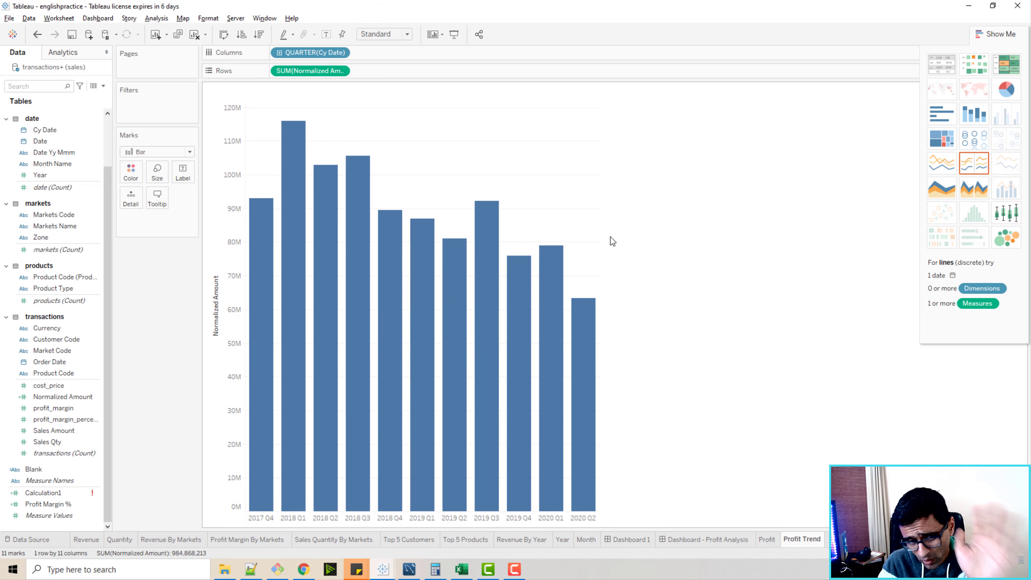
# Add Profit Margin % to the rows as a second measure after Normalized Amount.
pyautogui.click(59, 504)
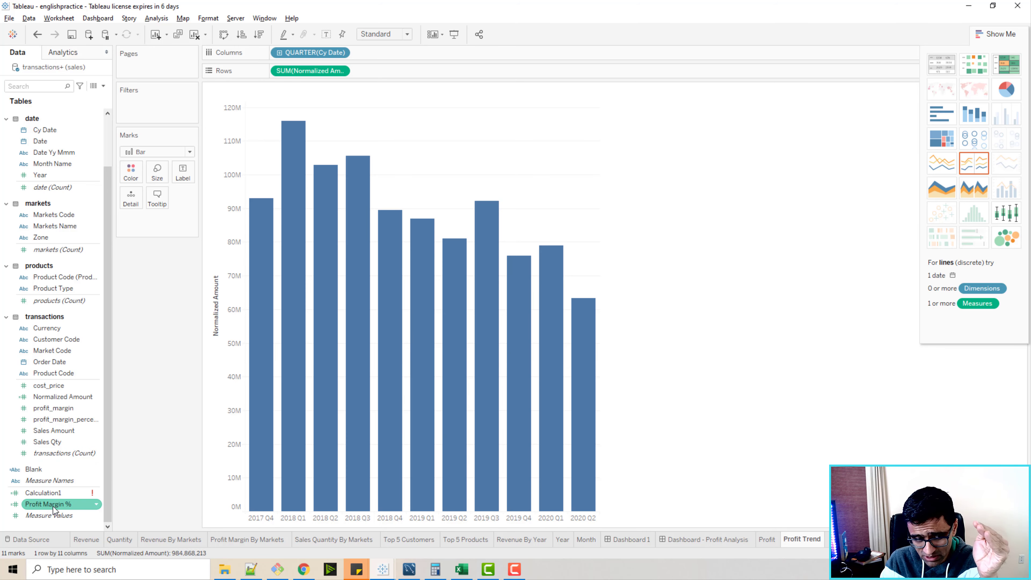
pyautogui.moveTo(53, 506)
pyautogui.mouseDown()
pyautogui.moveTo(287, 165)
pyautogui.moveTo(364, 80)
pyautogui.moveTo(388, 74)
pyautogui.mouseUp()
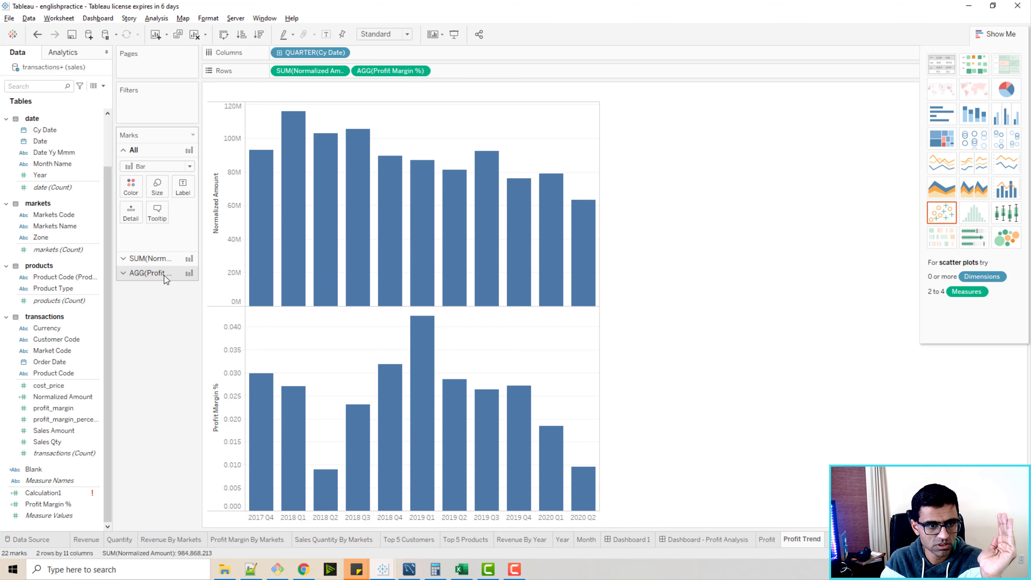
# Change the Profit Margin % marks from bars to a line and colour it green.
pyautogui.moveTo(200, 243); pyautogui.dragTo(238, 242)
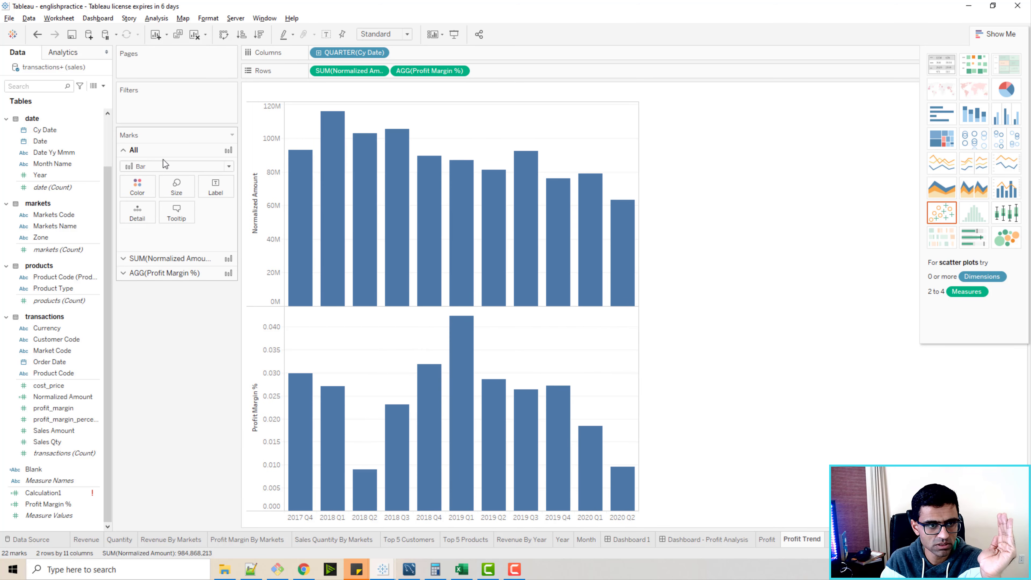
pyautogui.click(124, 274)
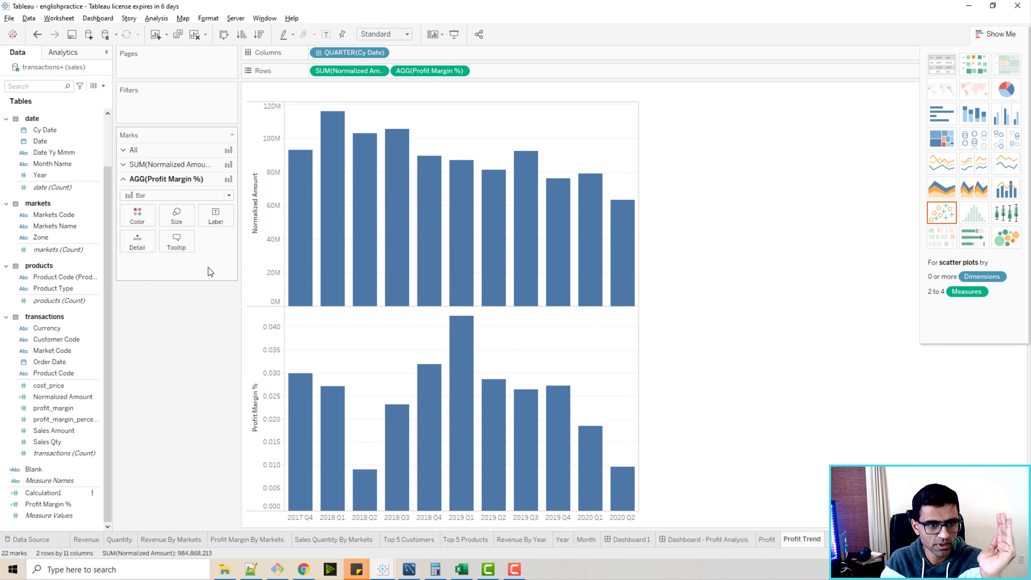
pyautogui.click(229, 196)
pyautogui.click(156, 232)
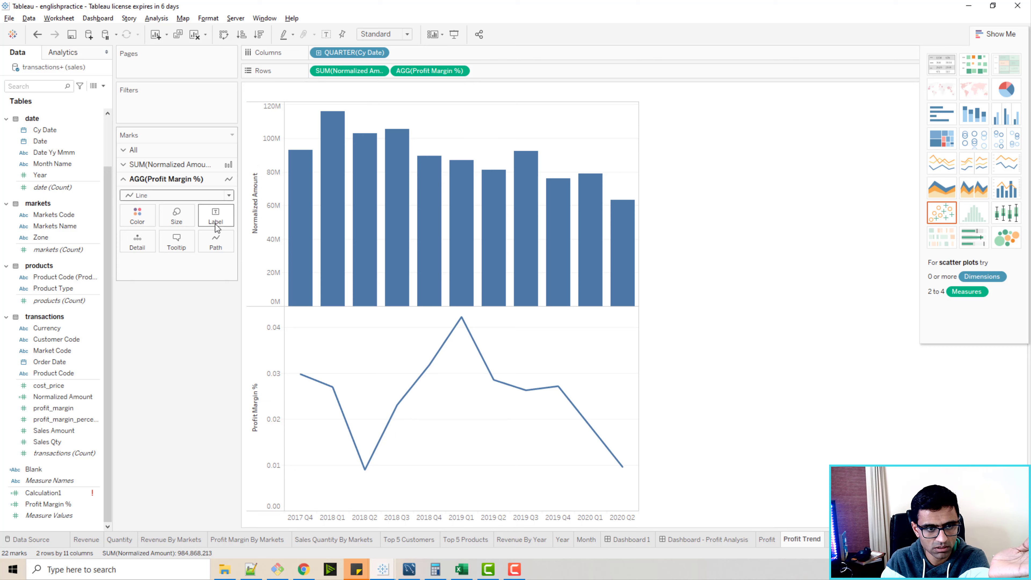
pyautogui.click(146, 219)
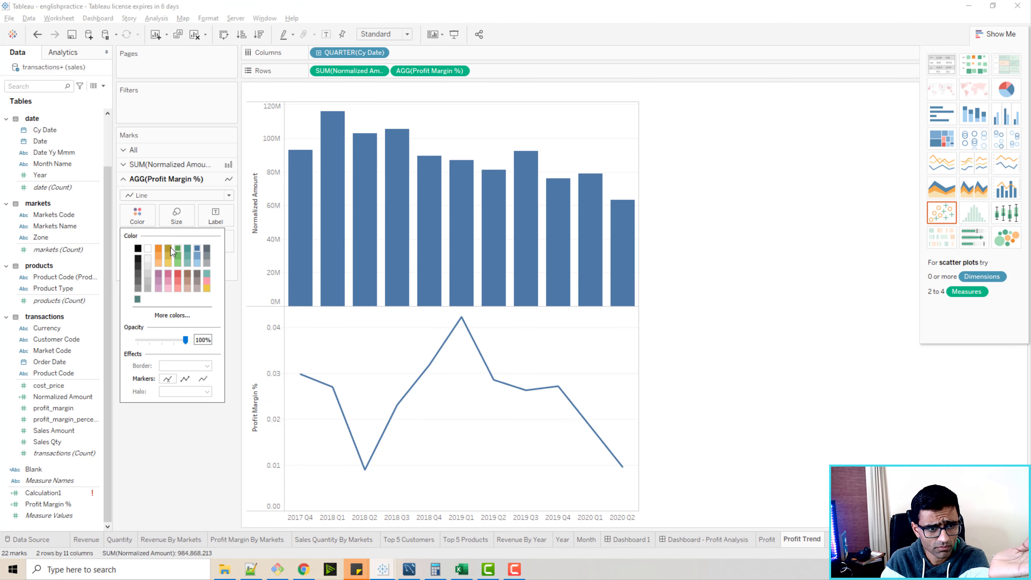
pyautogui.click(179, 249)
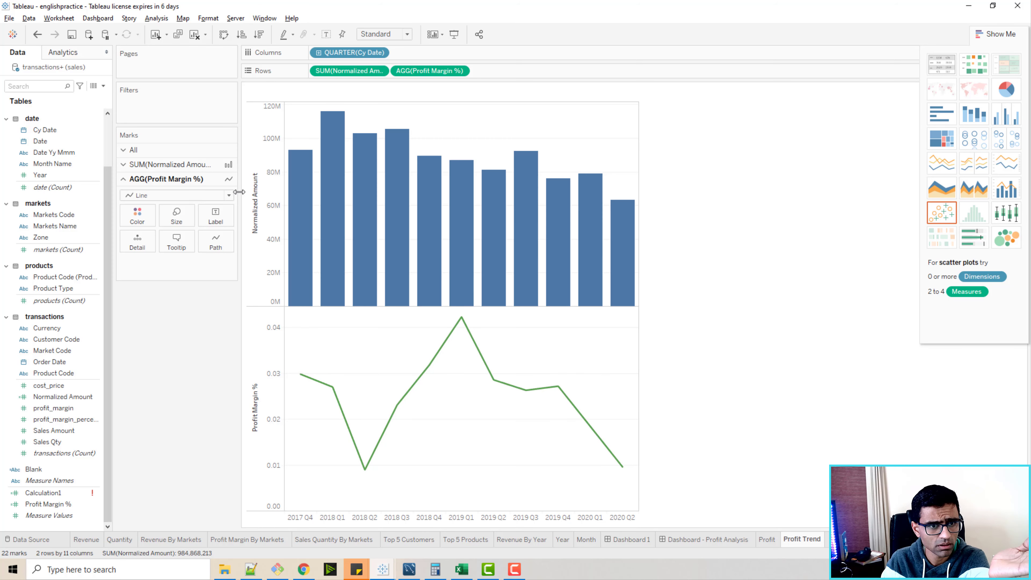
# Colour the Normalized Amount bars light red.
pyautogui.click(131, 165)
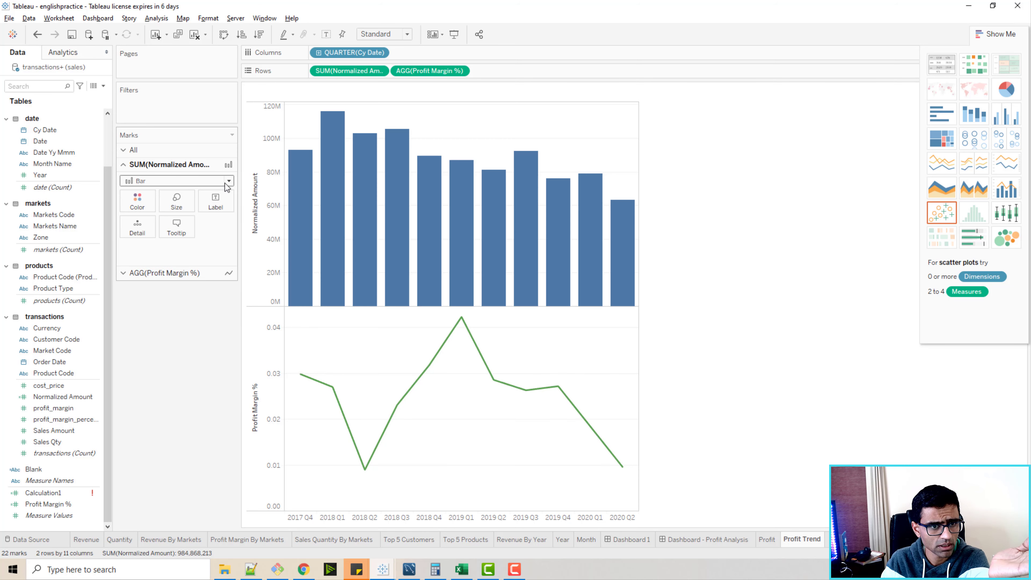
pyautogui.click(138, 203)
pyautogui.click(176, 268)
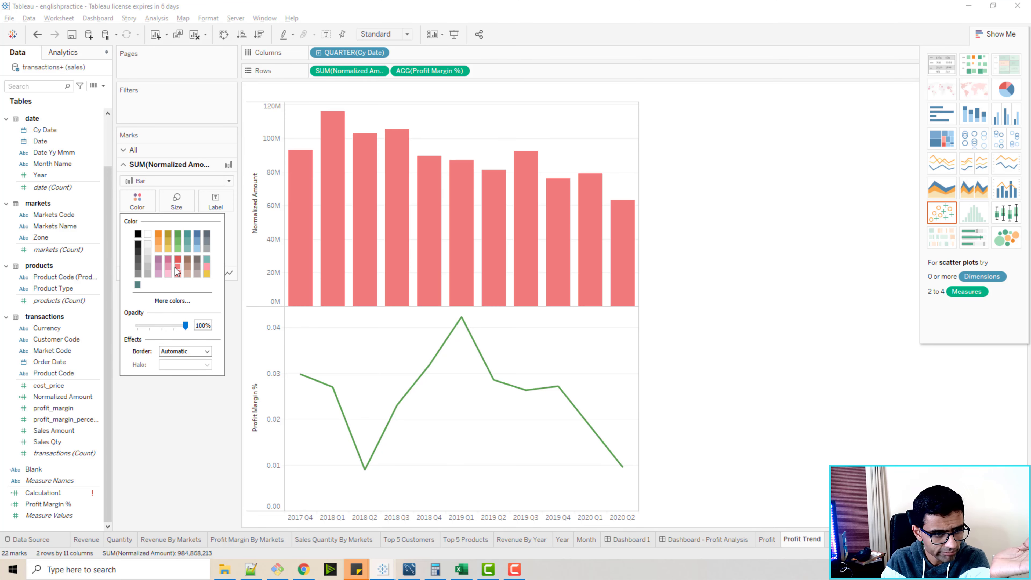
pyautogui.click(232, 298)
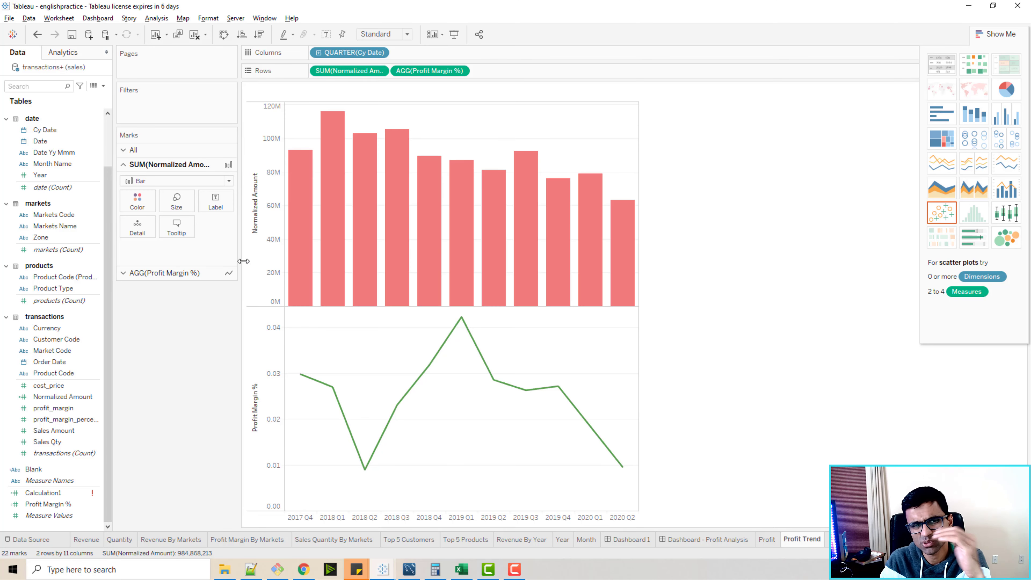
# Combine the Profit Margin % line with the Normalized Amount bars in one chart using a dual axis.
pyautogui.rightClick(260, 357)
pyautogui.click(282, 406)
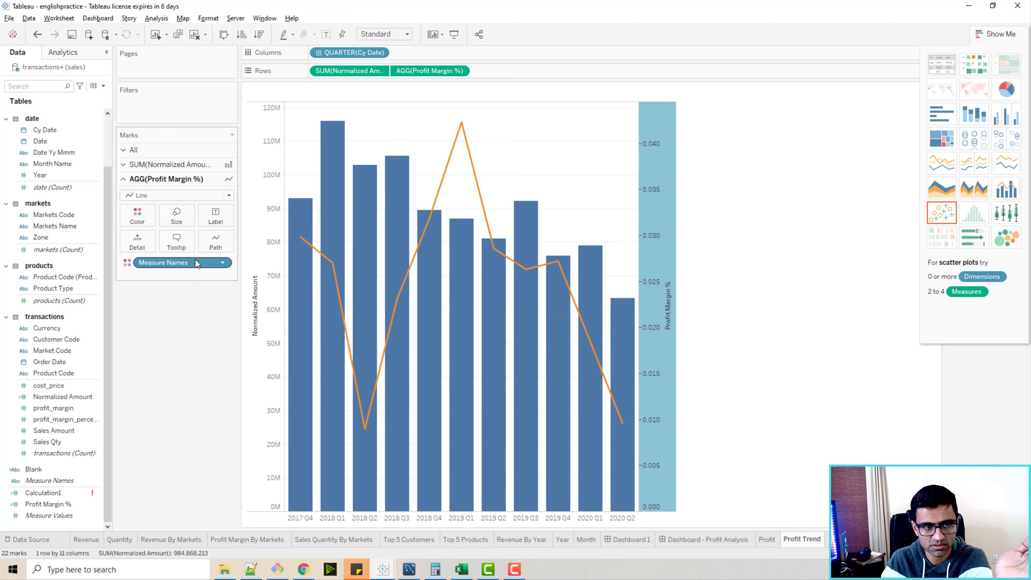
pyautogui.click(230, 194)
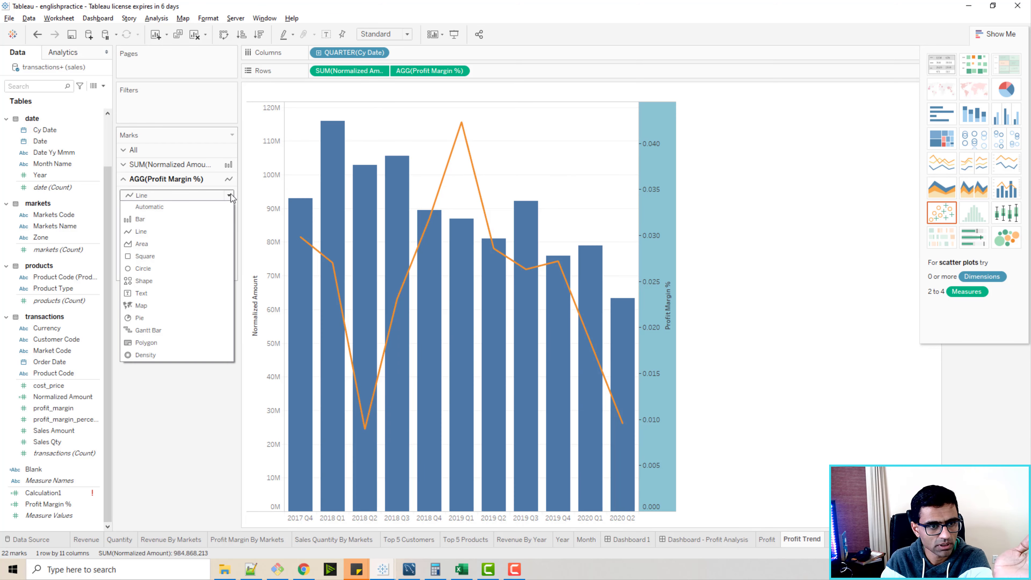
pyautogui.click(230, 193)
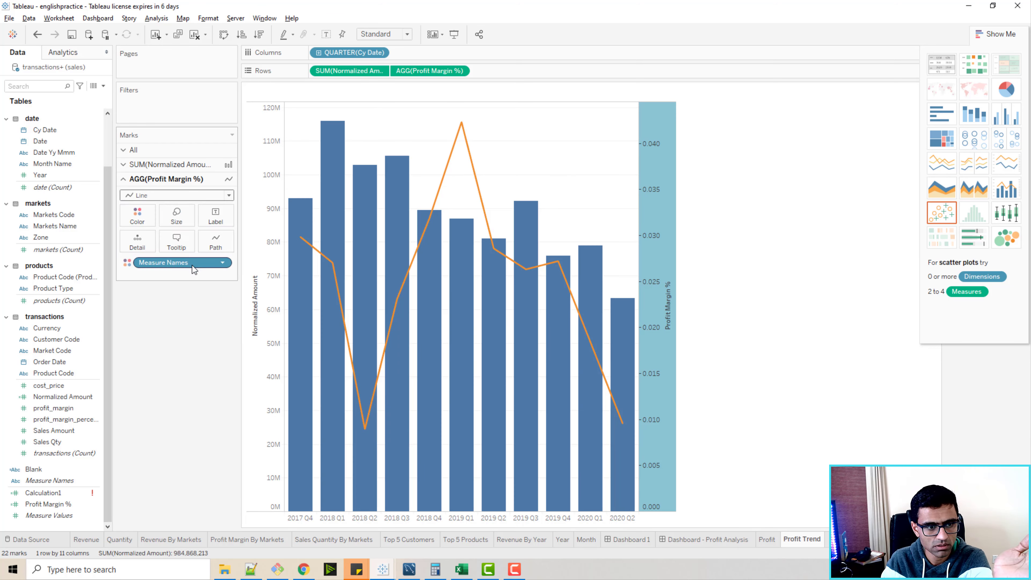
# Apply light red to Normalized Amount and green to Profit Margin % in the combined chart's Measure Names colours.
pyautogui.click(137, 215)
pyautogui.click(168, 250)
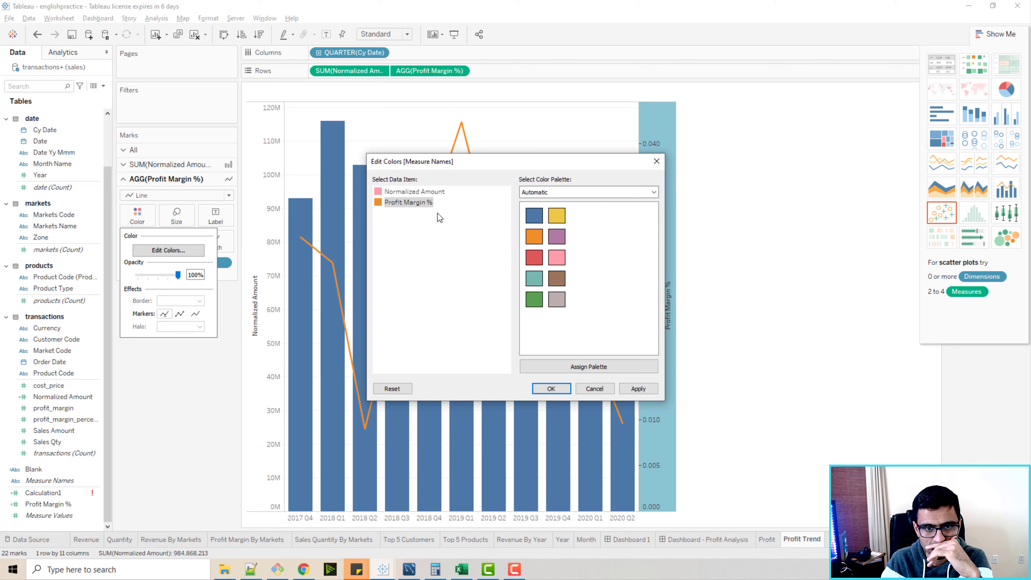
pyautogui.click(637, 389)
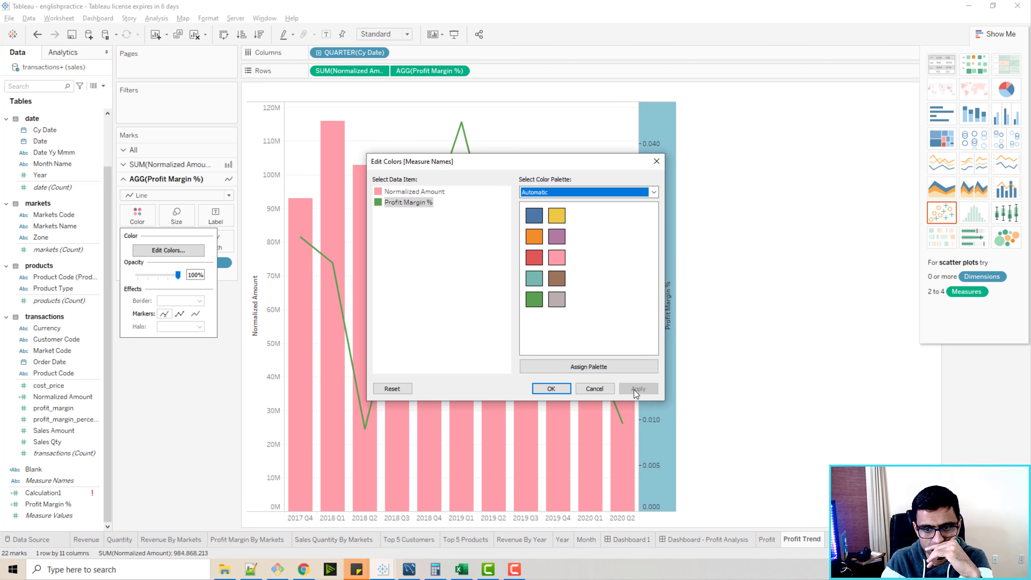
pyautogui.click(551, 388)
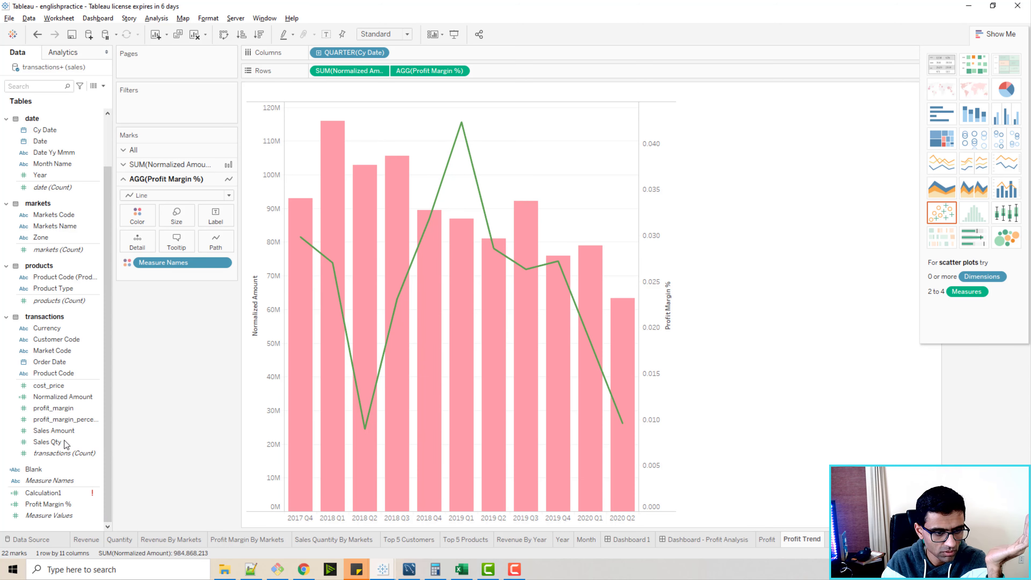
# Label the Profit Margin % line with its Profit Margin % values and format those labels as percentages.
pyautogui.moveTo(63, 396); pyautogui.dragTo(58, 431)
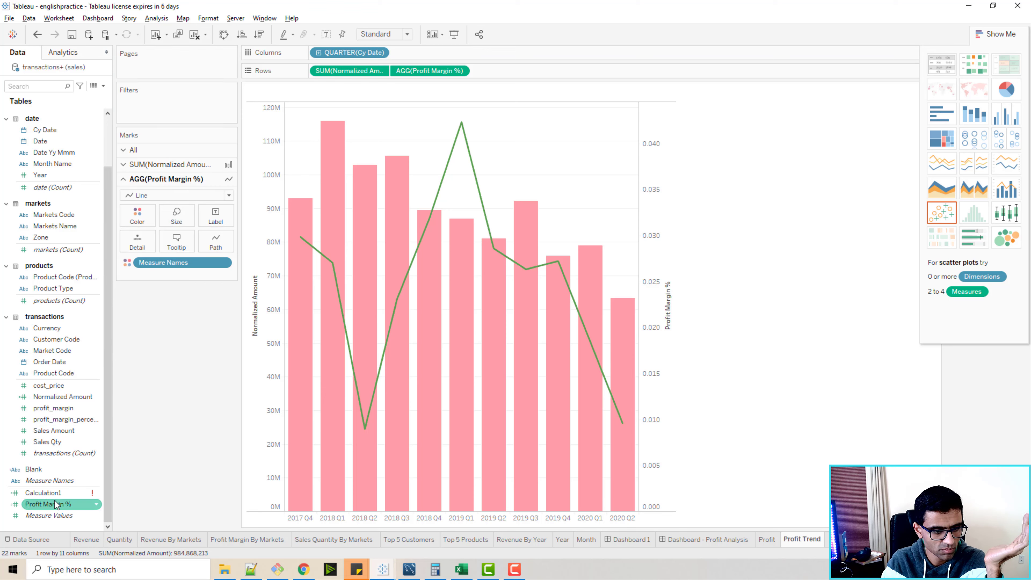
pyautogui.moveTo(48, 504); pyautogui.dragTo(216, 218)
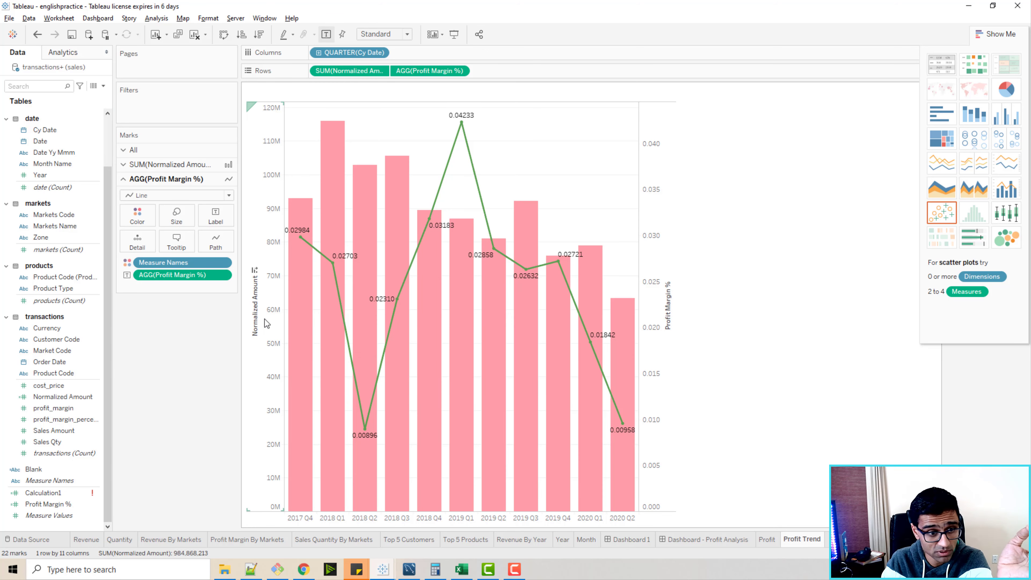
pyautogui.click(222, 275)
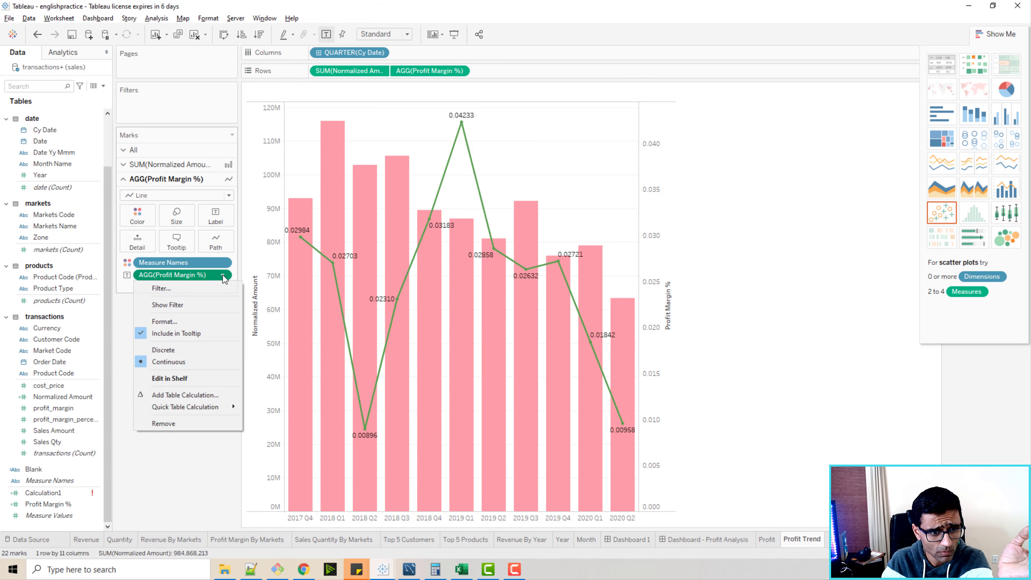
pyautogui.click(164, 321)
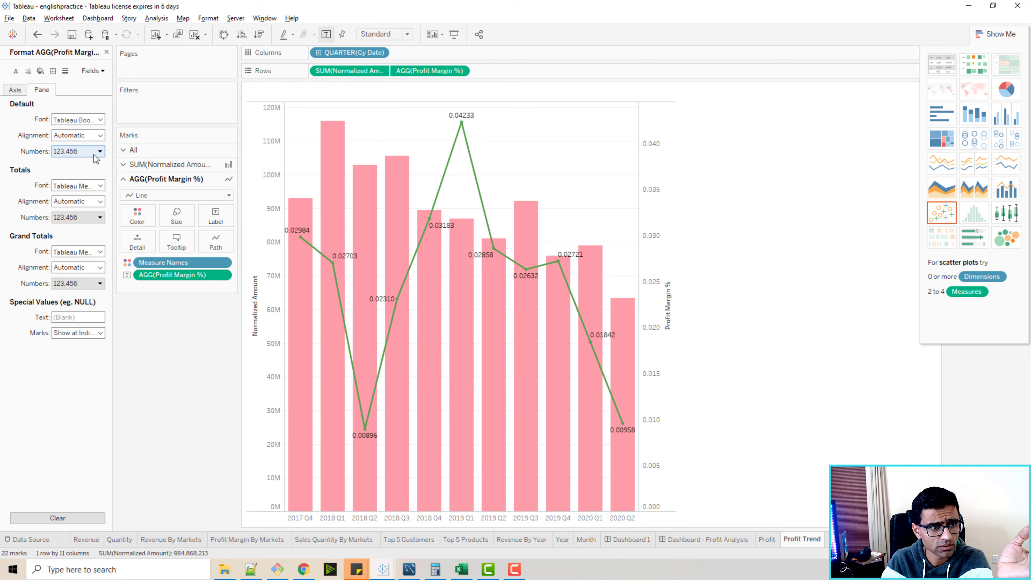
pyautogui.click(76, 151)
pyautogui.click(73, 218)
pyautogui.click(142, 326)
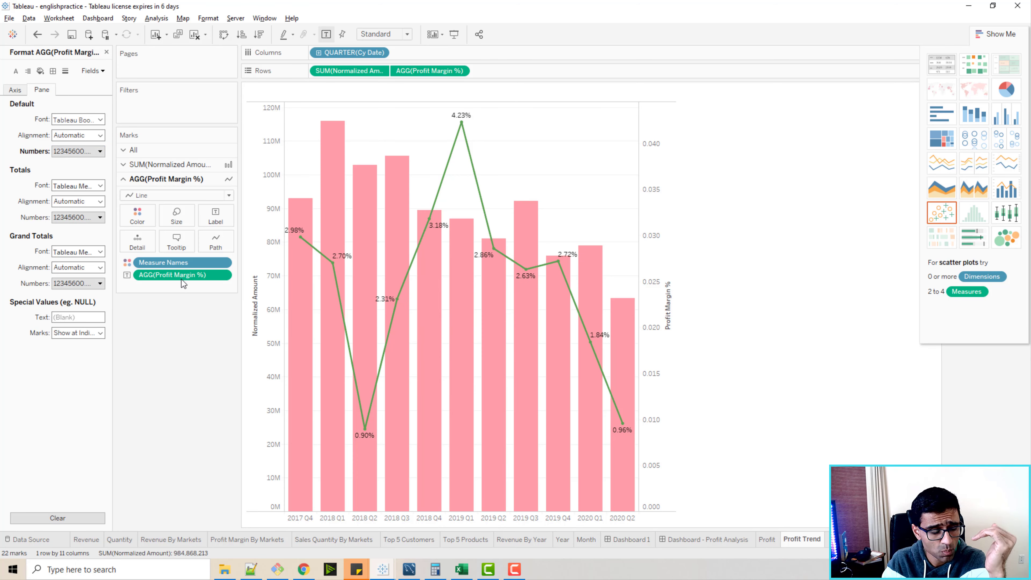
# Label the revenue bars with their Normalized Amount values.
pyautogui.click(122, 165)
pyautogui.click(106, 52)
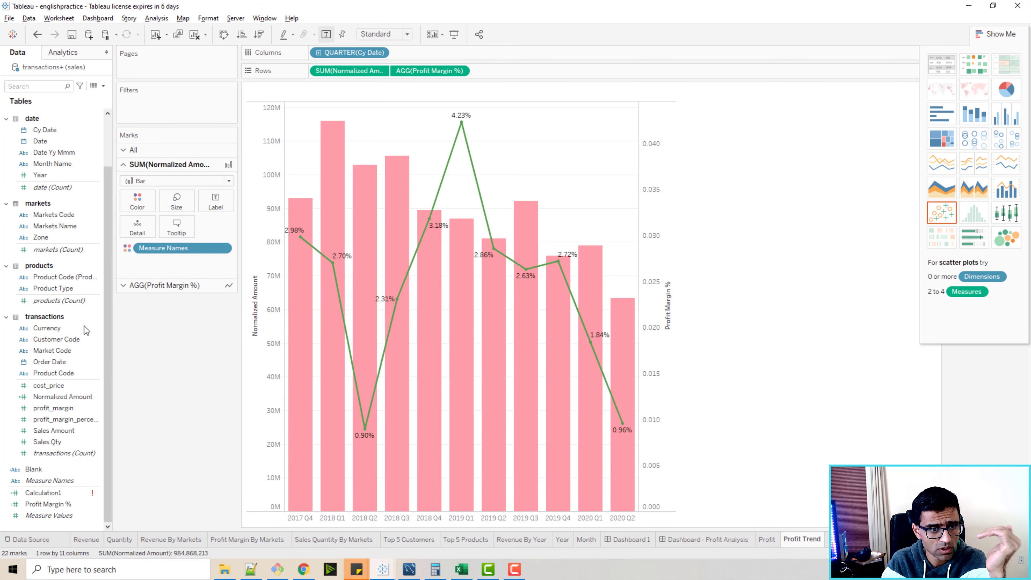
pyautogui.moveTo(61, 396); pyautogui.dragTo(217, 207)
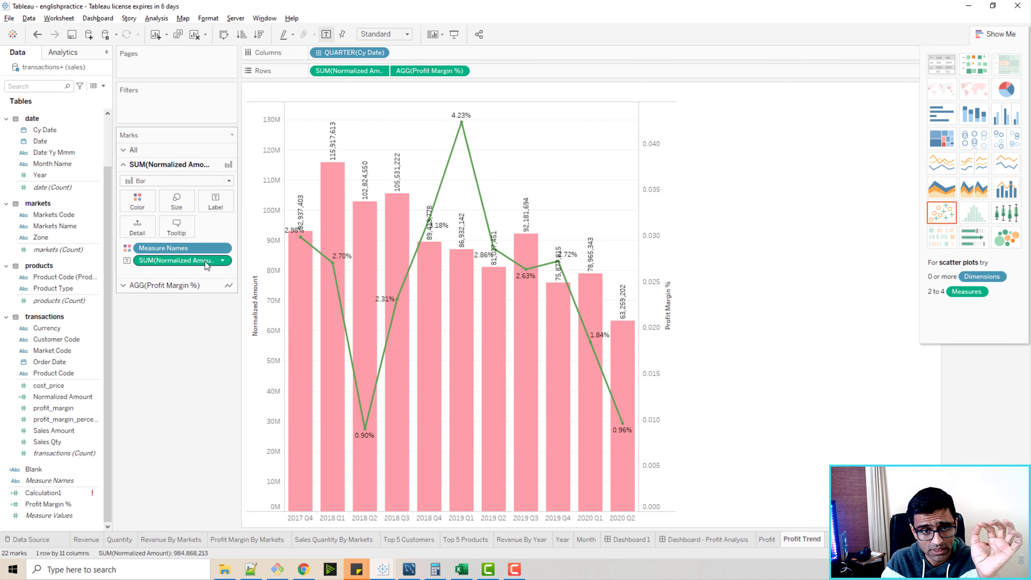
# Format the Normalized Amount bar labels as custom numbers with two decimal places in Millions (M).
pyautogui.click(222, 261)
pyautogui.click(150, 306)
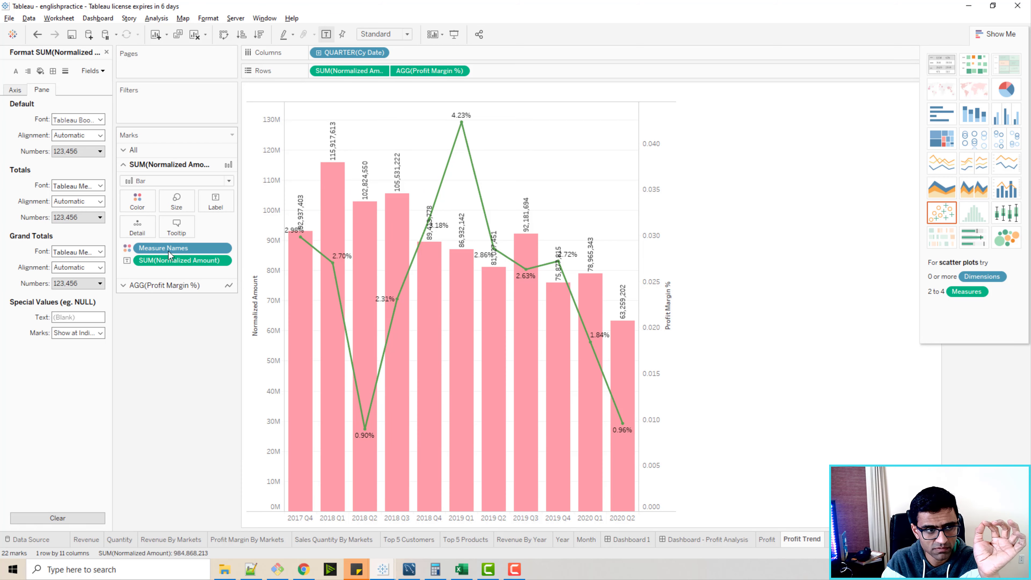
pyautogui.click(97, 151)
pyautogui.click(101, 183)
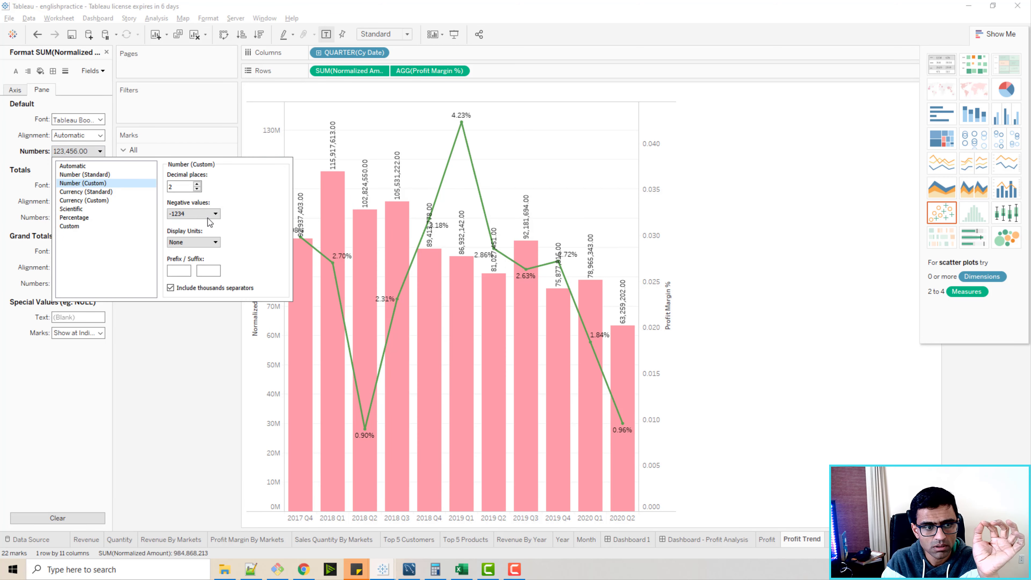
pyautogui.click(210, 242)
pyautogui.click(186, 268)
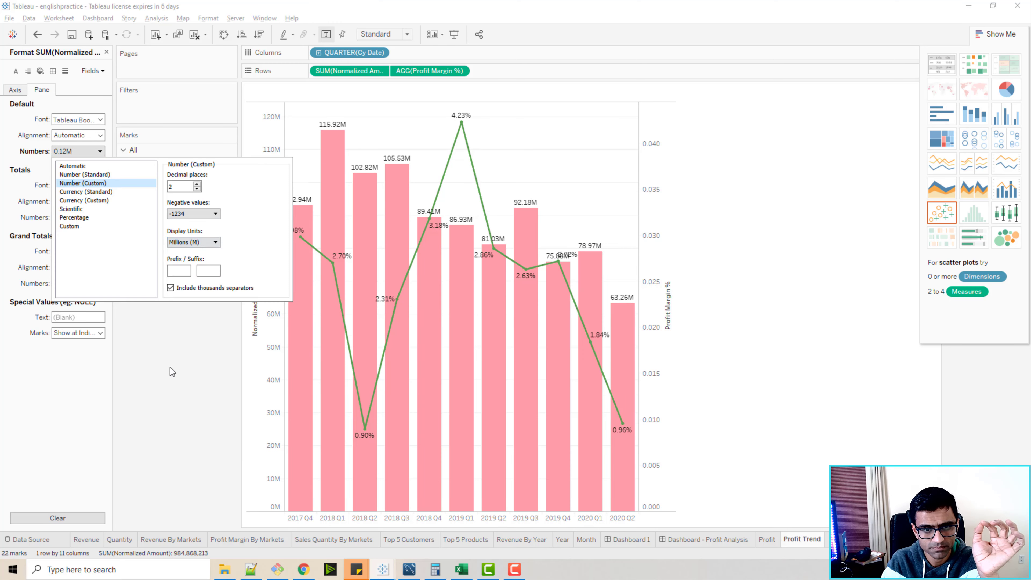
pyautogui.click(170, 368)
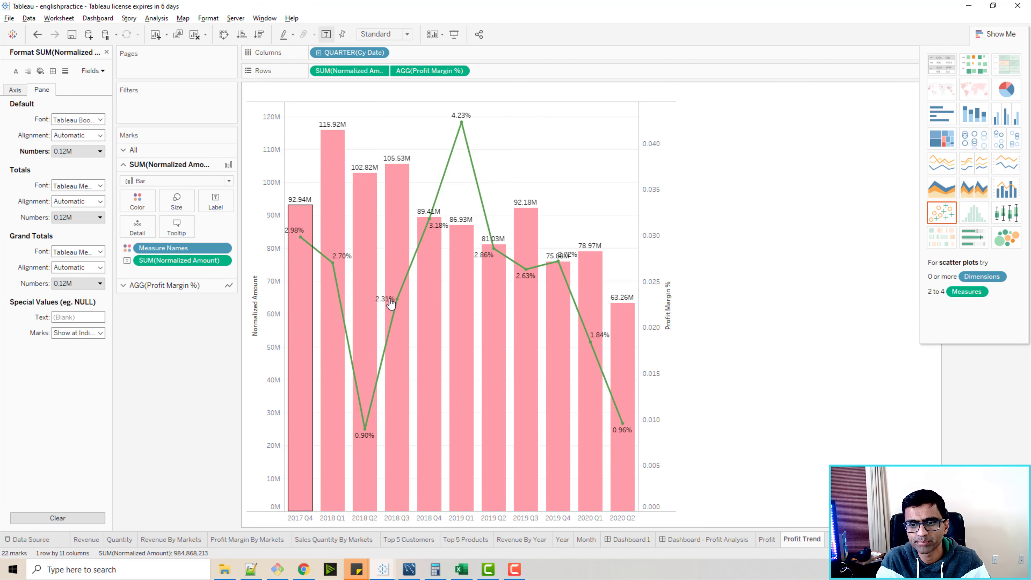
# Place the Profit Trend sheet on Dashboard - Profit Analysis beside the Profit Margin By Markets chart and widen it across the empty space.
pyautogui.click(714, 545)
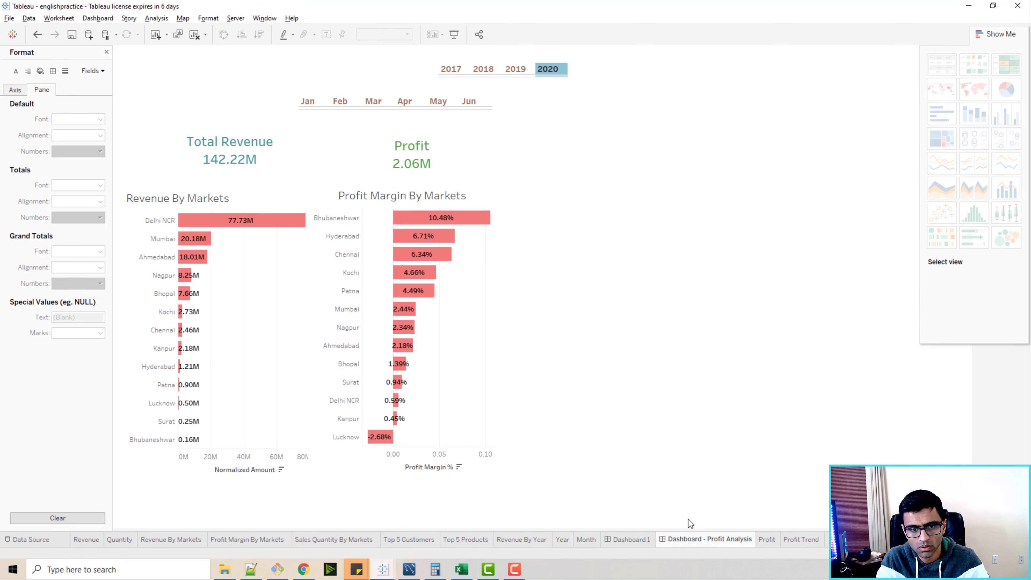
pyautogui.click(107, 52)
pyautogui.moveTo(58, 293); pyautogui.dragTo(518, 124)
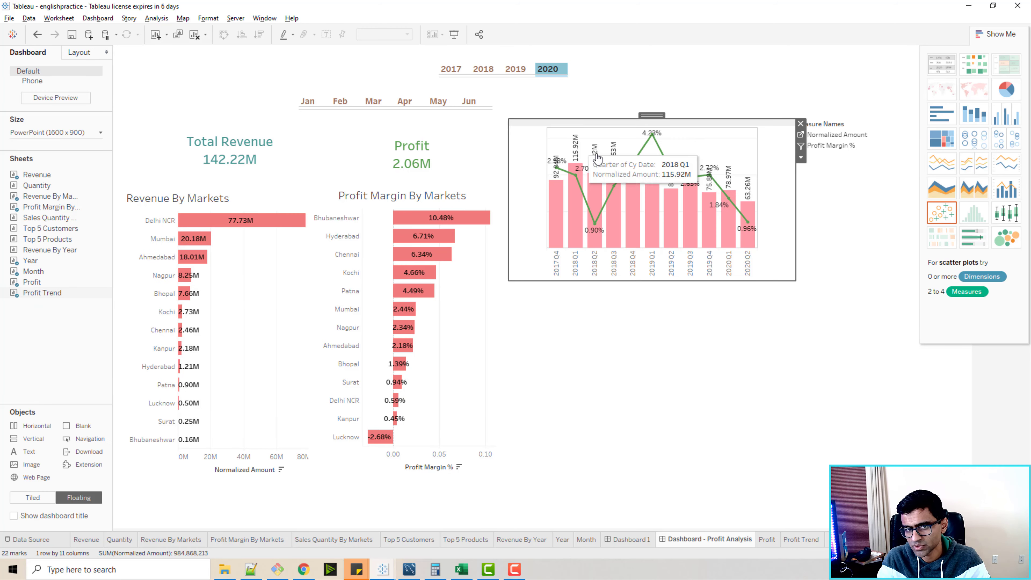
pyautogui.moveTo(796, 279); pyautogui.dragTo(953, 286)
pyautogui.click(999, 34)
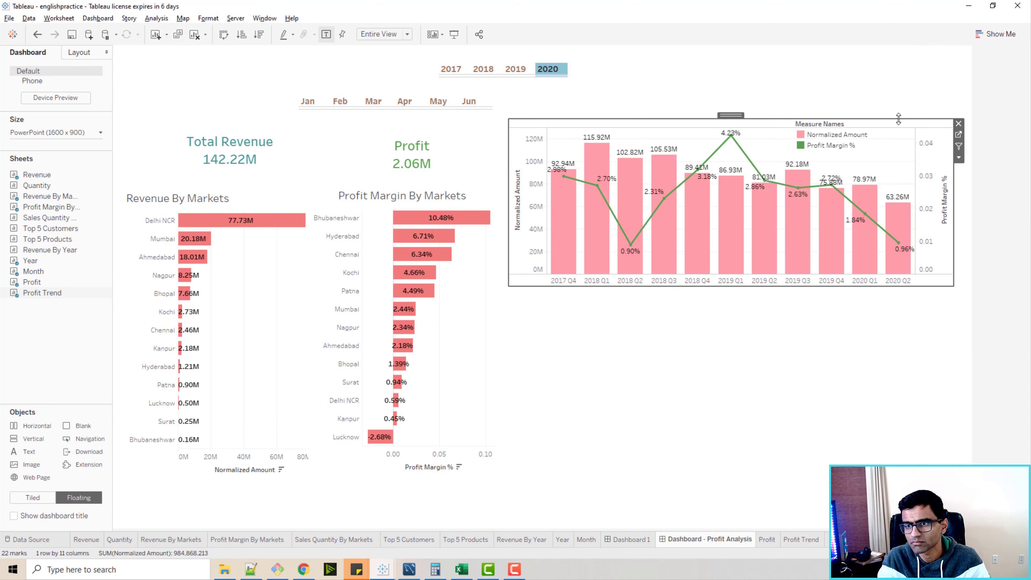
# Remove the Measure Names colour legend from the dashboard, and enlarge and reposition the Profit Trend chart to fit the free area.
pyautogui.click(864, 139)
pyautogui.click(876, 123)
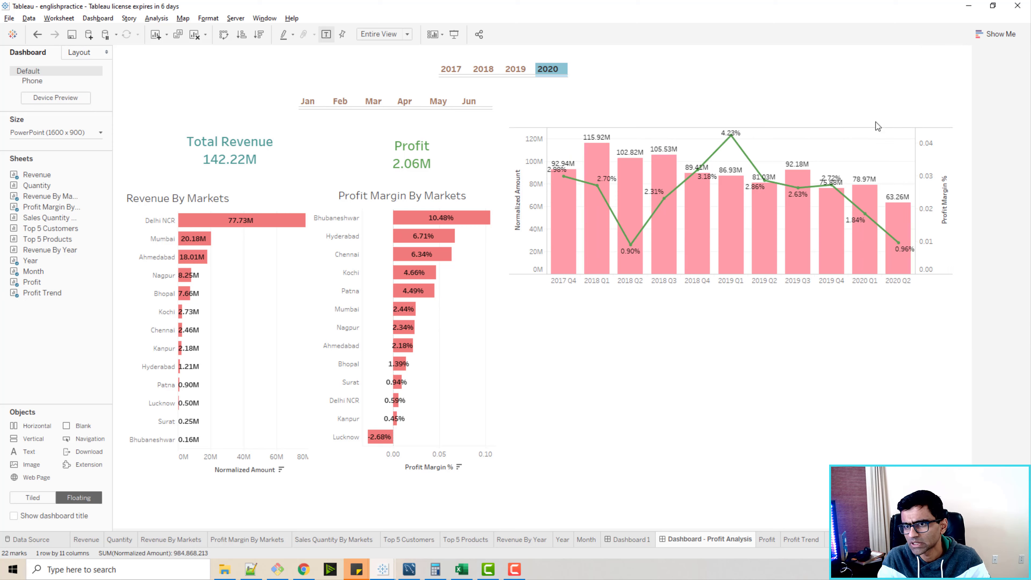
pyautogui.click(954, 284)
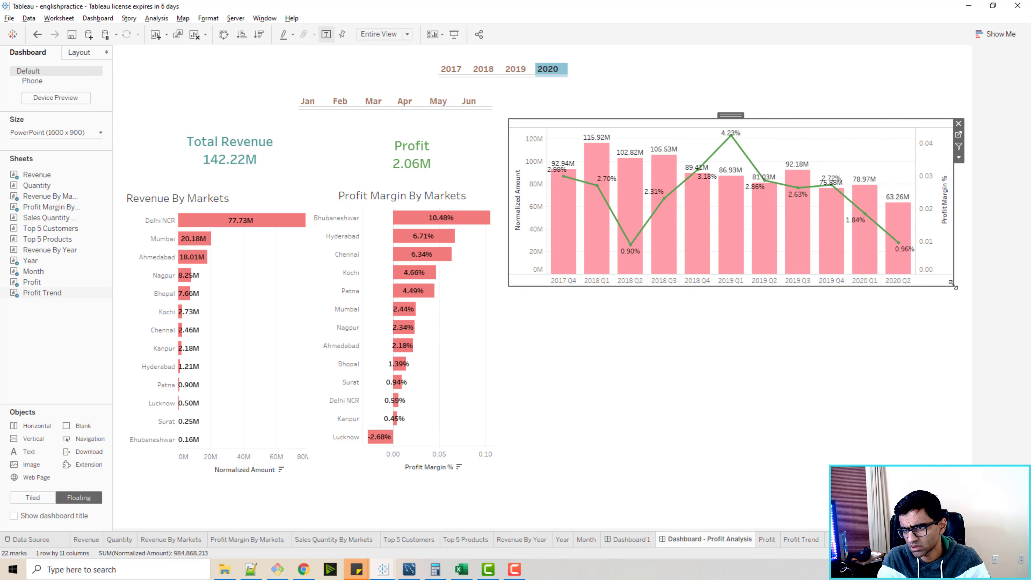
pyautogui.moveTo(952, 281); pyautogui.dragTo(978, 303)
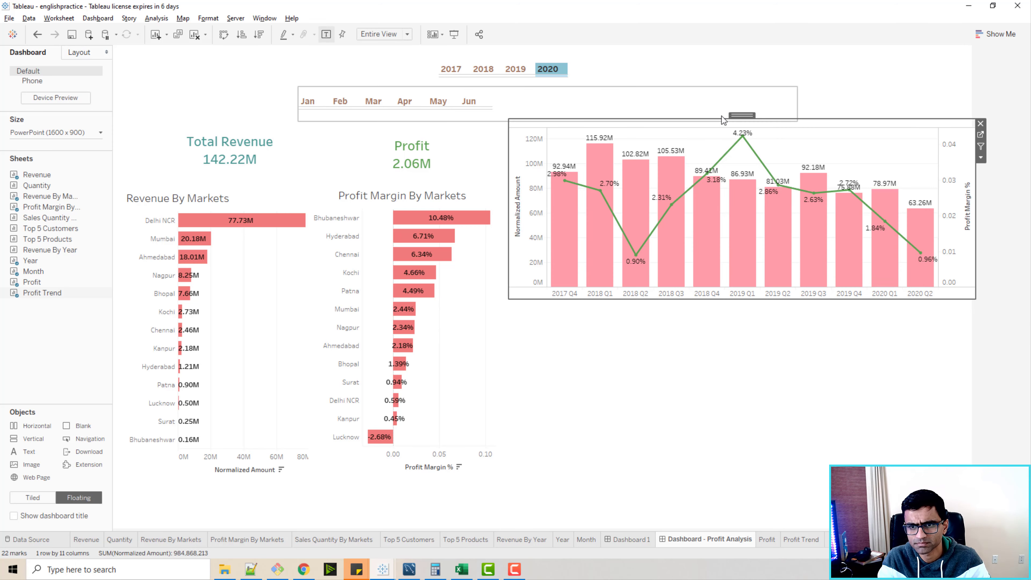
pyautogui.moveTo(506, 301); pyautogui.dragTo(505, 310)
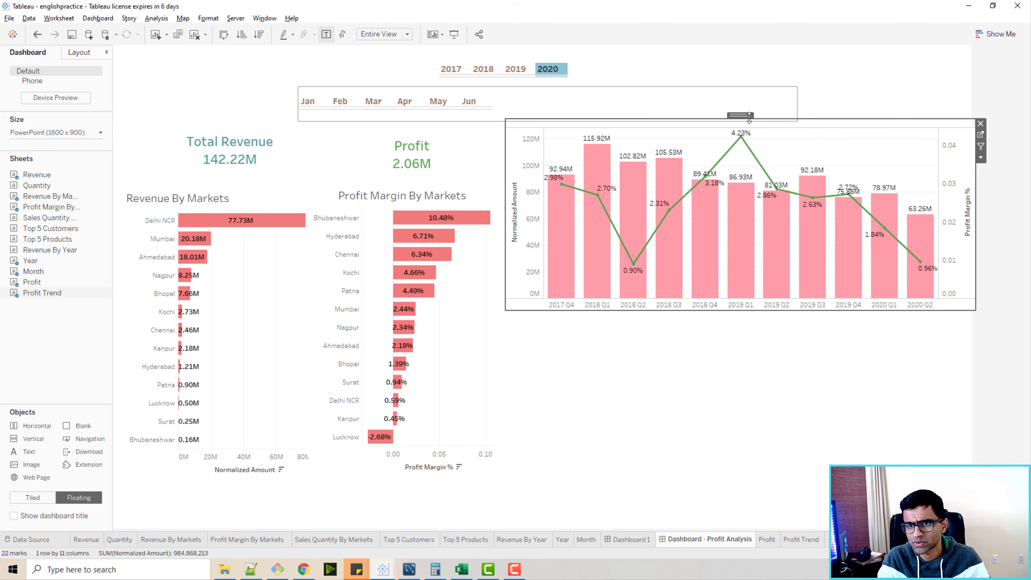
pyautogui.moveTo(740, 115); pyautogui.dragTo(743, 121)
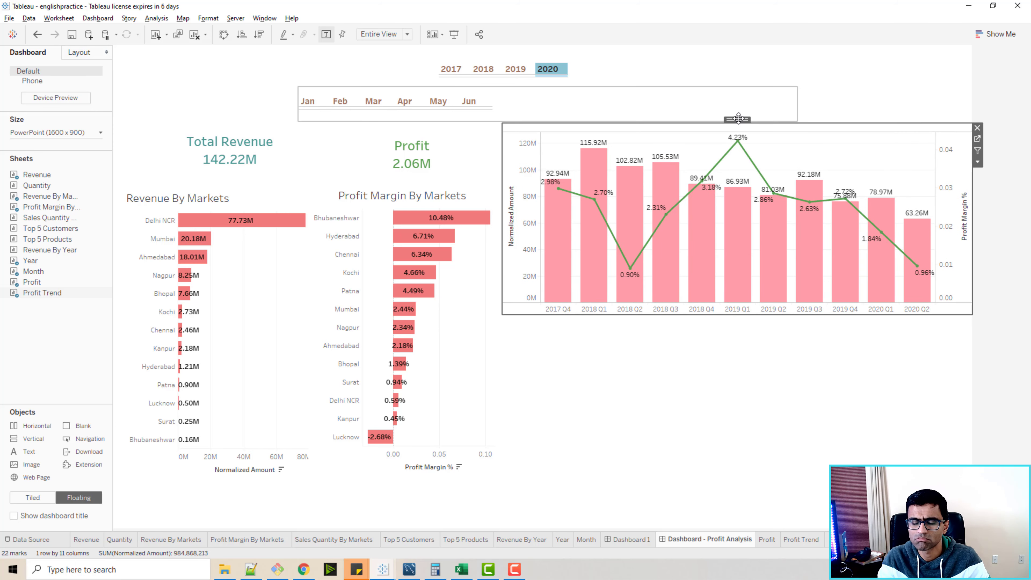
pyautogui.click(562, 411)
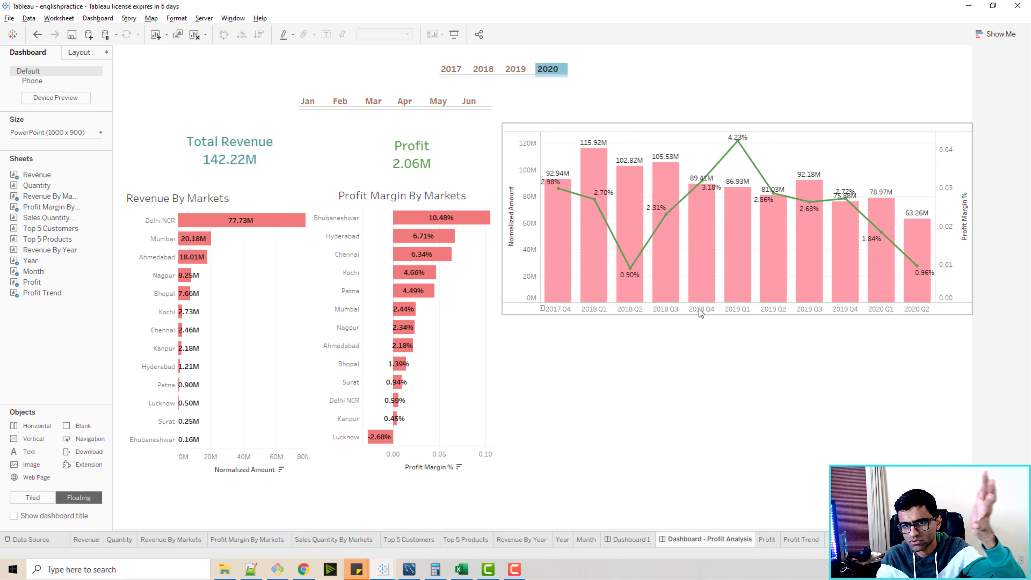
# Reapply the 2020 year filter on the dashboard and drill the Profit Trend chart's date axis down from quarters to months.
pyautogui.click(553, 69)
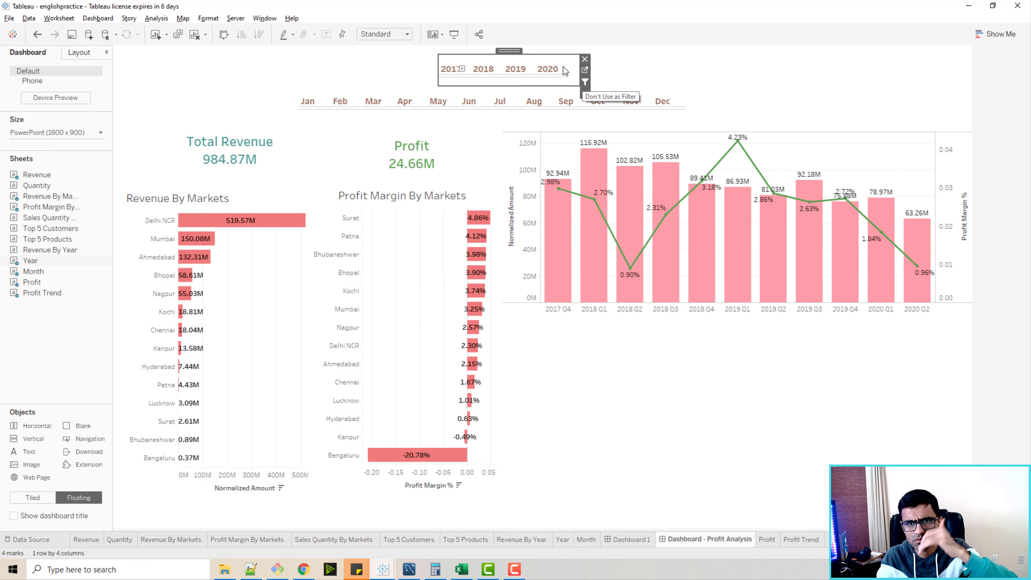
pyautogui.click(548, 69)
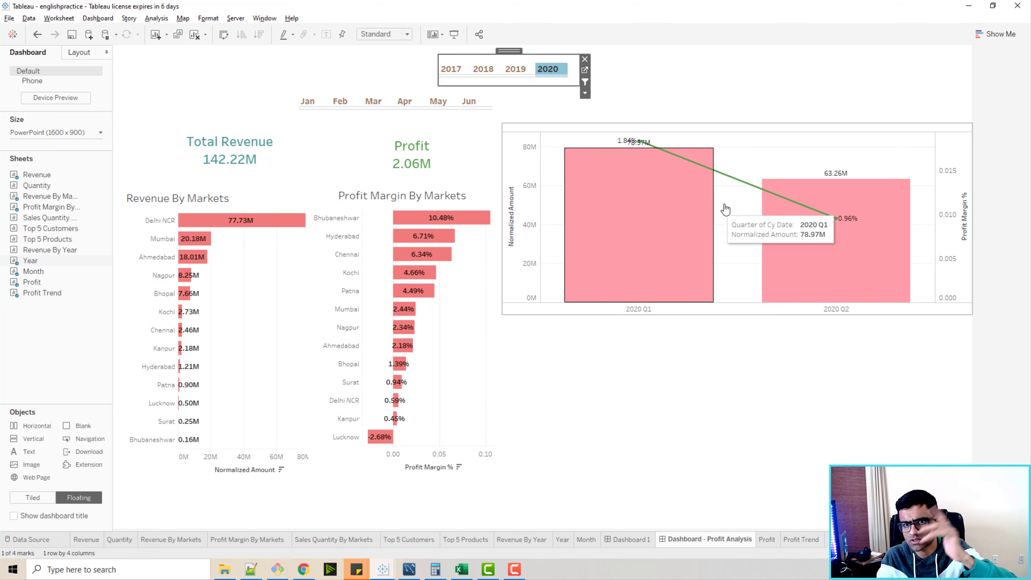
pyautogui.click(543, 310)
pyautogui.click(541, 309)
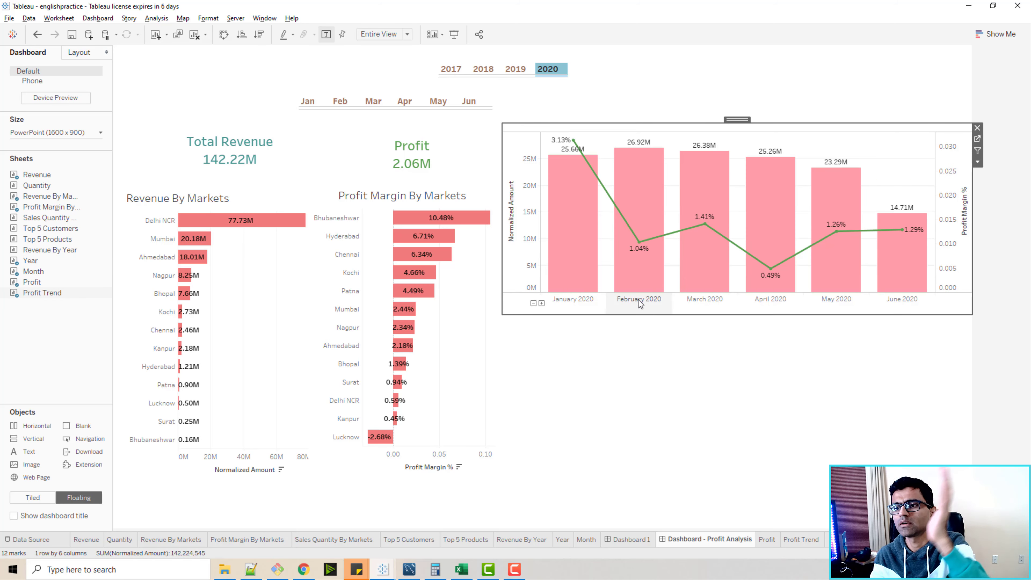
pyautogui.moveTo(578, 153)
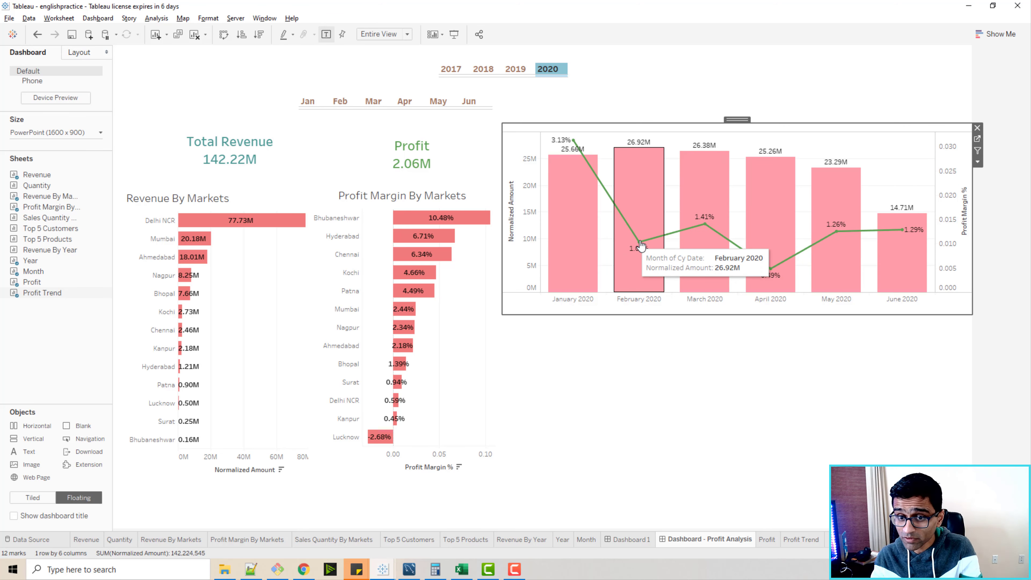
pyautogui.moveTo(624, 239)
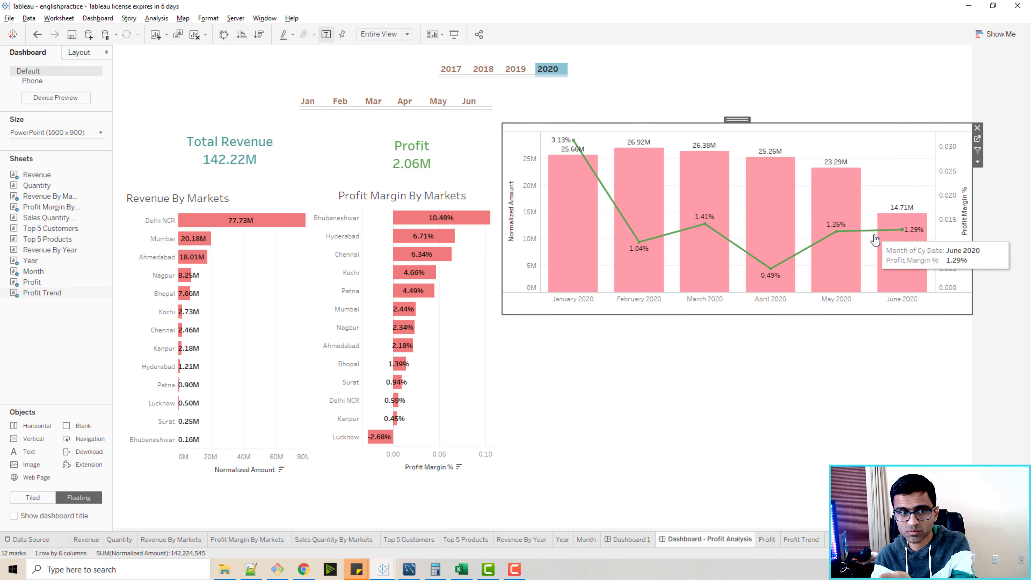
# Test filtering the dashboard by the Delhi NCR bar in Revenue By Markets and clear the selection.
pyautogui.click(256, 227)
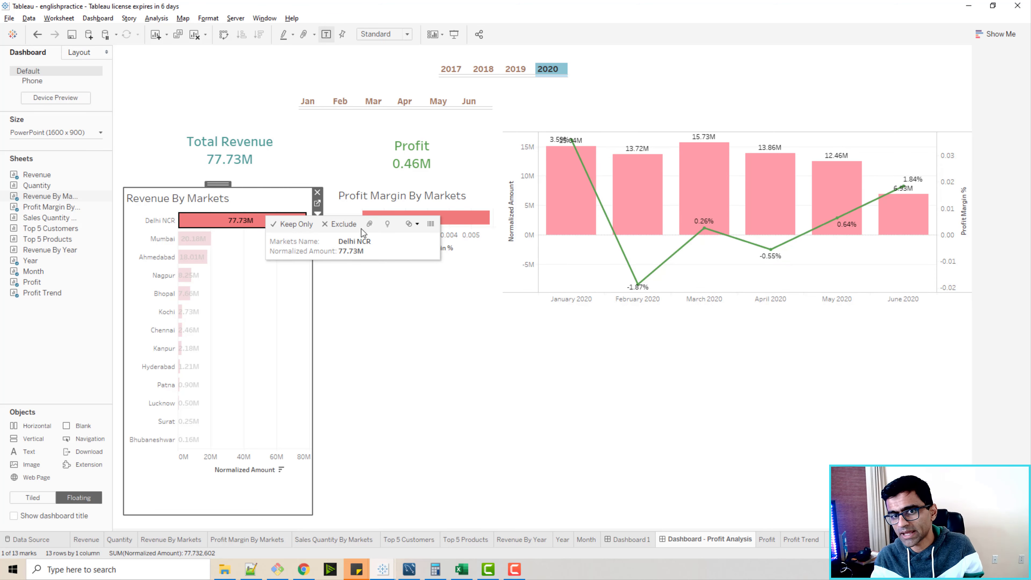
pyautogui.click(210, 228)
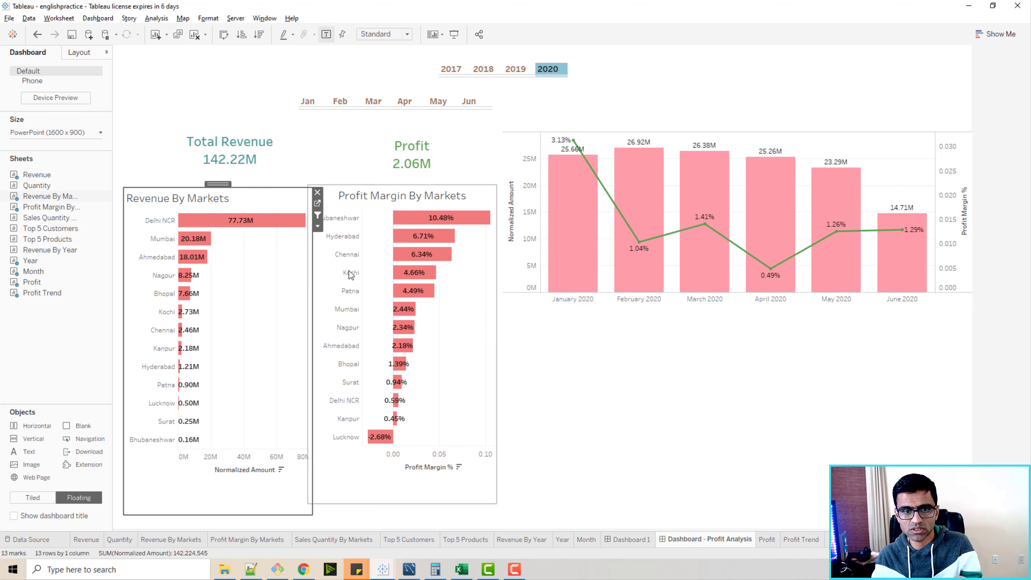
# Select Bhubaneshwar in the Profit Margin By Markets chart and enable that chart as a filter for the dashboard.
pyautogui.click(442, 218)
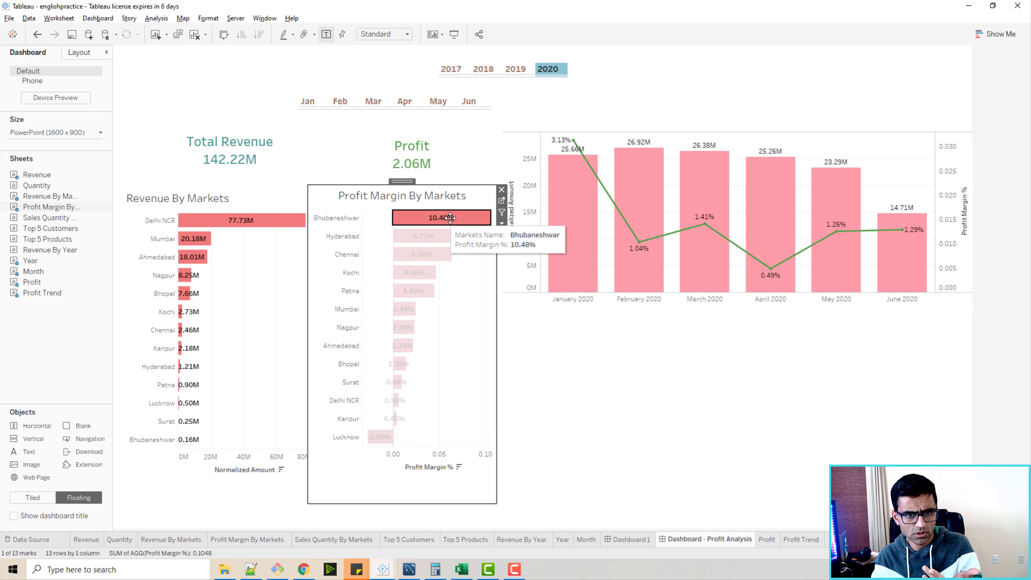
pyautogui.click(464, 221)
pyautogui.click(466, 221)
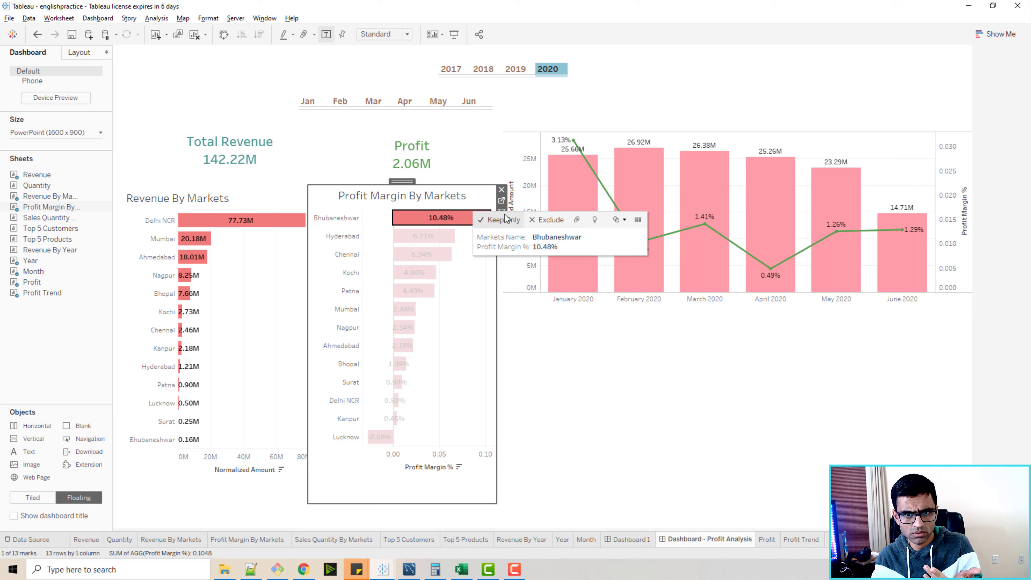
pyautogui.click(516, 297)
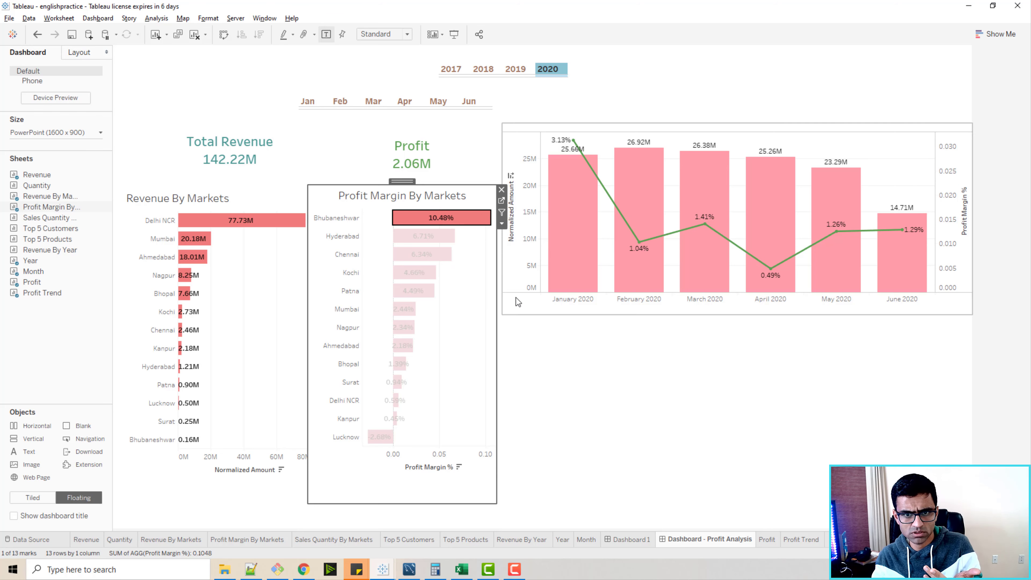
pyautogui.click(493, 215)
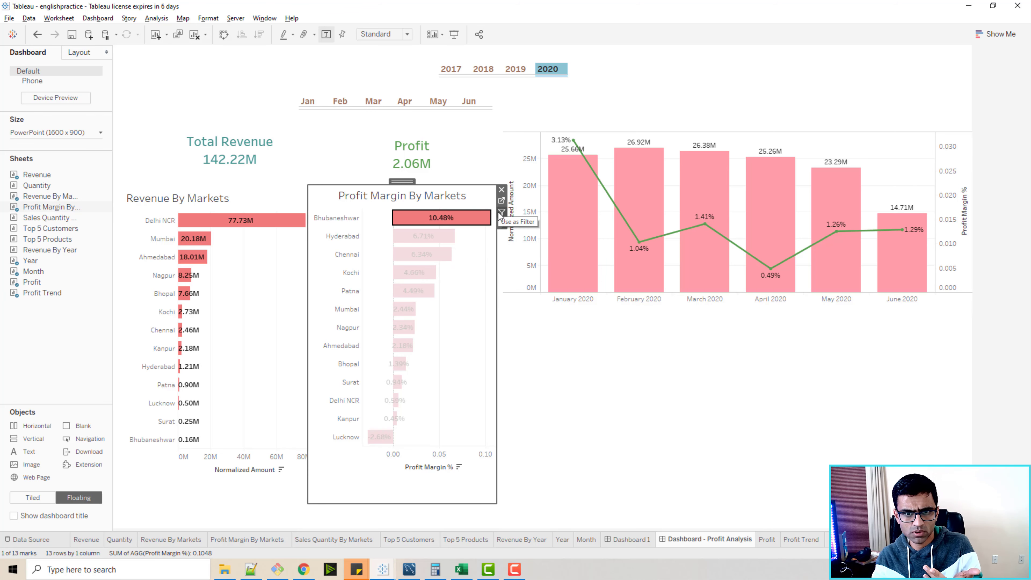
pyautogui.click(502, 213)
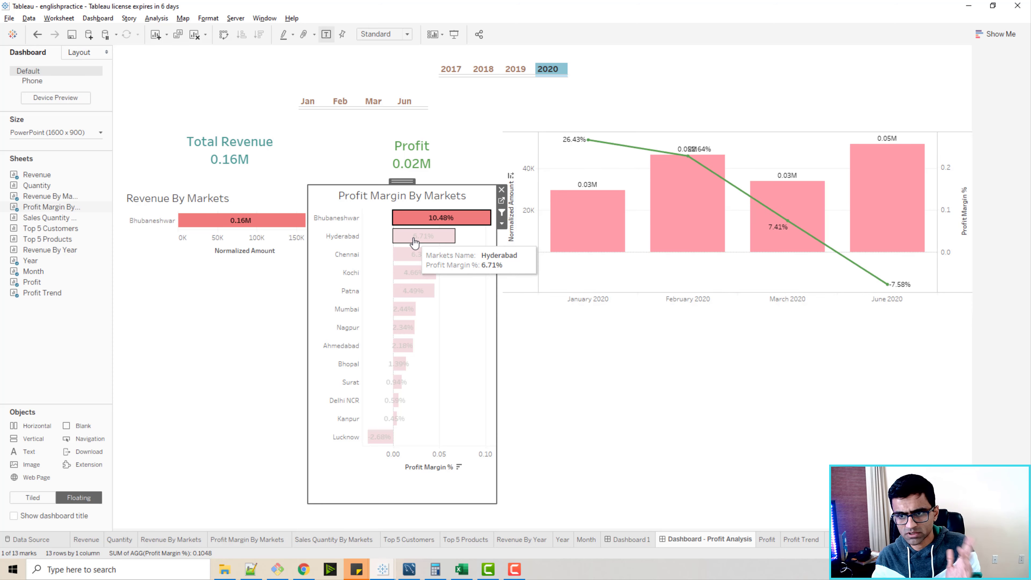
# Clear the Bhubaneshwar selection in the Profit Margin By Markets chart and deselect the chart.
pyautogui.click(431, 220)
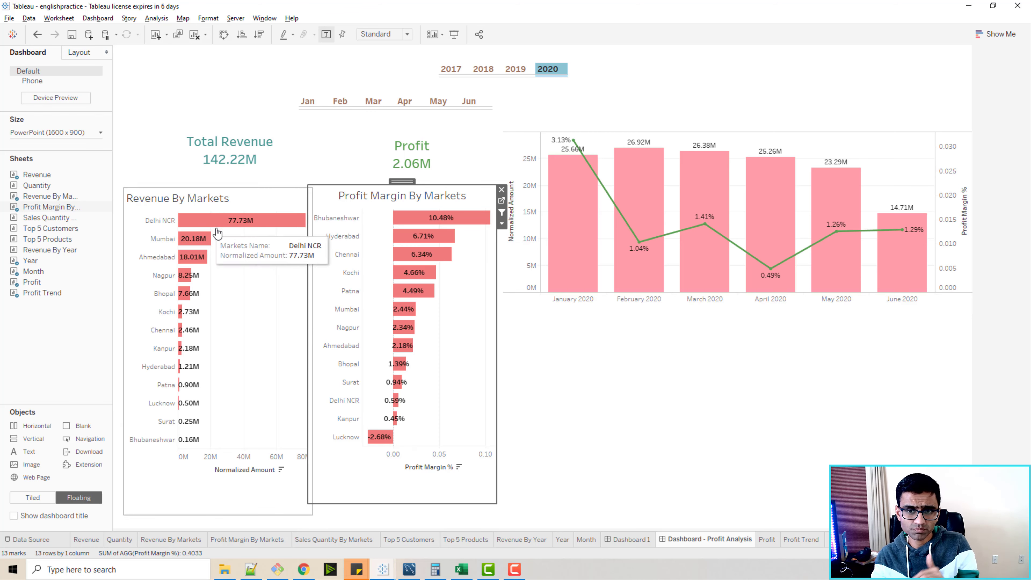
pyautogui.click(750, 368)
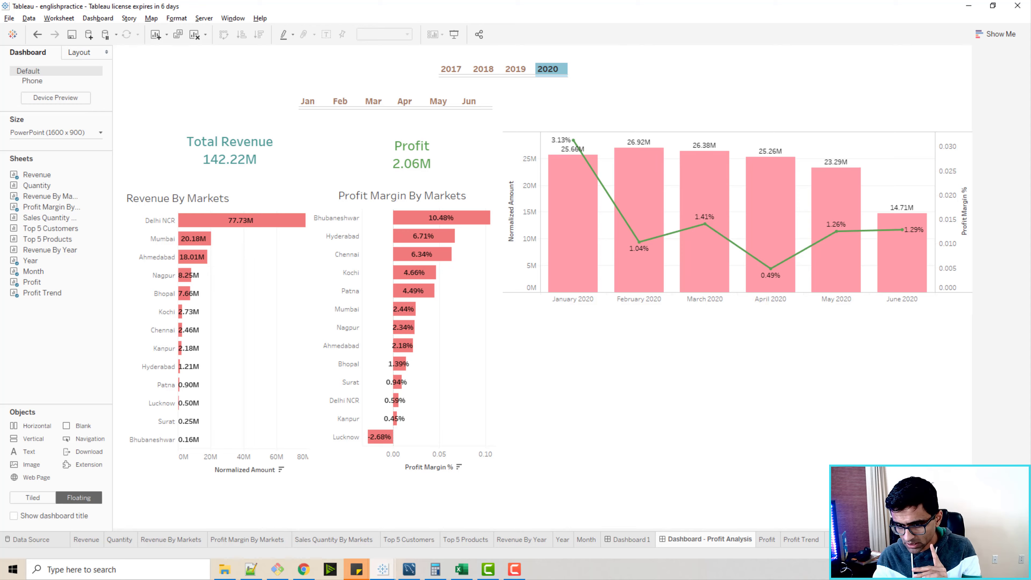
# Create a new worksheet named Customer Table and list the Custmer Name values as rows.
pyautogui.hotkey('ctrl', 'm')
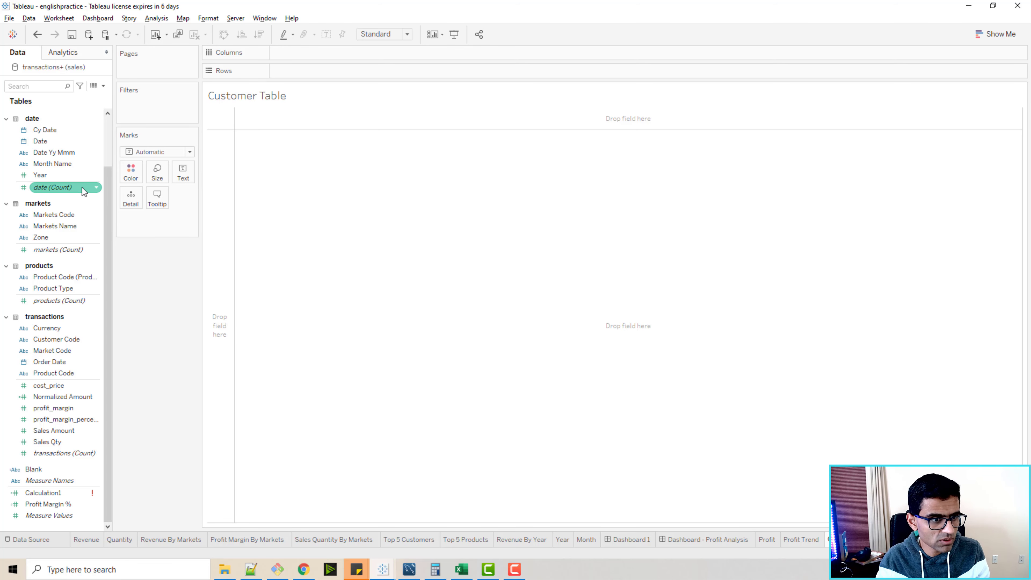
pyautogui.scroll(2, 65, 186)
pyautogui.moveTo(61, 125); pyautogui.dragTo(330, 55)
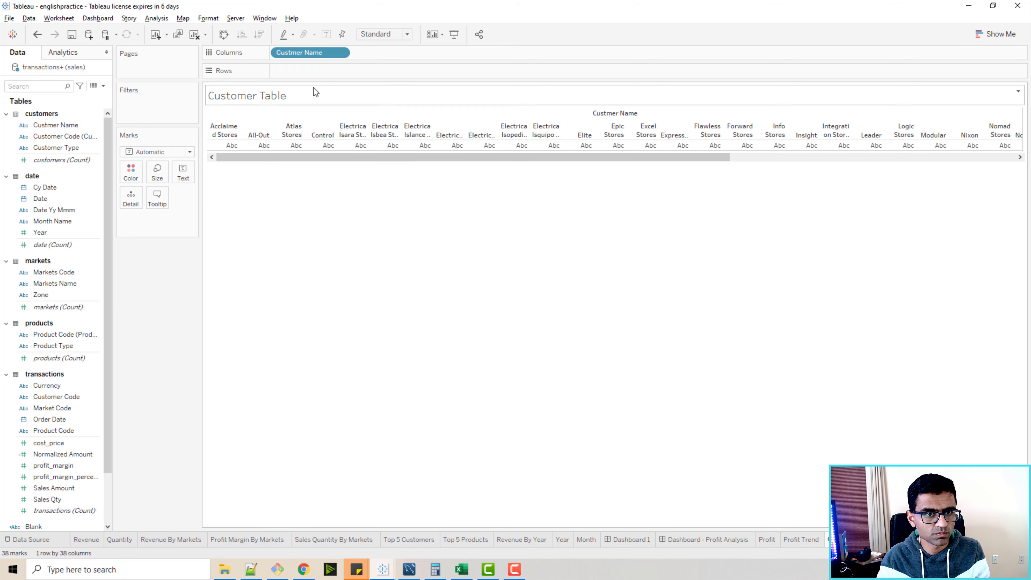
pyautogui.moveTo(310, 56); pyautogui.dragTo(311, 73)
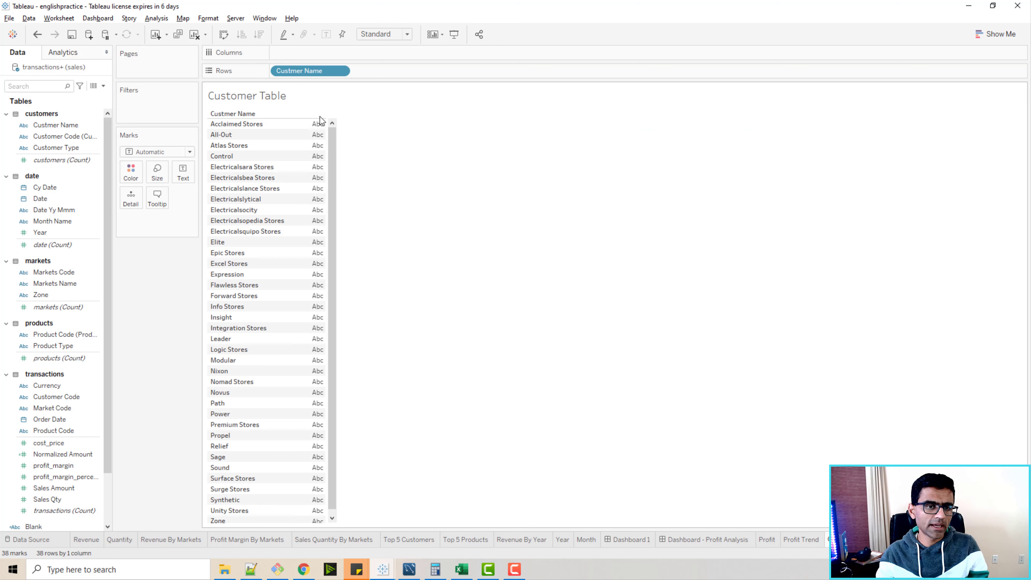
# Add Normalized Amount for each customer and convert the view to a text table.
pyautogui.scroll(-3, 49, 362)
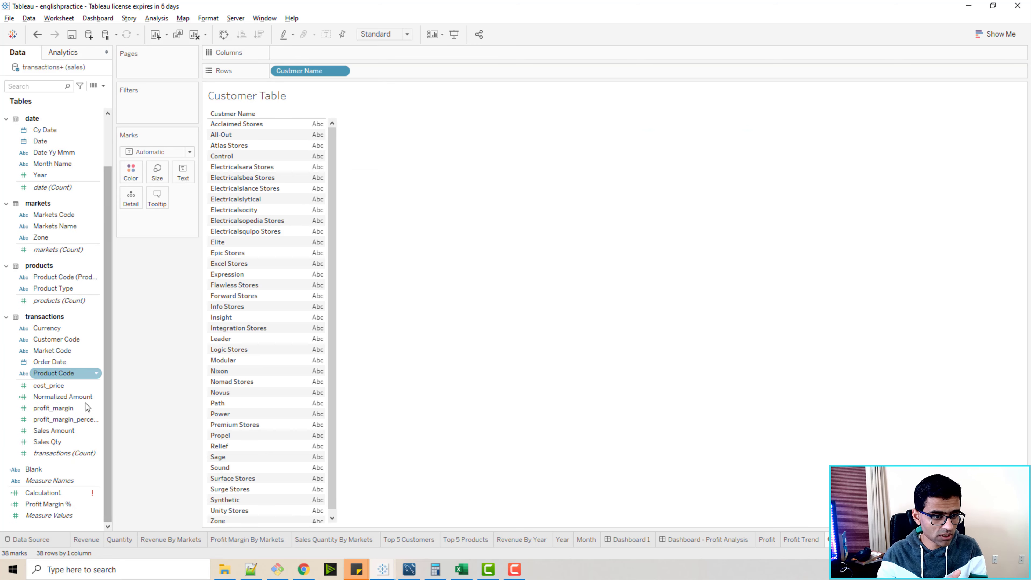
pyautogui.moveTo(76, 407); pyautogui.dragTo(319, 118)
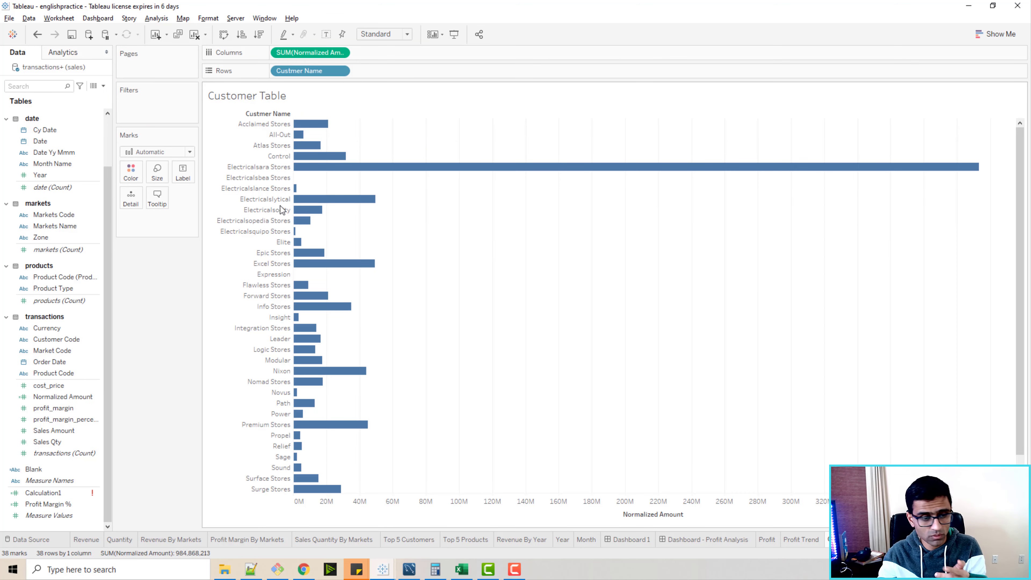
pyautogui.click(996, 34)
pyautogui.click(941, 64)
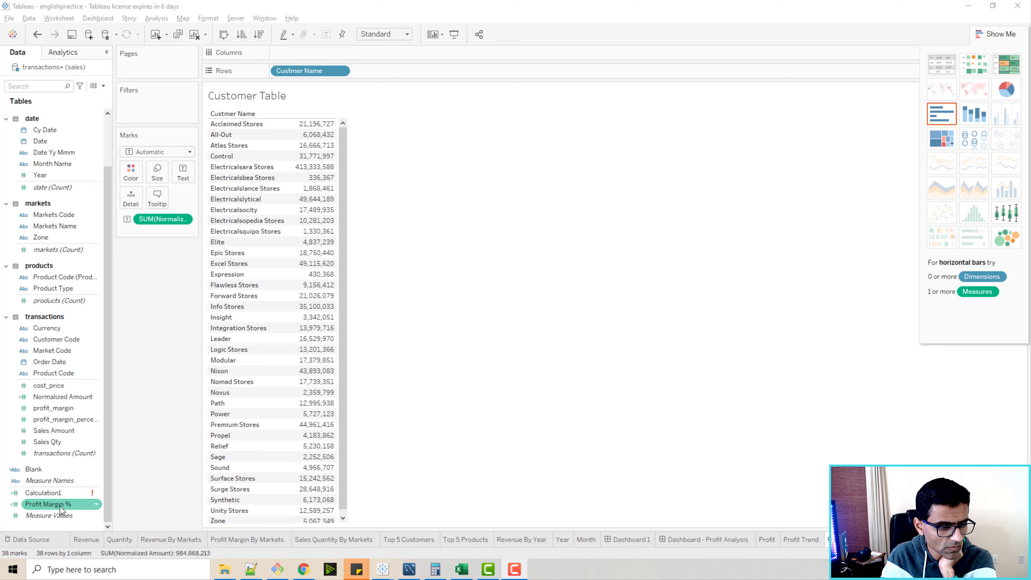
# Add Profit Margin % to the customer view and show both measures as text table columns.
pyautogui.moveTo(58, 504); pyautogui.dragTo(333, 117)
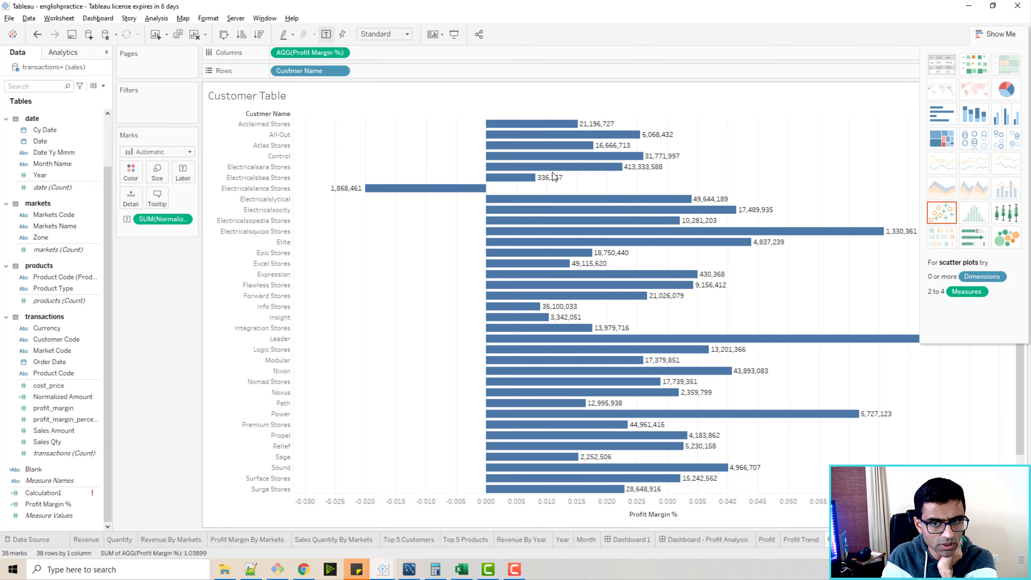
pyautogui.click(941, 63)
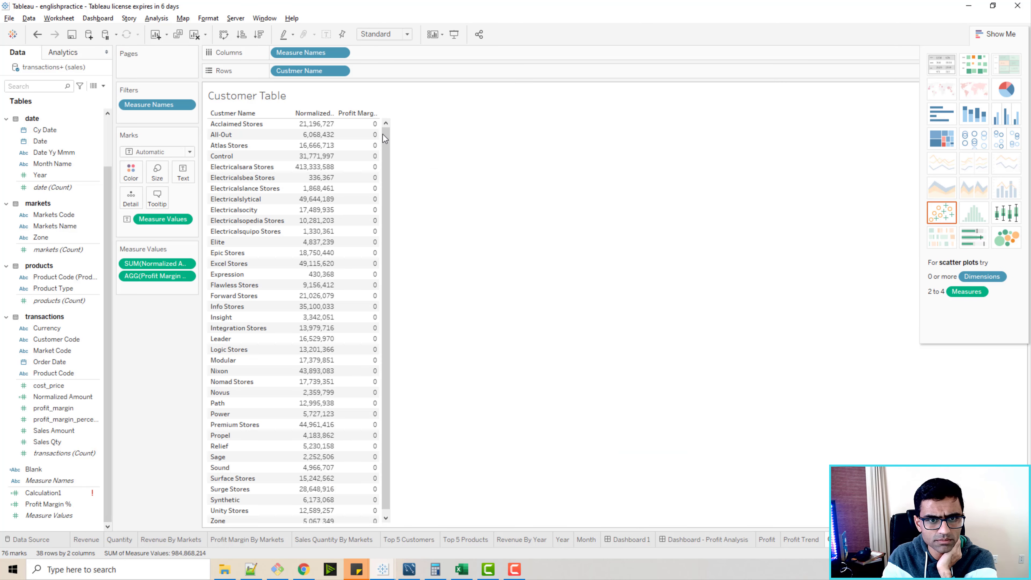
pyautogui.click(368, 115)
pyautogui.click(575, 318)
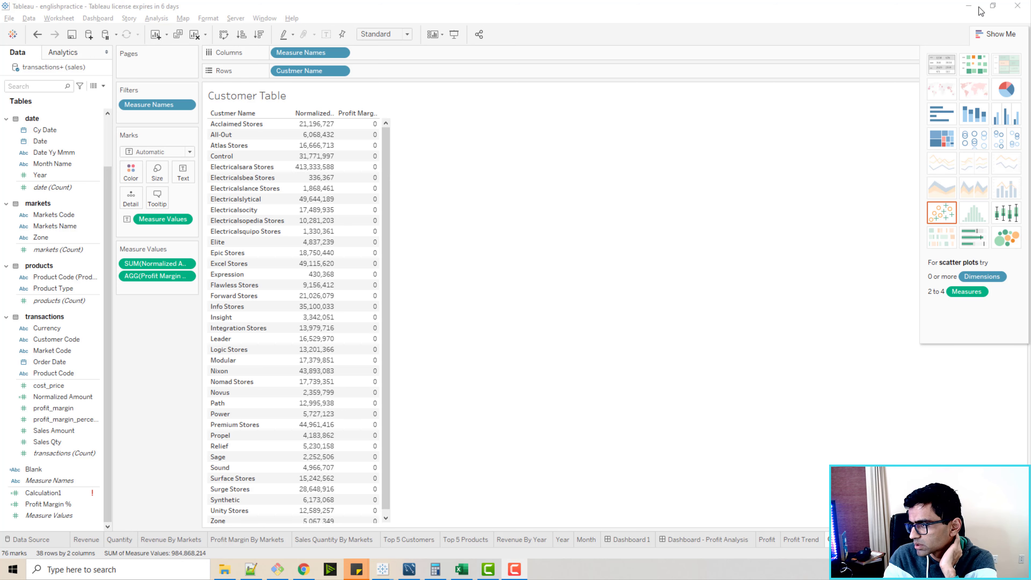
# Format the Profit Margin % values in the table as percentages and widen the measure columns.
pyautogui.click(366, 113)
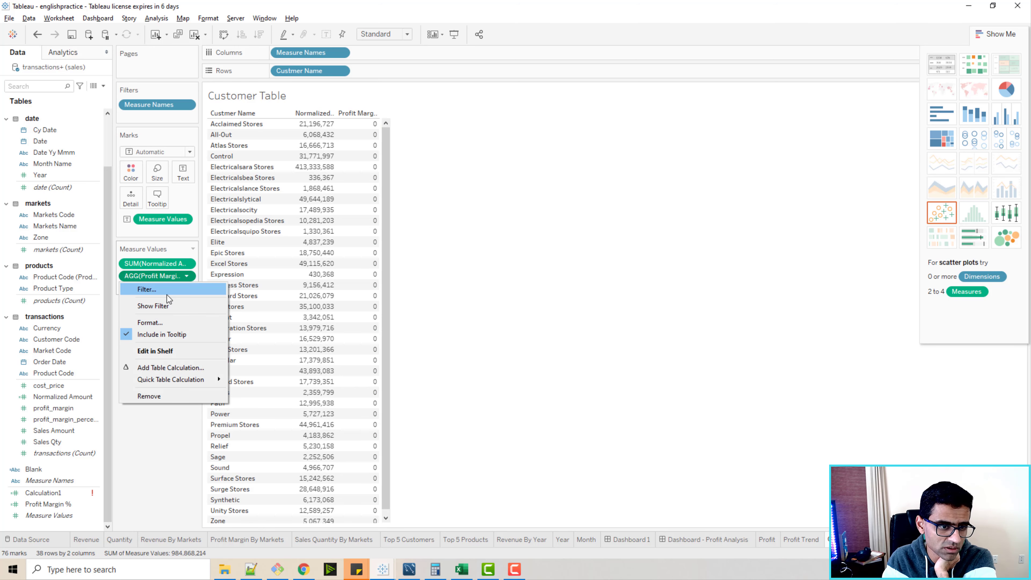
pyautogui.click(165, 320)
pyautogui.click(78, 118)
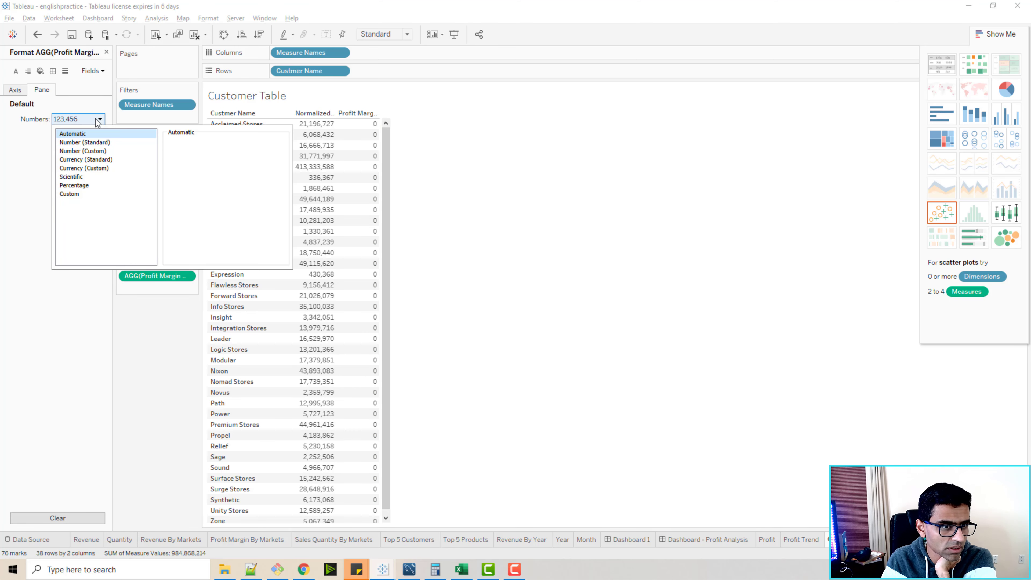
pyautogui.click(75, 186)
pyautogui.click(584, 287)
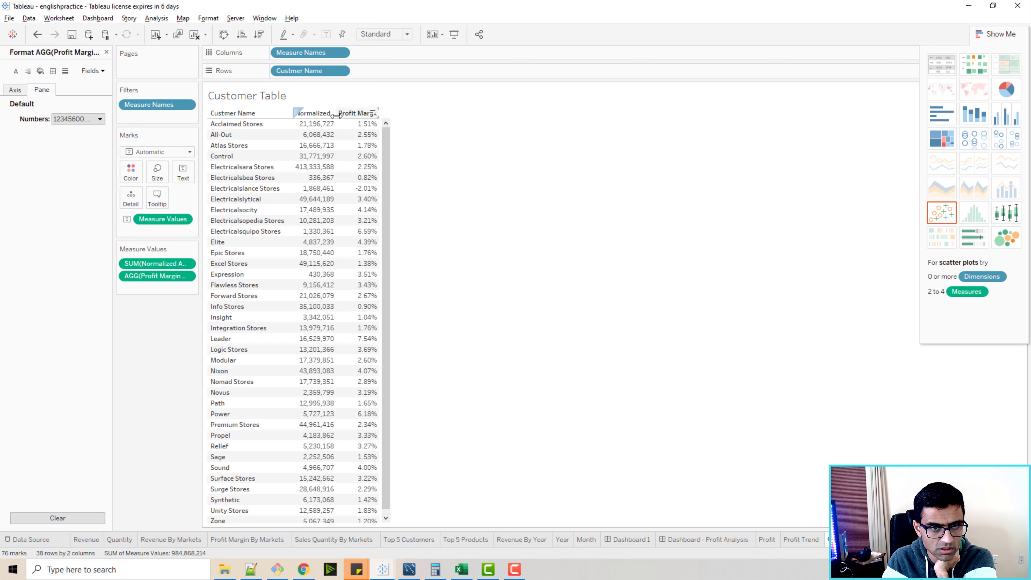
pyautogui.moveTo(335, 116); pyautogui.dragTo(349, 116)
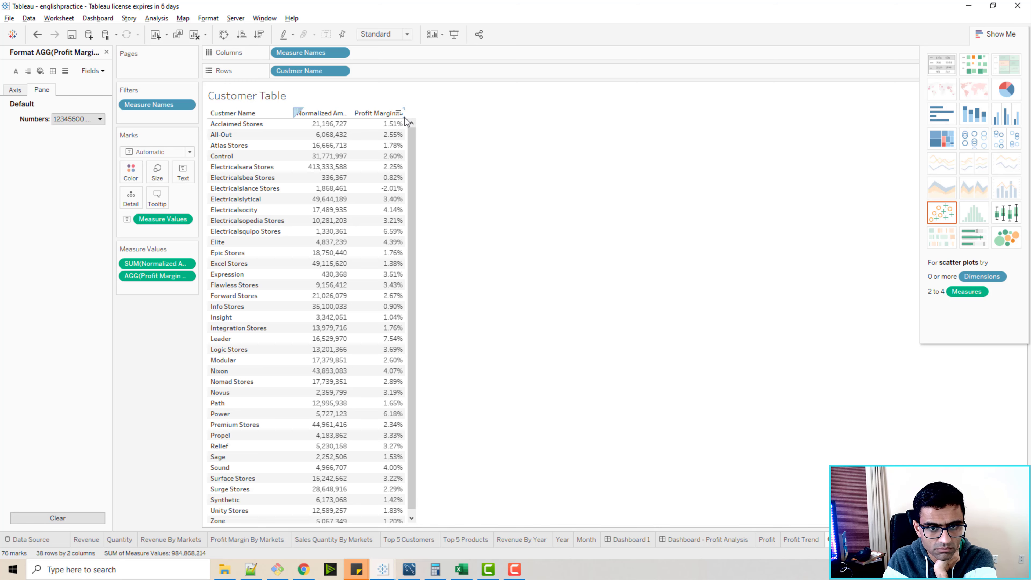
pyautogui.click(106, 52)
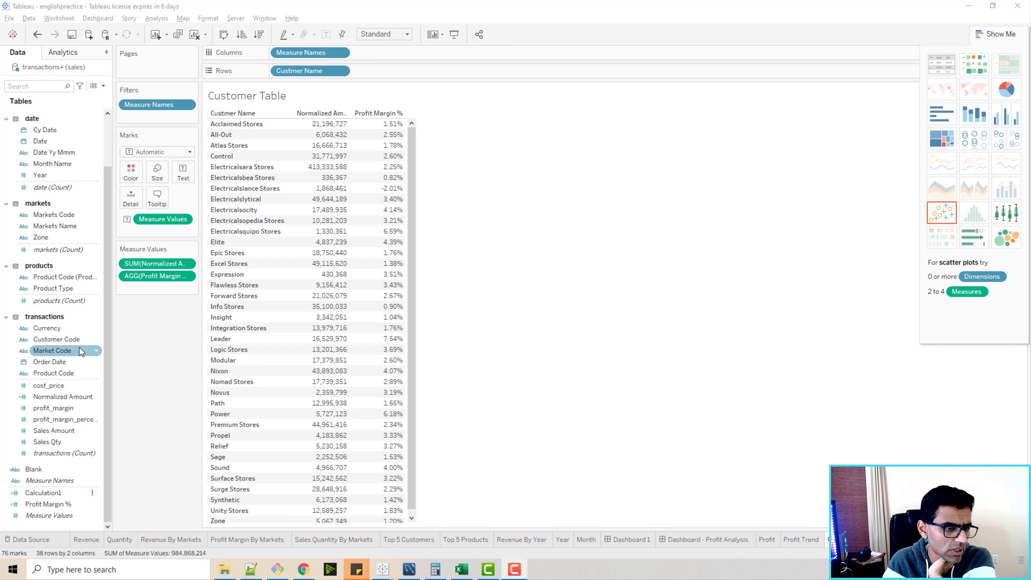
# Add profit_margin as a third text table column and widen the measure columns to fit their headings.
pyautogui.moveTo(53, 408); pyautogui.dragTo(353, 115)
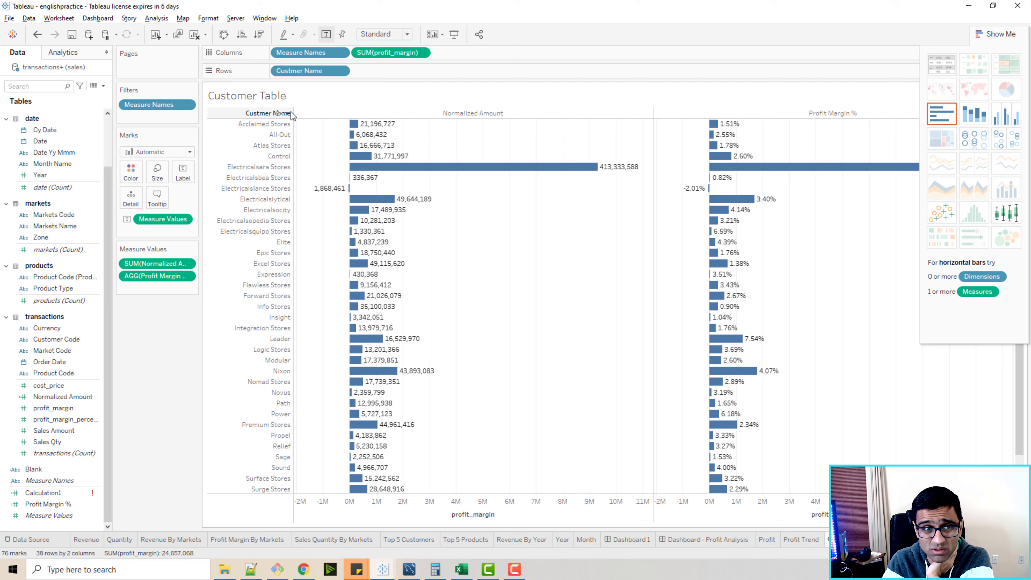
pyautogui.click(938, 66)
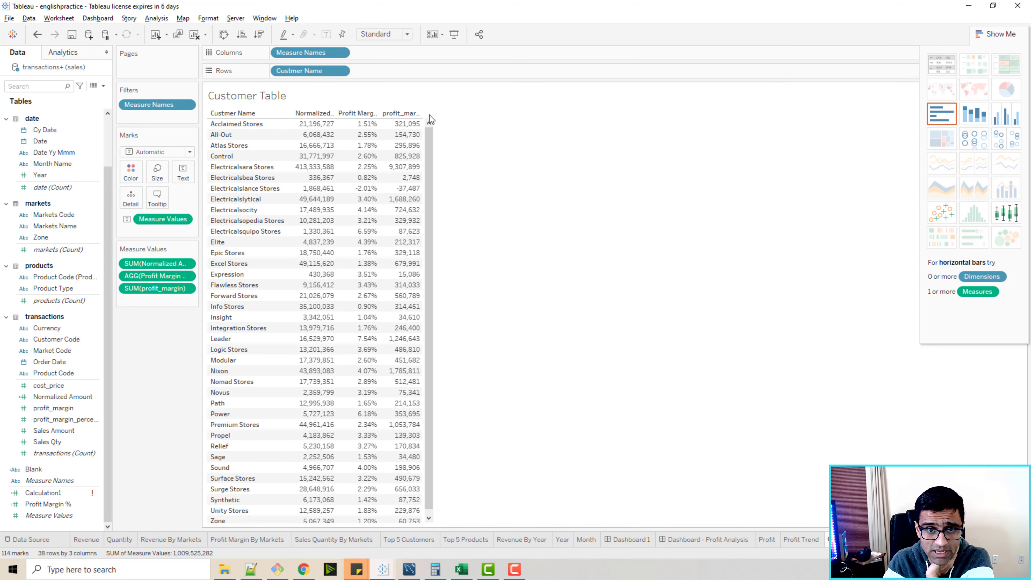
pyautogui.moveTo(425, 118); pyautogui.dragTo(456, 117)
# Set the profit_margin column's alias to "Profit" and clear the column selection.
pyautogui.click(496, 116)
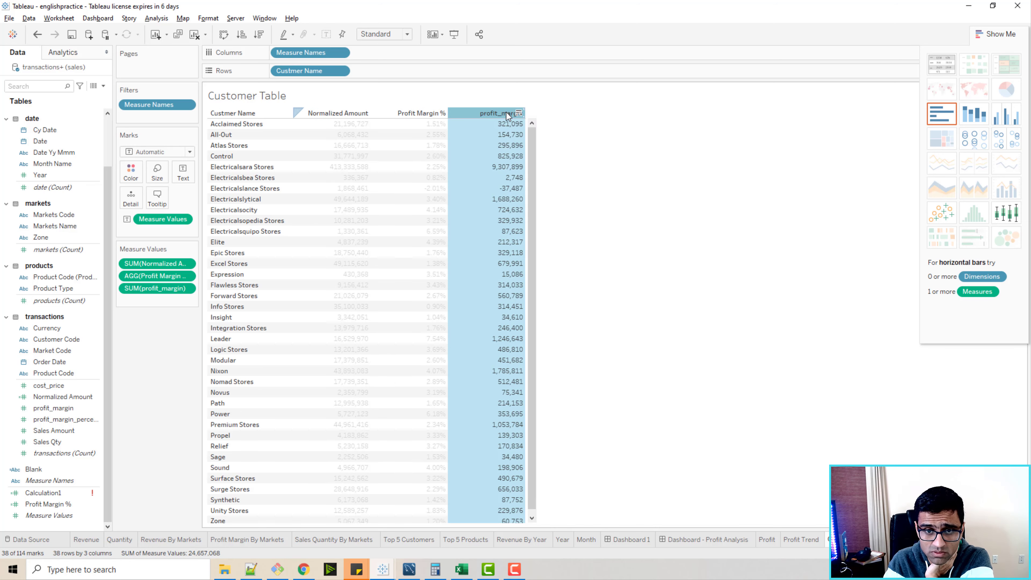
pyautogui.rightClick(506, 115)
pyautogui.click(539, 200)
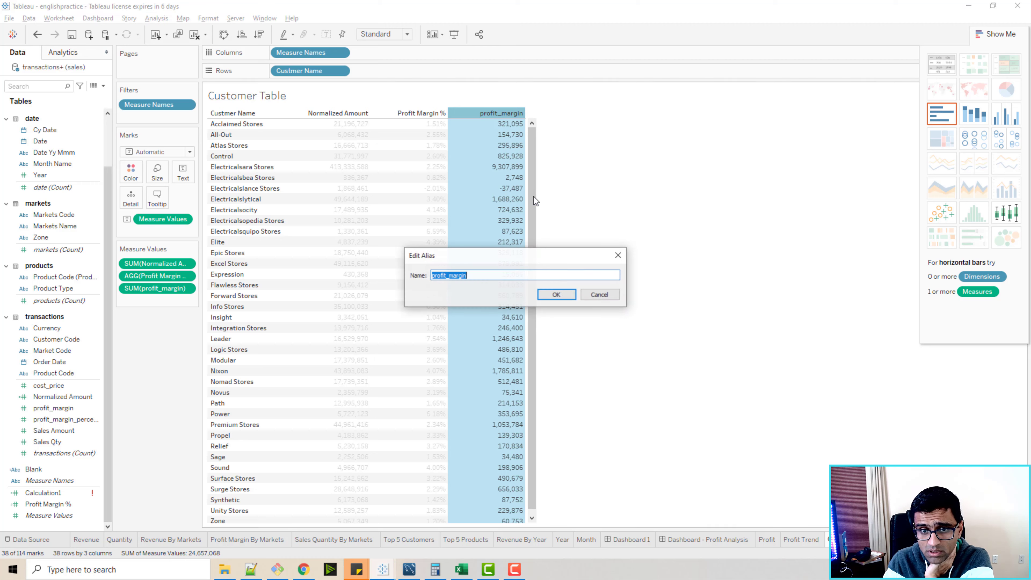
pyautogui.click(527, 279)
pyautogui.doubleClick(527, 280)
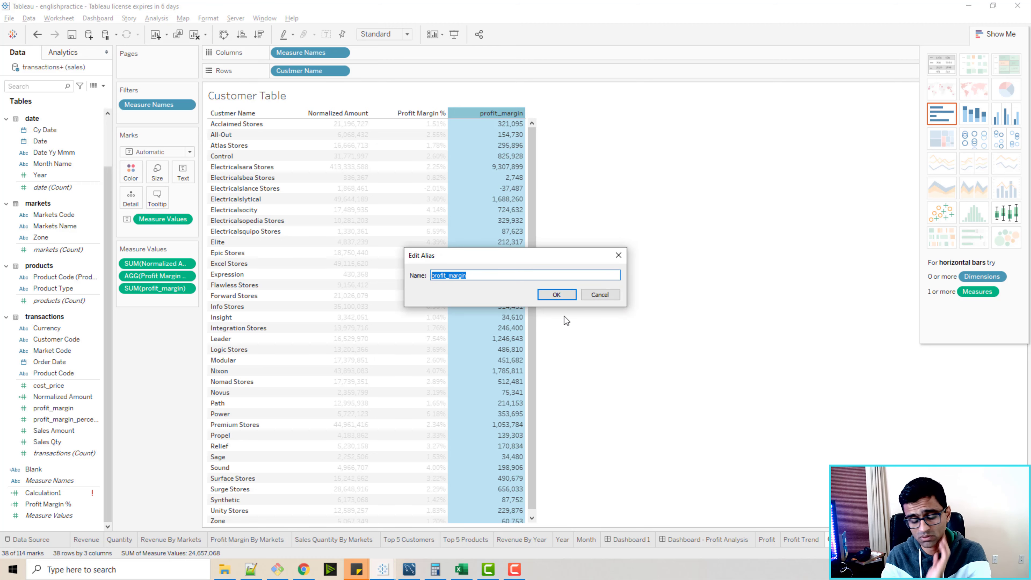
pyautogui.write('Profit')
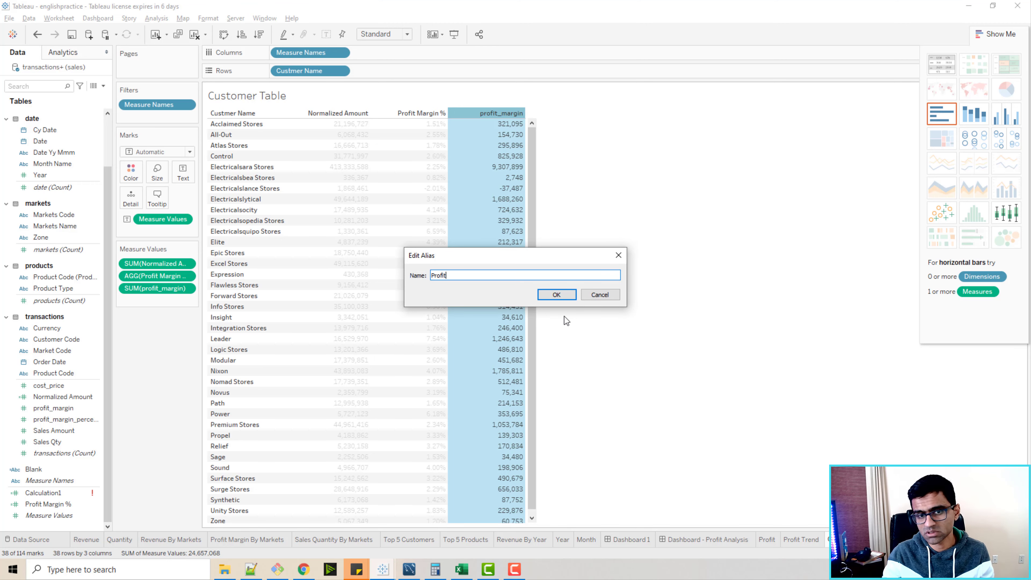
pyautogui.click(552, 294)
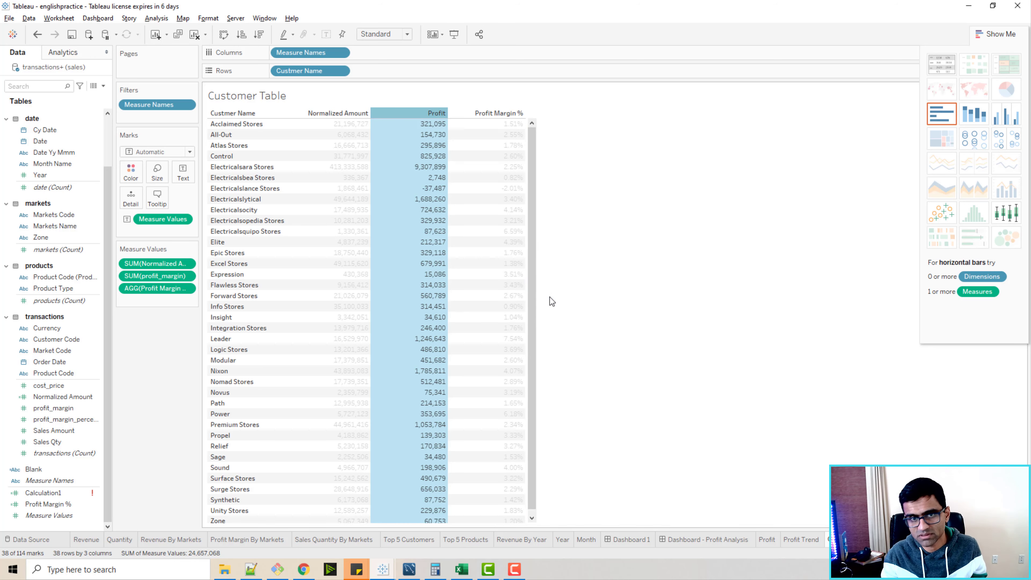
pyautogui.click(549, 297)
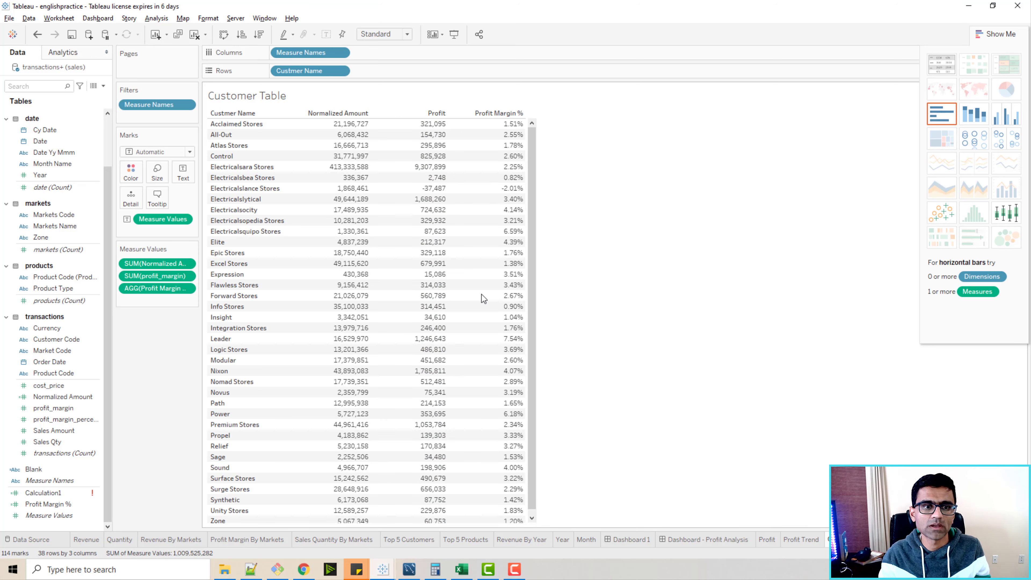
# Remove the title text from the Customer Table worksheet.
pyautogui.doubleClick(268, 100)
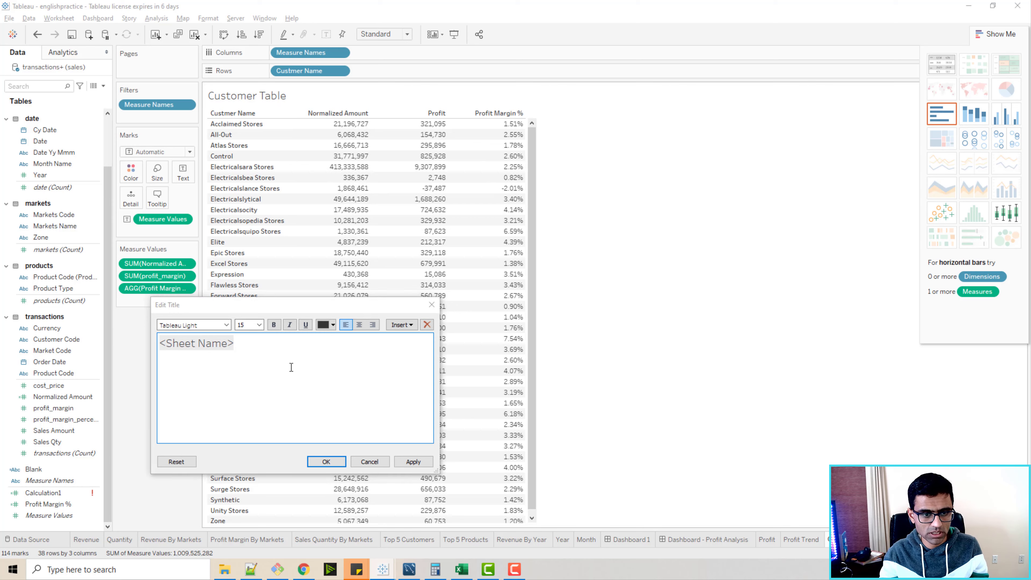
pyautogui.click(276, 353)
pyautogui.hotkey('ctrl', 'a')
pyautogui.press('BackSpace')
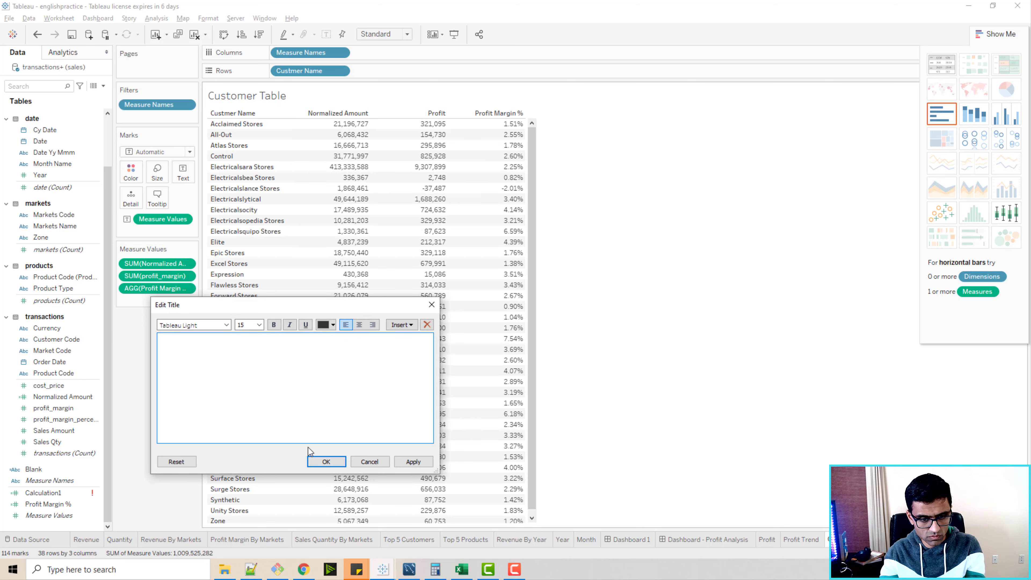
pyautogui.click(325, 461)
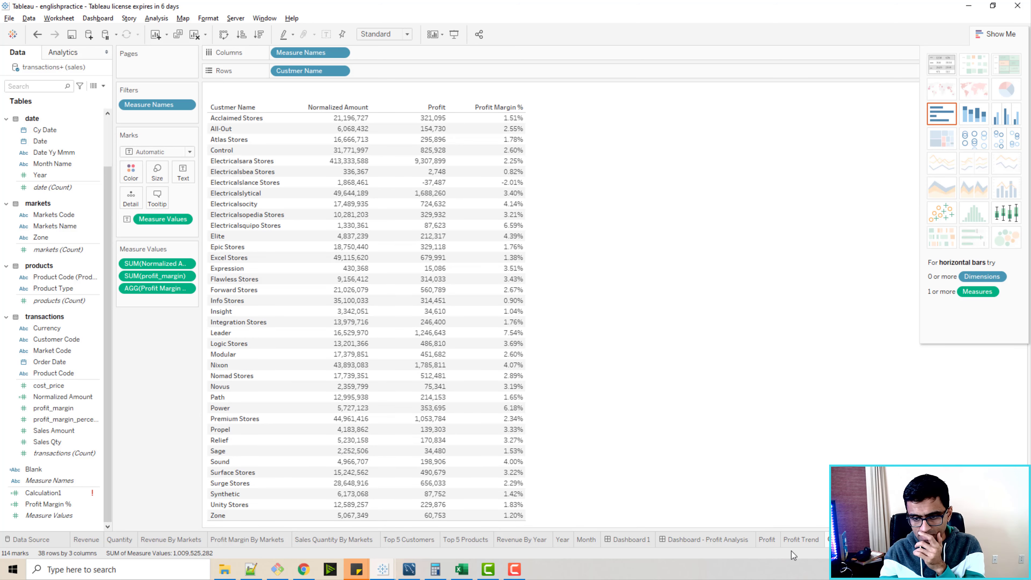
# Add the Customer Table sheet to Dashboard - Profit Analysis, enlarge it and position it just below the Profit Trend chart.
pyautogui.click(732, 542)
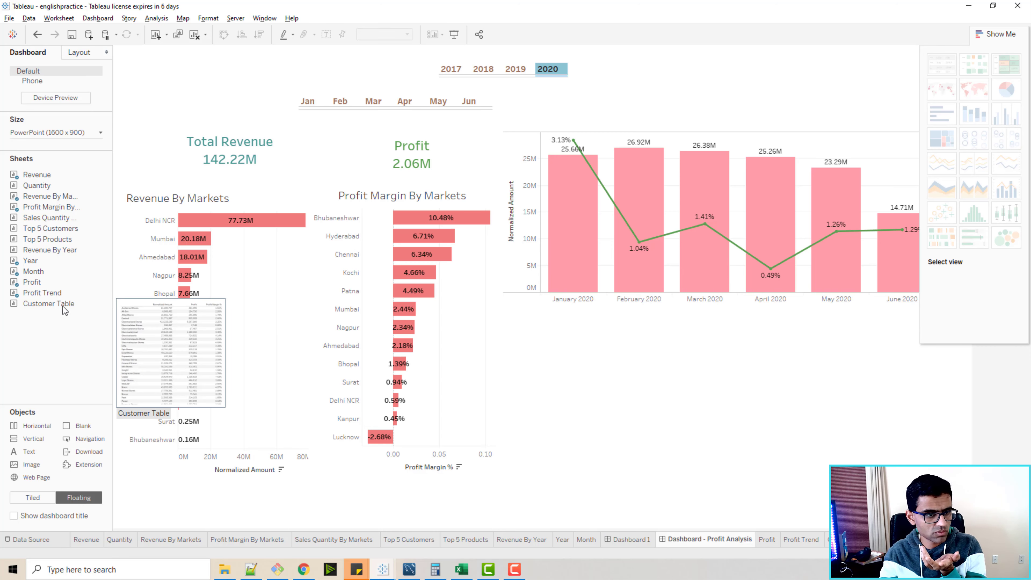
pyautogui.moveTo(47, 304); pyautogui.dragTo(502, 301)
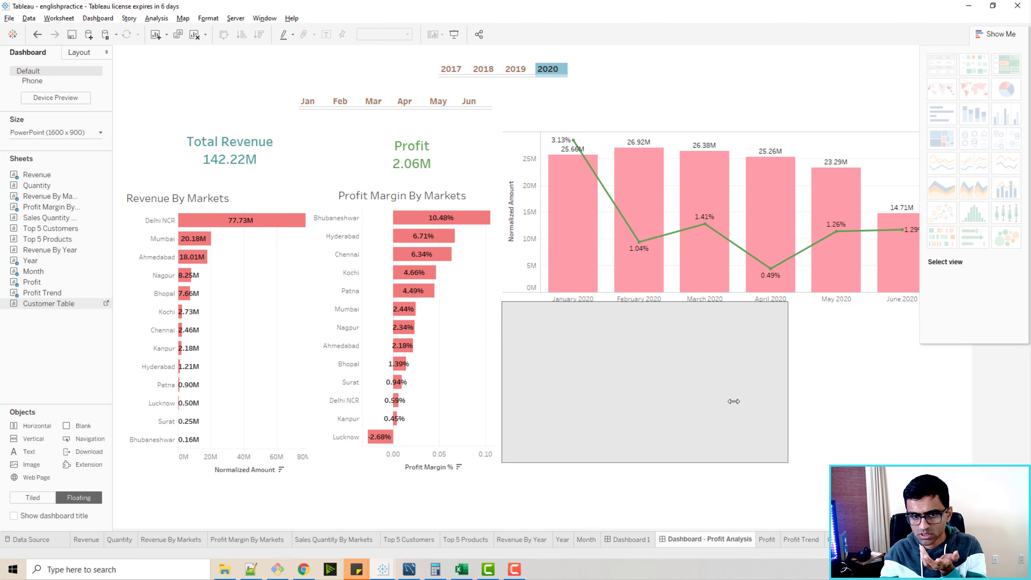
pyautogui.moveTo(788, 463); pyautogui.dragTo(830, 527)
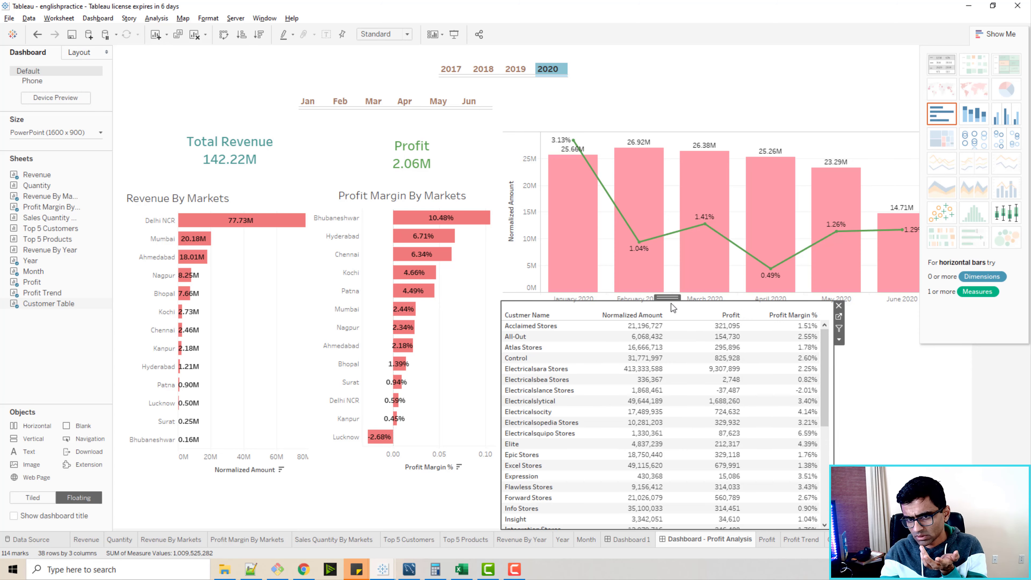
pyautogui.moveTo(668, 299); pyautogui.dragTo(674, 313)
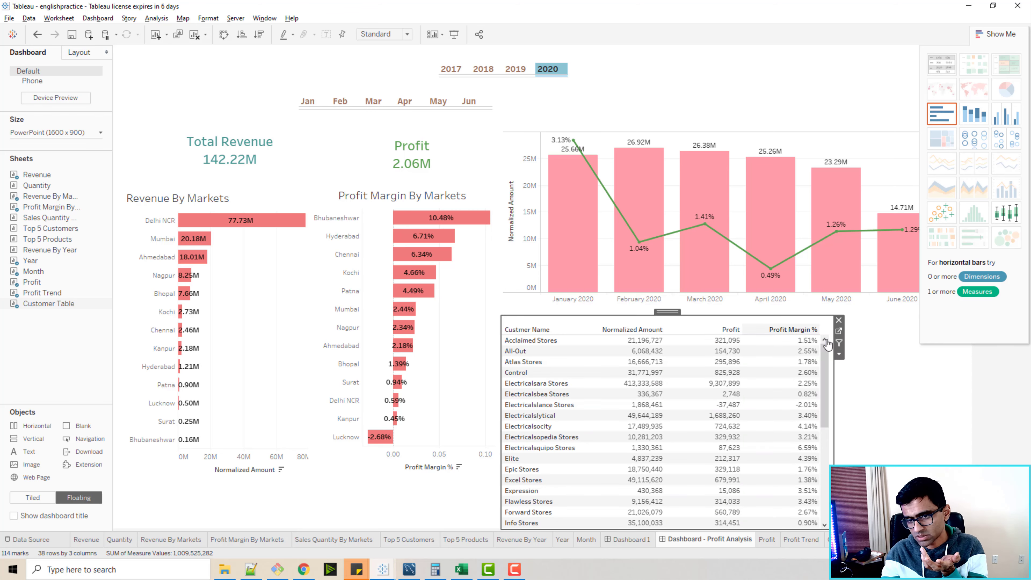
pyautogui.click(871, 349)
# Sort the dashboard's customer table by Profit Margin % in descending order and select the Leader row.
pyautogui.click(545, 70)
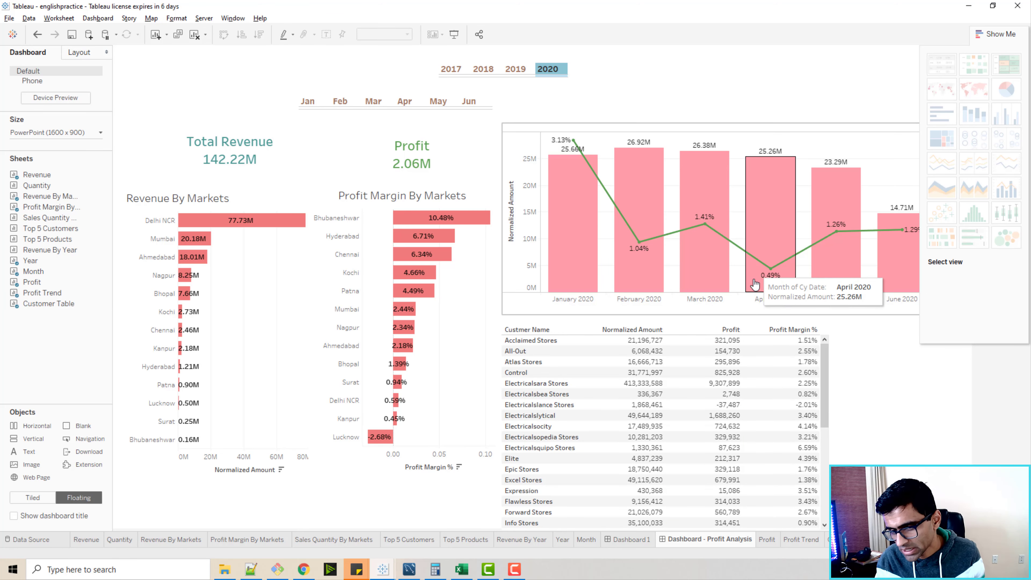
pyautogui.click(803, 330)
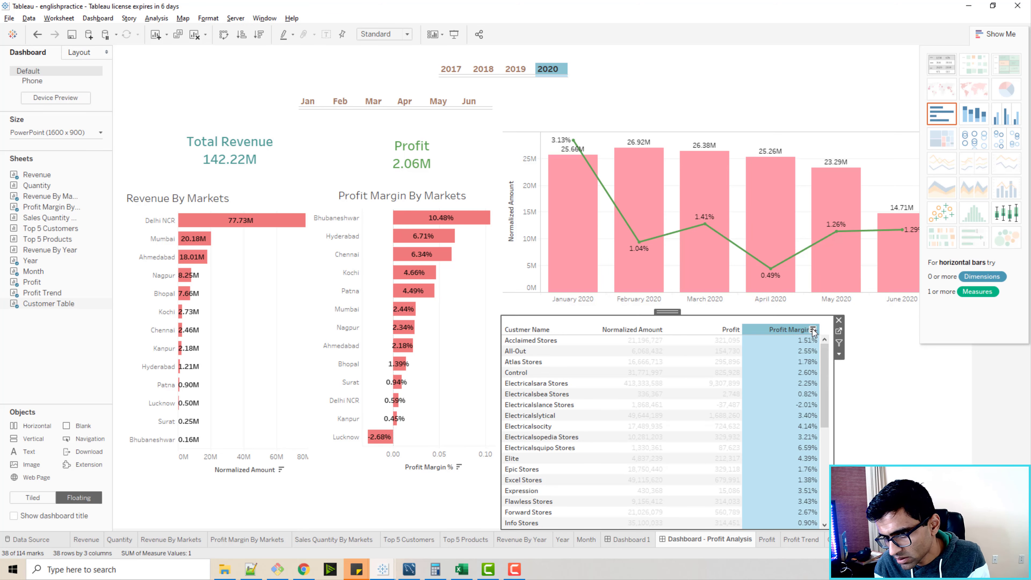
pyautogui.click(813, 330)
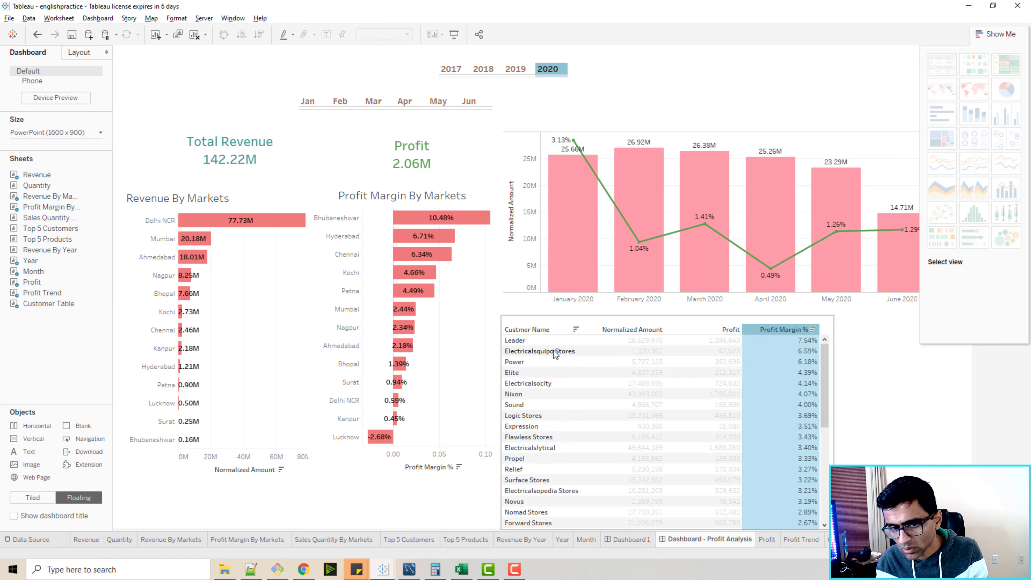
pyautogui.click(545, 342)
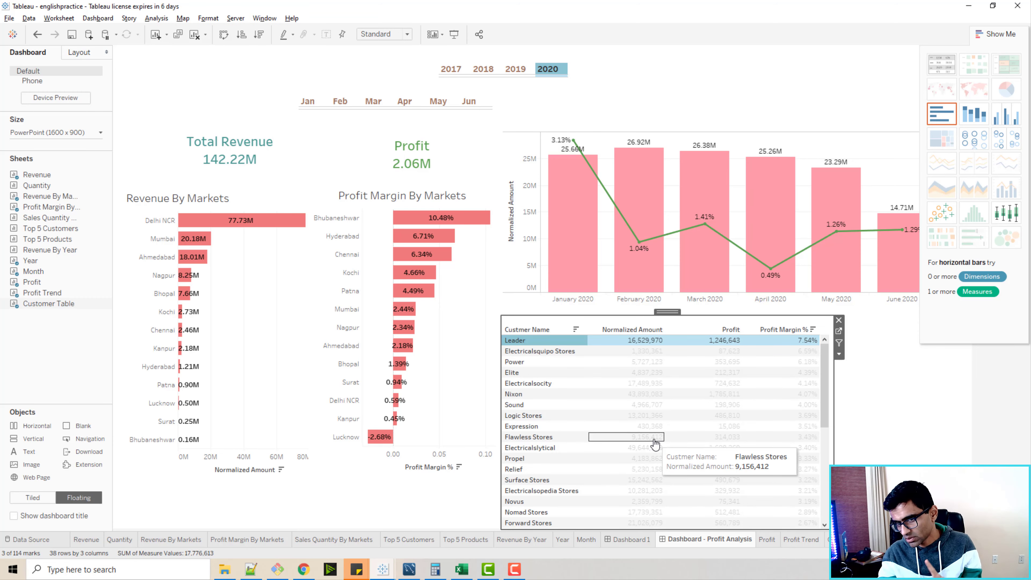
# Check individual cells in the dashboard's customer table, select the Profit card and close the chart suggestions.
pyautogui.click(633, 437)
pyautogui.click(886, 386)
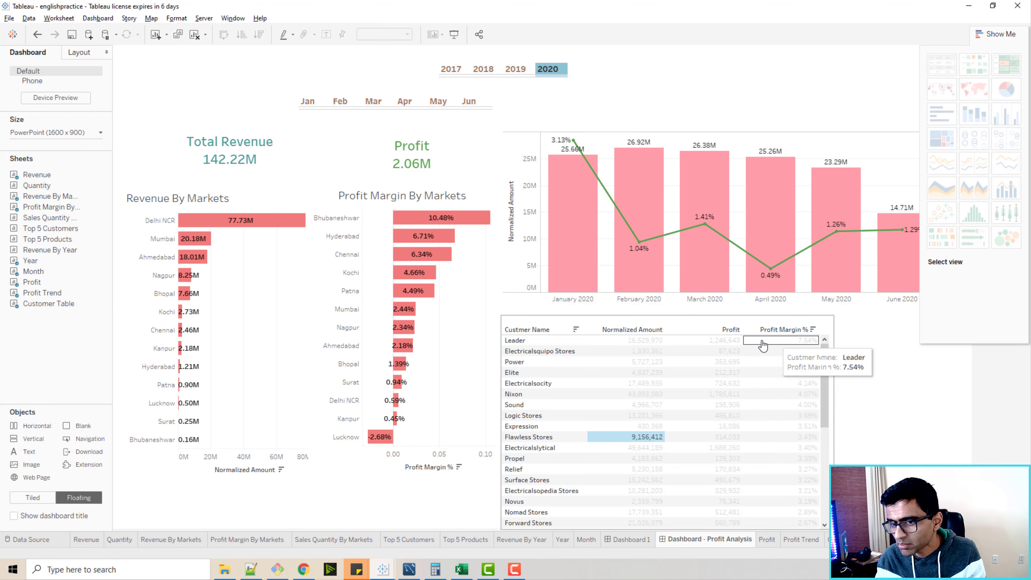
pyautogui.click(788, 342)
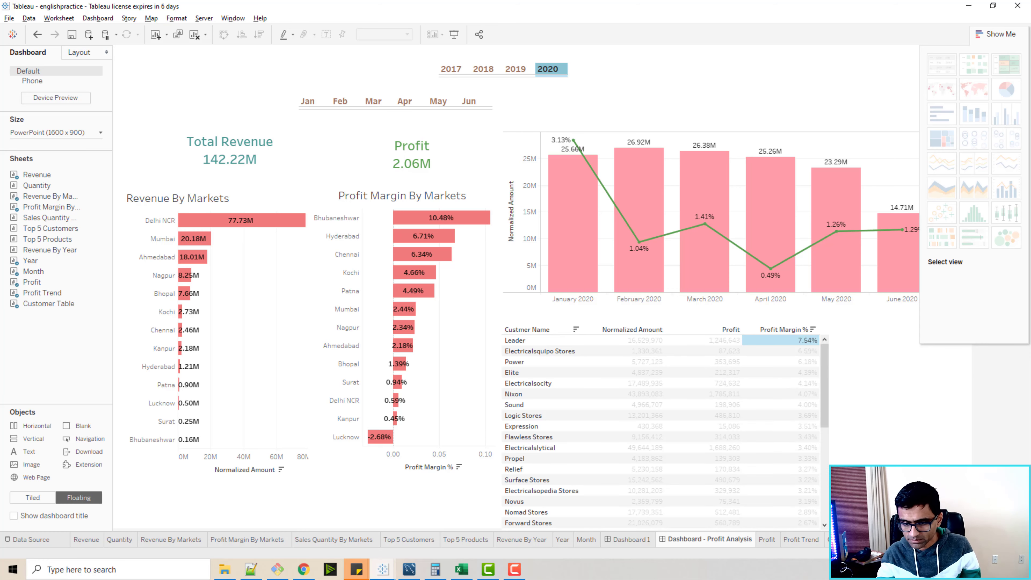
pyautogui.click(850, 540)
pyautogui.click(733, 541)
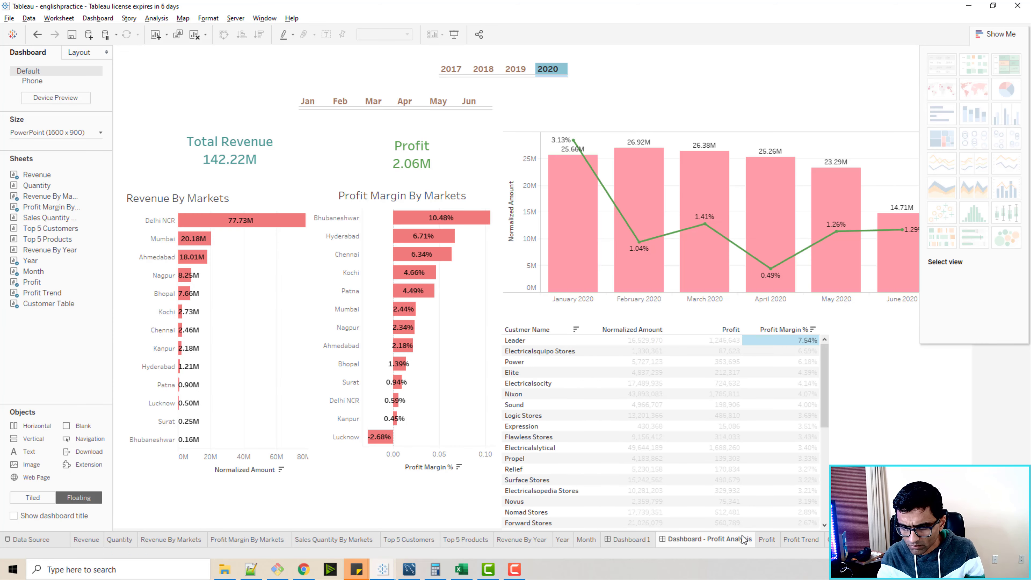
pyautogui.click(470, 122)
pyautogui.click(412, 154)
pyautogui.click(853, 368)
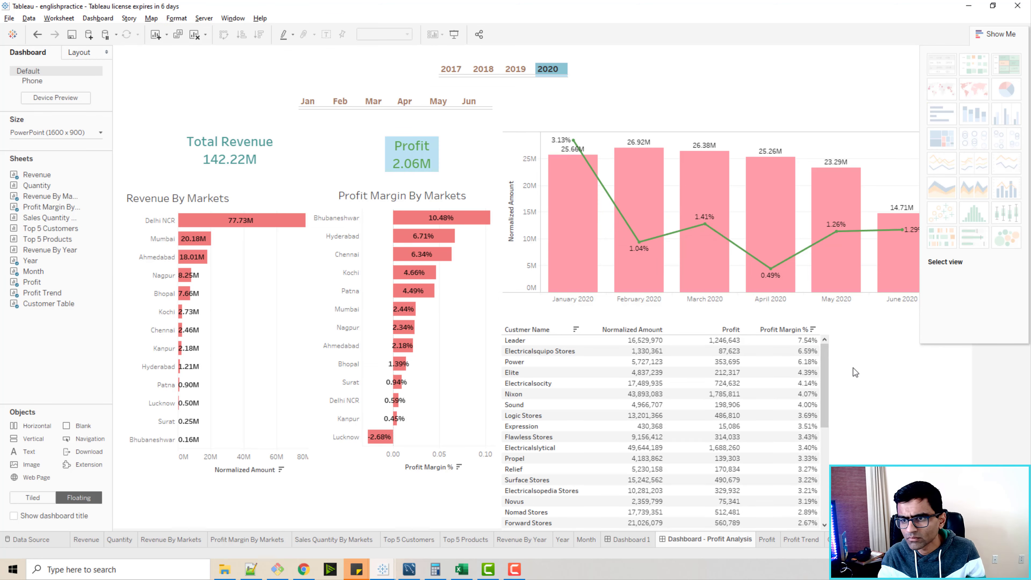
pyautogui.click(1001, 33)
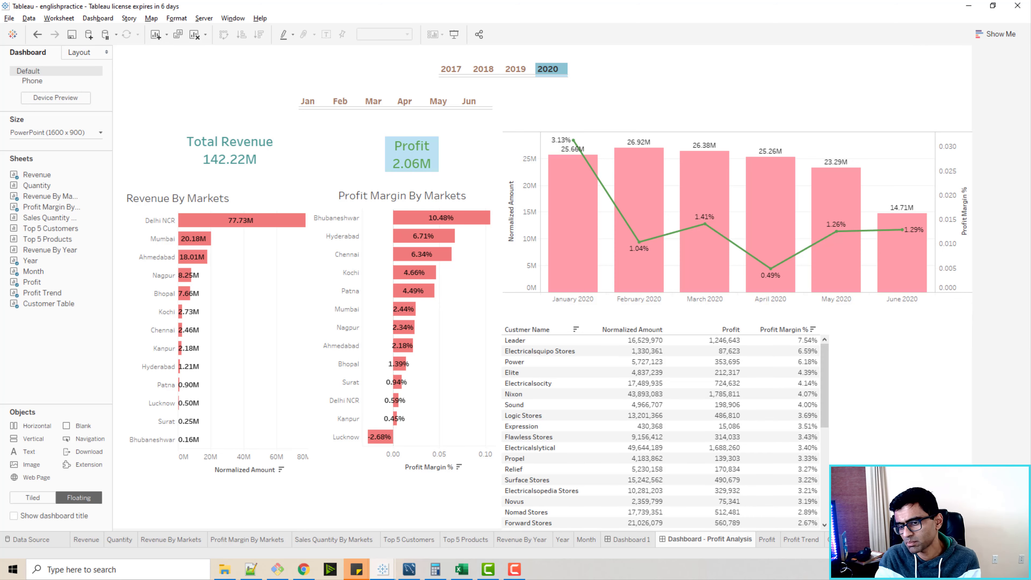
# Create a new worksheet named Pie Chart with Customer Type on Columns and Normalized Amount on Rows.
pyautogui.click(891, 539)
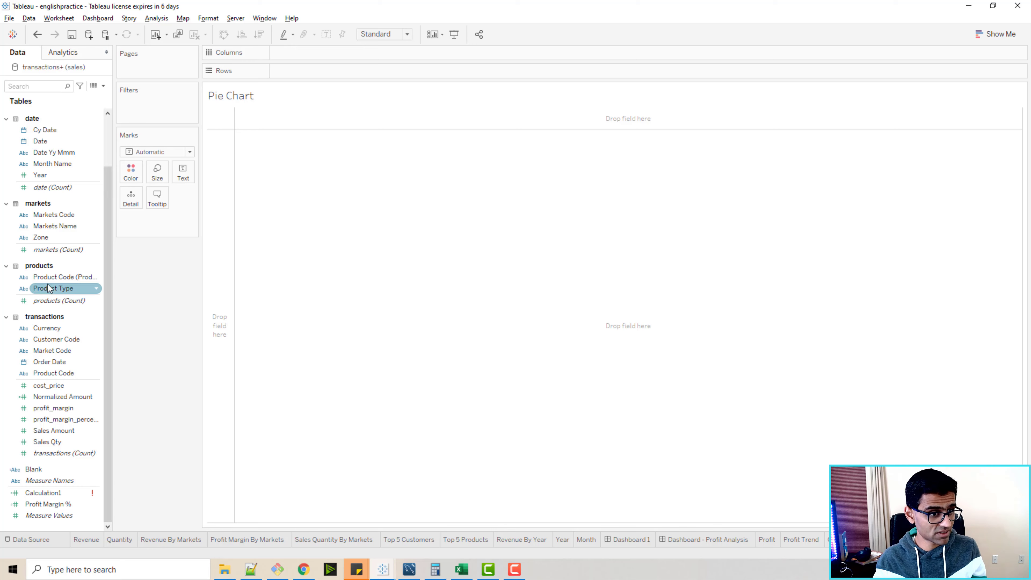
pyautogui.scroll(3, 47, 160)
pyautogui.moveTo(54, 155); pyautogui.dragTo(313, 62)
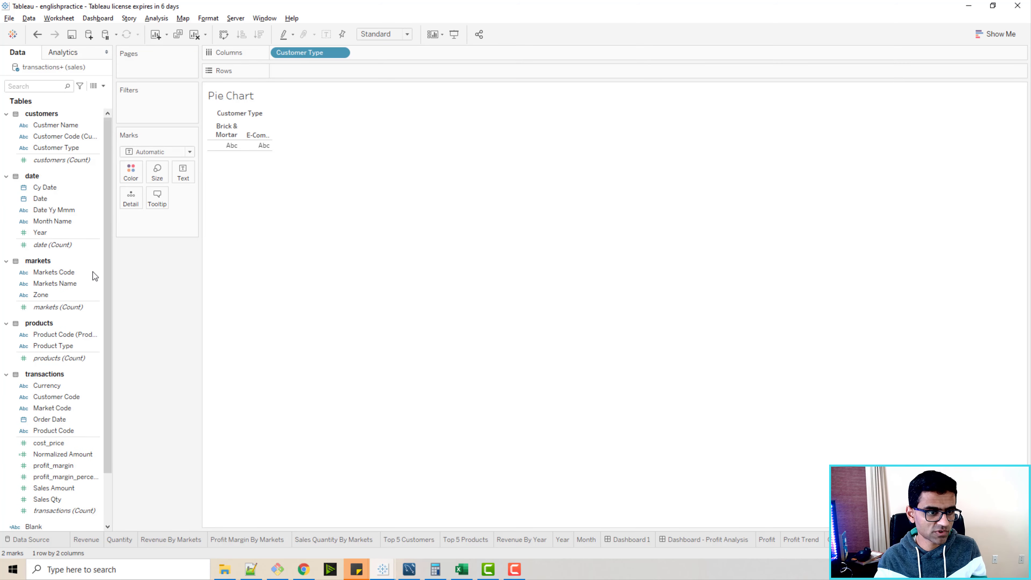
pyautogui.scroll(-2, 82, 345)
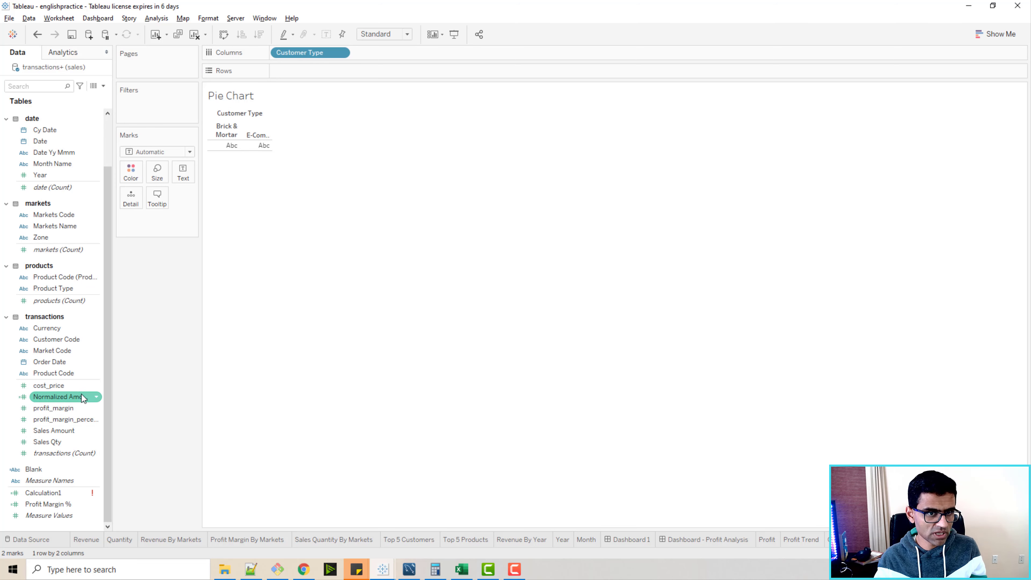
pyautogui.moveTo(83, 396); pyautogui.dragTo(315, 74)
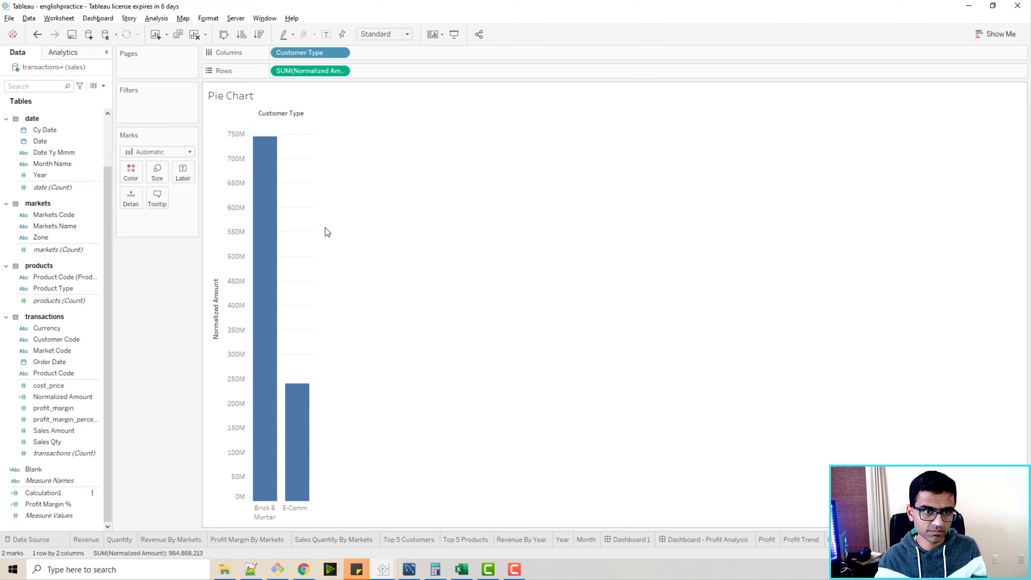
# Convert the Customer Type bar chart into a pie chart.
pyautogui.moveTo(273, 139)
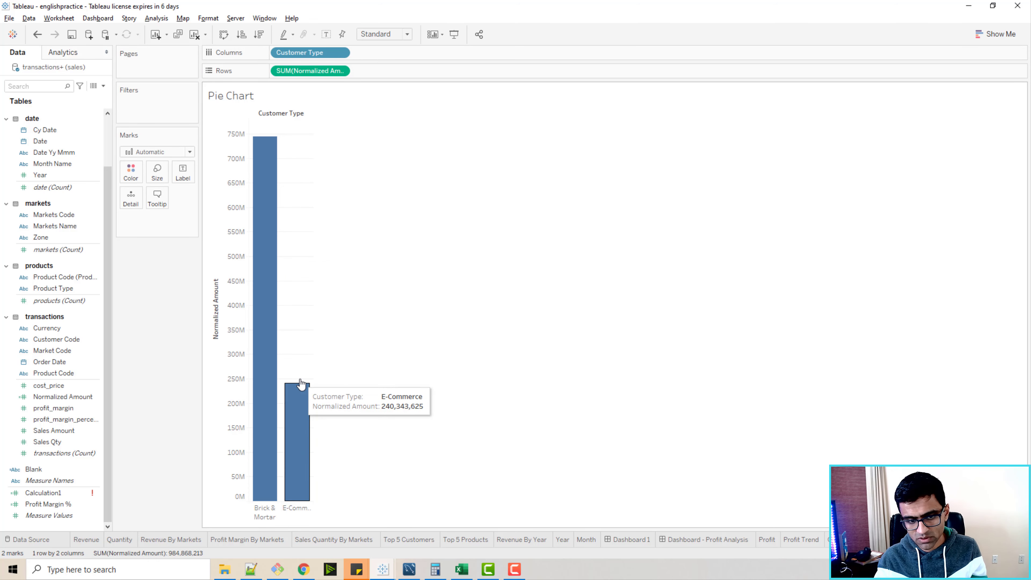
pyautogui.click(994, 34)
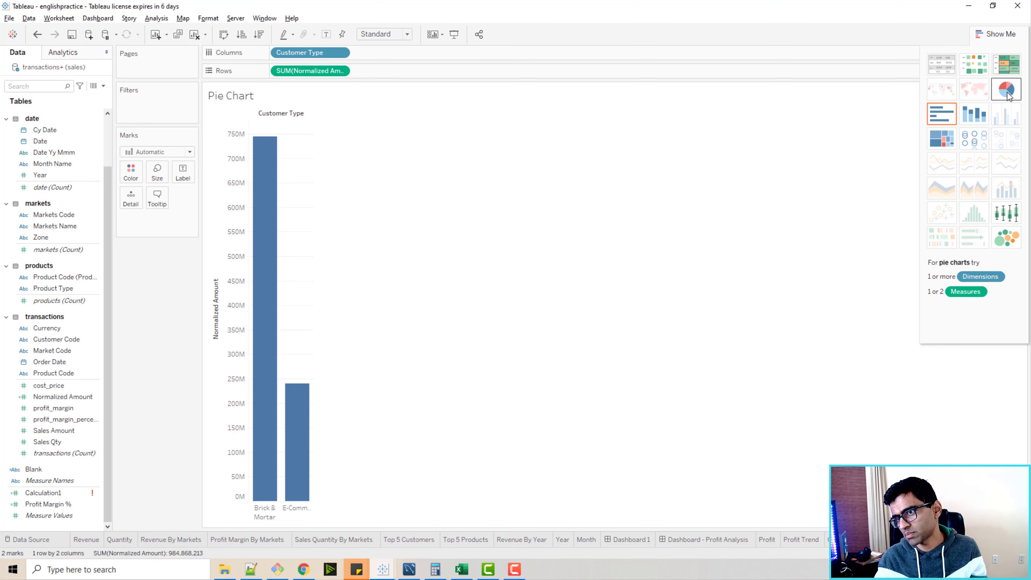
pyautogui.click(1006, 89)
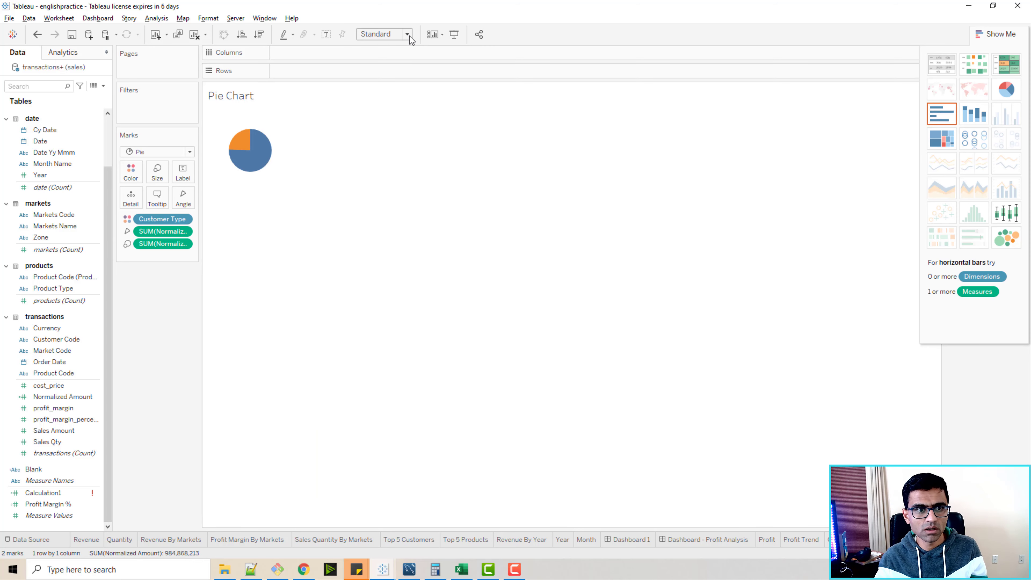
# Remove the title text from the Pie Chart worksheet.
pyautogui.doubleClick(254, 97)
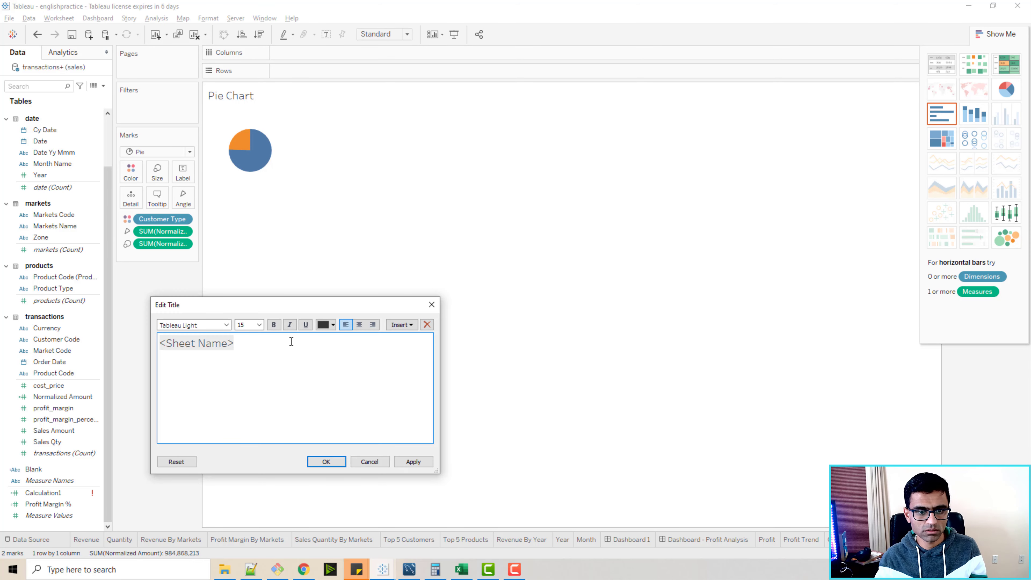
pyautogui.hotkey('ctrl', 'a')
pyautogui.press('Delete')
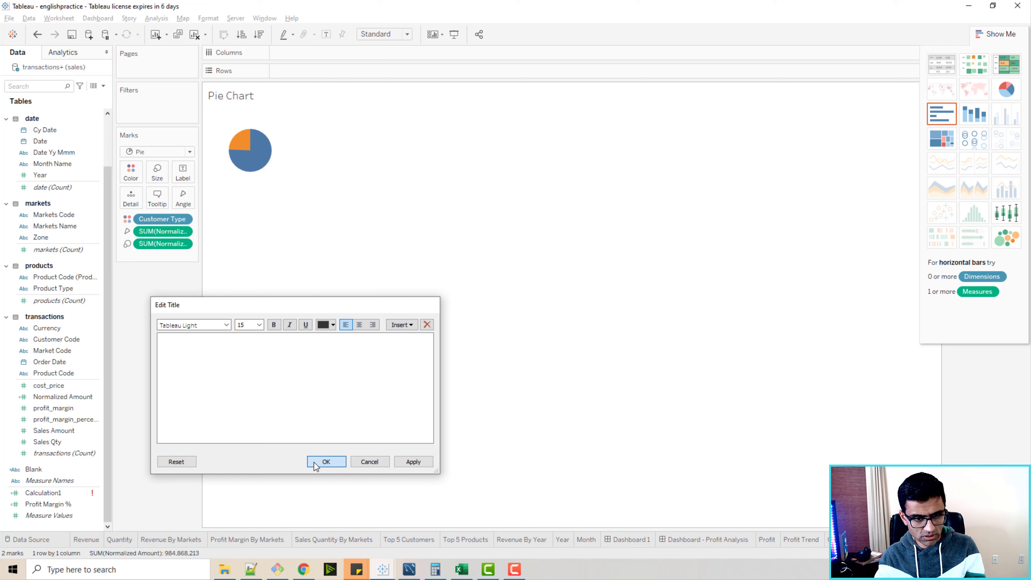
pyautogui.click(326, 461)
# Fit the pie chart to Entire View and increase the pie's mark size until it nearly fills the canvas height.
pyautogui.click(396, 71)
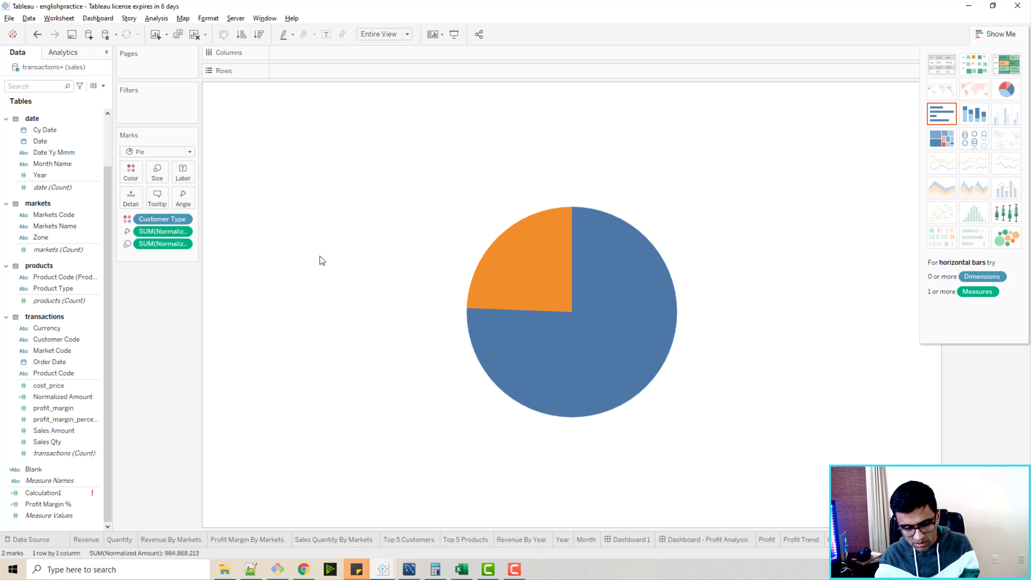
pyautogui.click(157, 173)
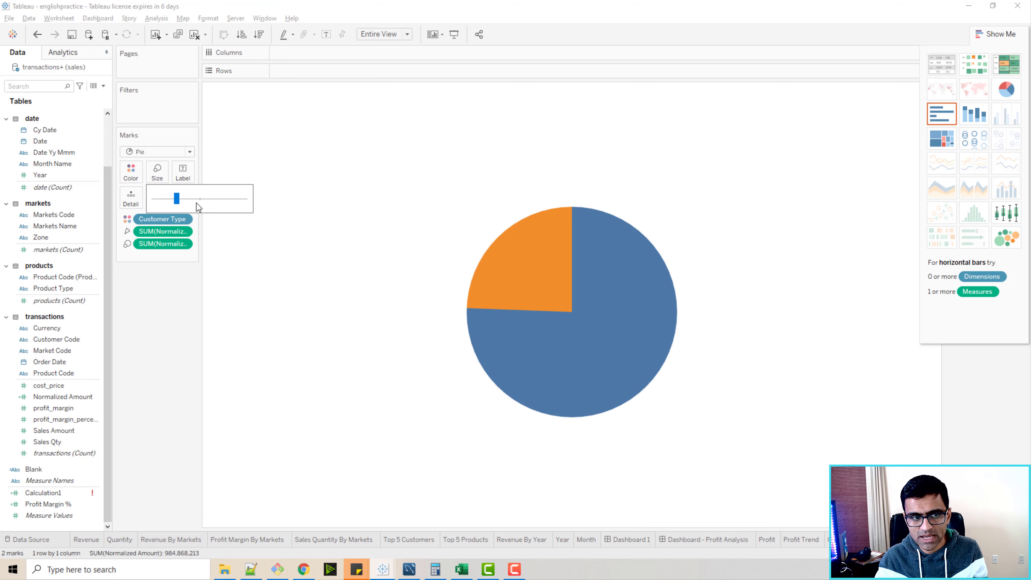
pyautogui.moveTo(198, 205)
pyautogui.mouseDown()
pyautogui.moveTo(210, 203)
pyautogui.moveTo(199, 203)
pyautogui.mouseUp()
pyautogui.moveTo(405, 278)
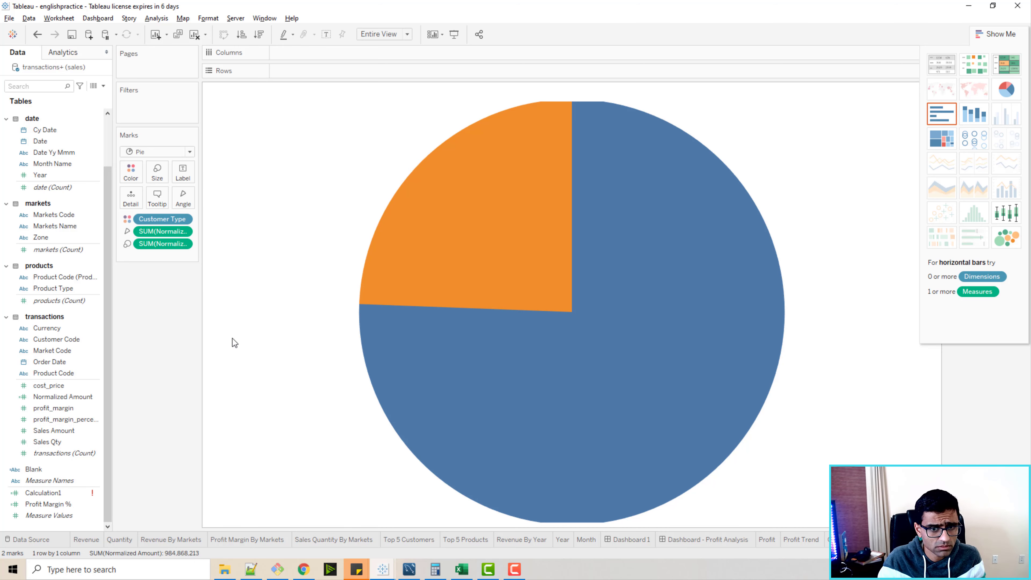
pyautogui.scroll(3, 61, 203)
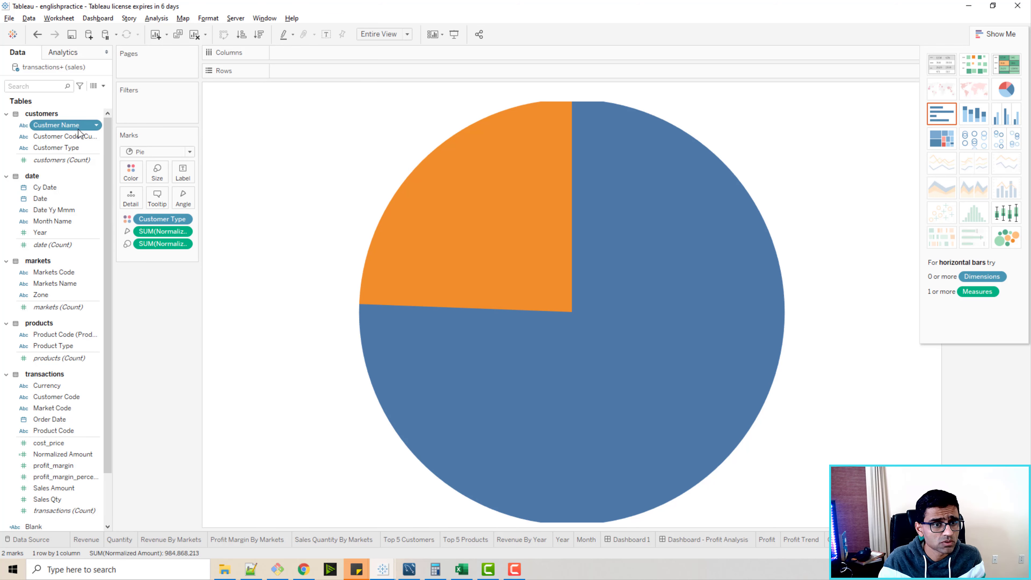
pyautogui.moveTo(54, 125); pyautogui.dragTo(191, 179)
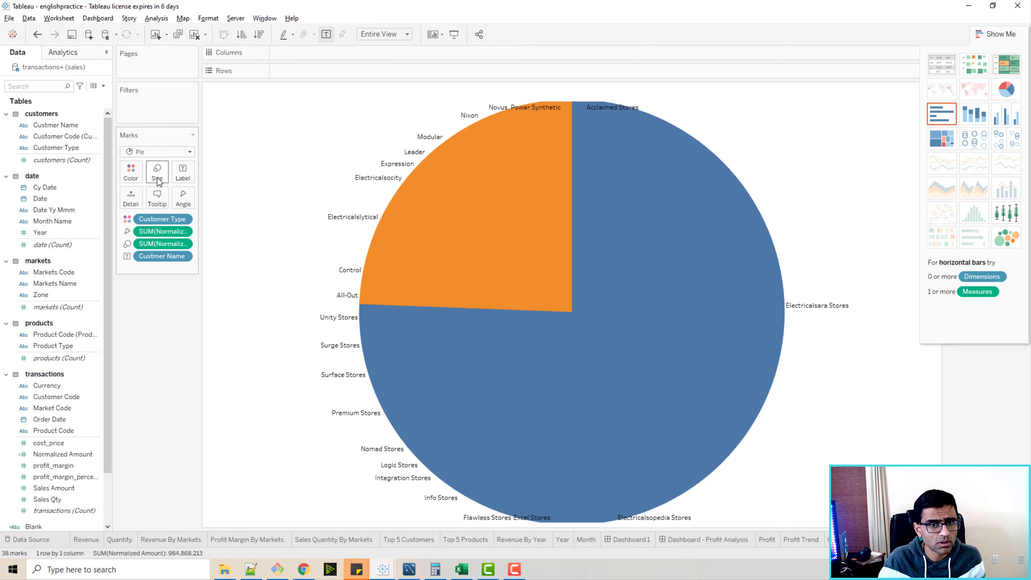
pyautogui.hotkey('ctrl', 'z')
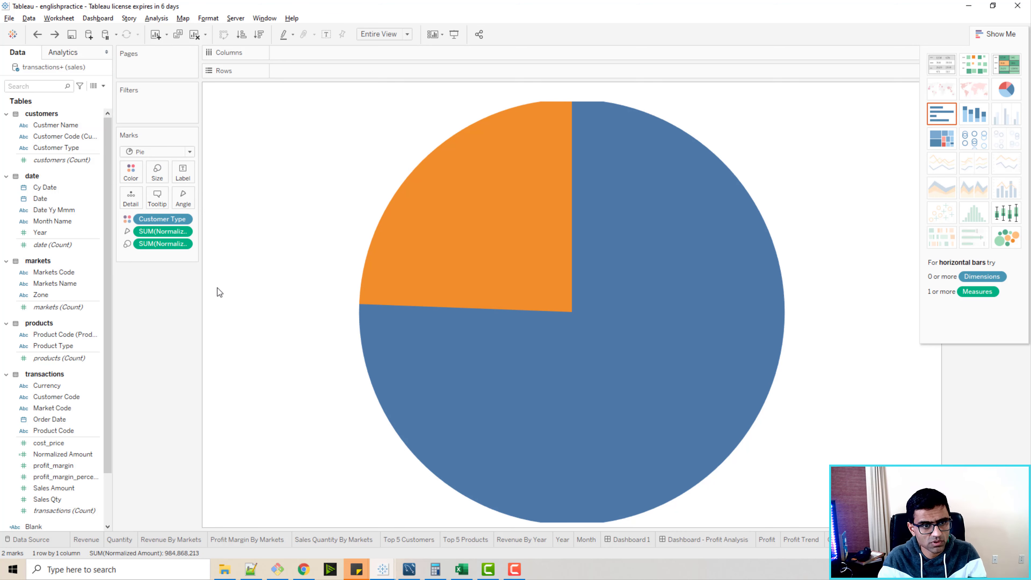
# Label the pie slices with Customer Type and Normalized Amount.
pyautogui.moveTo(61, 148); pyautogui.dragTo(186, 173)
pyautogui.scroll(-3, 76, 365)
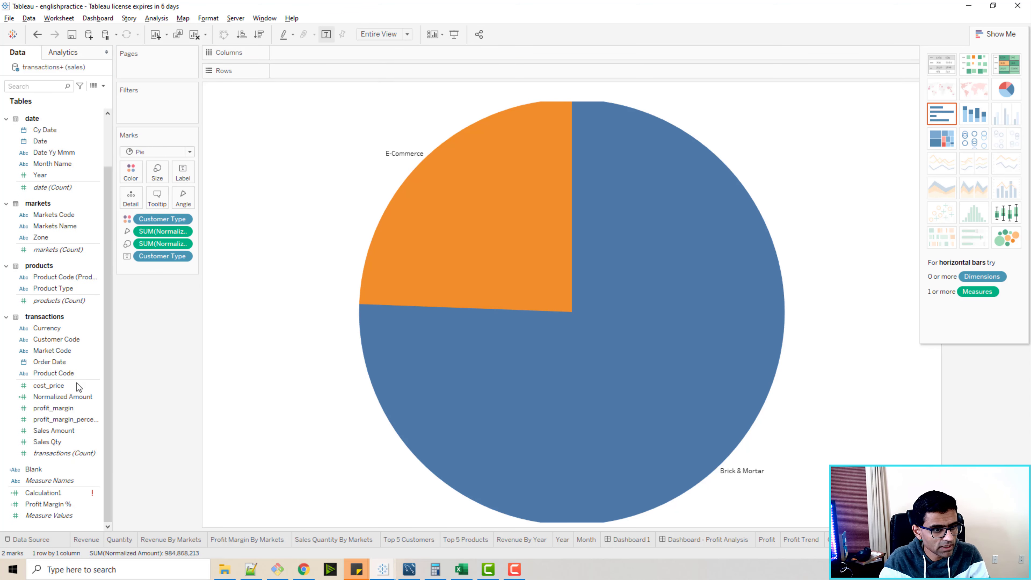
pyautogui.moveTo(65, 396); pyautogui.dragTo(184, 173)
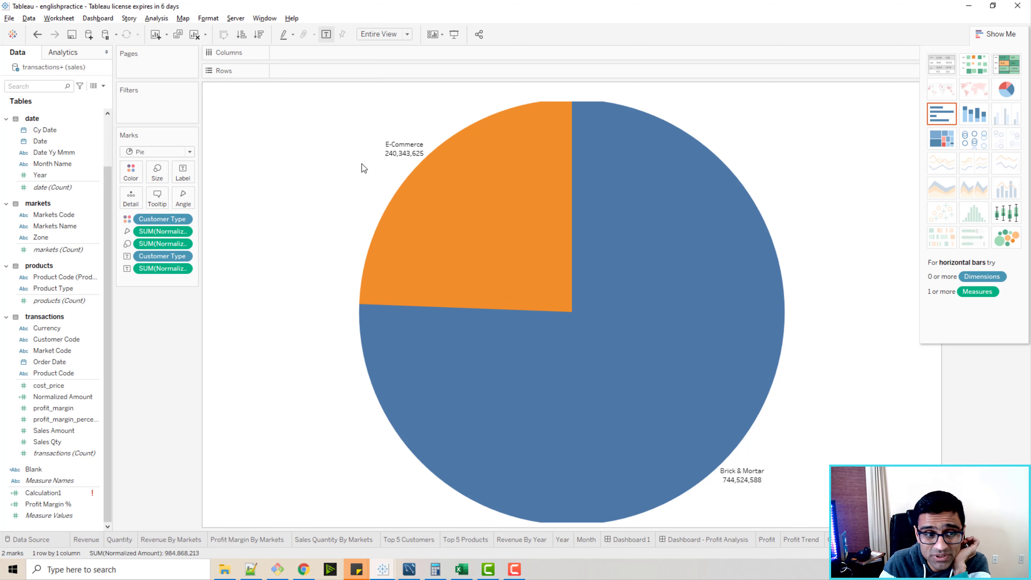
pyautogui.click(412, 147)
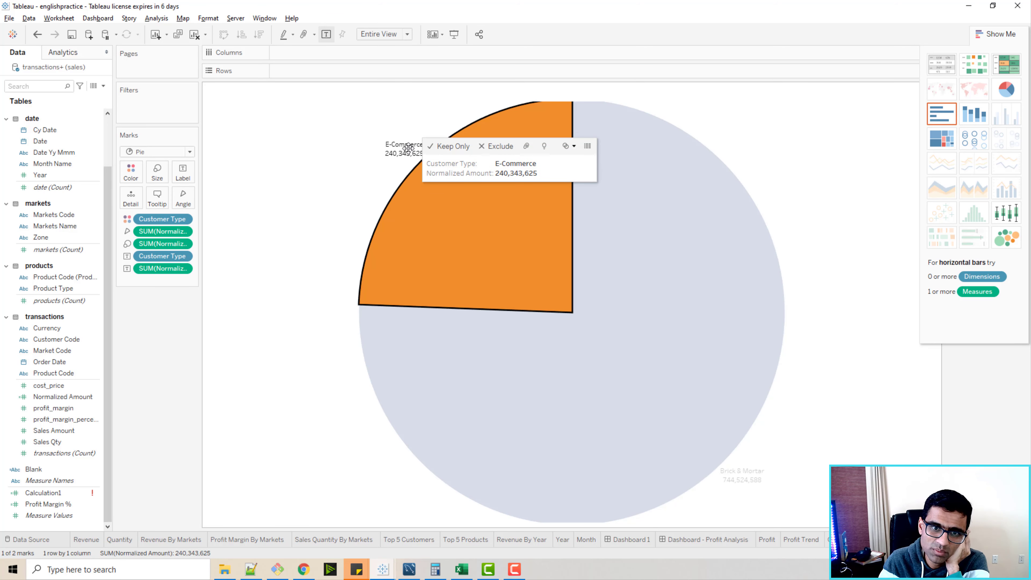
pyautogui.click(184, 257)
pyautogui.click(185, 257)
pyautogui.click(168, 329)
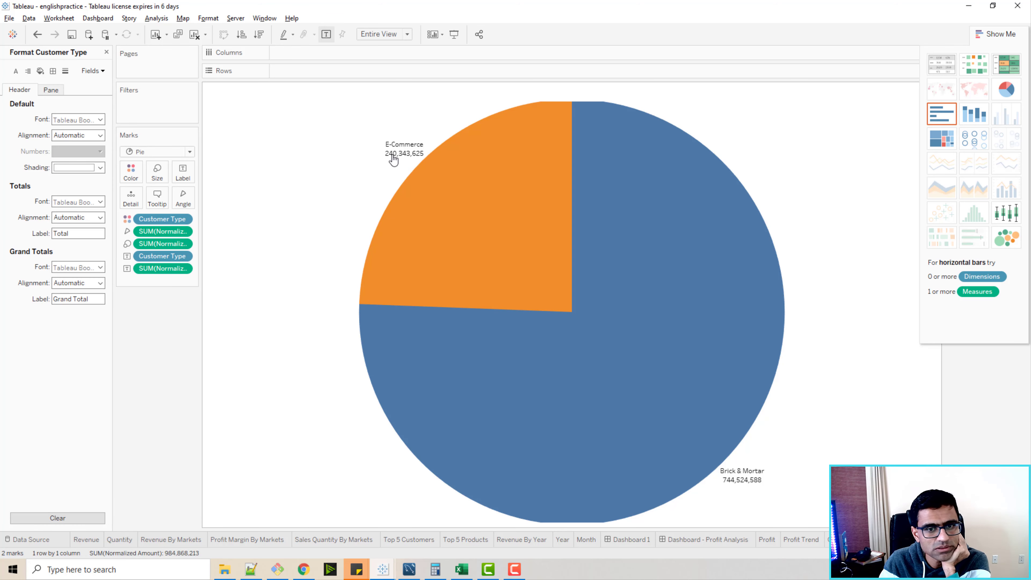
# Format the whole pie label text, Customer Type and Normalized Amount, as bold at font size 12.
pyautogui.click(191, 178)
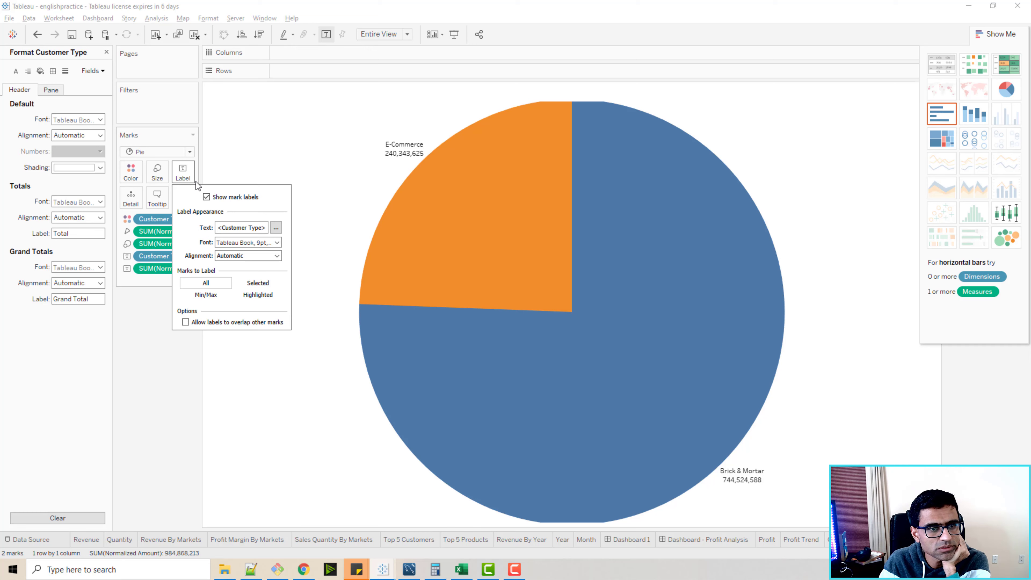
pyautogui.click(275, 228)
pyautogui.hotkey('ctrl', 'a')
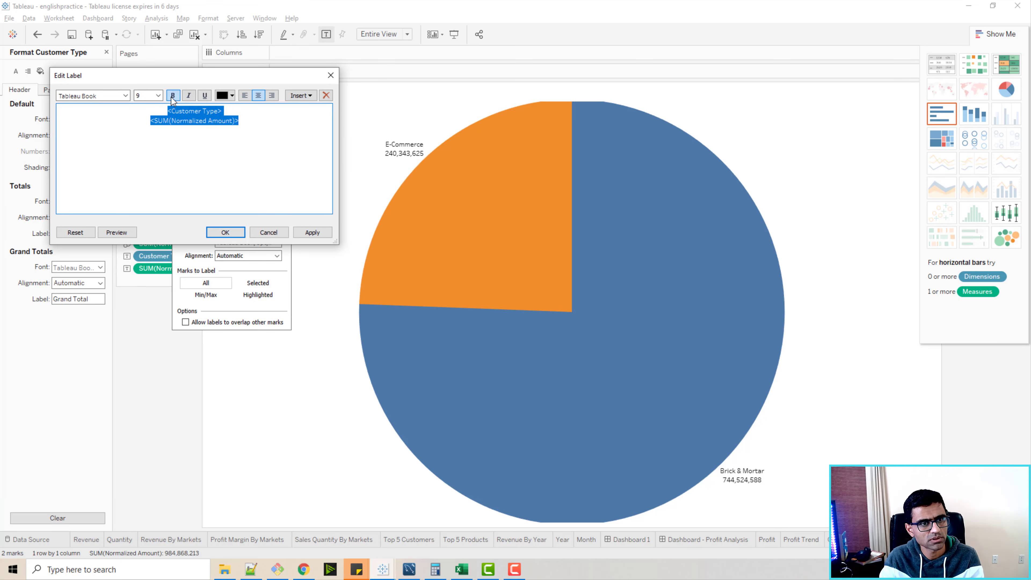
pyautogui.click(161, 96)
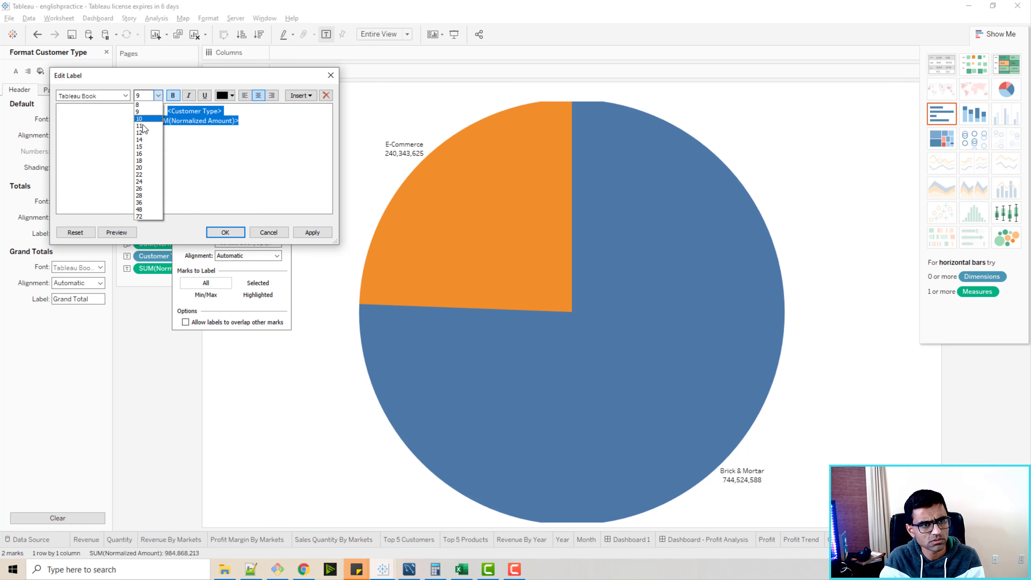
pyautogui.click(142, 130)
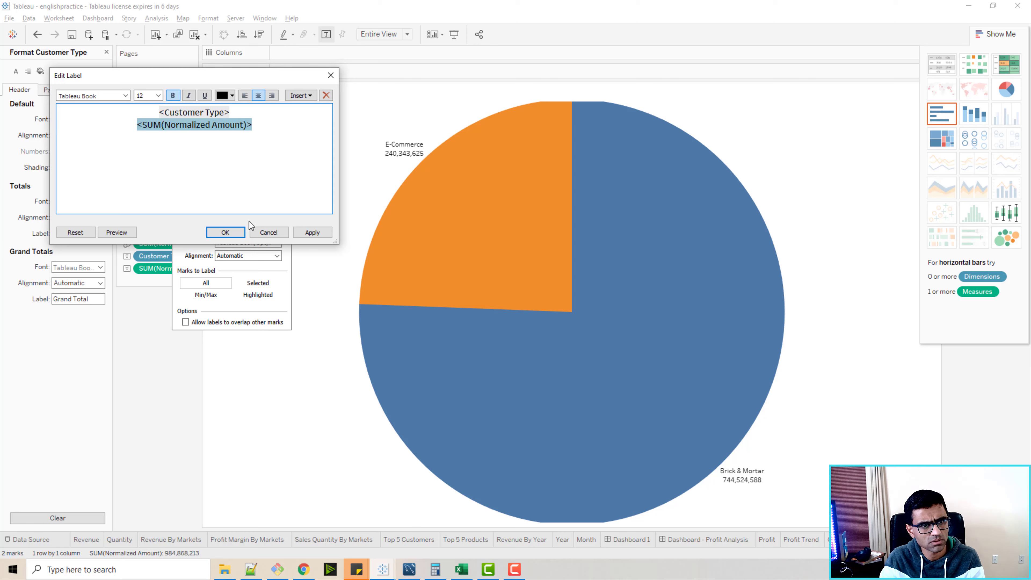
pyautogui.click(312, 232)
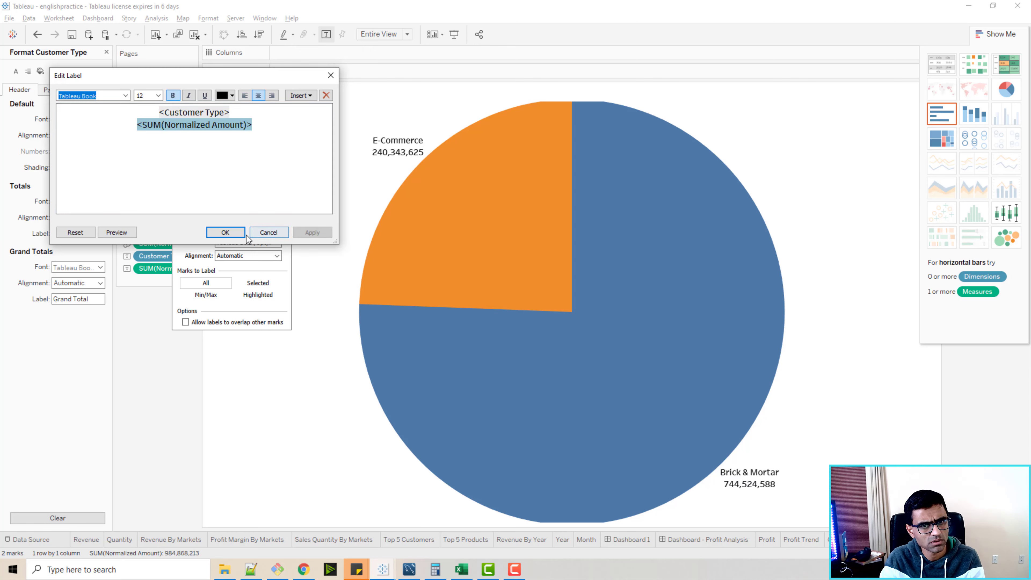
pyautogui.click(226, 232)
pyautogui.click(324, 217)
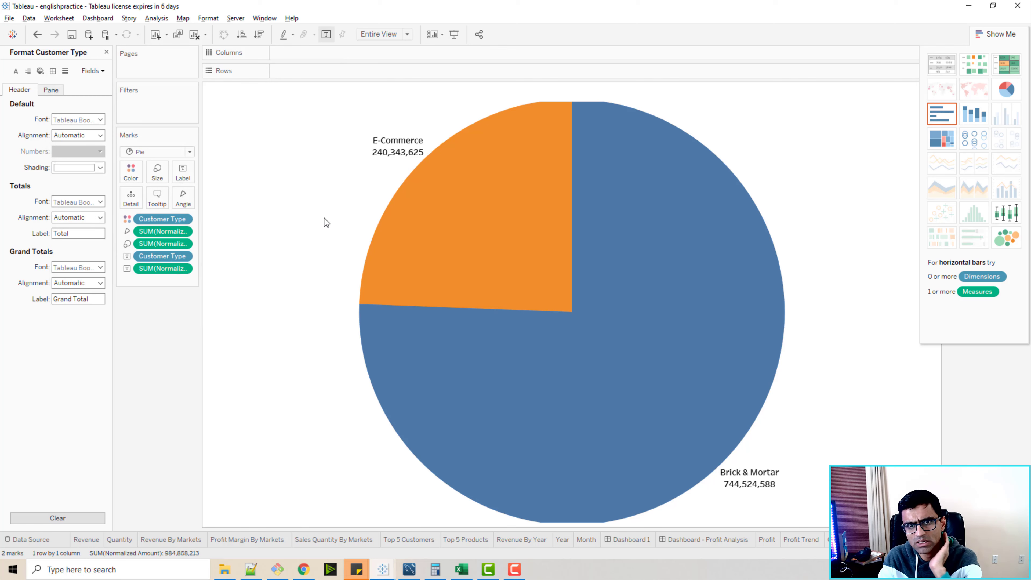
# Reduce the pie's mark size slightly so it fits in the view with space around its labels.
pyautogui.click(158, 175)
pyautogui.moveTo(199, 199); pyautogui.dragTo(197, 201)
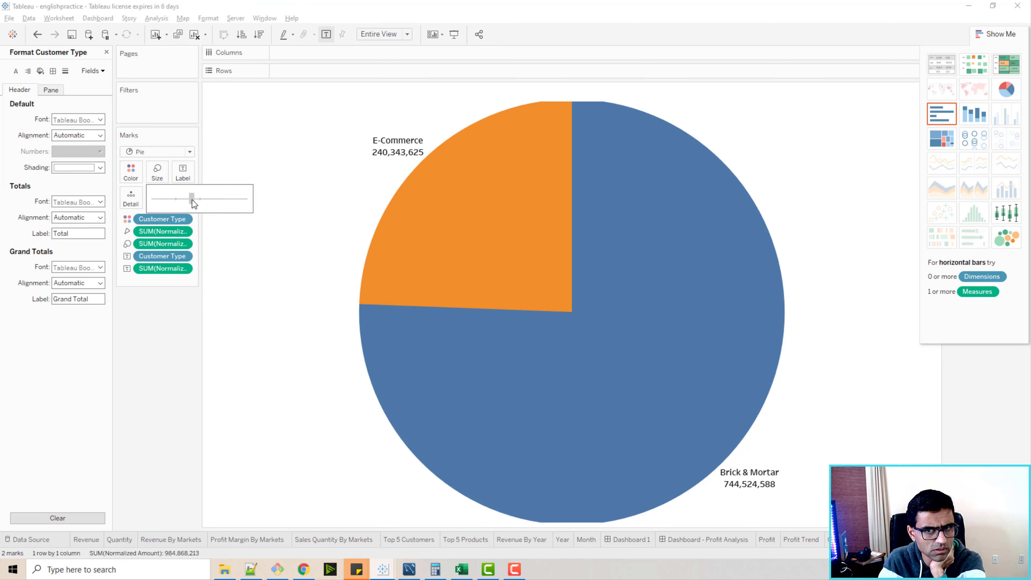
pyautogui.moveTo(189, 200); pyautogui.dragTo(189, 201)
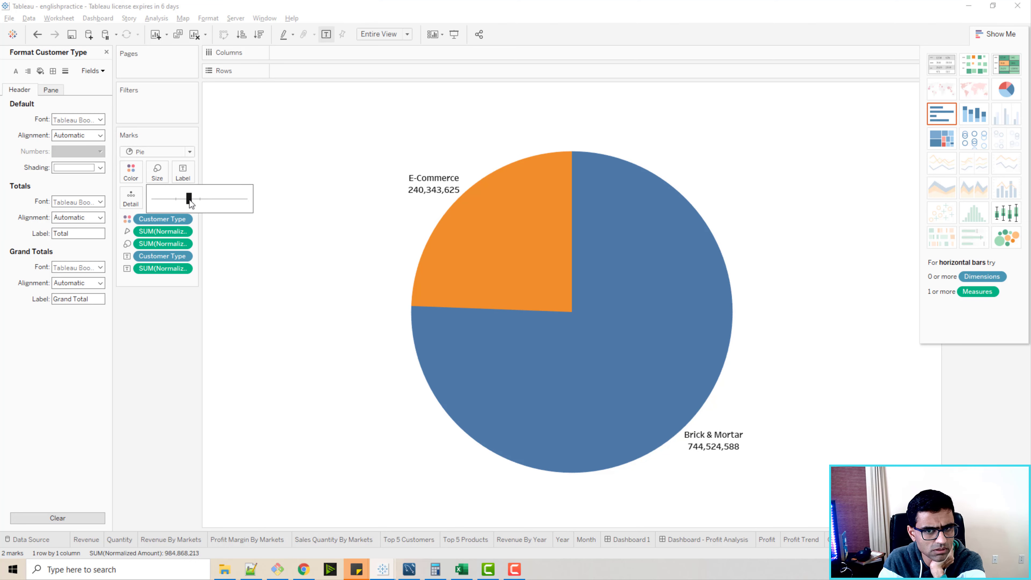
# Change the Normalized Amount label on the pie slices to a Percent of Total quick table calculation.
pyautogui.moveTo(455, 219)
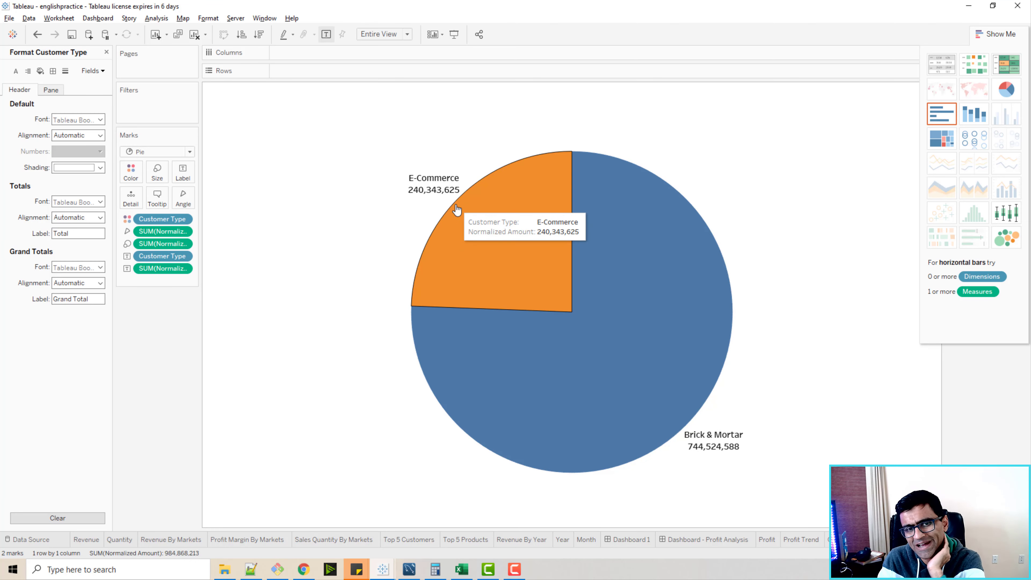
pyautogui.click(184, 268)
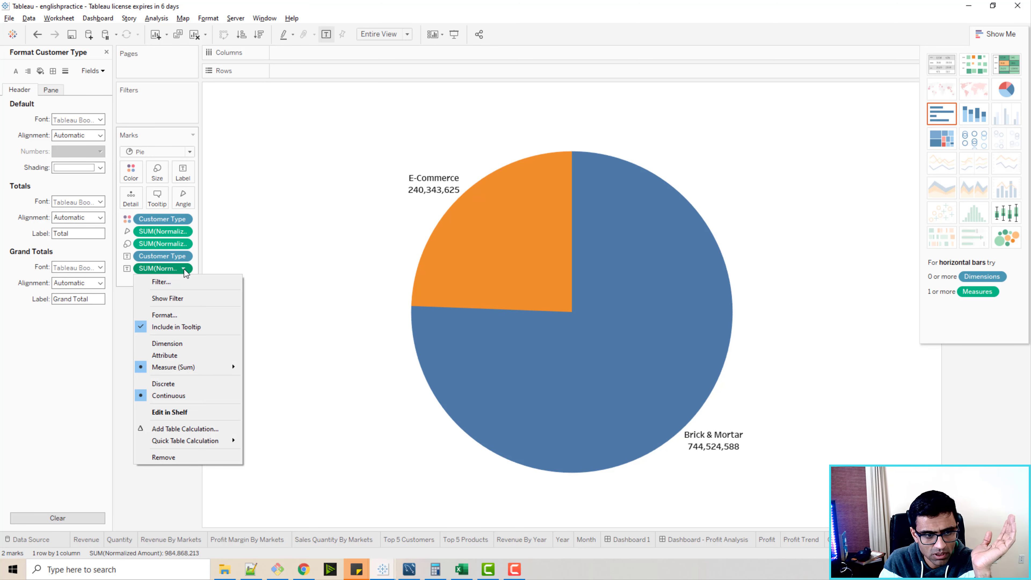
pyautogui.moveTo(227, 442)
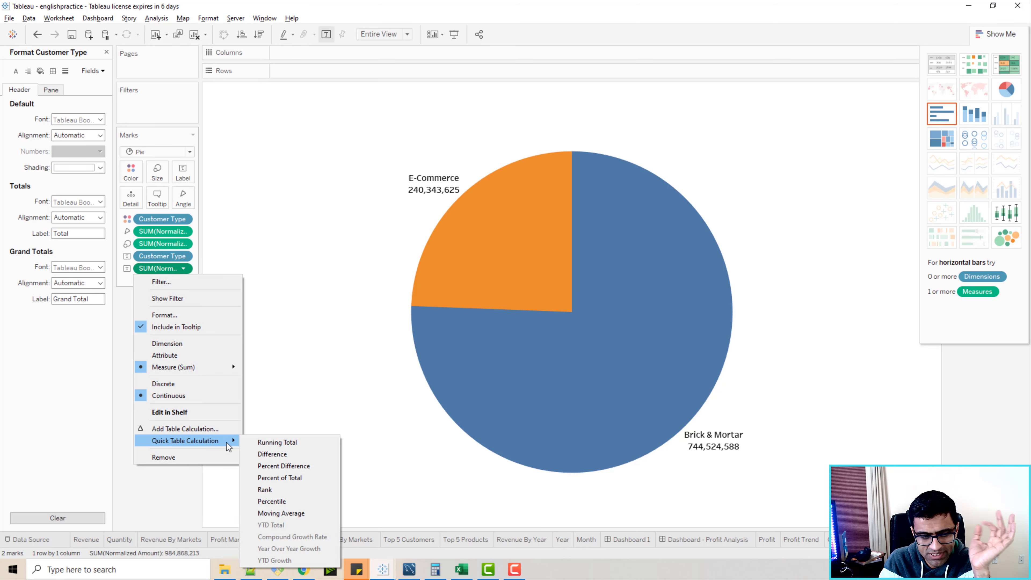
pyautogui.click(284, 478)
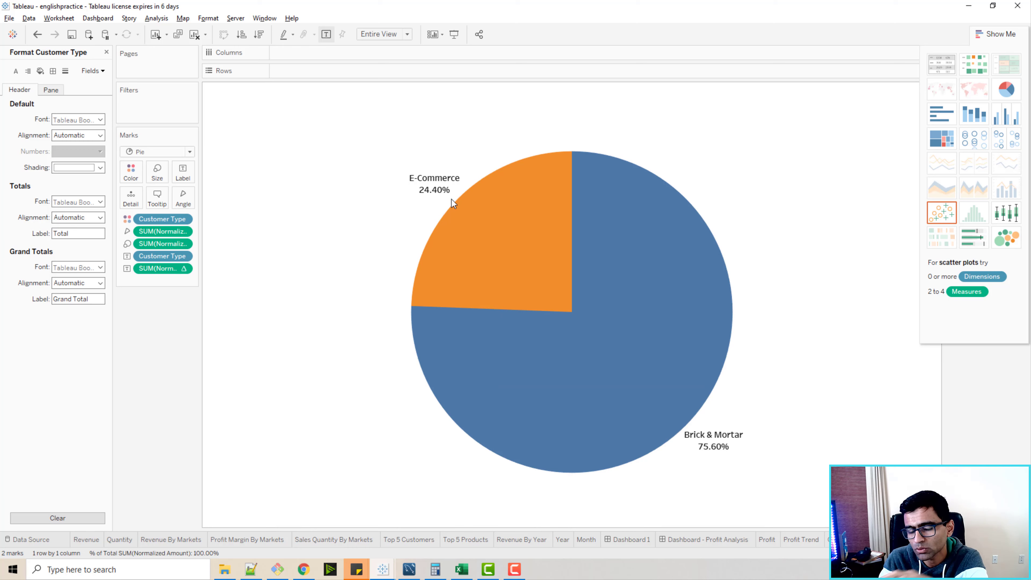
pyautogui.moveTo(435, 184)
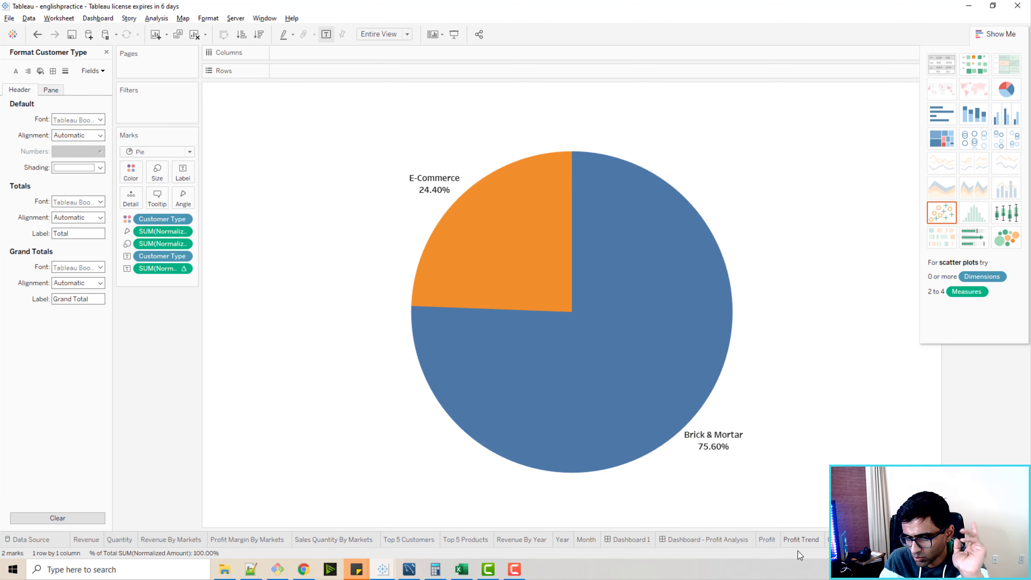
# Add the Pie Chart sheet as a floating object beside the customer table on the Profit Analysis dashboard, and collapse the Format and Show Me panes.
pyautogui.click(720, 538)
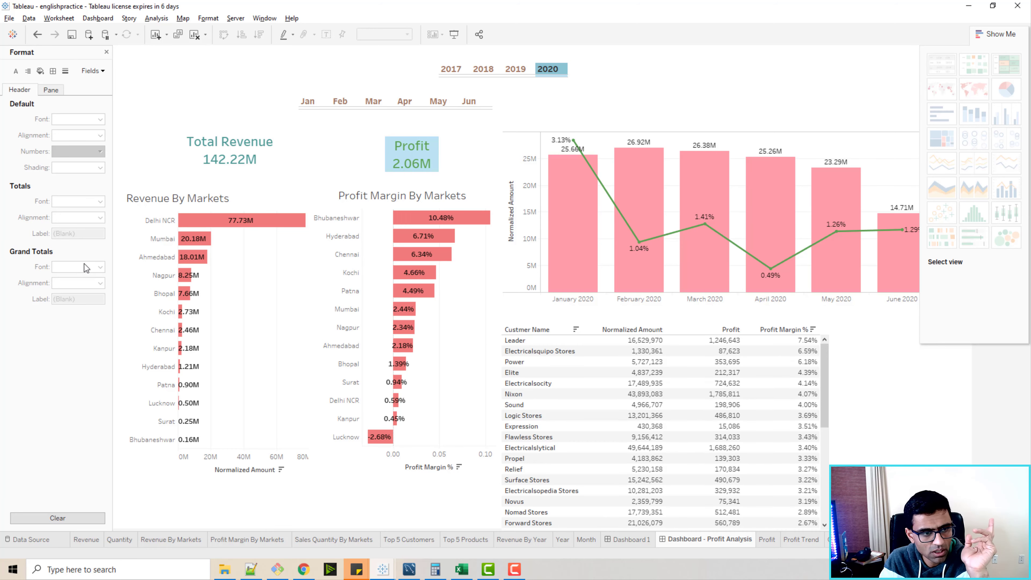
pyautogui.click(106, 52)
pyautogui.moveTo(45, 321)
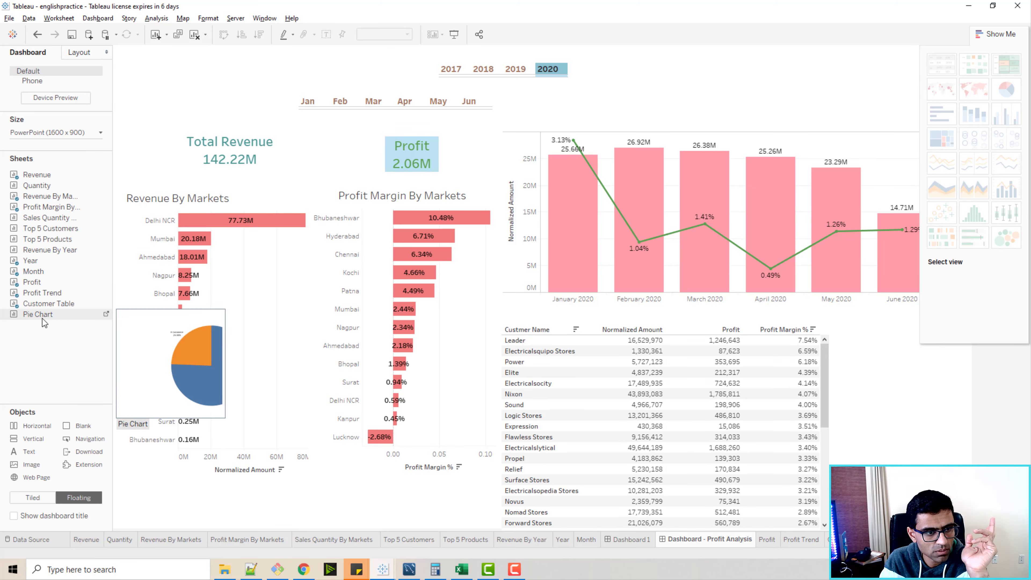
pyautogui.moveTo(45, 322); pyautogui.dragTo(859, 336)
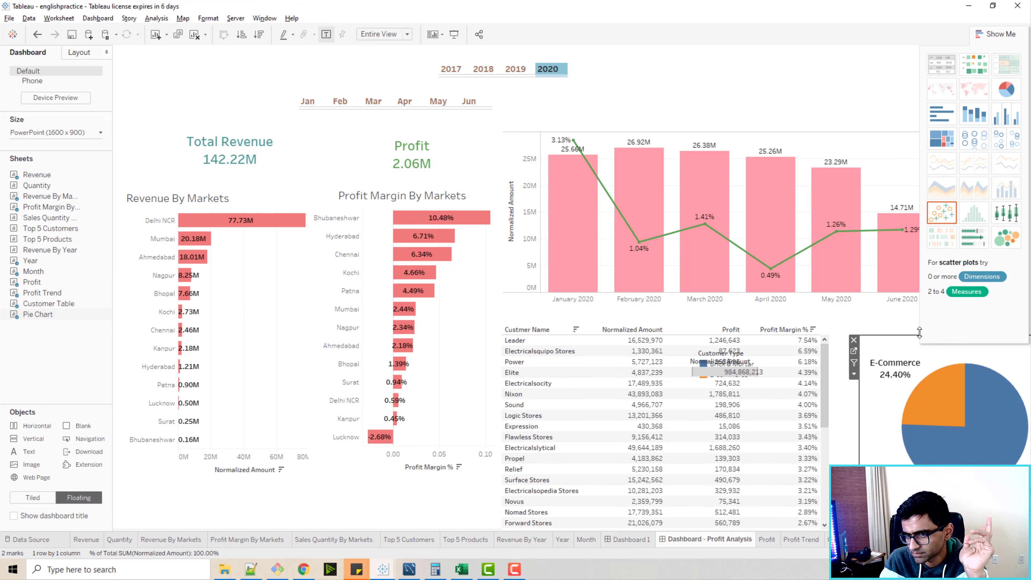
pyautogui.click(1009, 36)
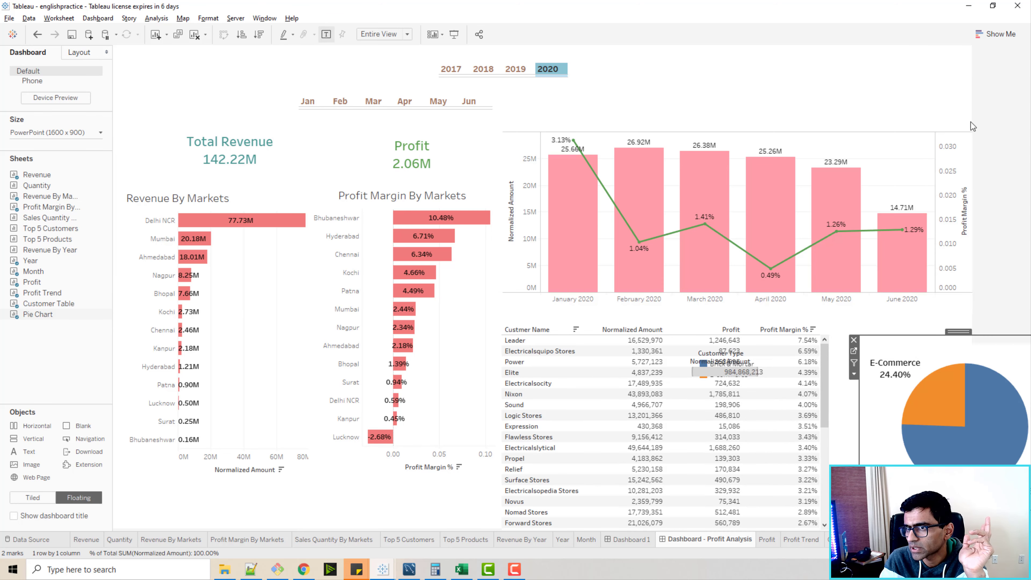
# Narrow the floating pie chart and shift it toward the customer table, and reduce the customer table's width slightly.
pyautogui.moveTo(959, 335); pyautogui.dragTo(927, 334)
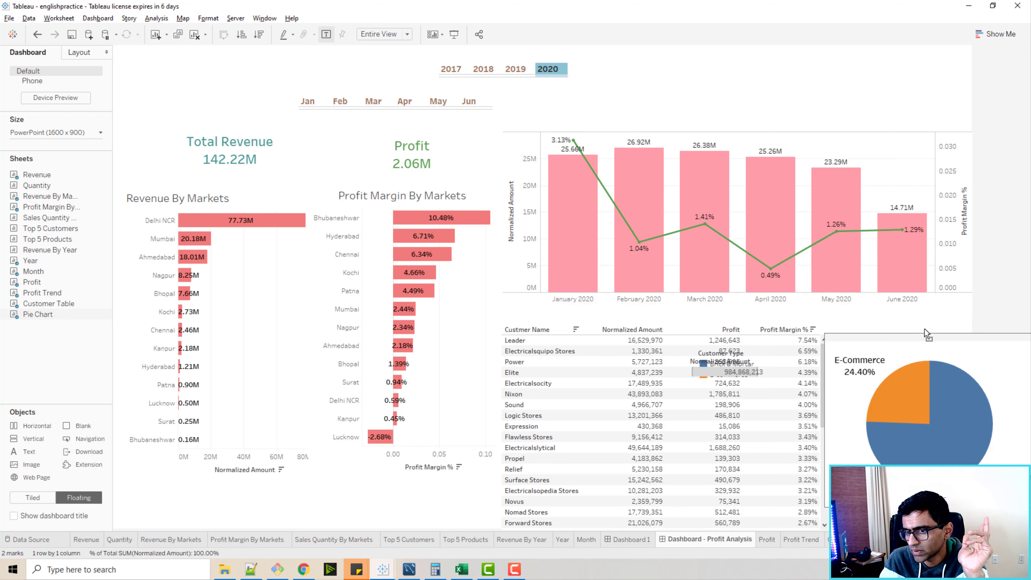
pyautogui.moveTo(826, 333); pyautogui.dragTo(861, 333)
pyautogui.moveTo(956, 333); pyautogui.dragTo(924, 322)
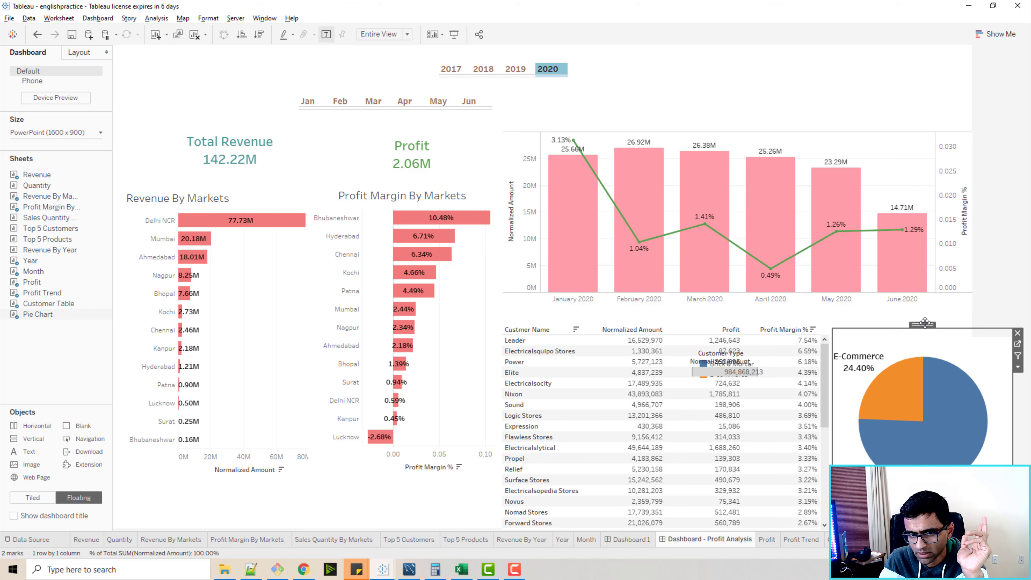
pyautogui.click(727, 329)
pyautogui.moveTo(834, 377); pyautogui.dragTo(812, 385)
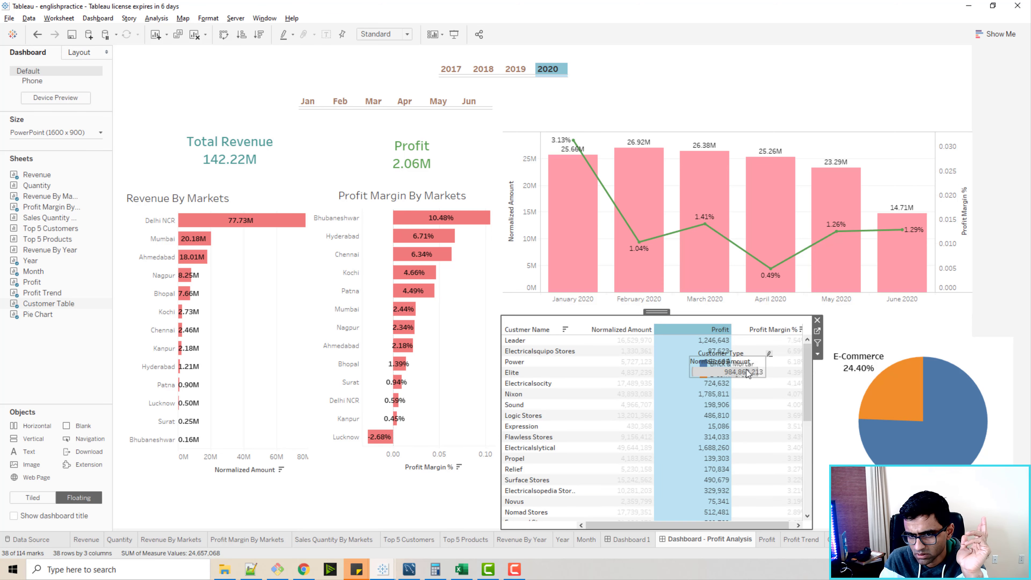
# Remove the Normalized Amount and Customer Type legends that overlap the customer table.
pyautogui.click(766, 361)
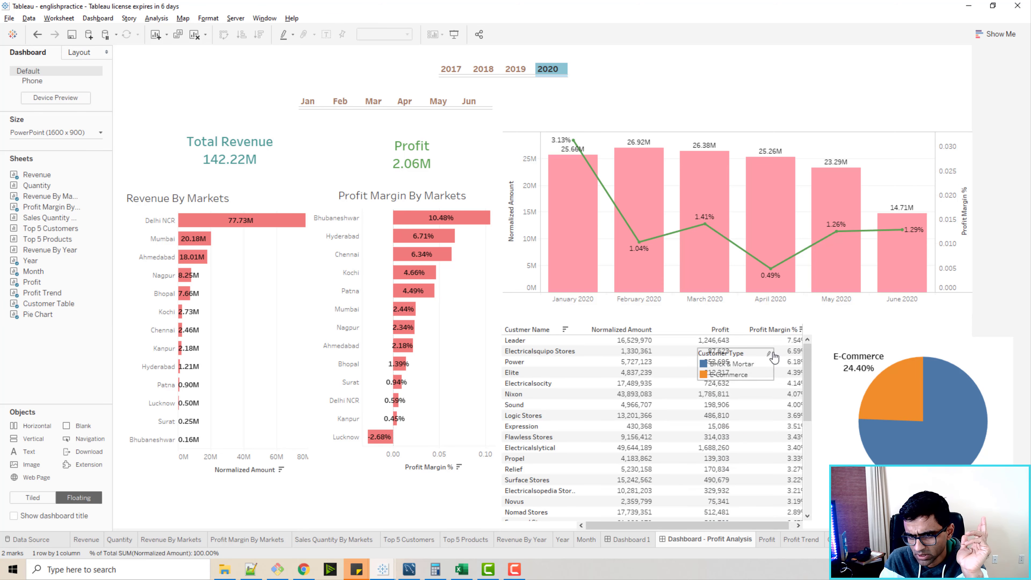
pyautogui.click(755, 359)
pyautogui.click(778, 352)
pyautogui.click(847, 363)
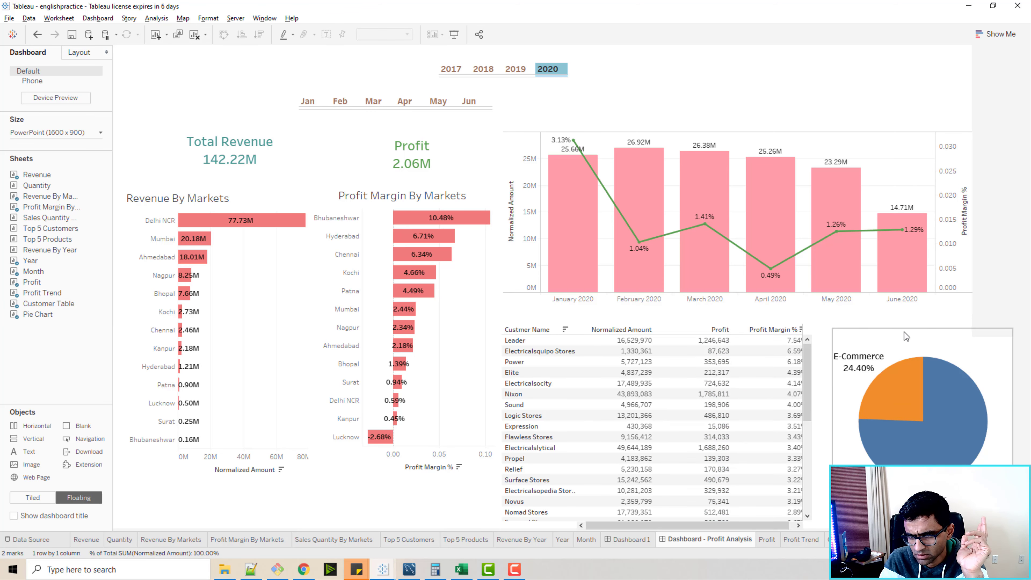
# Narrow the pie chart further and place it directly against the customer table's edge.
pyautogui.moveTo(920, 326); pyautogui.dragTo(900, 323)
pyautogui.moveTo(815, 326); pyautogui.dragTo(829, 328)
pyautogui.moveTo(904, 325); pyautogui.dragTo(890, 325)
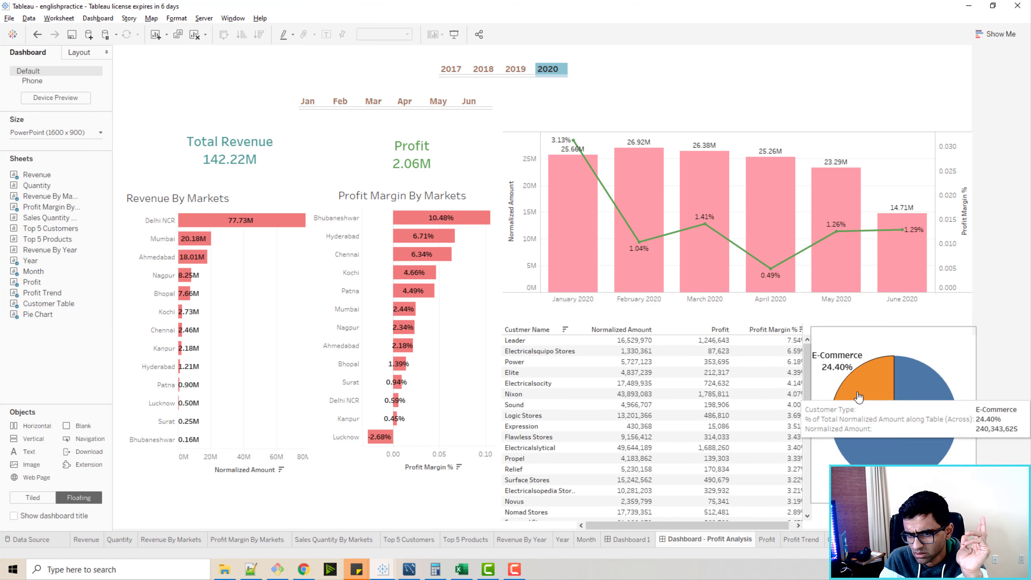
# Narrow the customer table's measure columns so Profit Margin % fits fully, and trim the table's width to match.
pyautogui.click(761, 320)
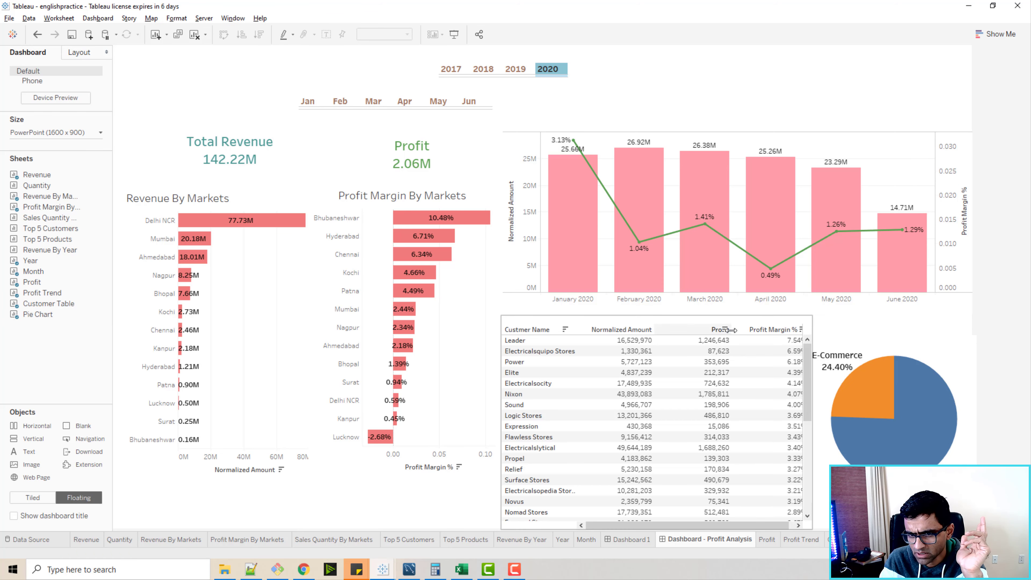
pyautogui.moveTo(732, 330); pyautogui.dragTo(702, 330)
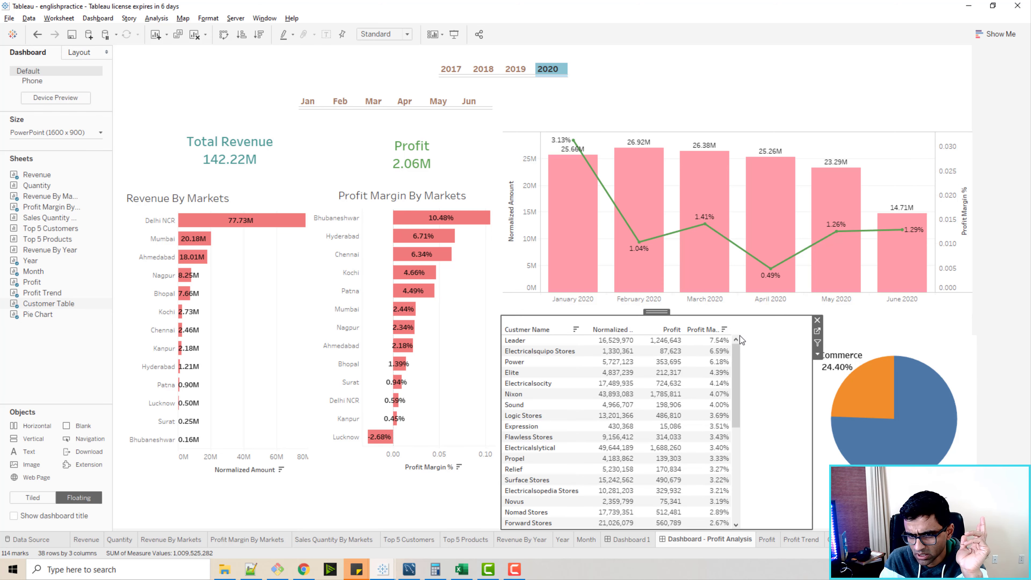
pyautogui.click(731, 331)
pyautogui.moveTo(731, 329); pyautogui.dragTo(768, 331)
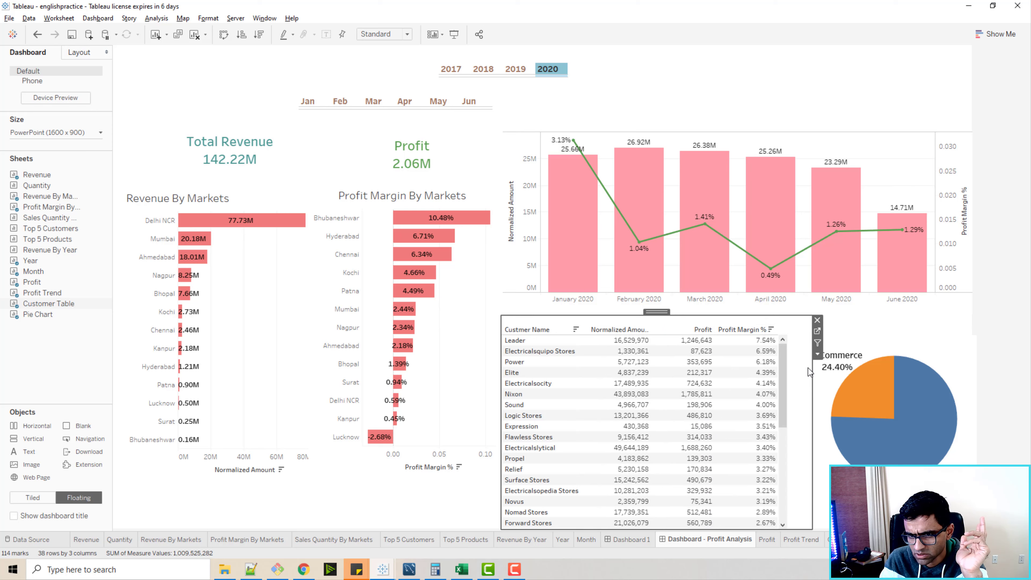
pyautogui.moveTo(812, 368); pyautogui.dragTo(790, 376)
# Resize the pie chart to fill the space beside the customer table, reaching the table's bottom edge and the dashboard's side edge.
pyautogui.click(823, 381)
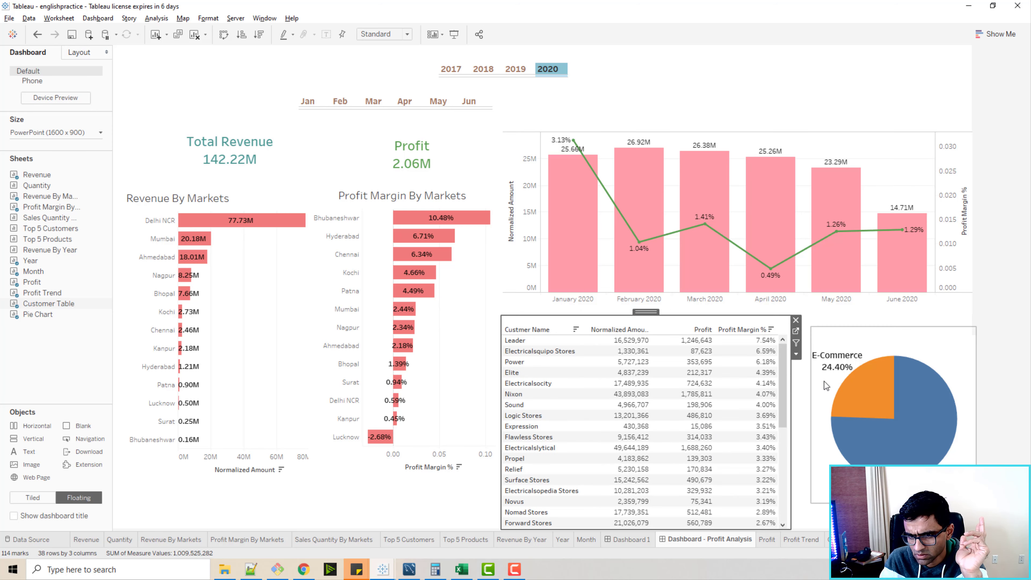
pyautogui.moveTo(810, 327); pyautogui.dragTo(789, 323)
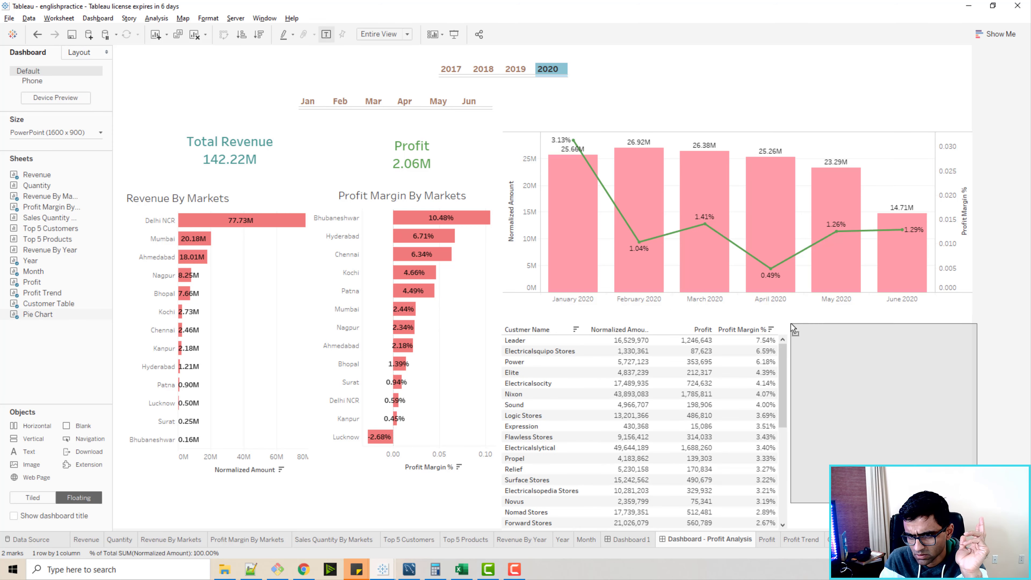
pyautogui.moveTo(882, 503); pyautogui.dragTo(883, 528)
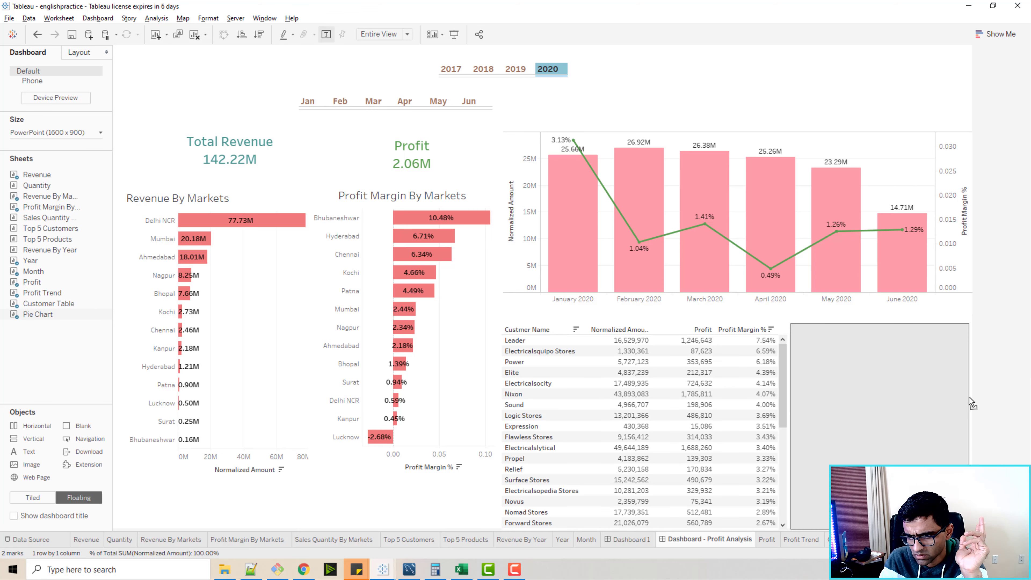
pyautogui.click(986, 433)
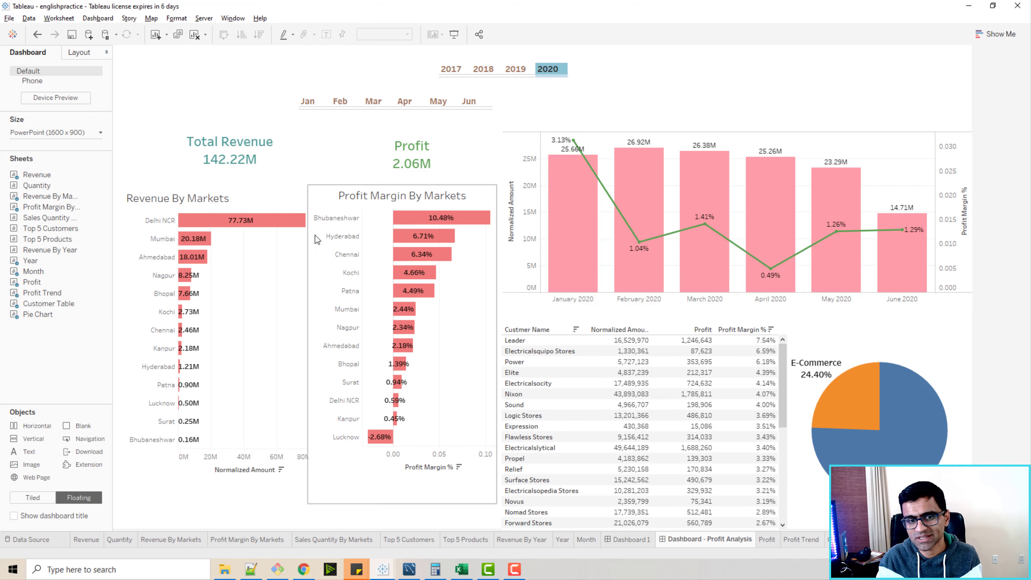
# Rename Dashboard 1 as "Dashboard - Revenue Analysis".
pyautogui.click(620, 544)
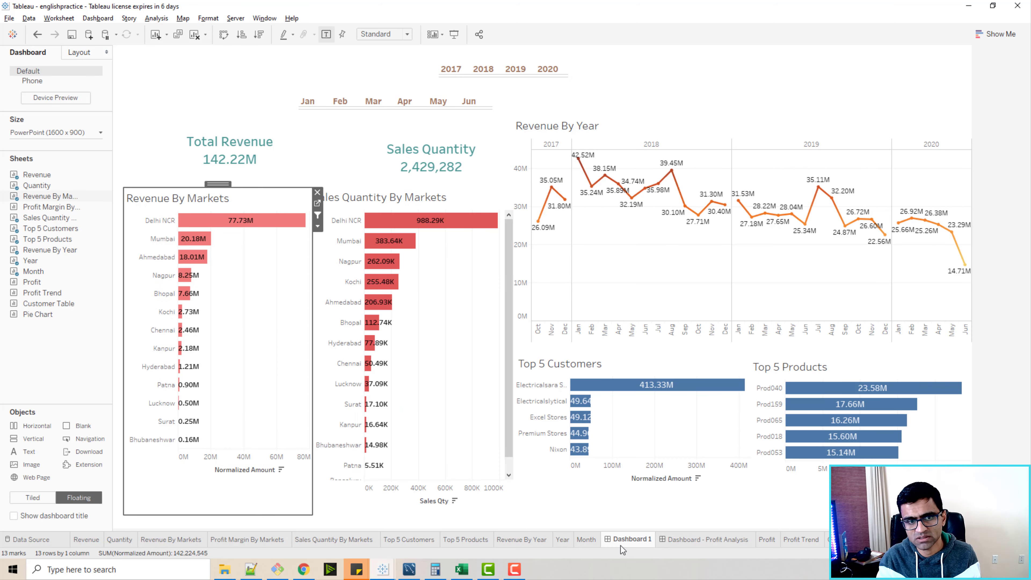
pyautogui.doubleClick(626, 542)
pyautogui.click(640, 540)
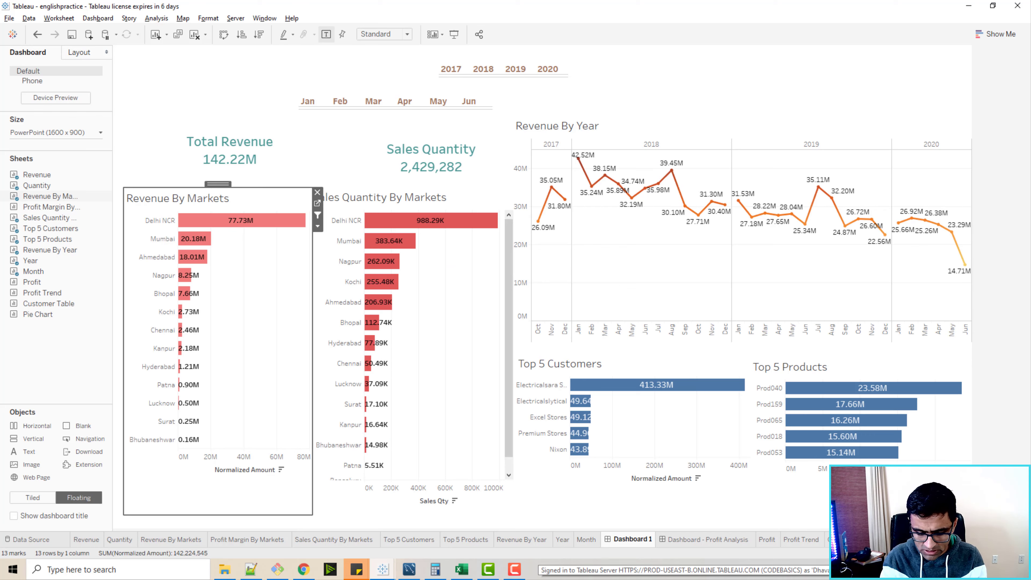
pyautogui.press('BackSpace')
pyautogui.write('- Rev')
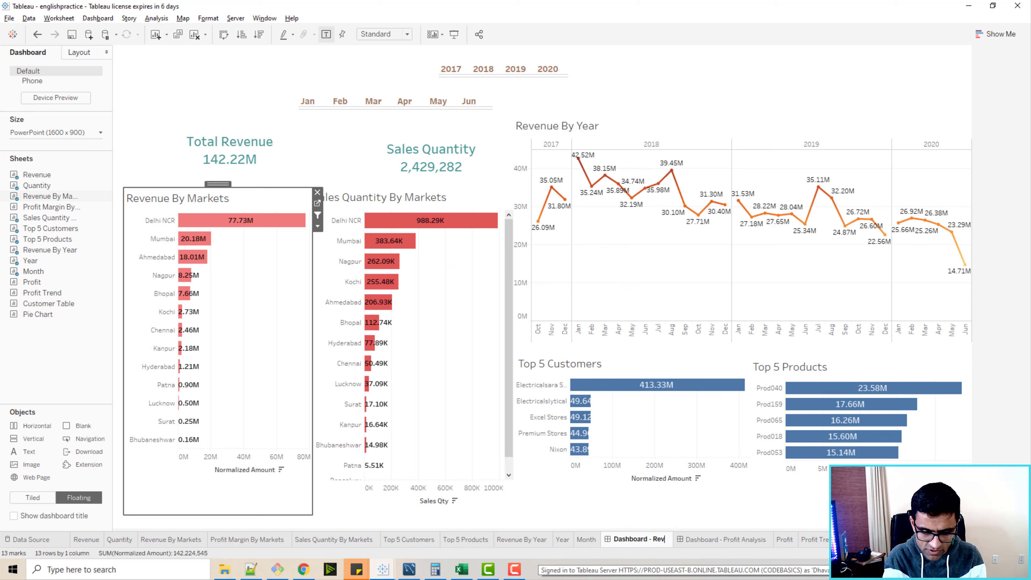
pyautogui.write('enue Analysis')
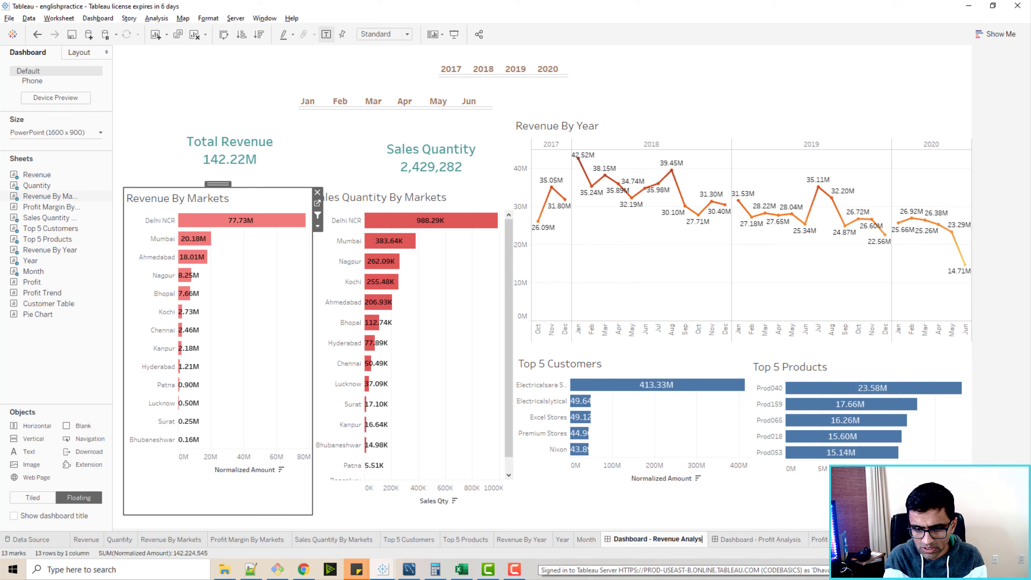
pyautogui.press('Return')
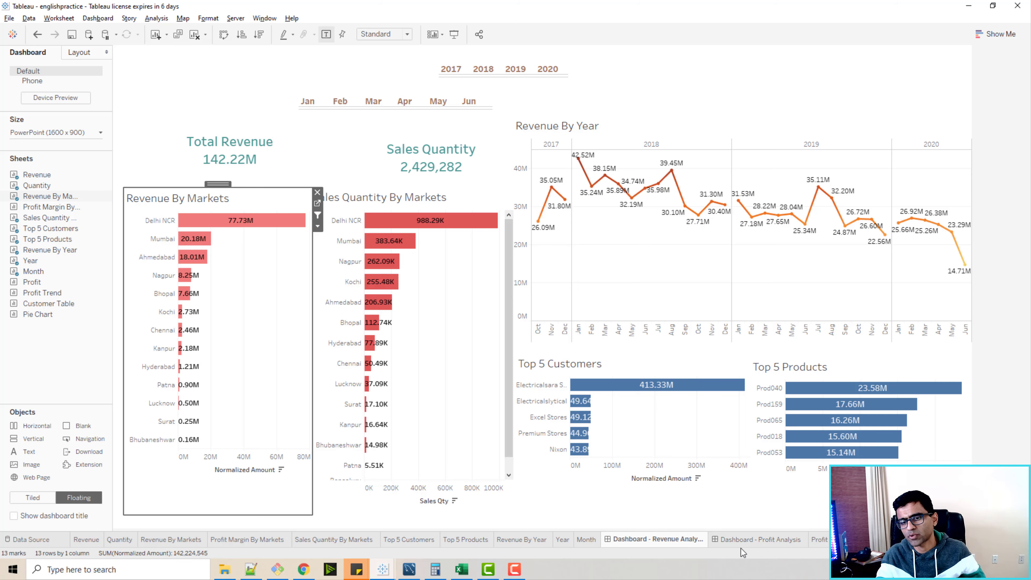
# Compare the Revenue Analysis and Profit Analysis dashboards by switching between them.
pyautogui.click(741, 540)
pyautogui.click(698, 542)
pyautogui.click(751, 540)
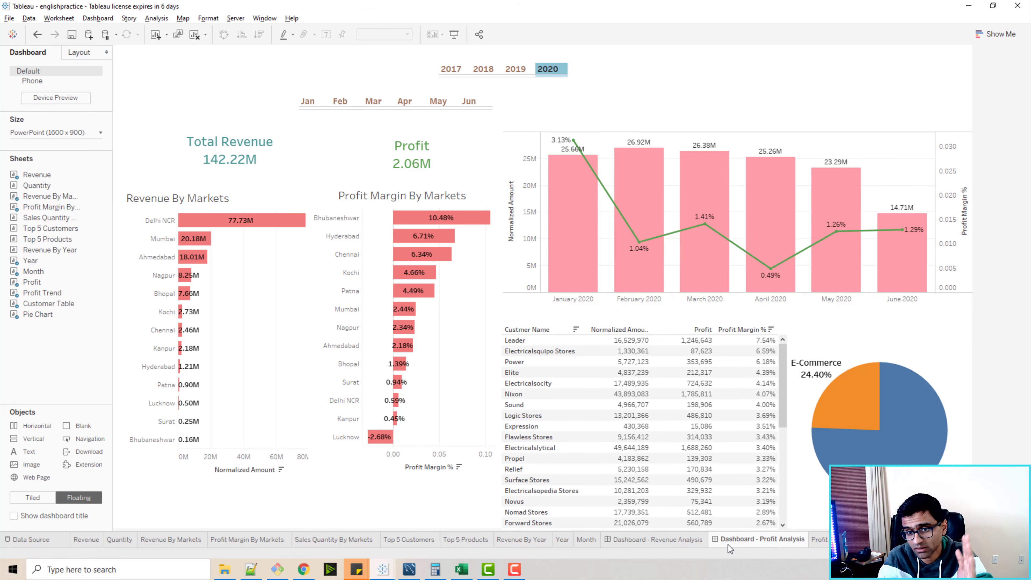
pyautogui.click(681, 544)
pyautogui.click(724, 541)
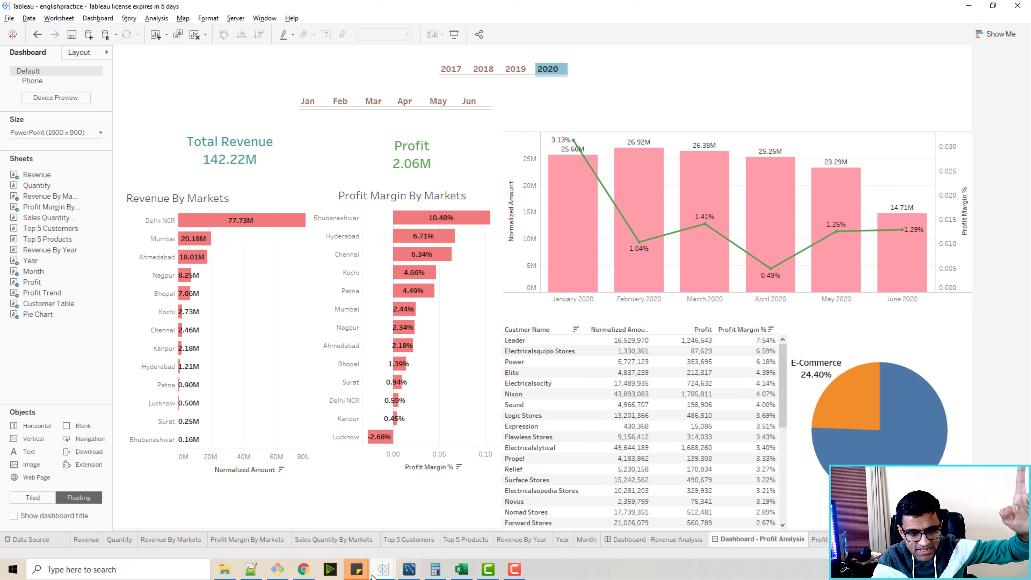
# Switch to Chrome and review sales_insights.twb, db_dump.sql and db_dump_version_2.sql in the 2_SalesInsightsTableau folder on GitHub.
pyautogui.click(308, 570)
pyautogui.click(450, 9)
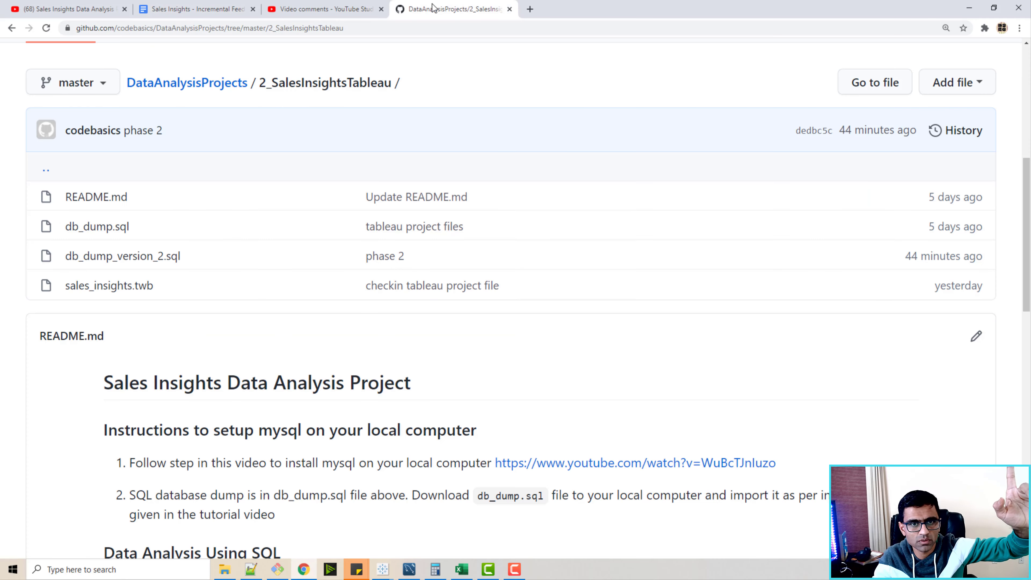
pyautogui.moveTo(160, 287); pyautogui.dragTo(68, 283)
pyautogui.click(259, 331)
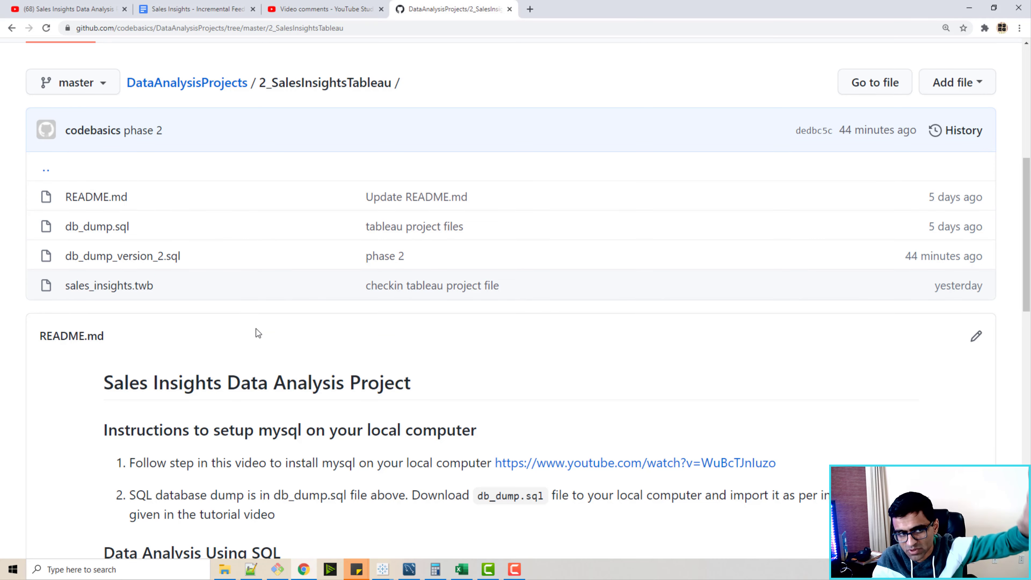
pyautogui.moveTo(151, 226); pyautogui.dragTo(105, 237)
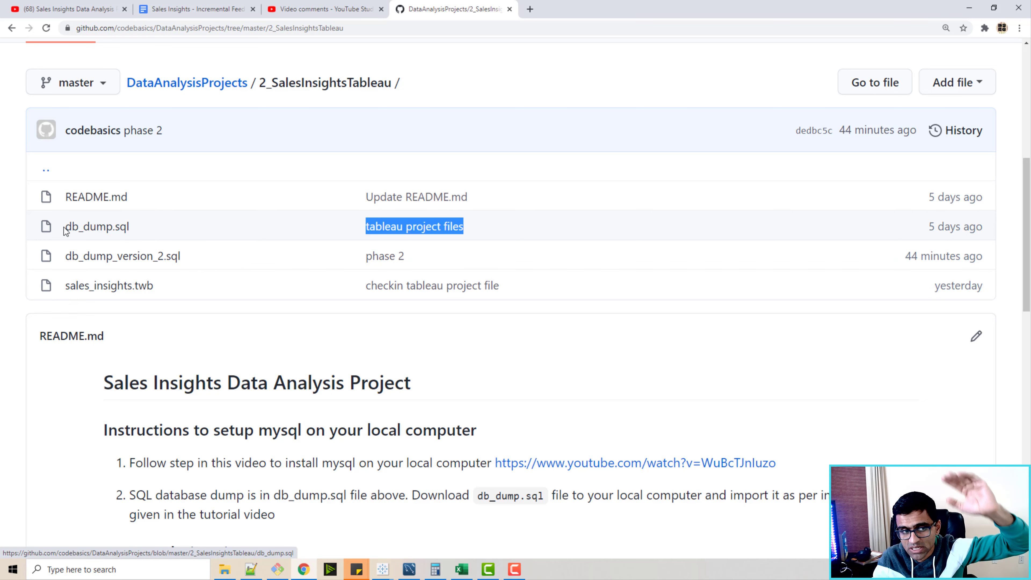
pyautogui.moveTo(203, 255); pyautogui.dragTo(78, 255)
pyautogui.click(217, 324)
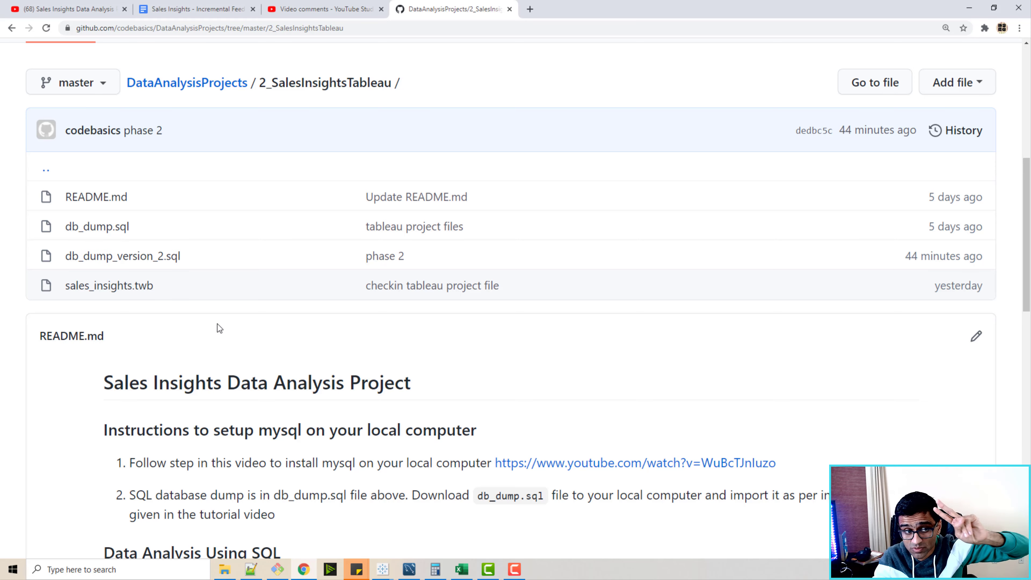
# Skim the README's setup instructions and SQL queries, and return to Tableau to inspect Lucknow's profit margin bar.
pyautogui.scroll(-15, 218, 324)
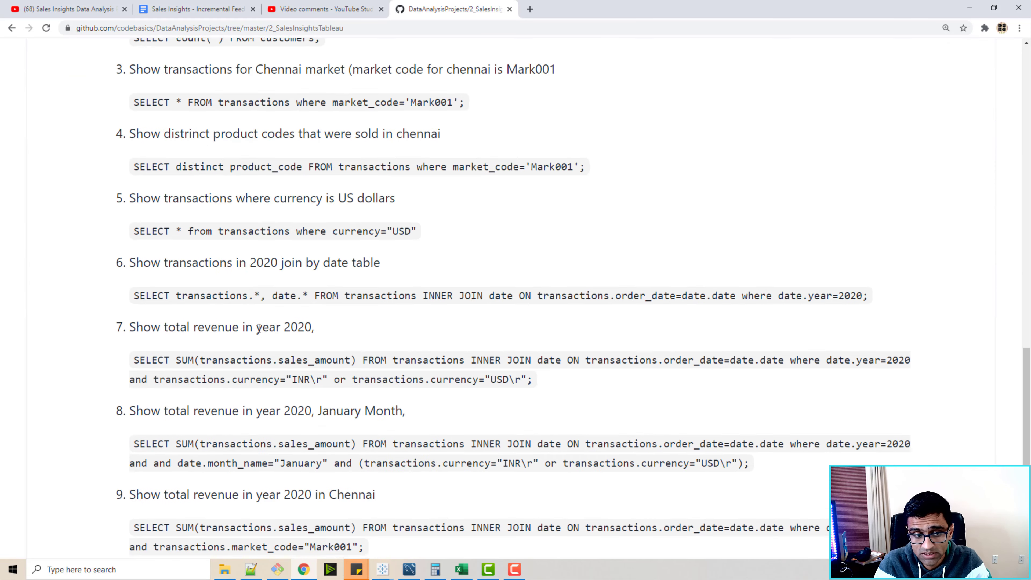
pyautogui.scroll(15, 259, 328)
pyautogui.scroll(-5, 892, 104)
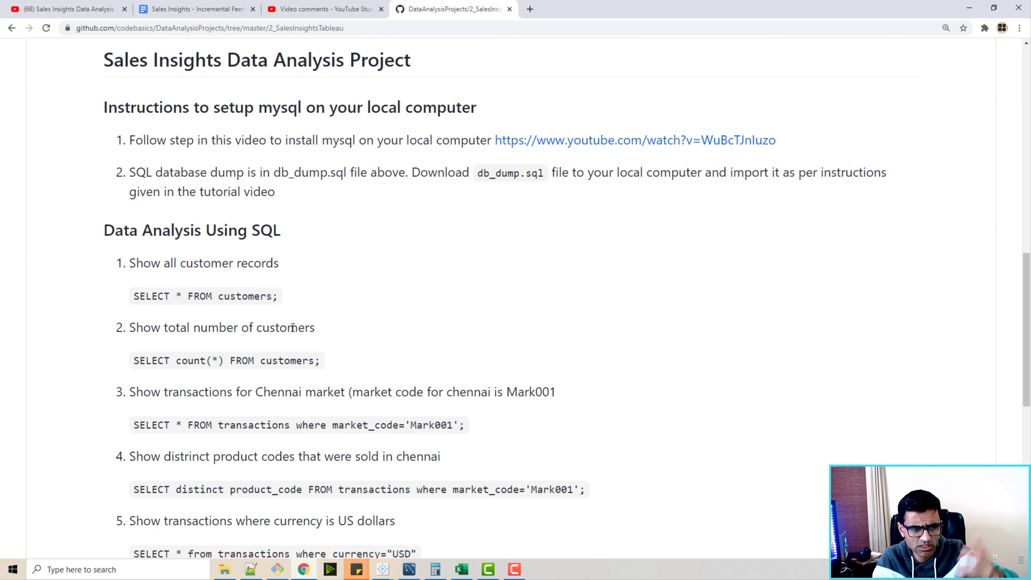
pyautogui.click(969, 7)
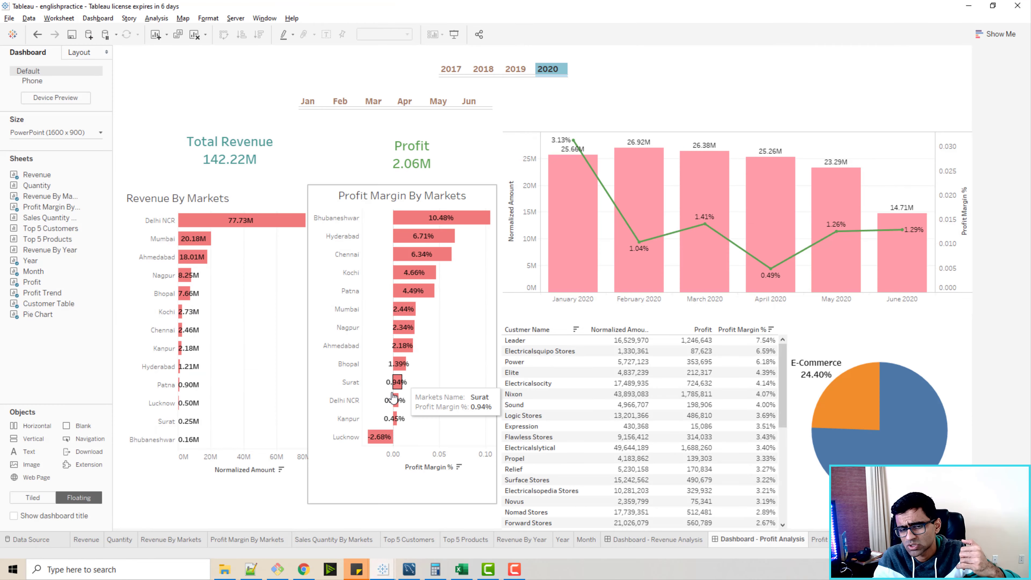
pyautogui.moveTo(367, 438)
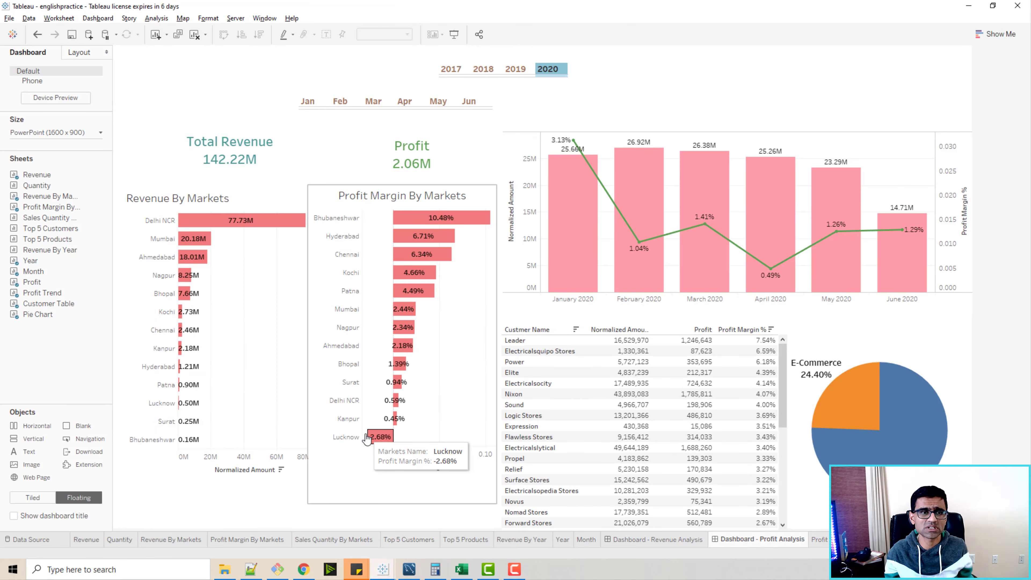